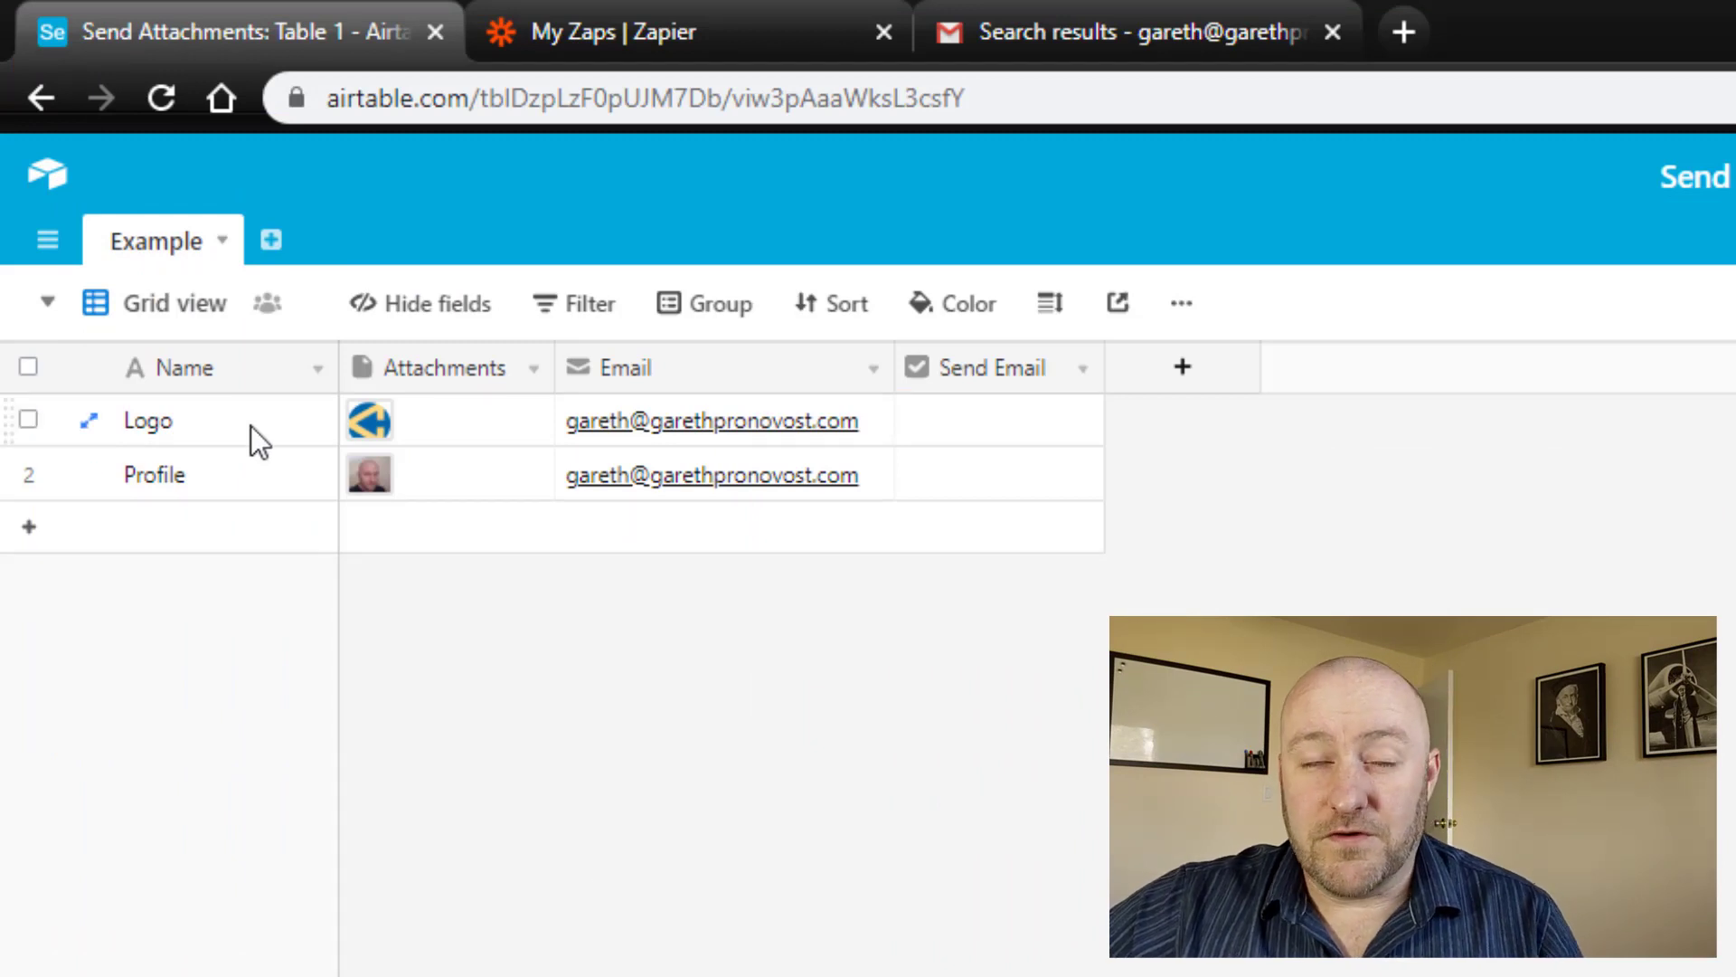
# - Open the Attachments field settings and save it with Attachment kept as the field type
pyautogui.click(438, 418)
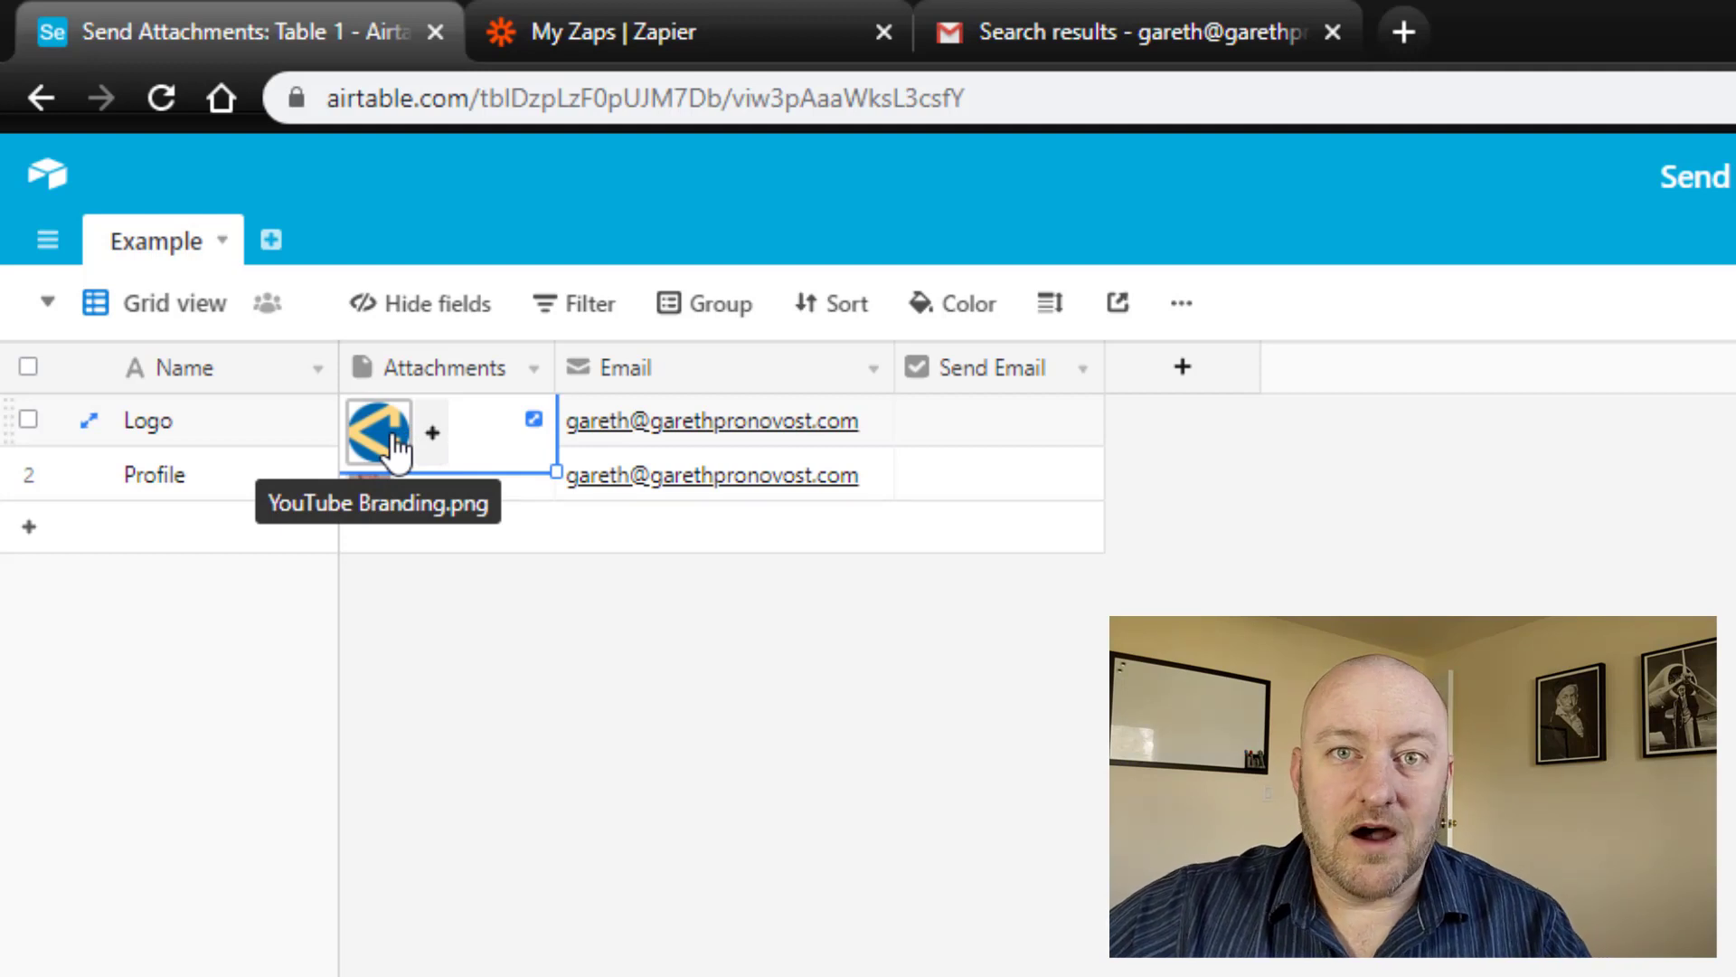
pyautogui.click(635, 740)
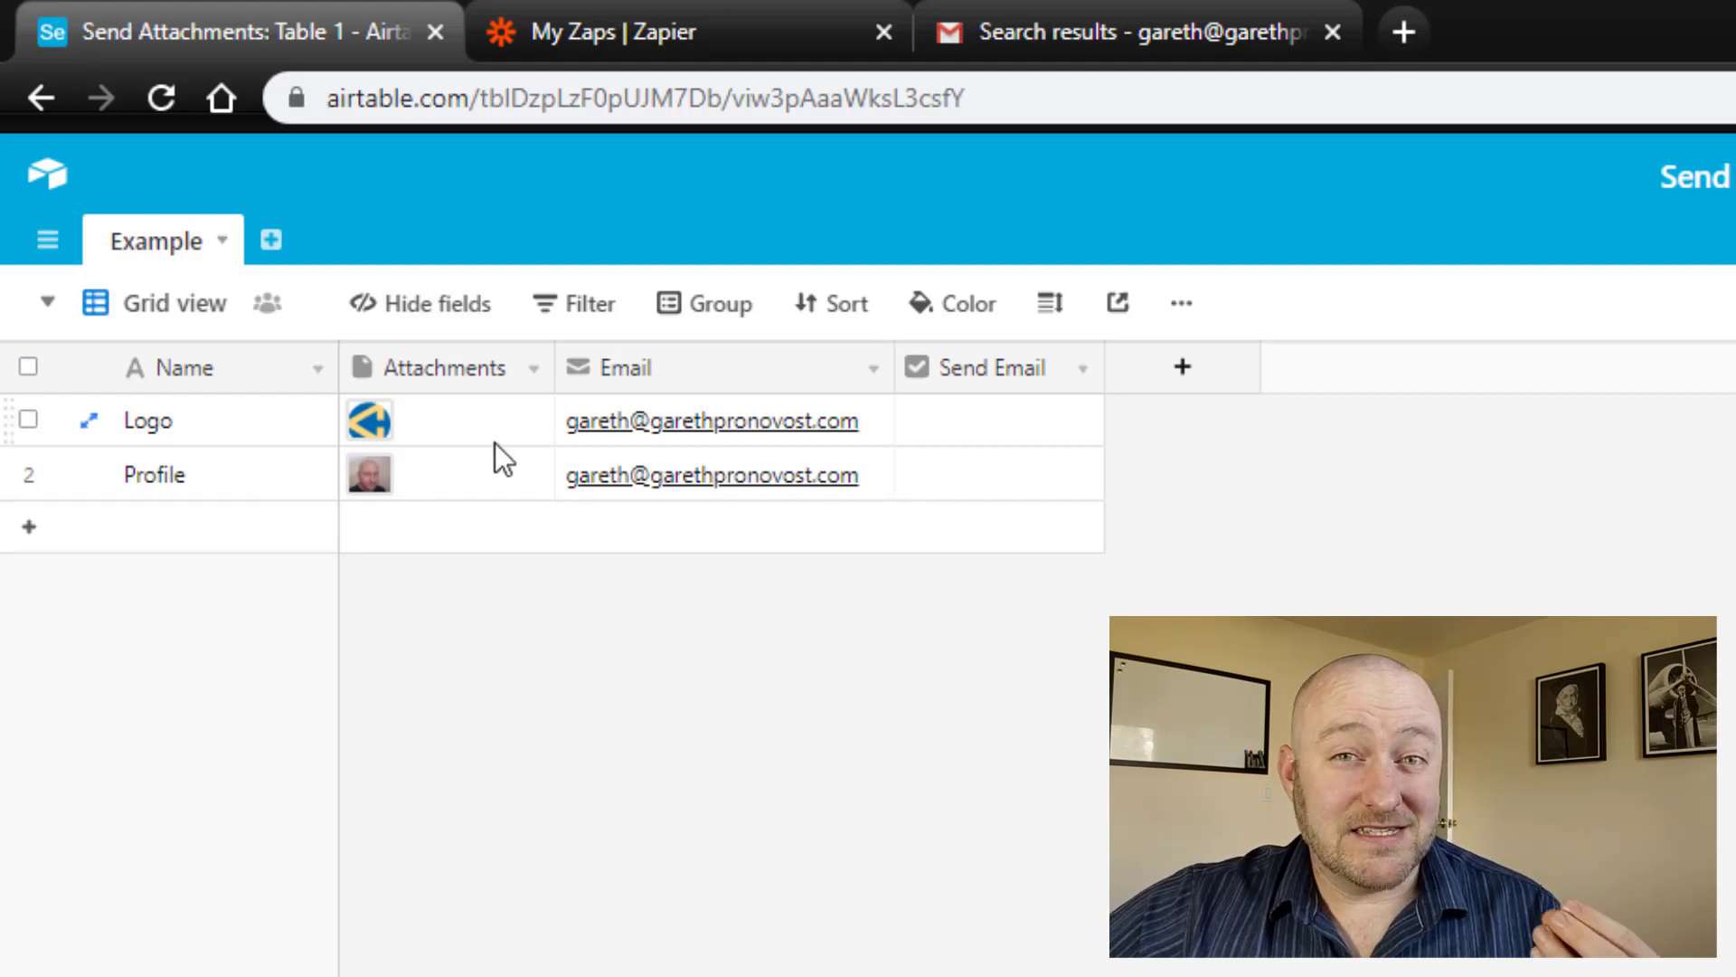
pyautogui.doubleClick(481, 362)
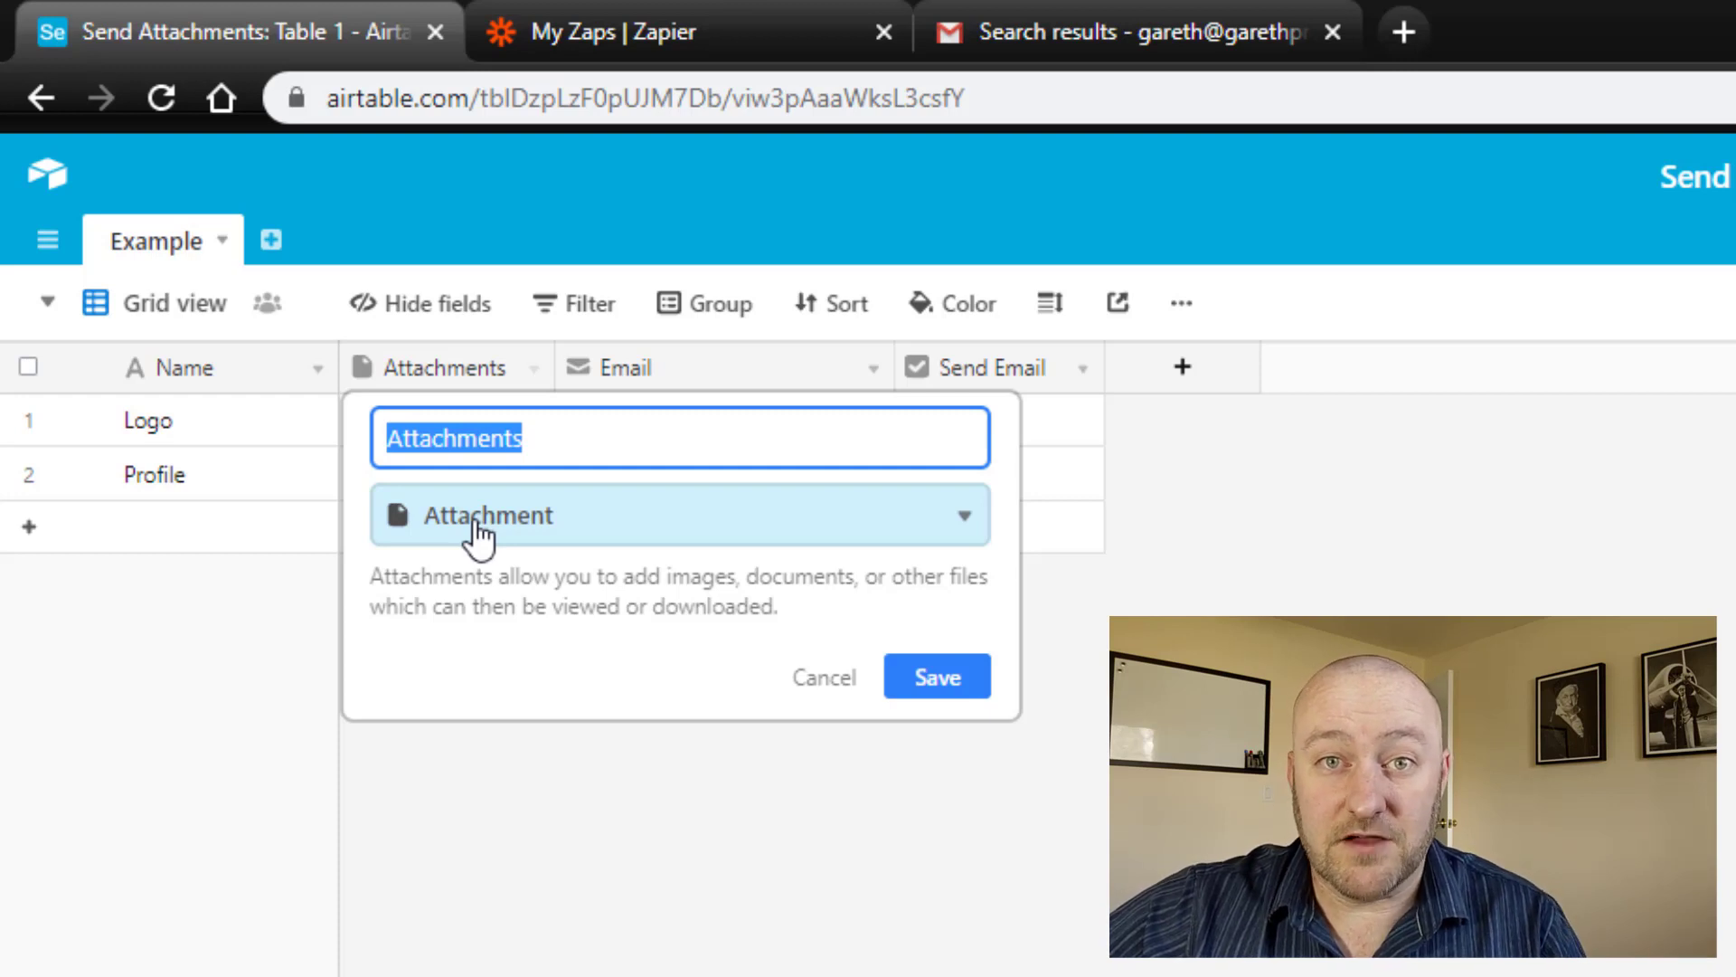
pyautogui.click(479, 534)
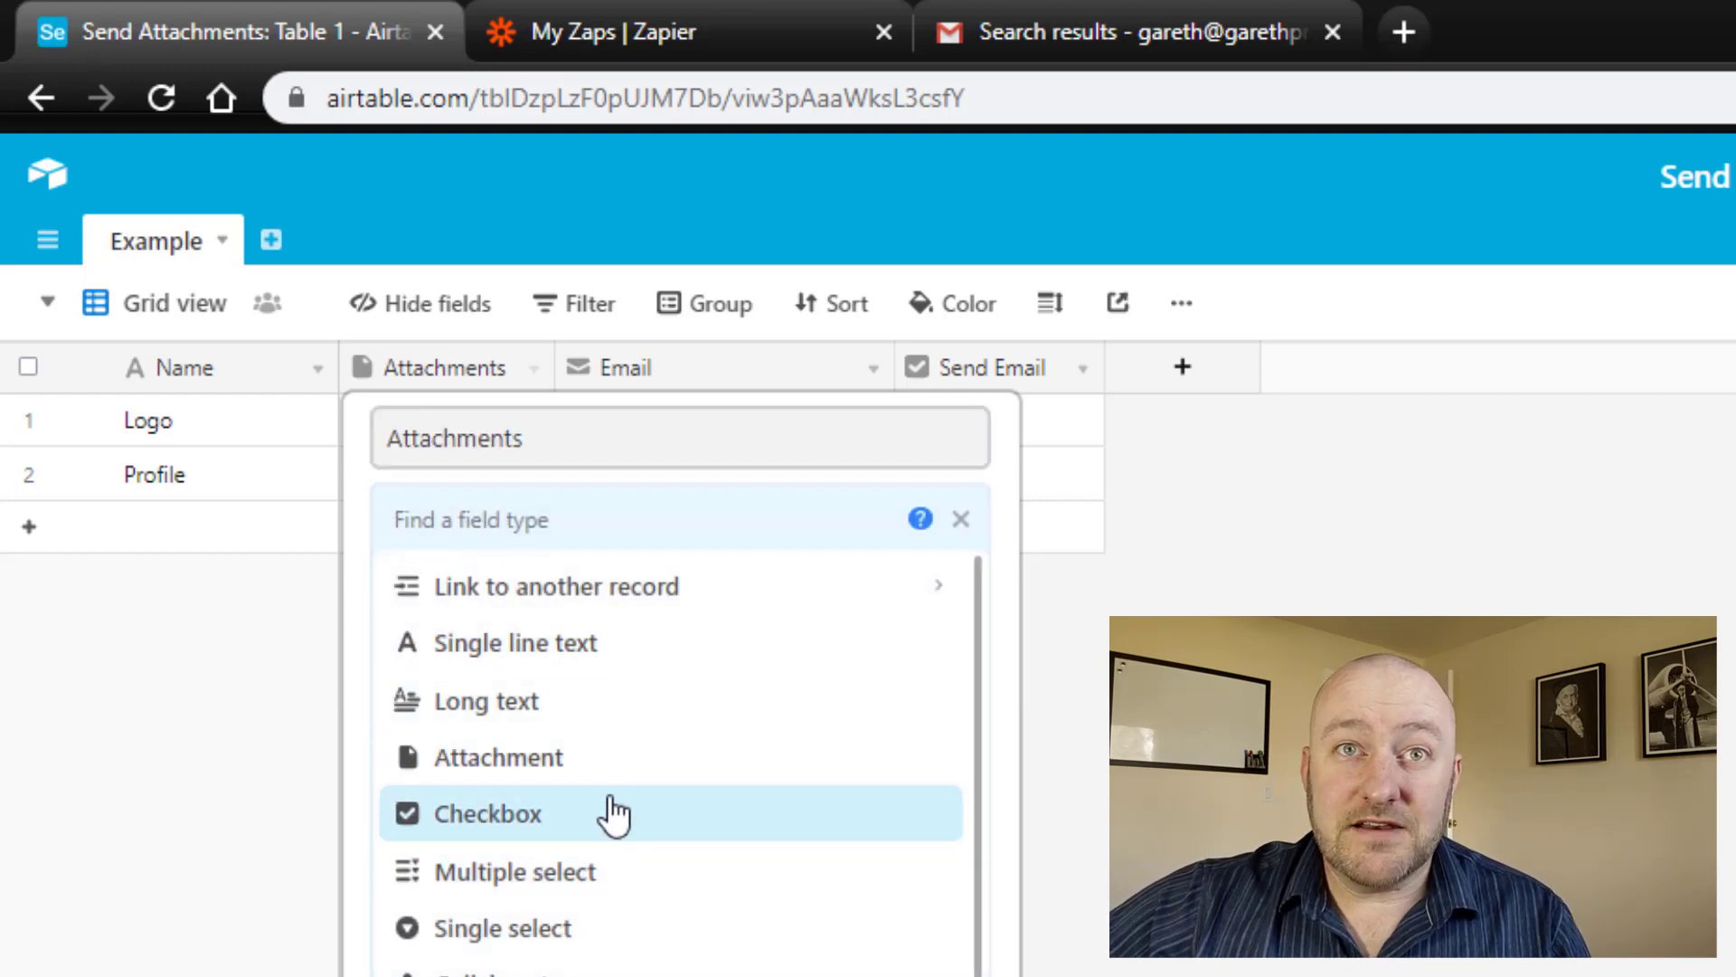
pyautogui.click(561, 778)
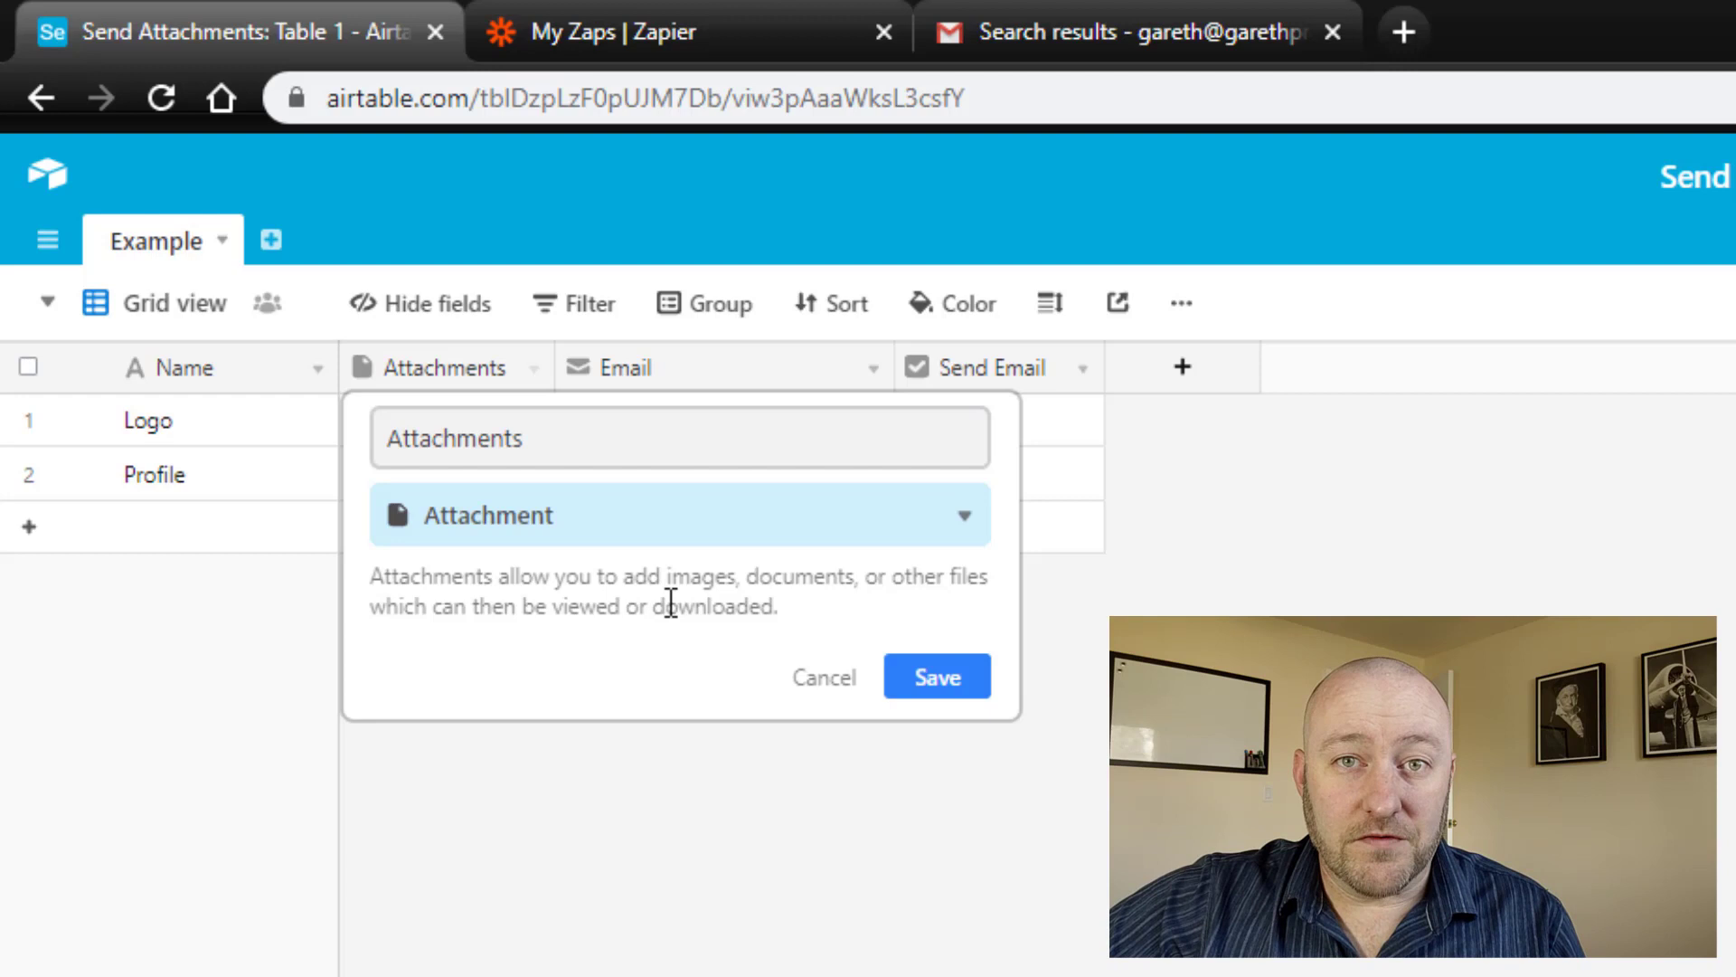
pyautogui.click(950, 681)
# - Preview the Logo record's attached image and the Profile record's attached photo
pyautogui.click(455, 426)
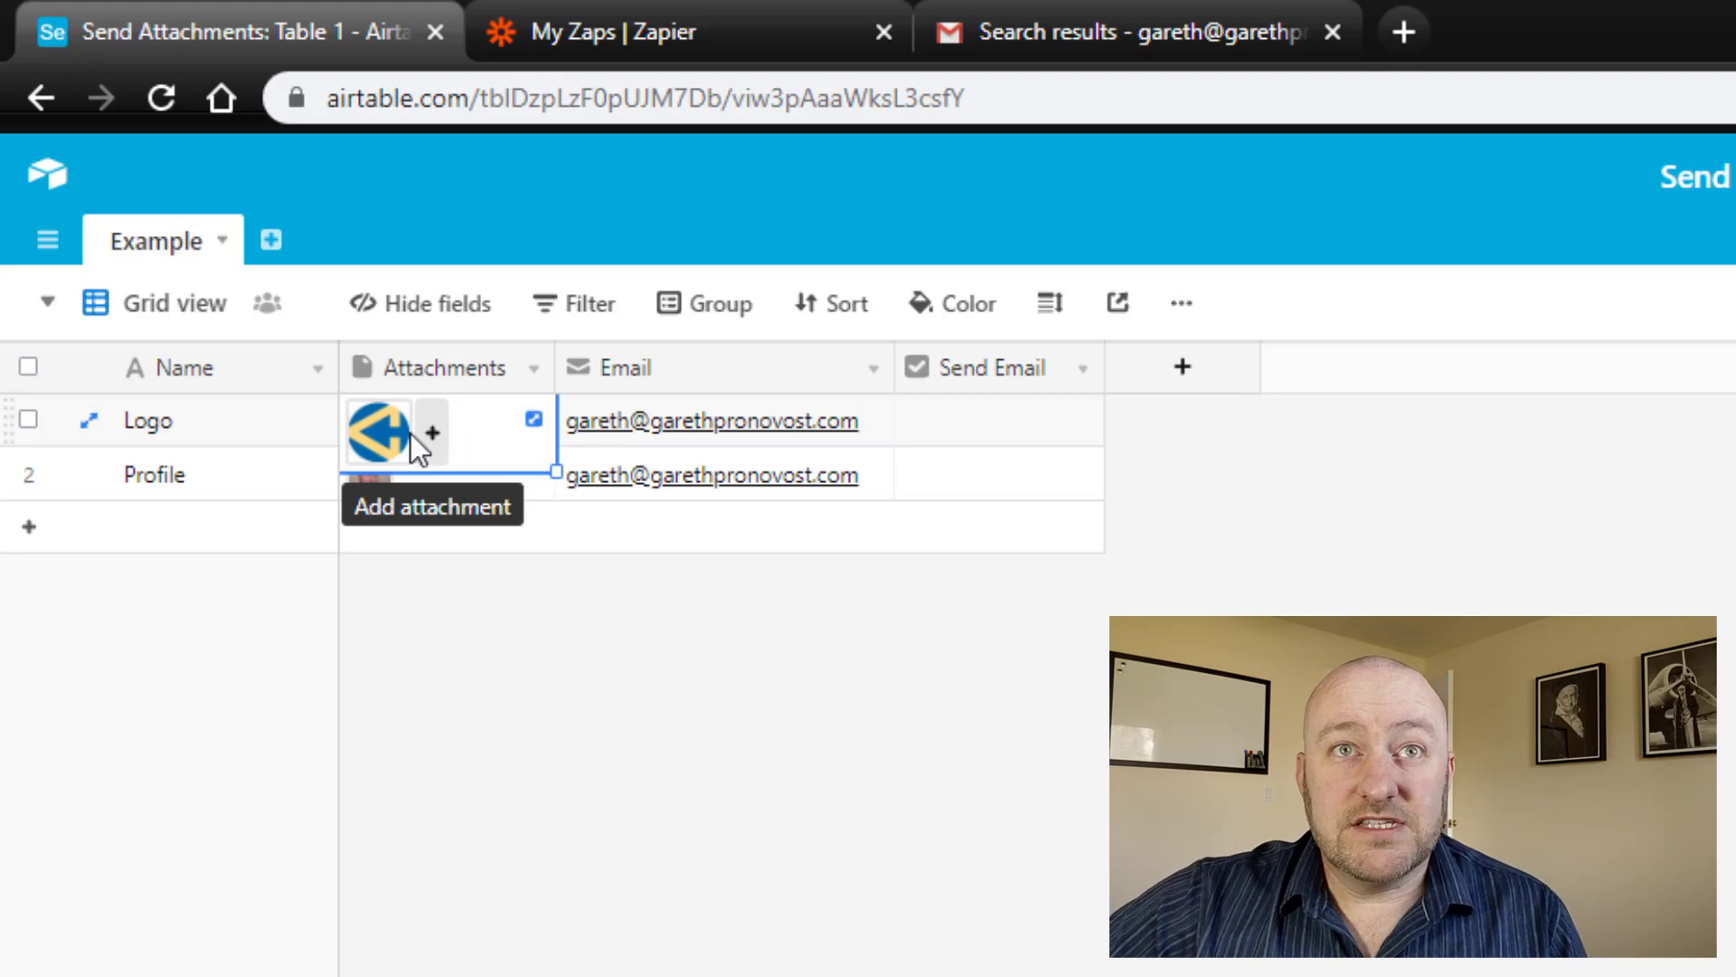
pyautogui.click(380, 438)
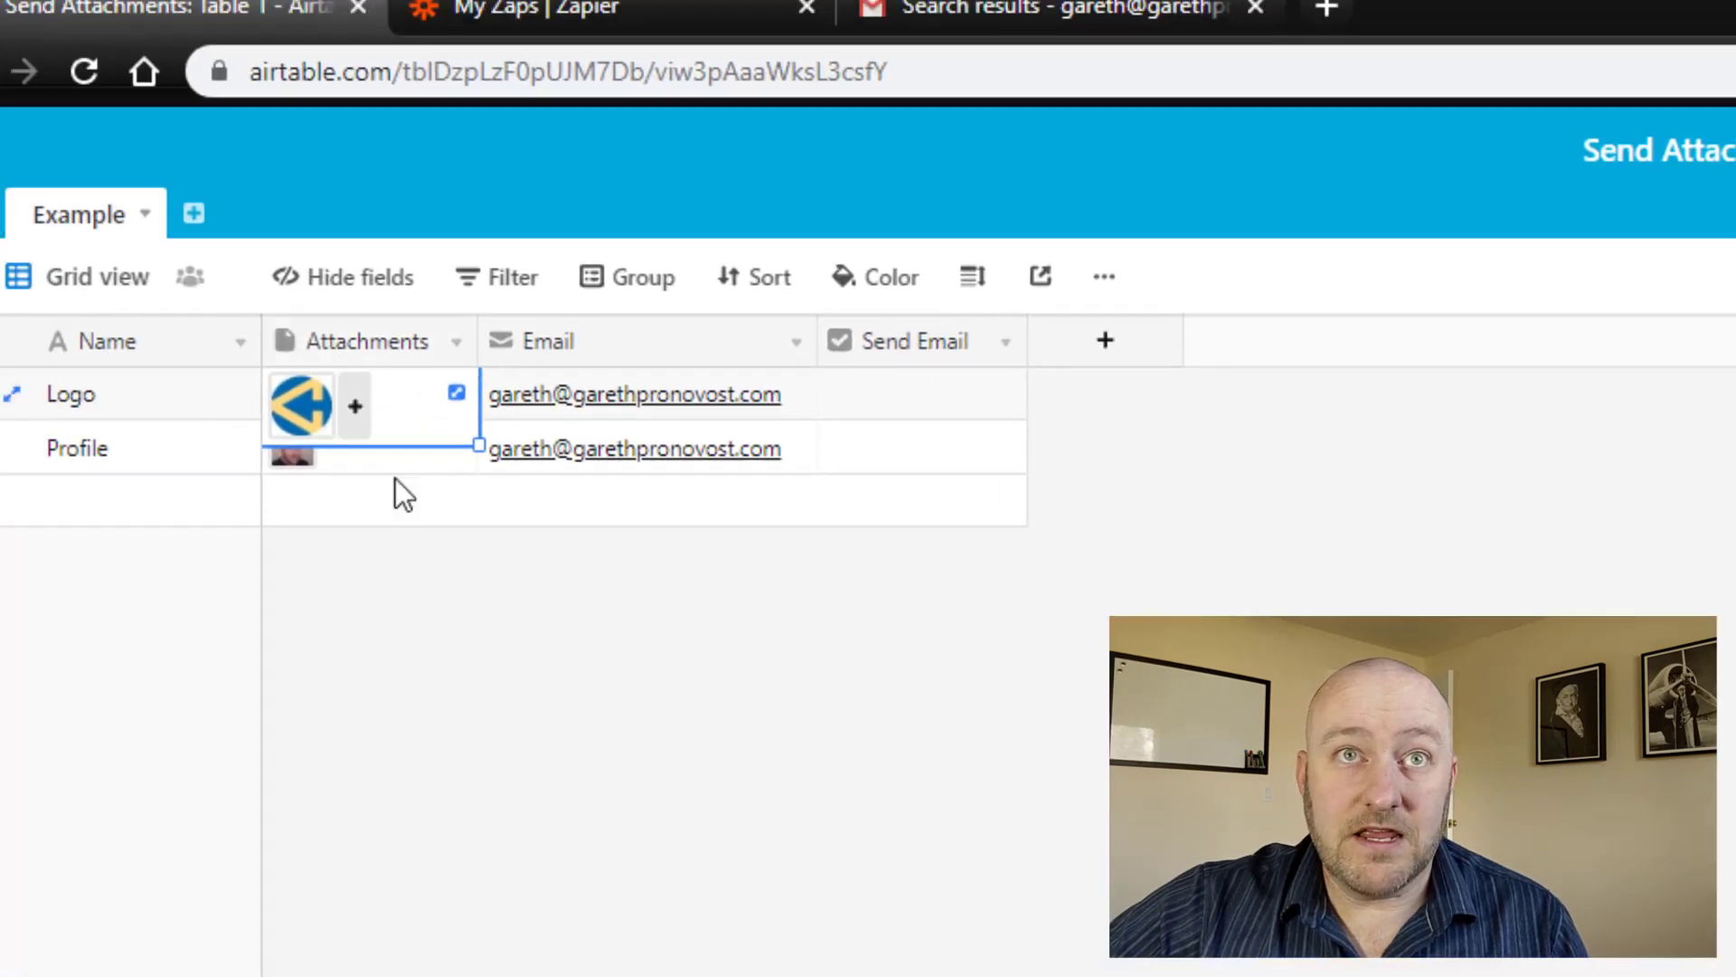
pyautogui.click(381, 497)
pyautogui.click(378, 489)
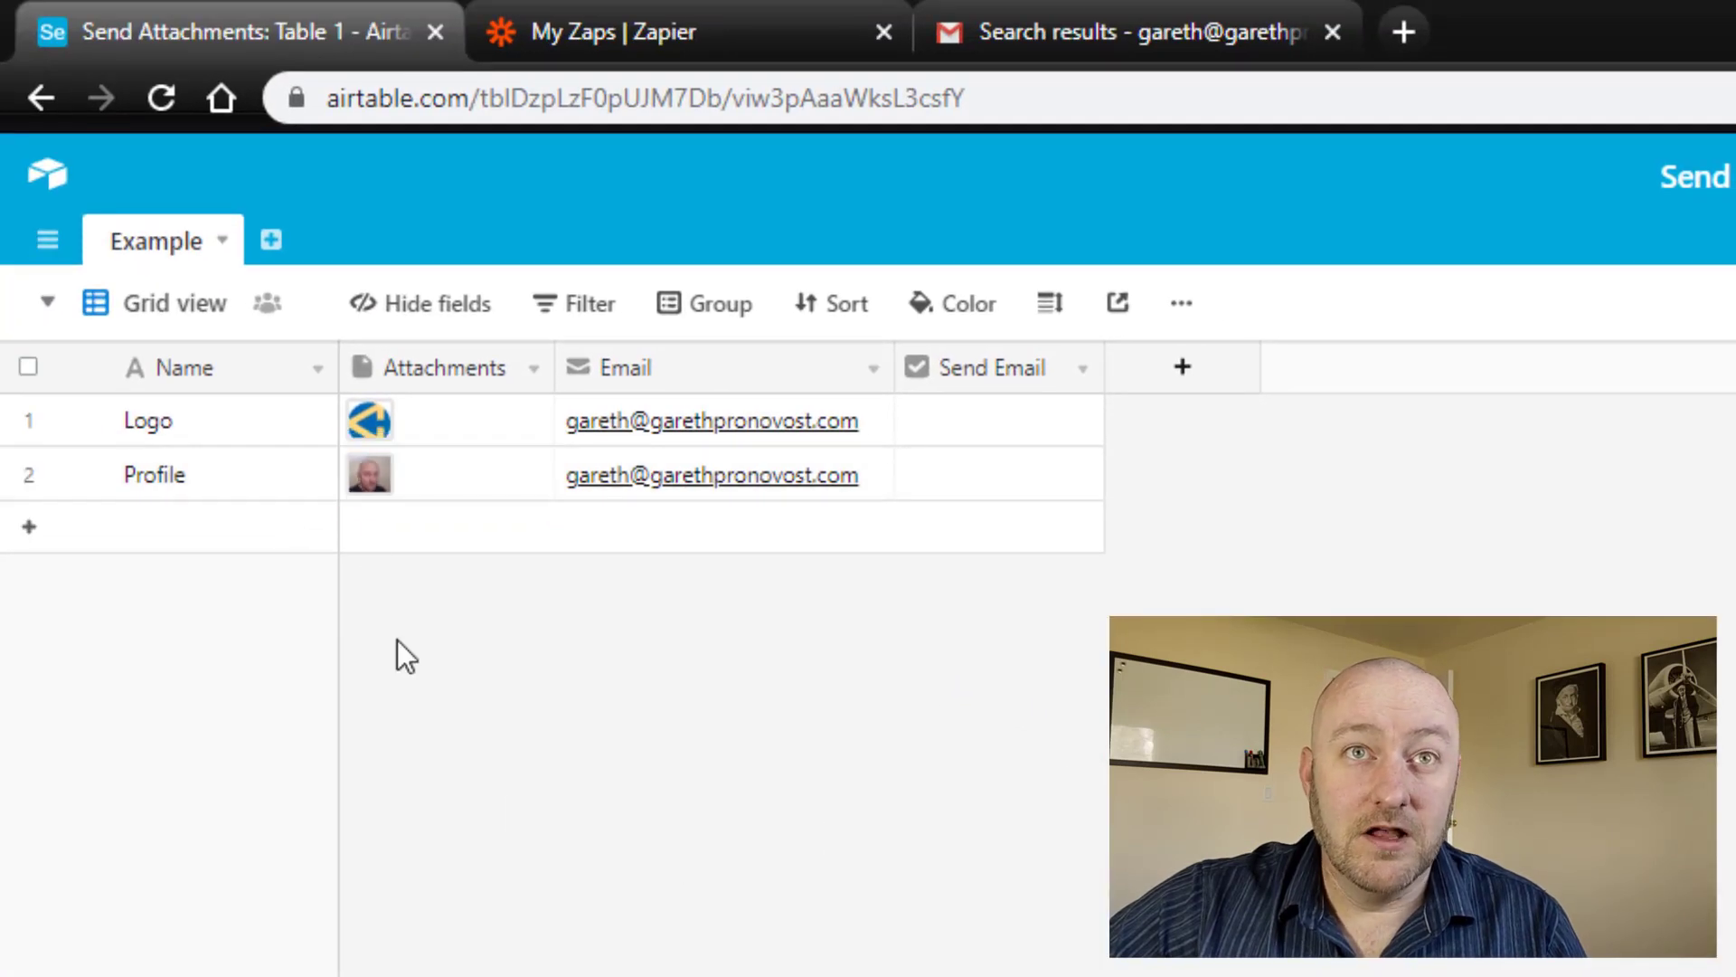
pyautogui.click(432, 480)
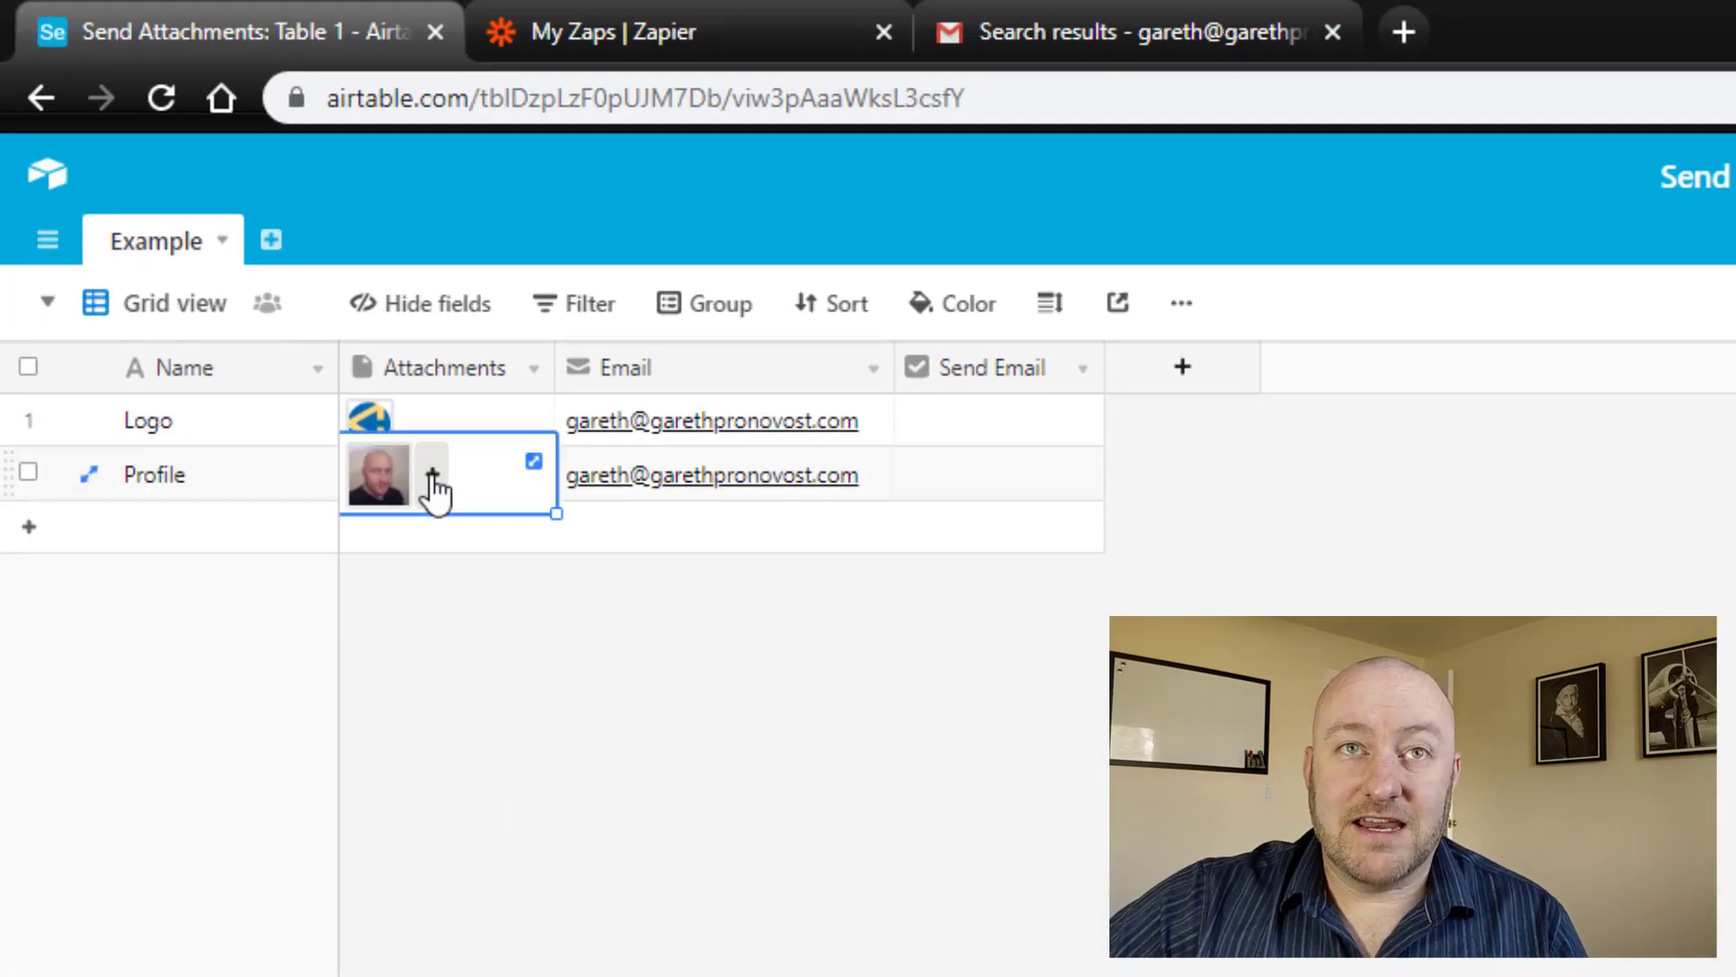
# - Inspect the Logo record's Email, attachment and Send Email cells, then deselect
pyautogui.click(702, 425)
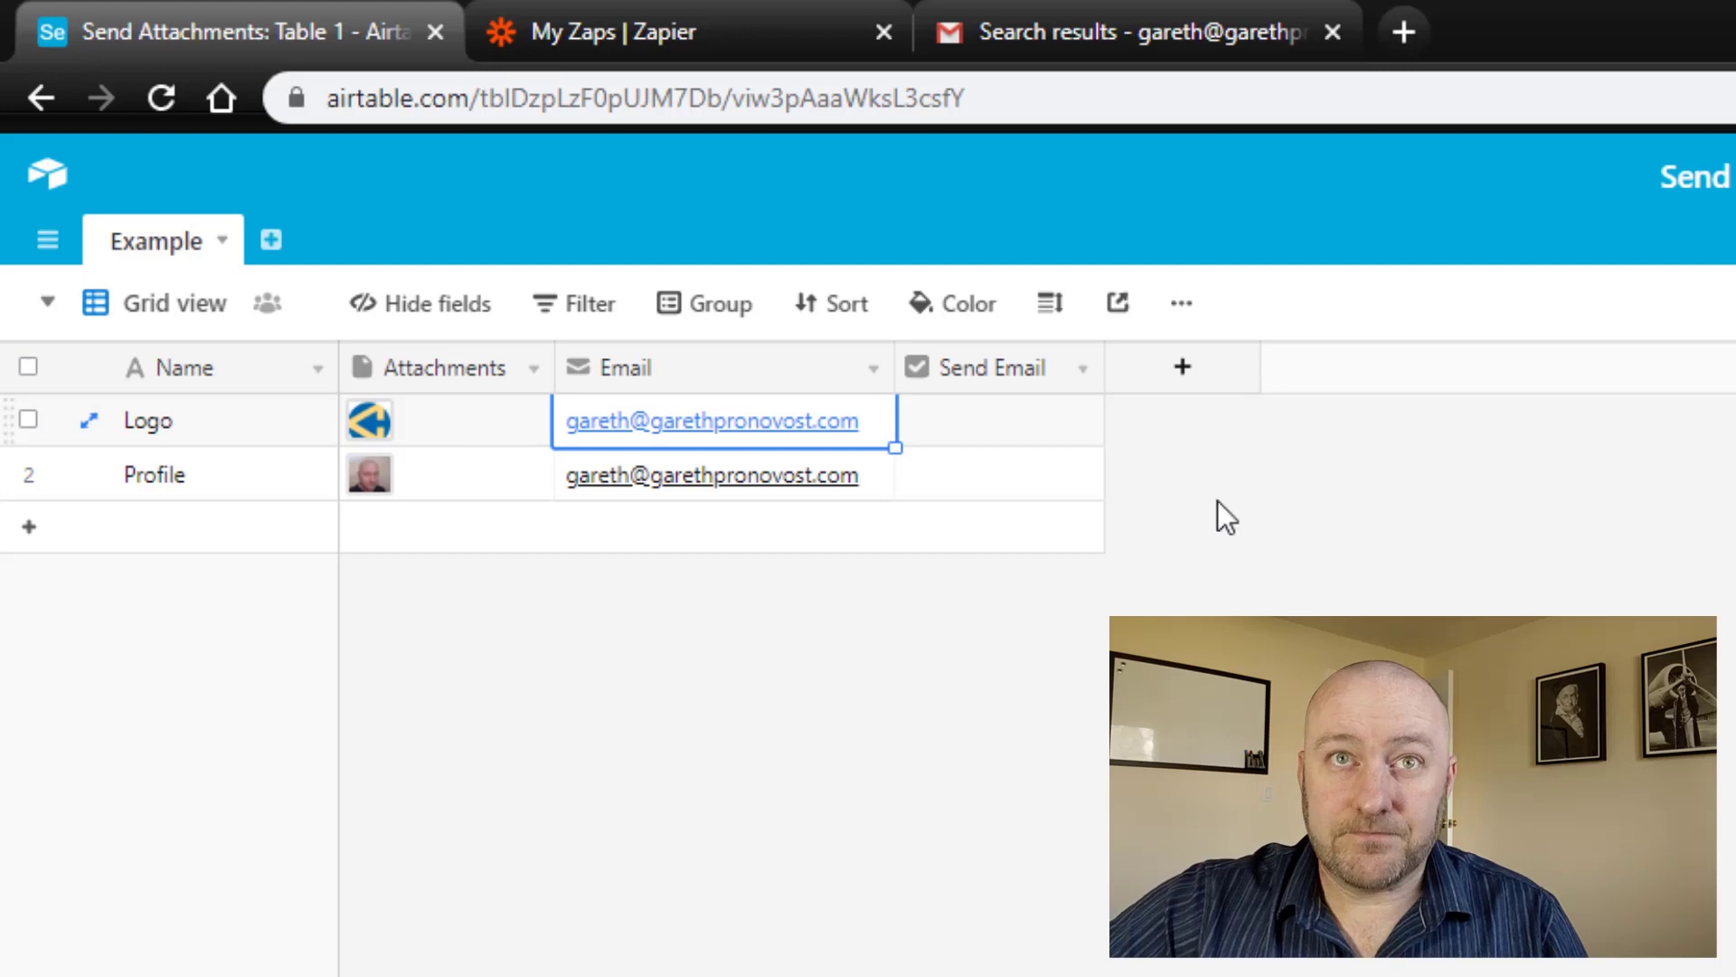
pyautogui.click(648, 632)
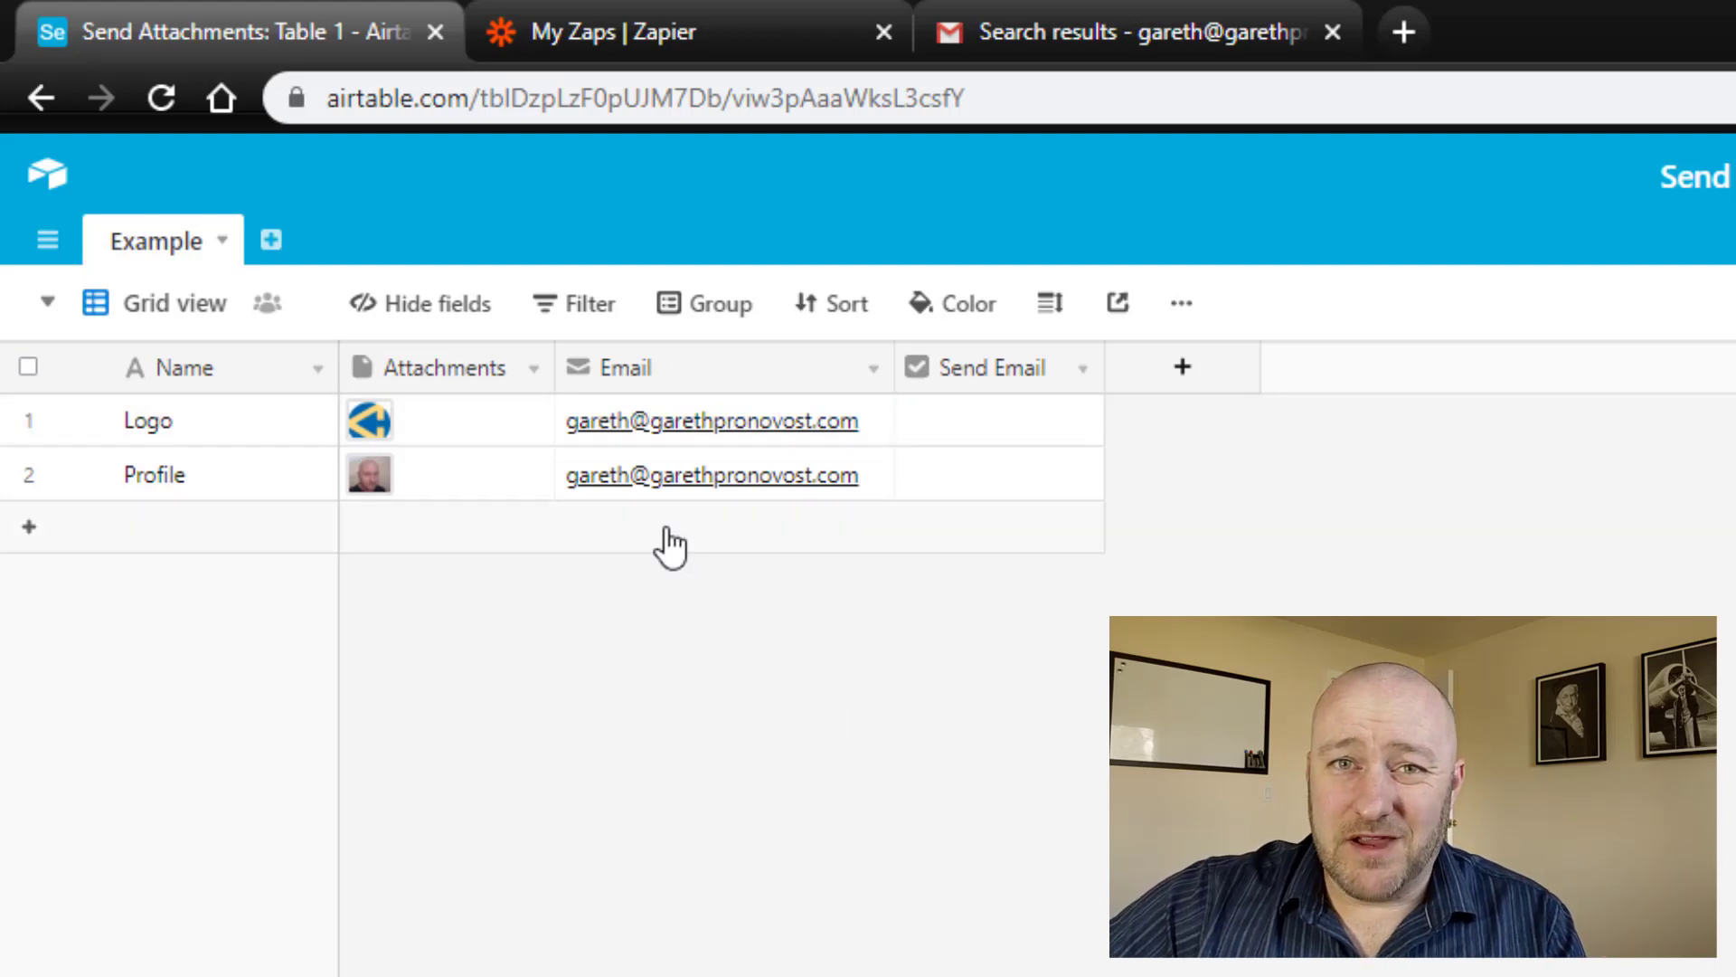
pyautogui.click(492, 433)
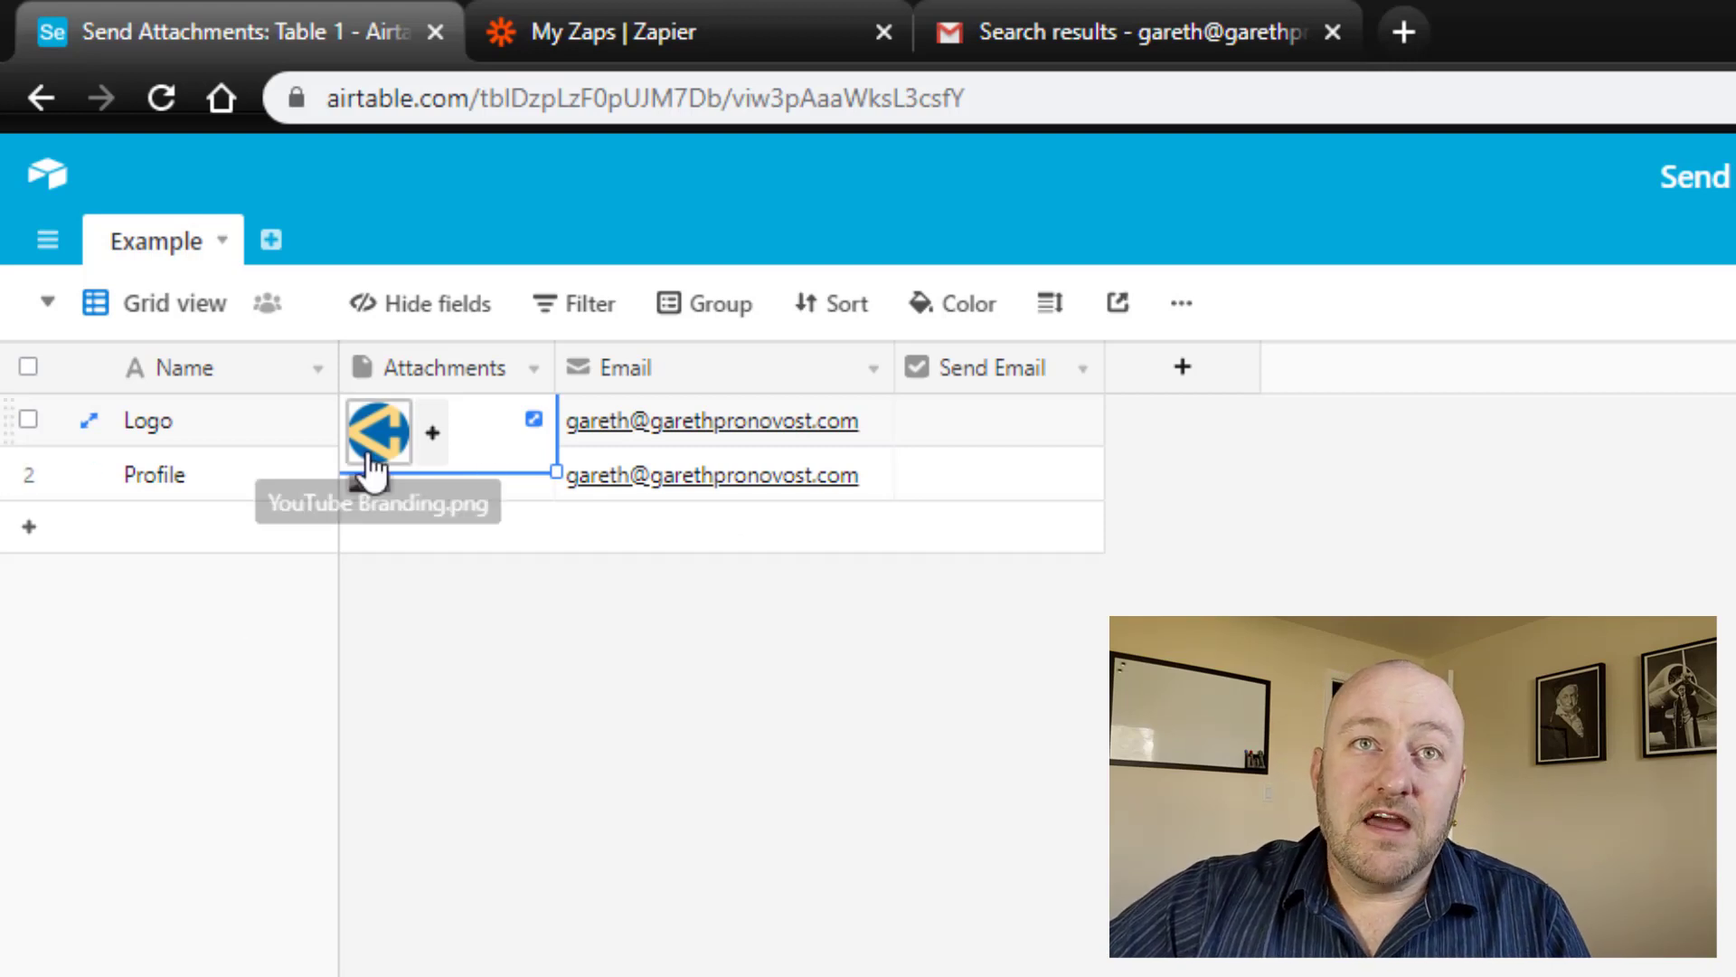
pyautogui.click(999, 438)
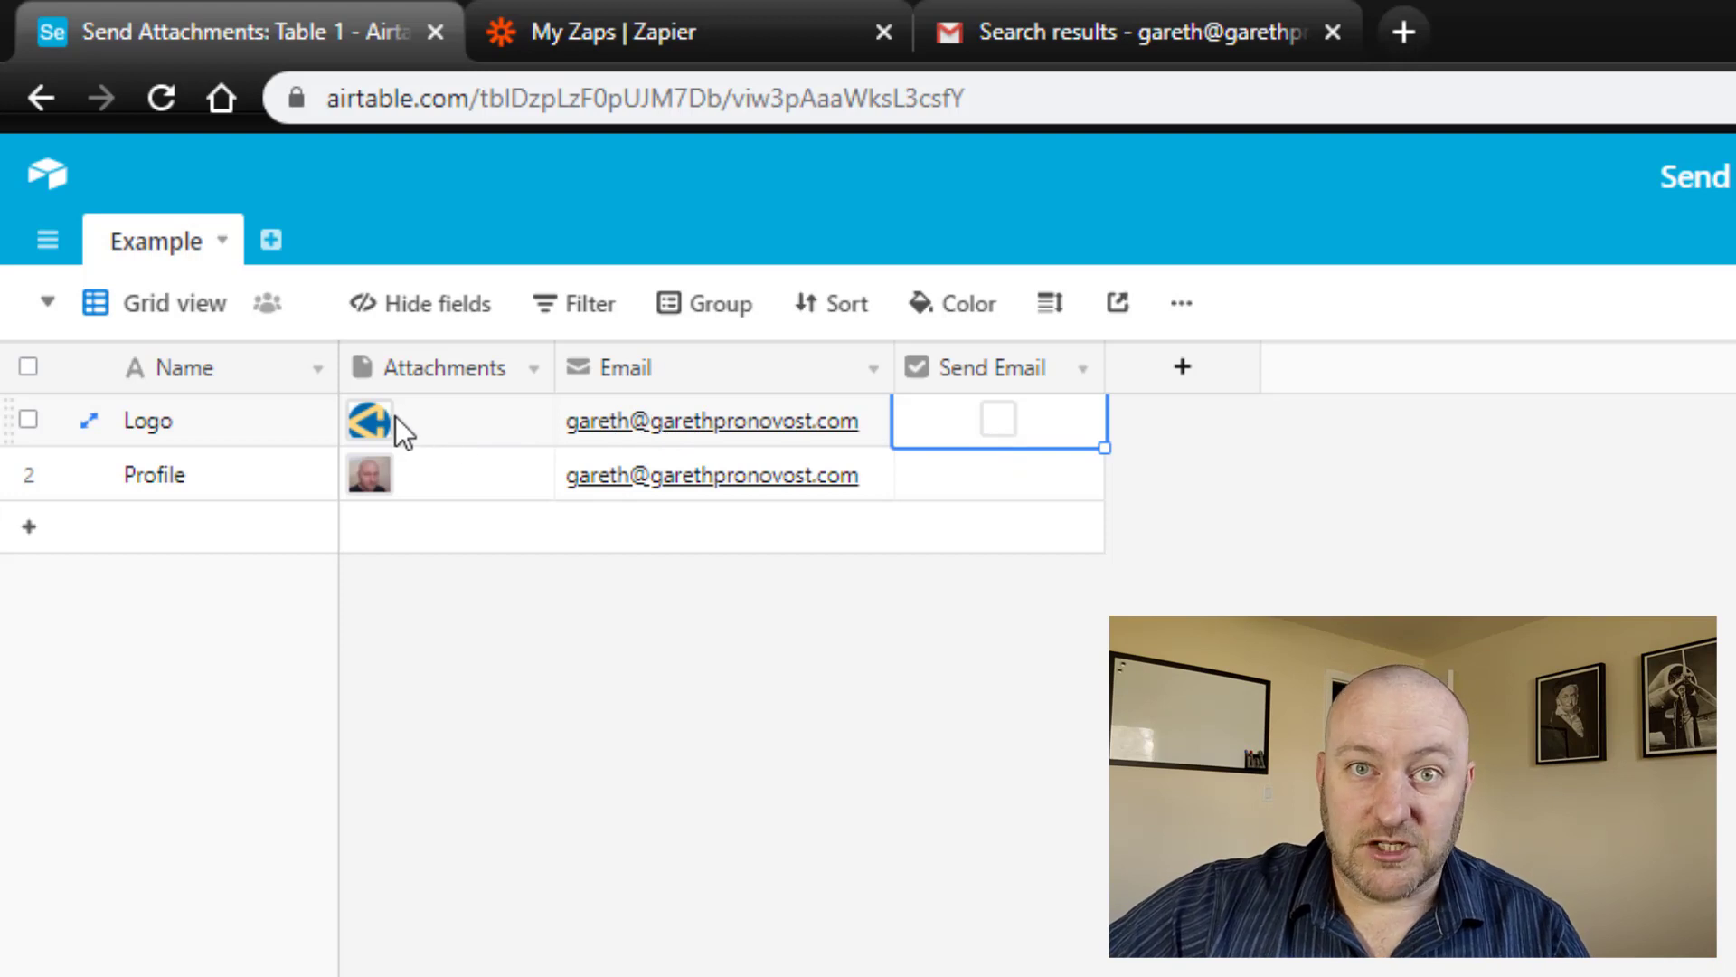
pyautogui.press('Escape')
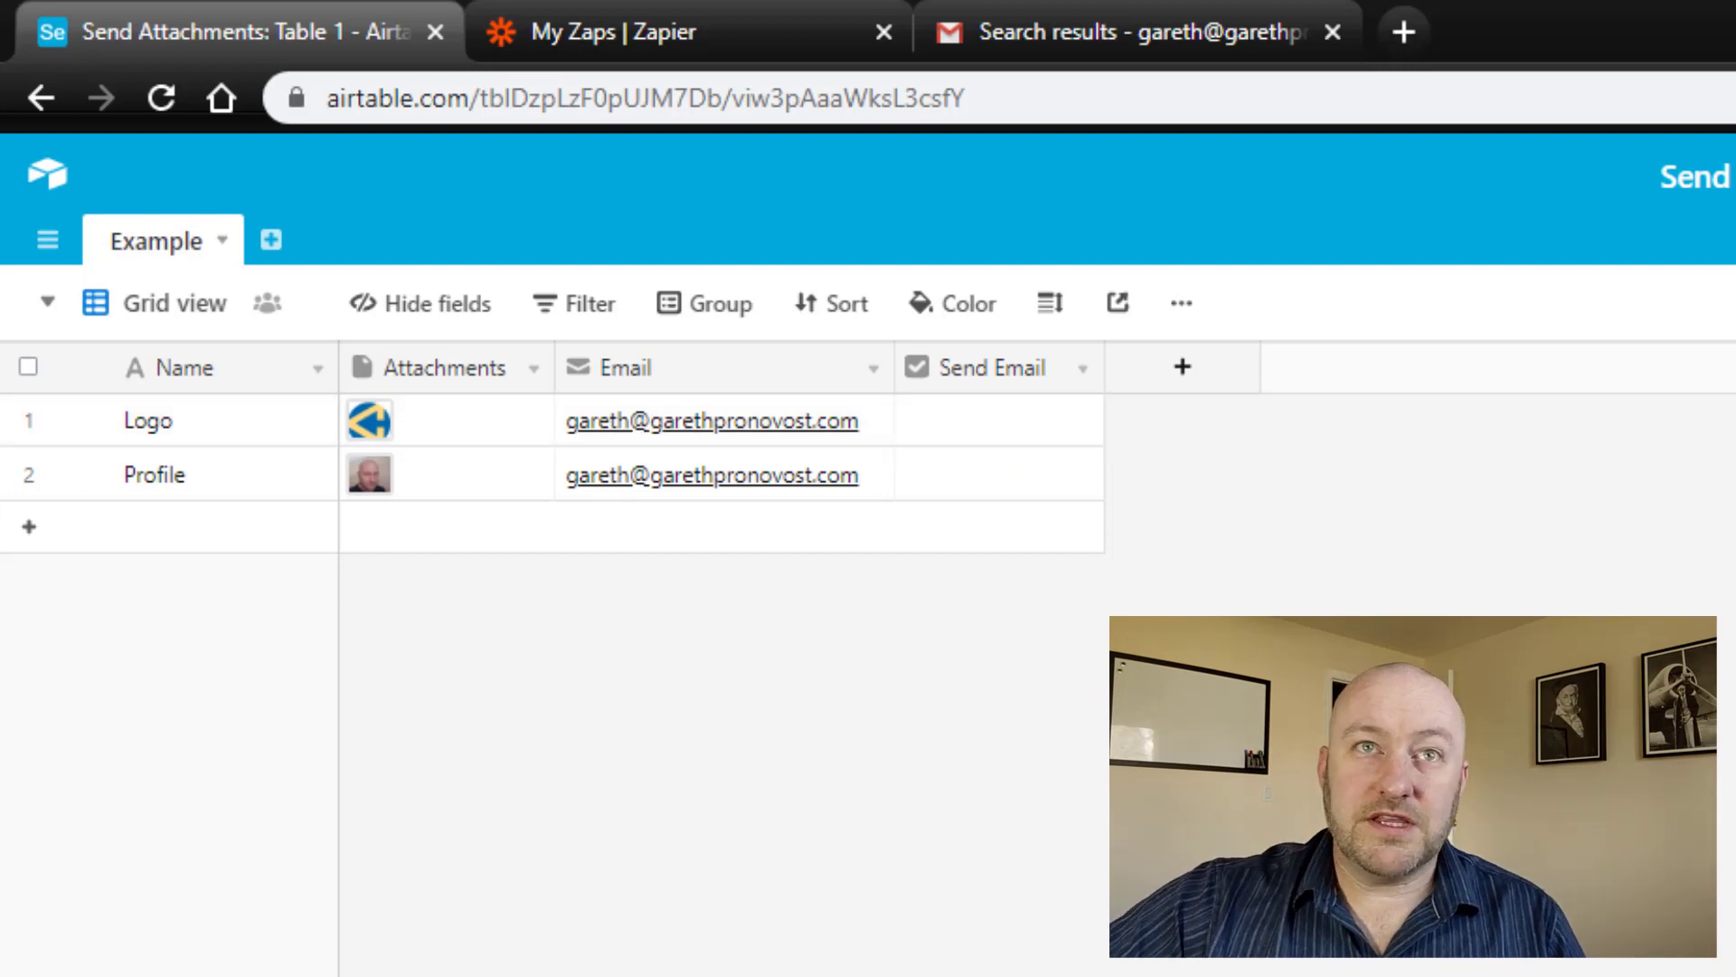
# - Create a new grid view named 'Email Automation'
pyautogui.click(193, 321)
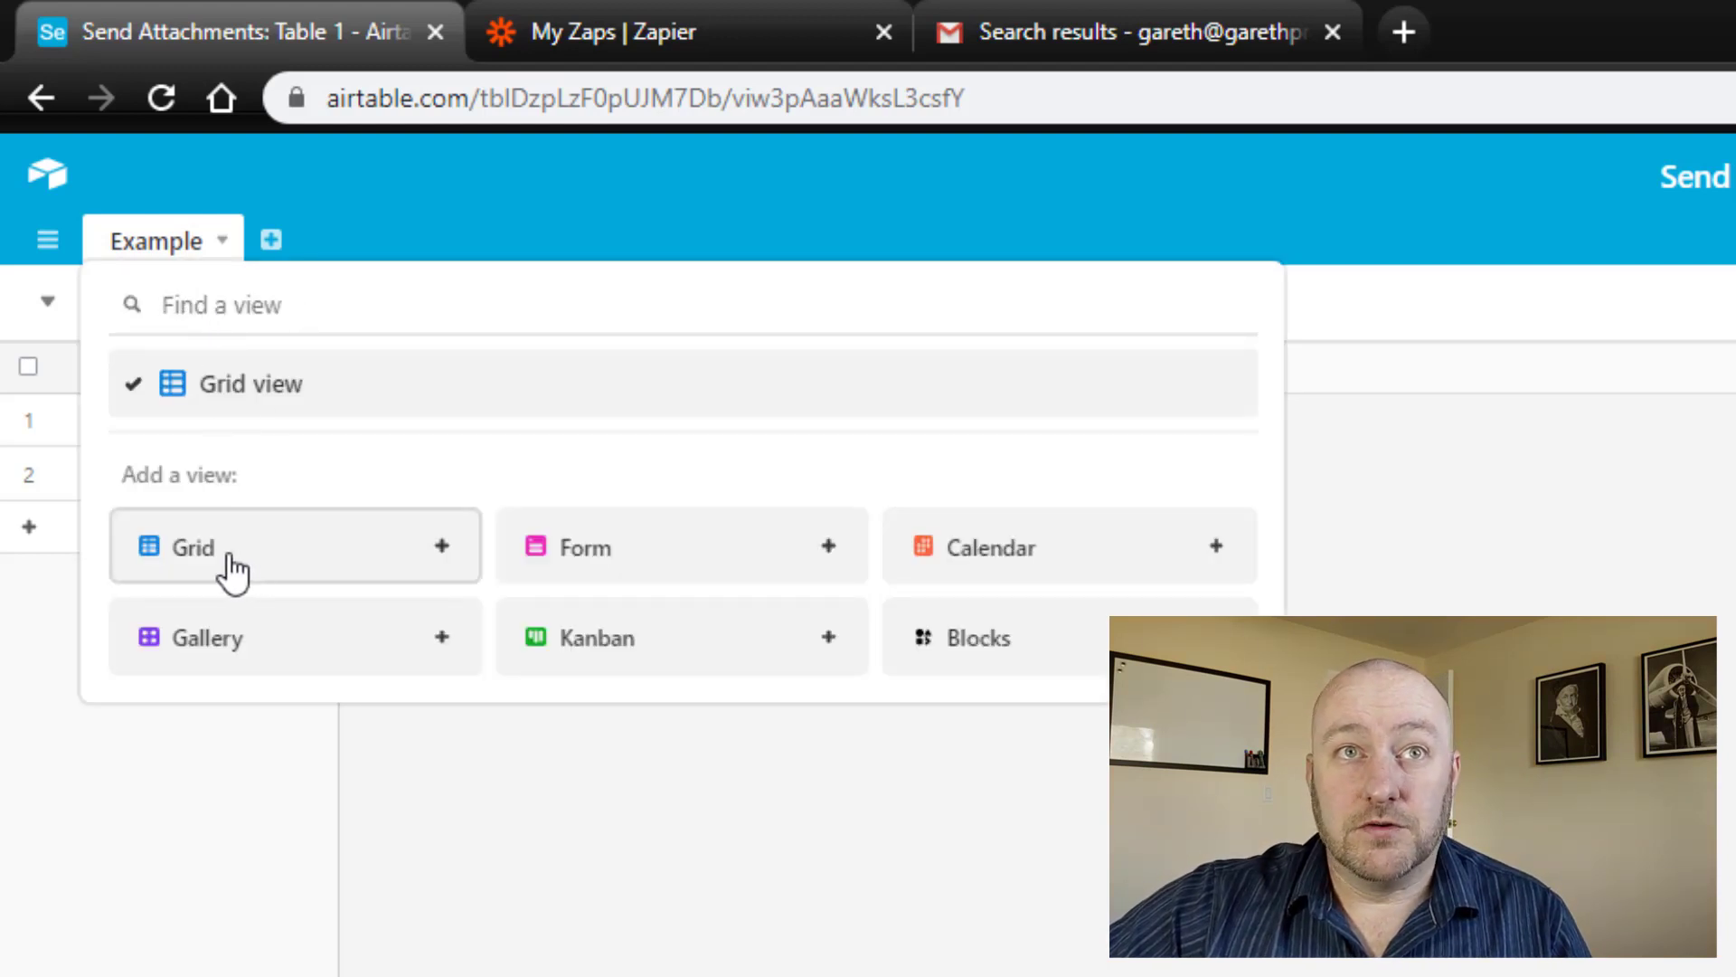
pyautogui.moveTo(209, 554)
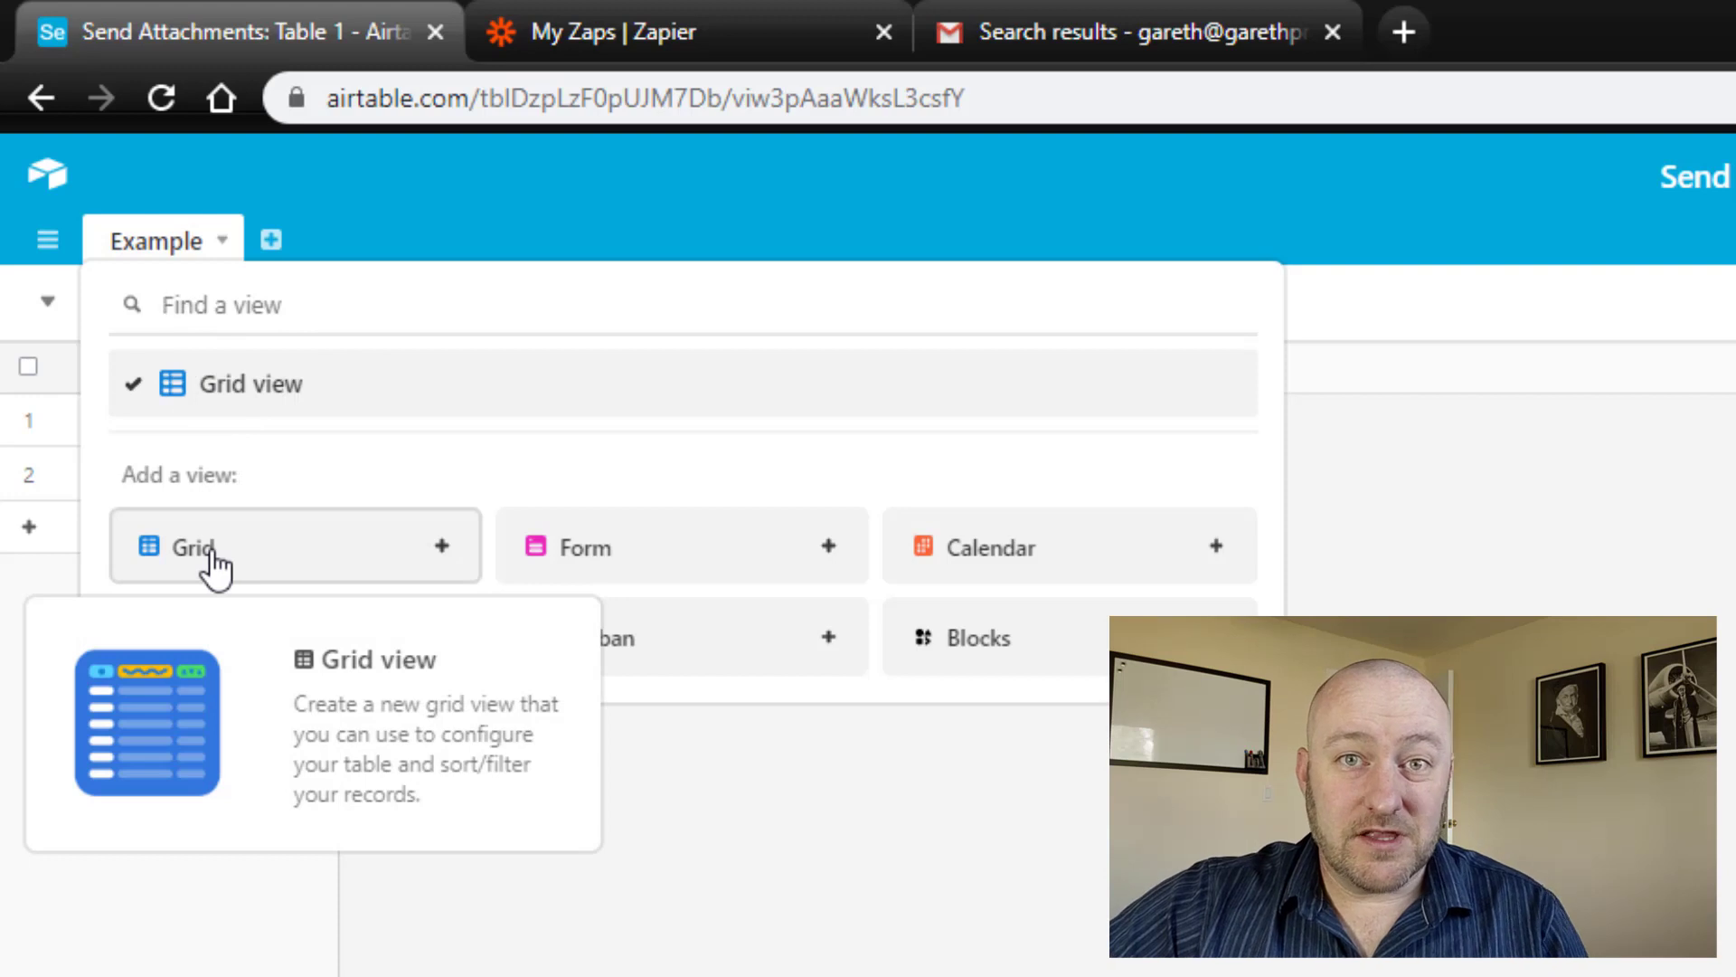
pyautogui.click(214, 568)
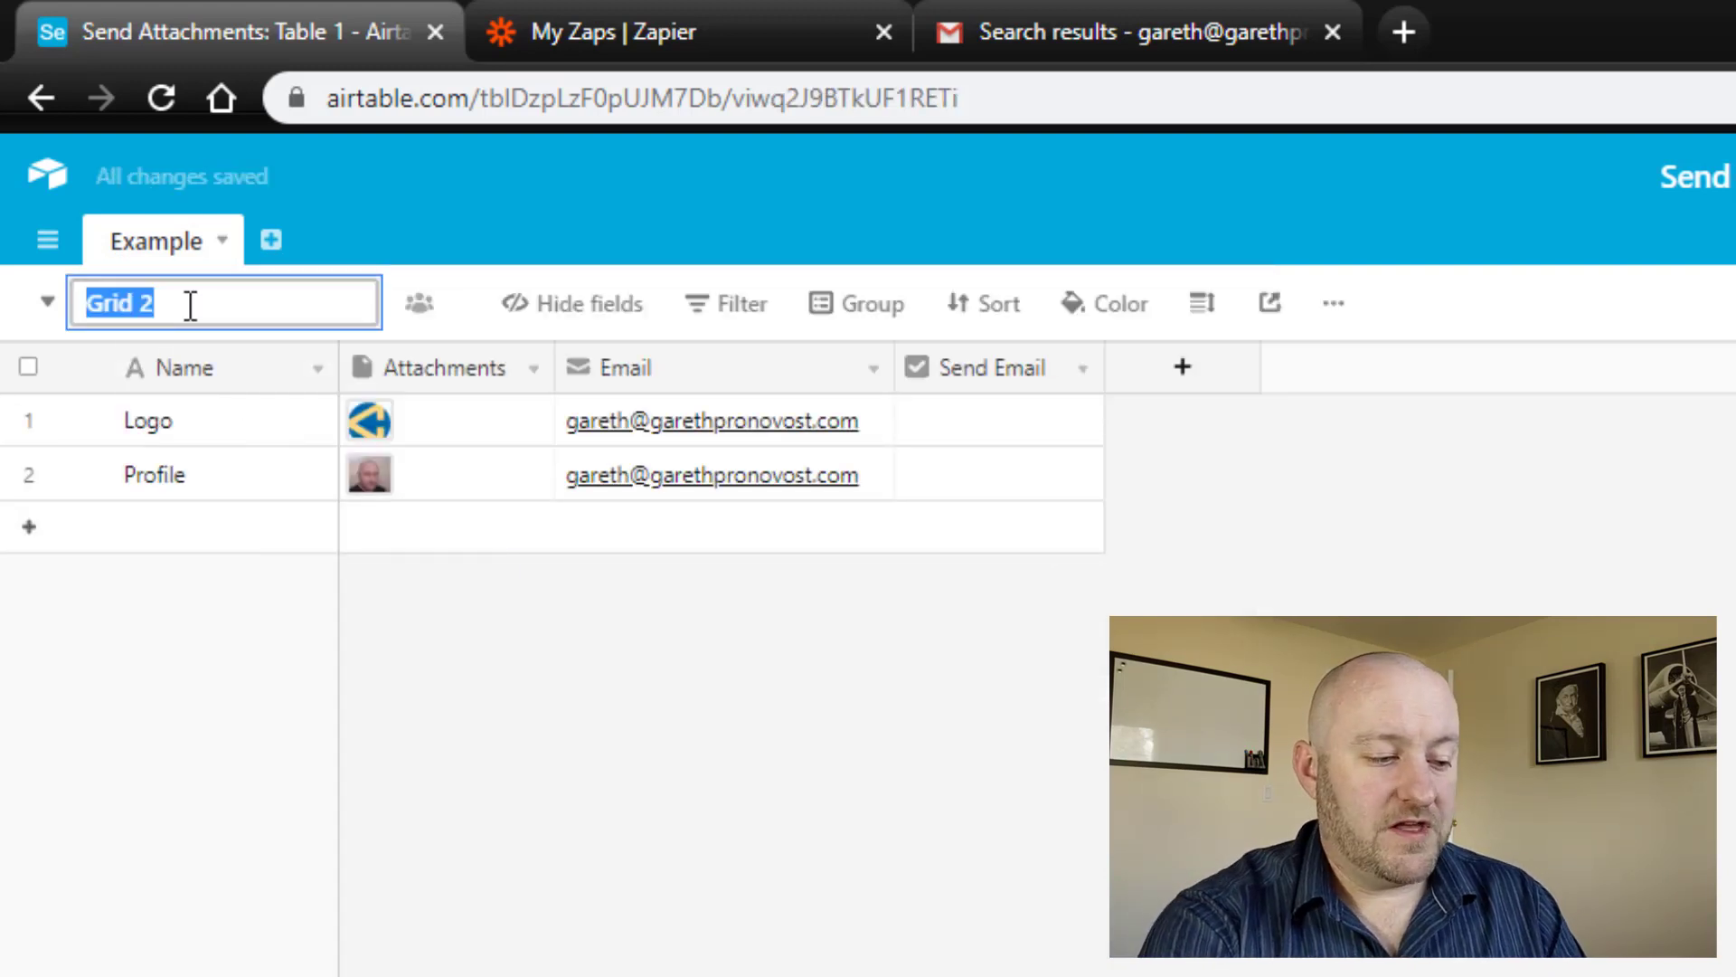
pyautogui.write('Email Automation')
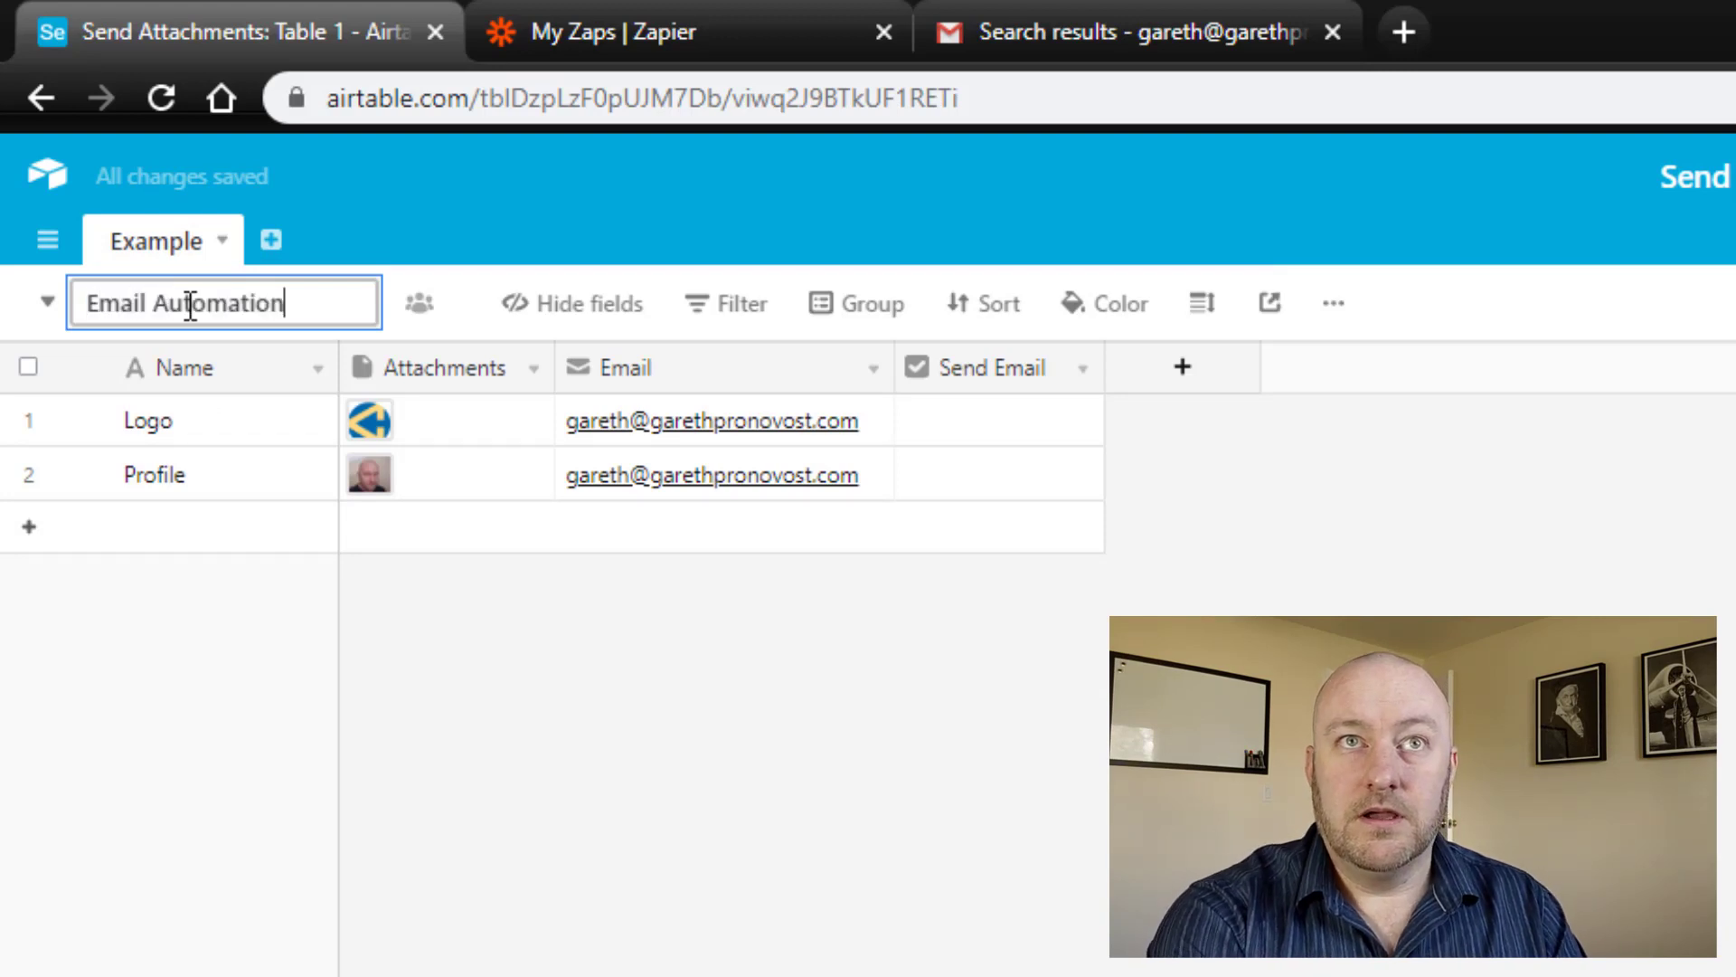
pyautogui.press('Return')
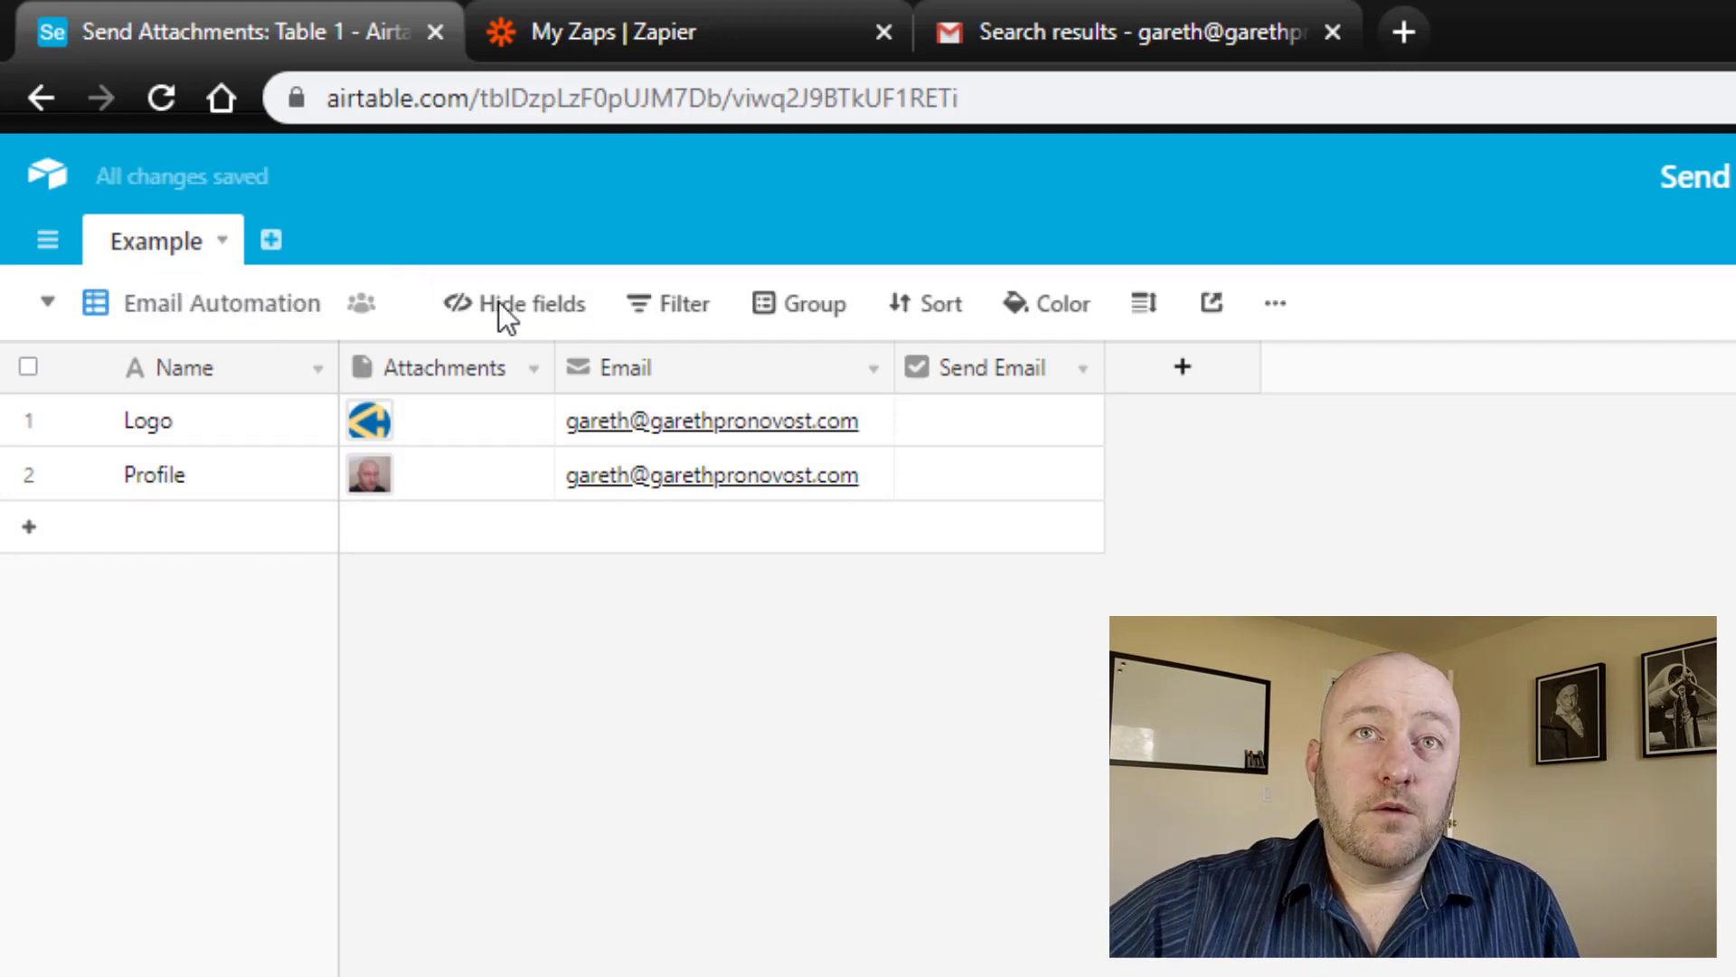
# - Filter the view to show only records where Send Email is checked
pyautogui.click(702, 324)
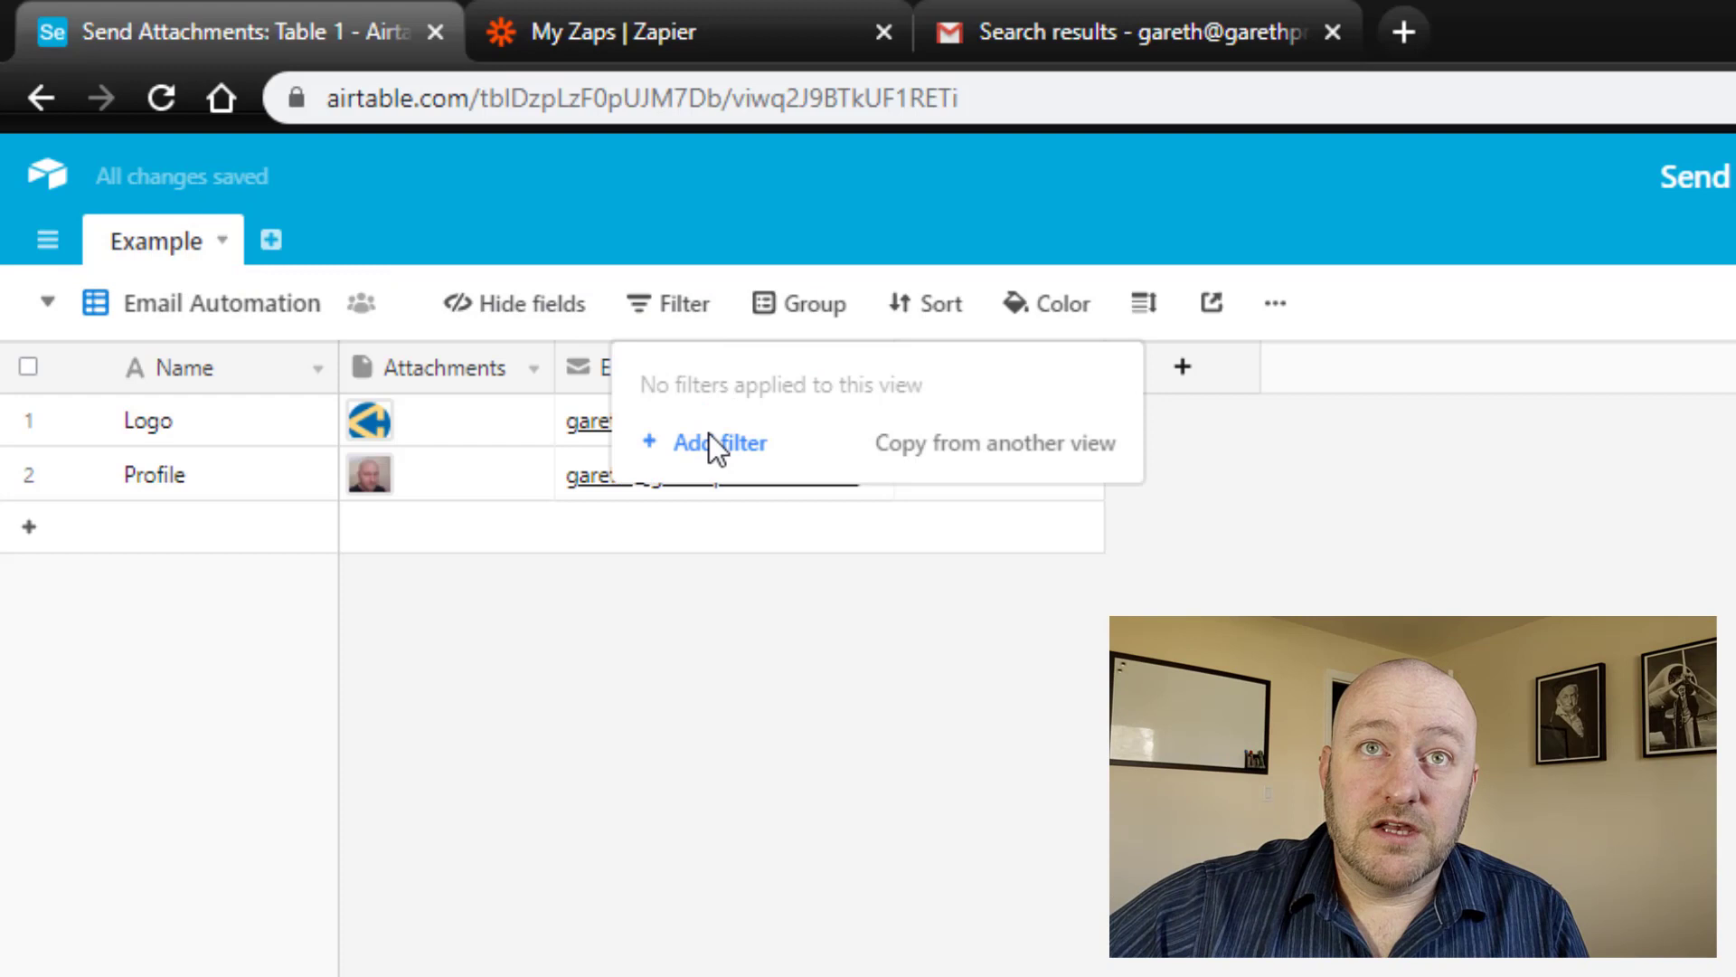
pyautogui.click(709, 441)
pyautogui.click(851, 383)
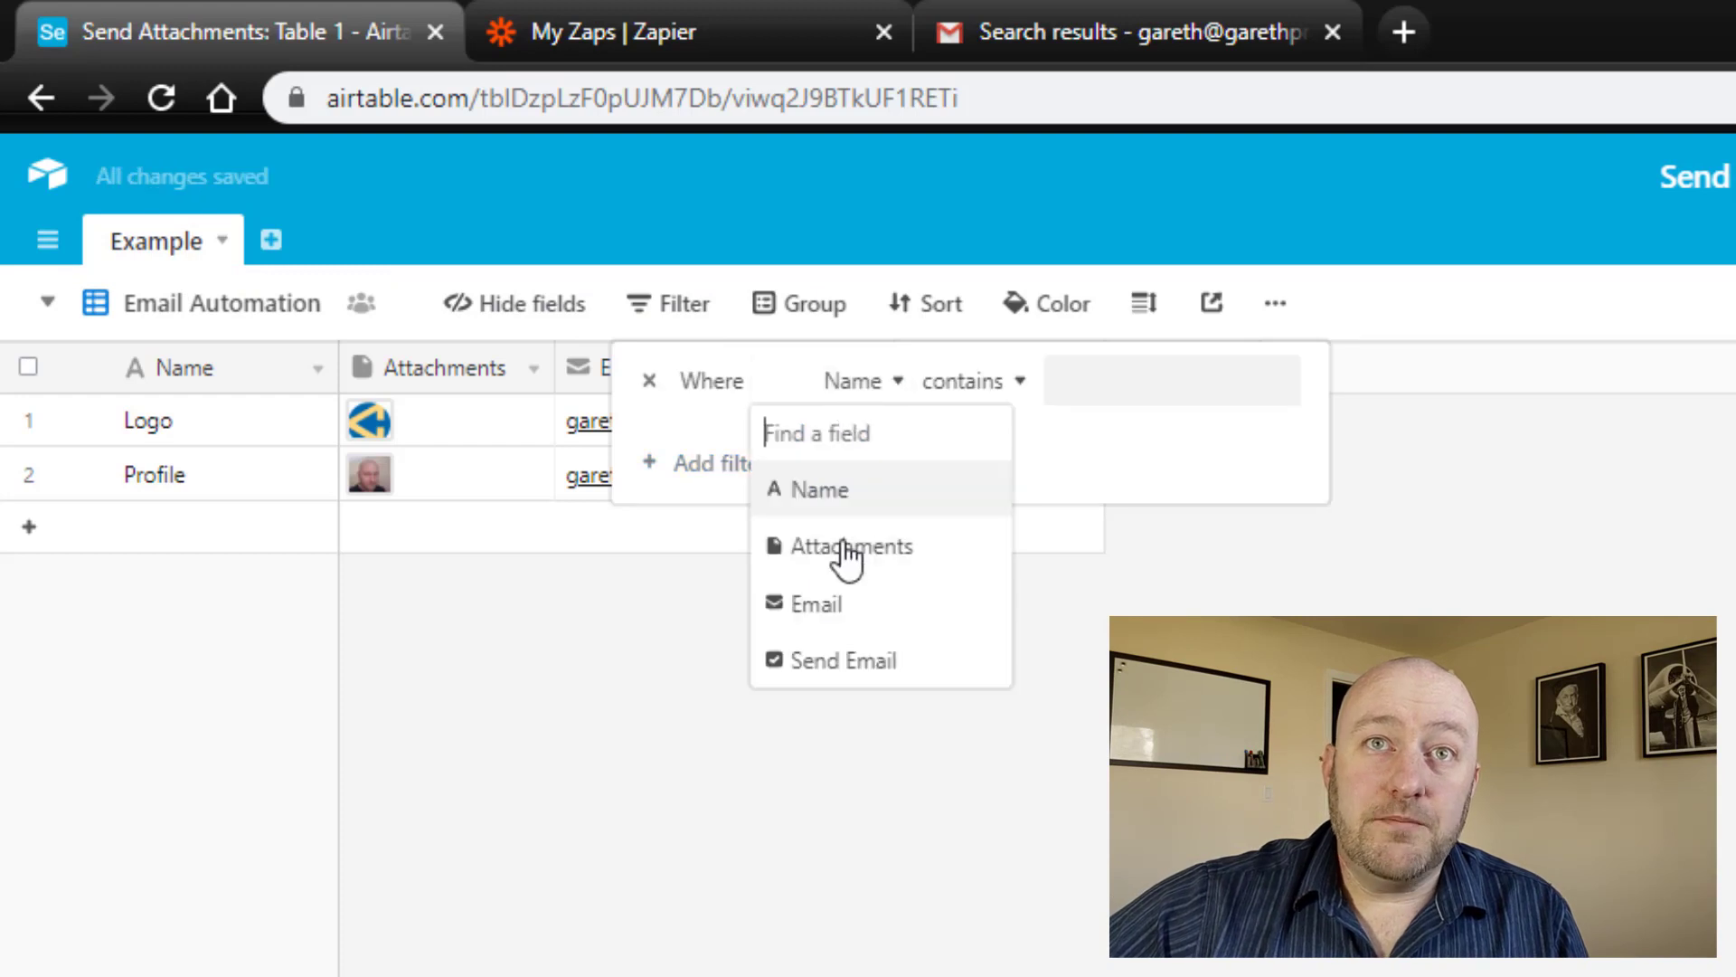
pyautogui.click(836, 664)
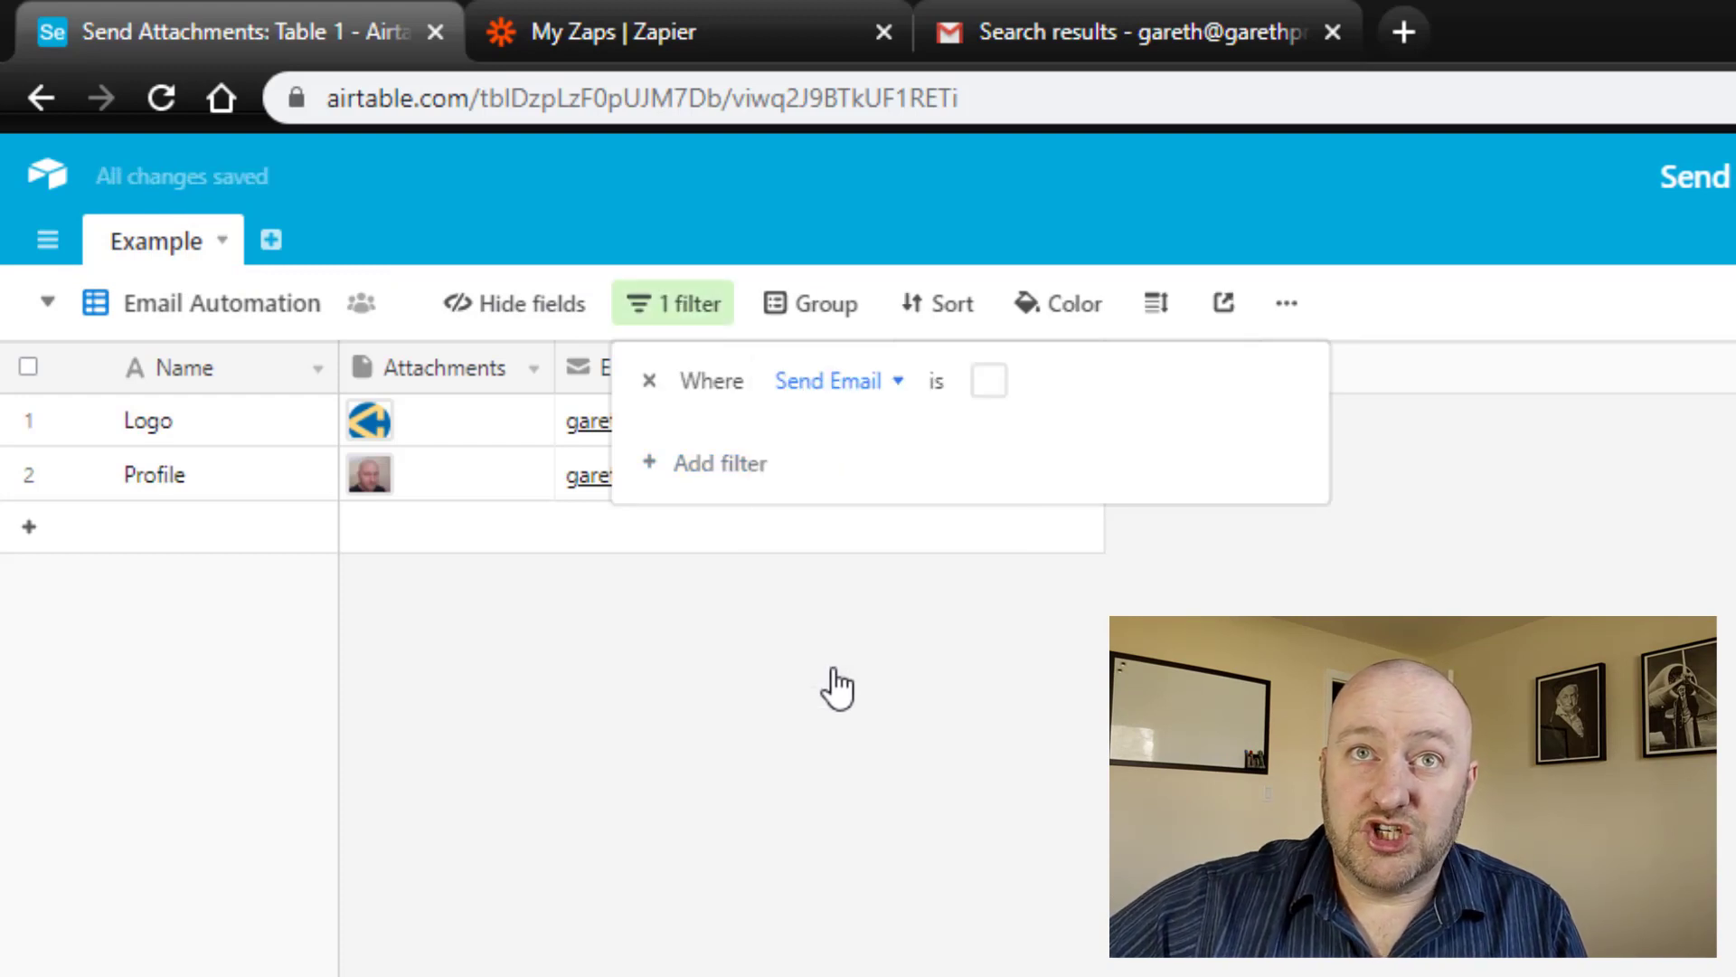
pyautogui.click(989, 381)
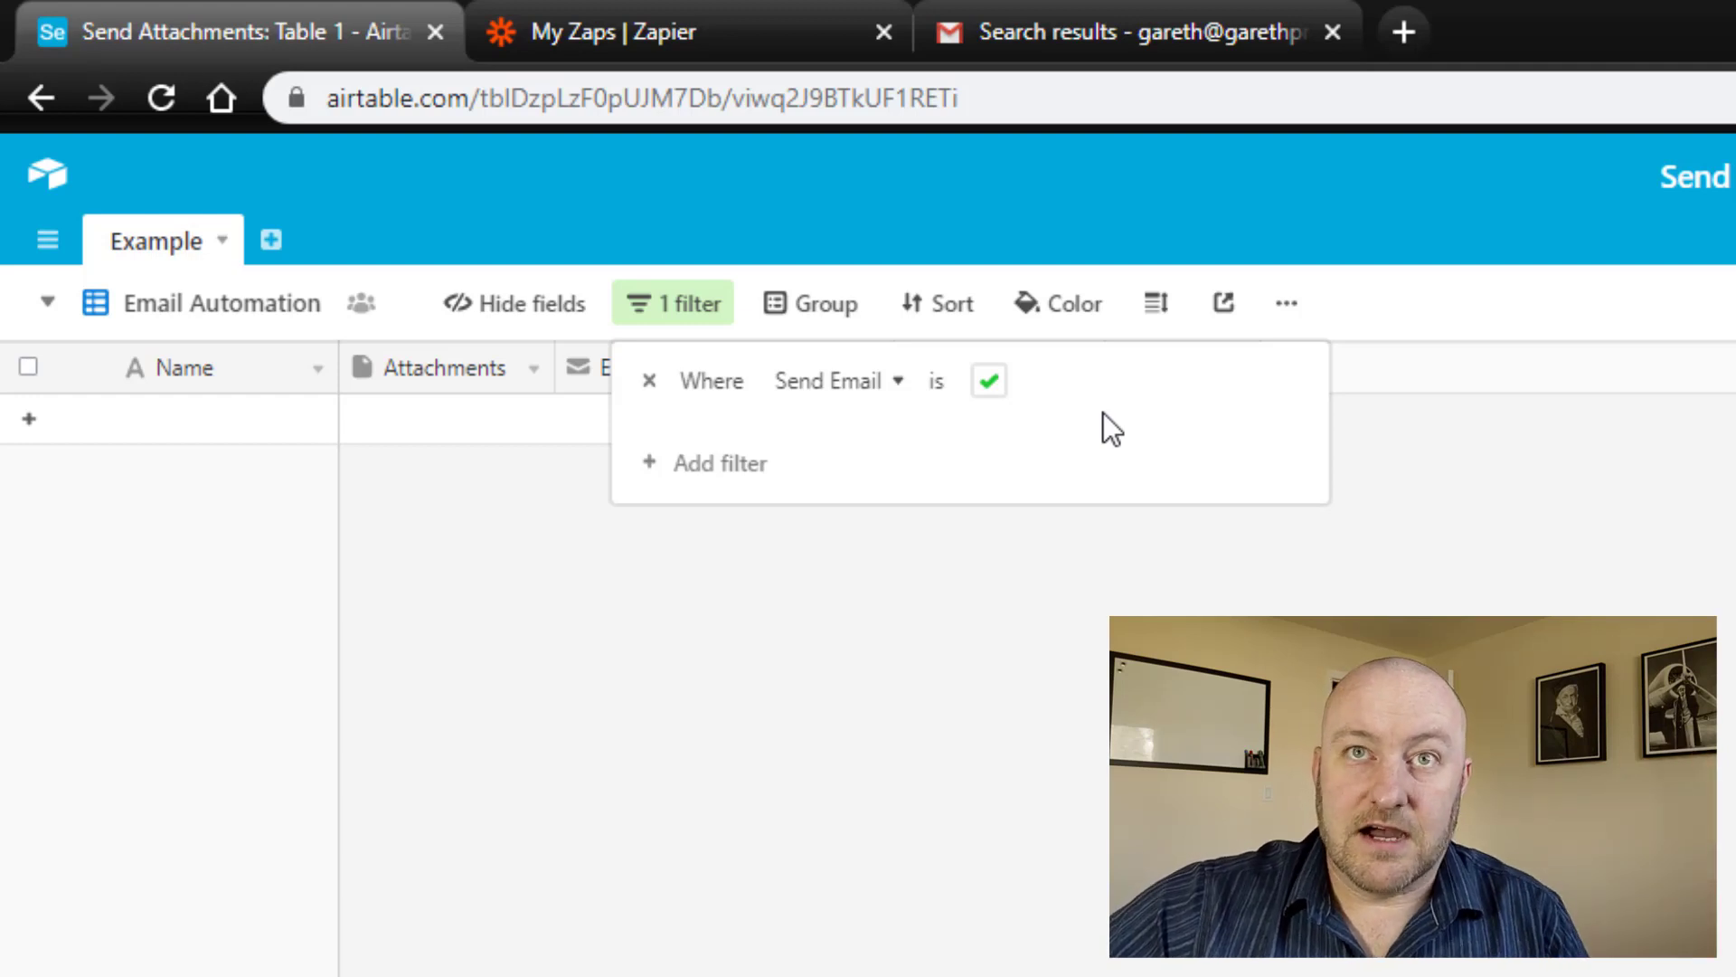
# - Back in the original Grid view, tick Send Email for the Logo record
pyautogui.click(730, 621)
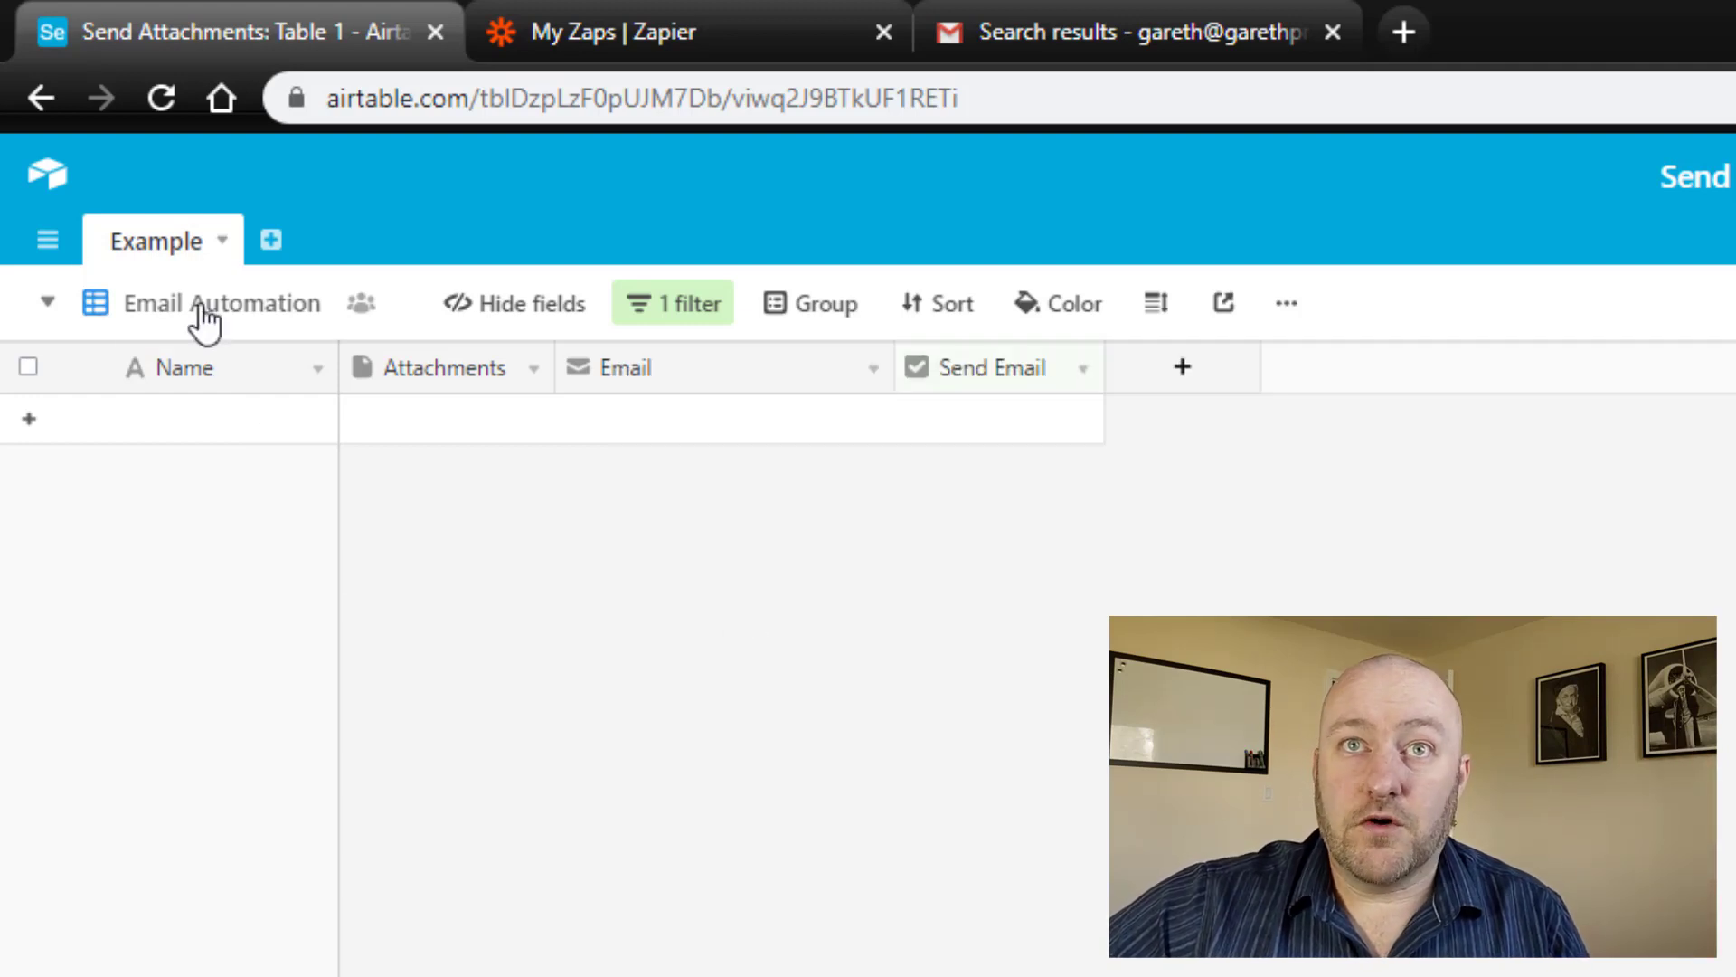
pyautogui.click(201, 302)
pyautogui.click(272, 467)
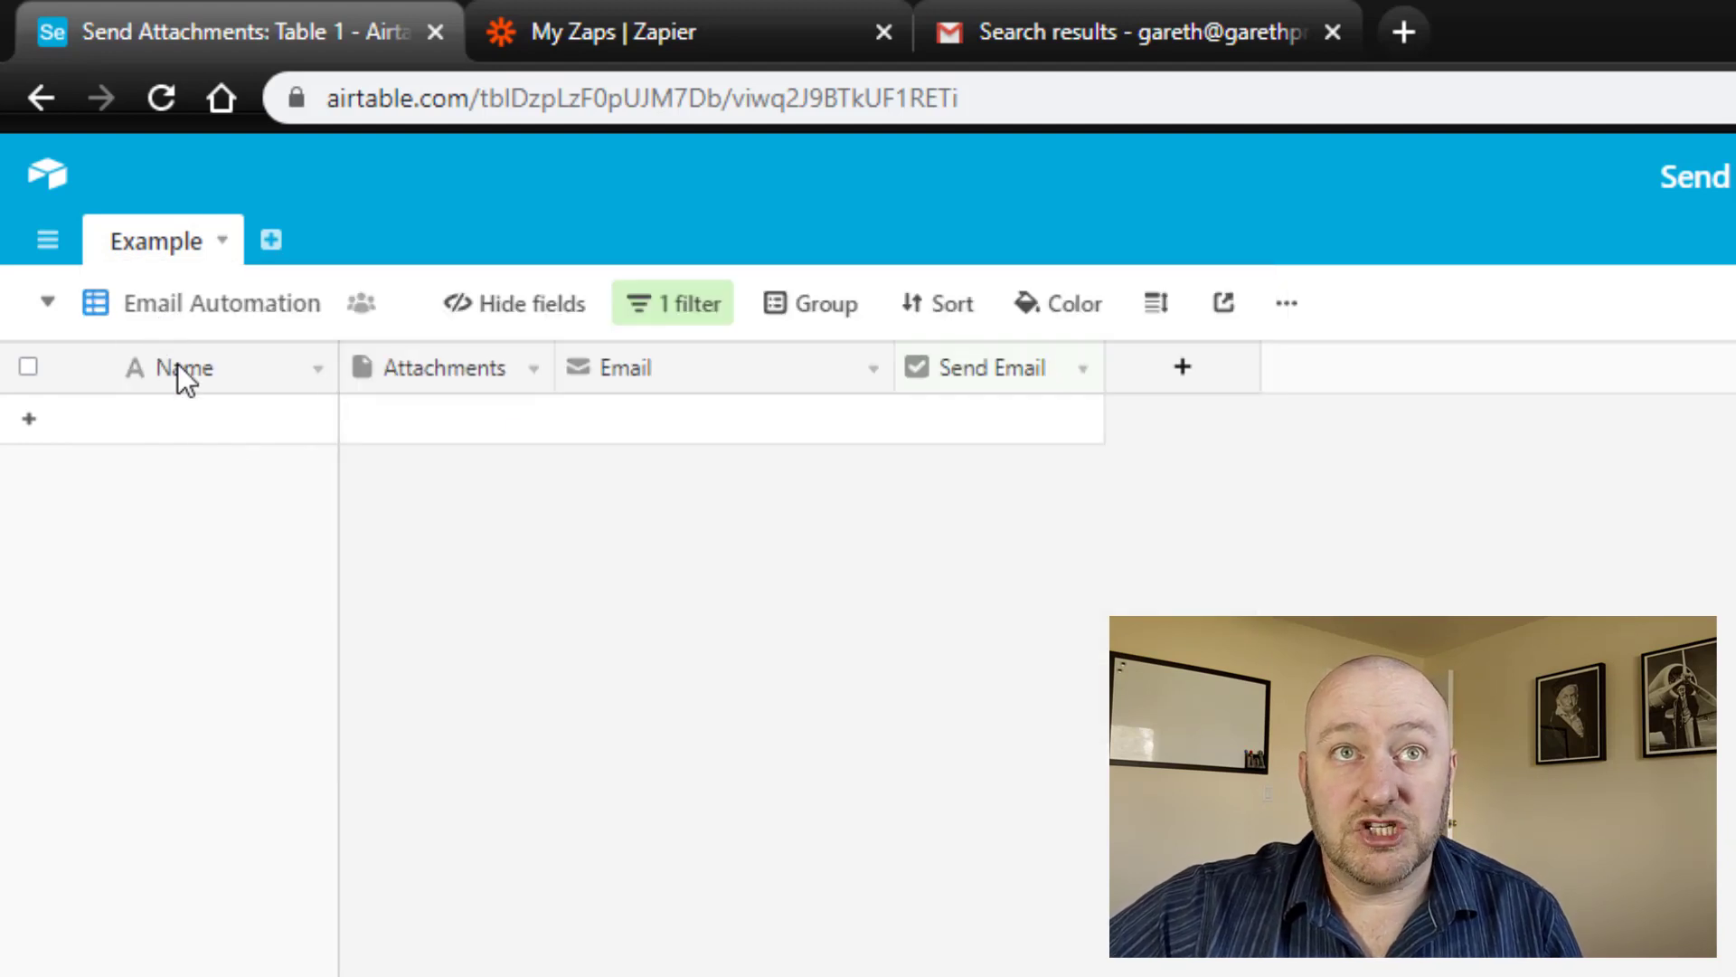
pyautogui.click(181, 303)
pyautogui.click(186, 387)
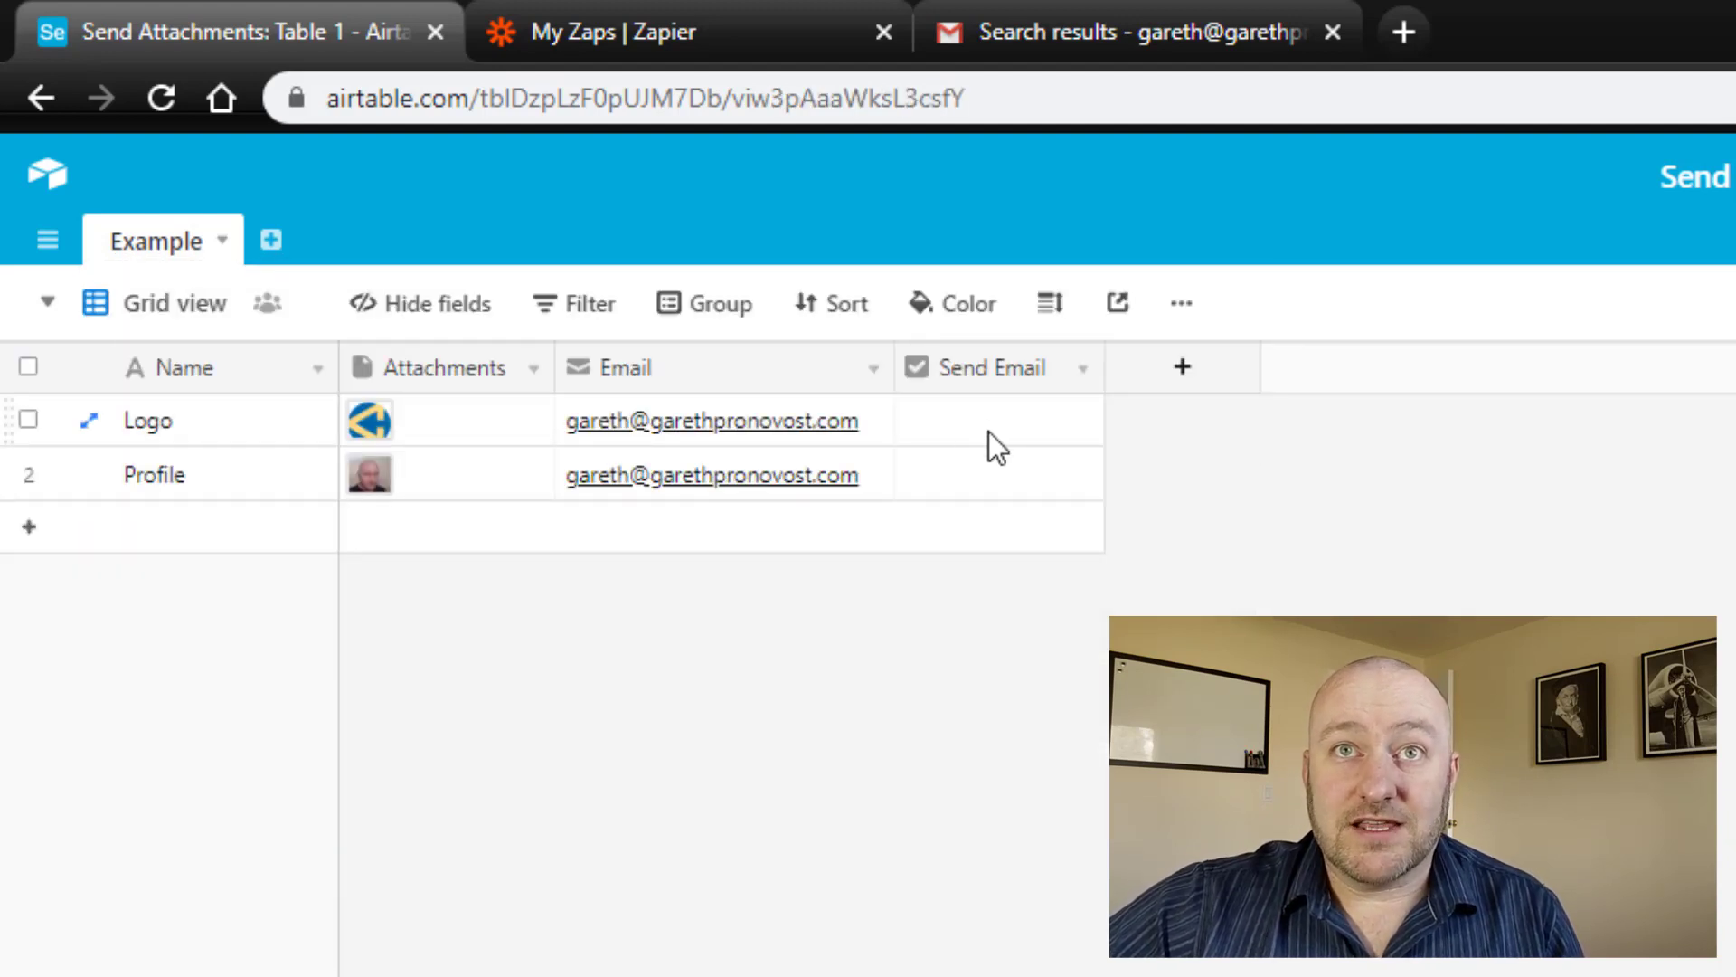
pyautogui.click(995, 425)
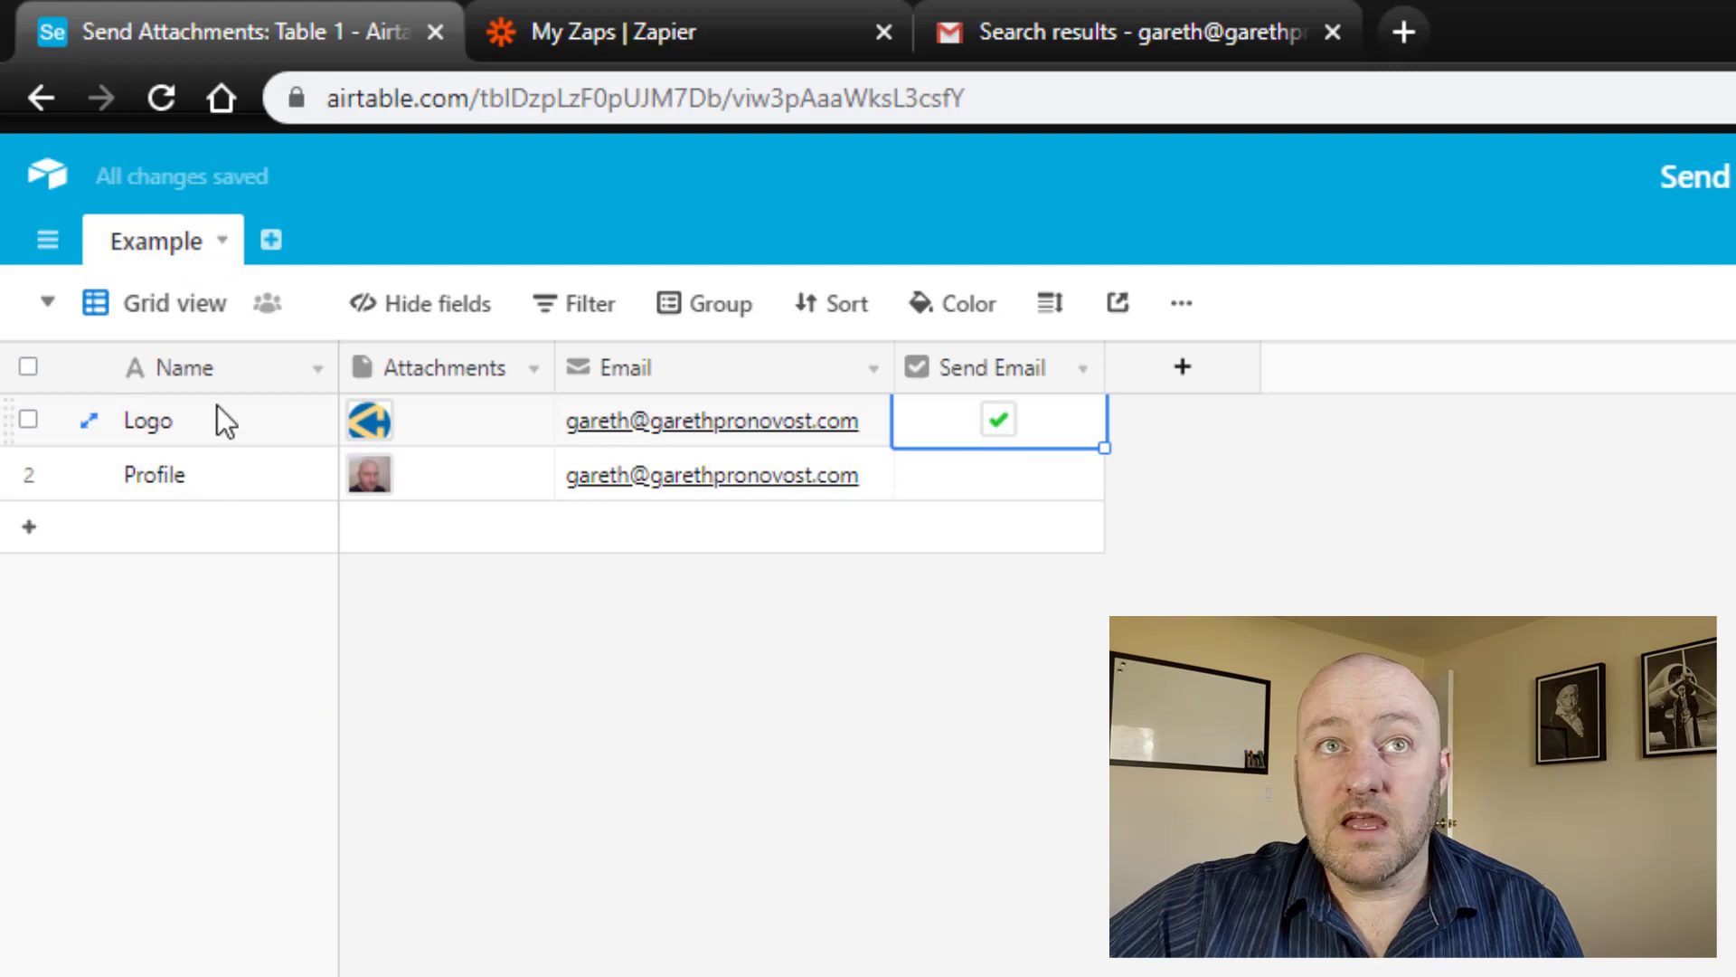
# - Switch to the Email Automation view and make it a locked view
pyautogui.click(175, 304)
pyautogui.click(208, 448)
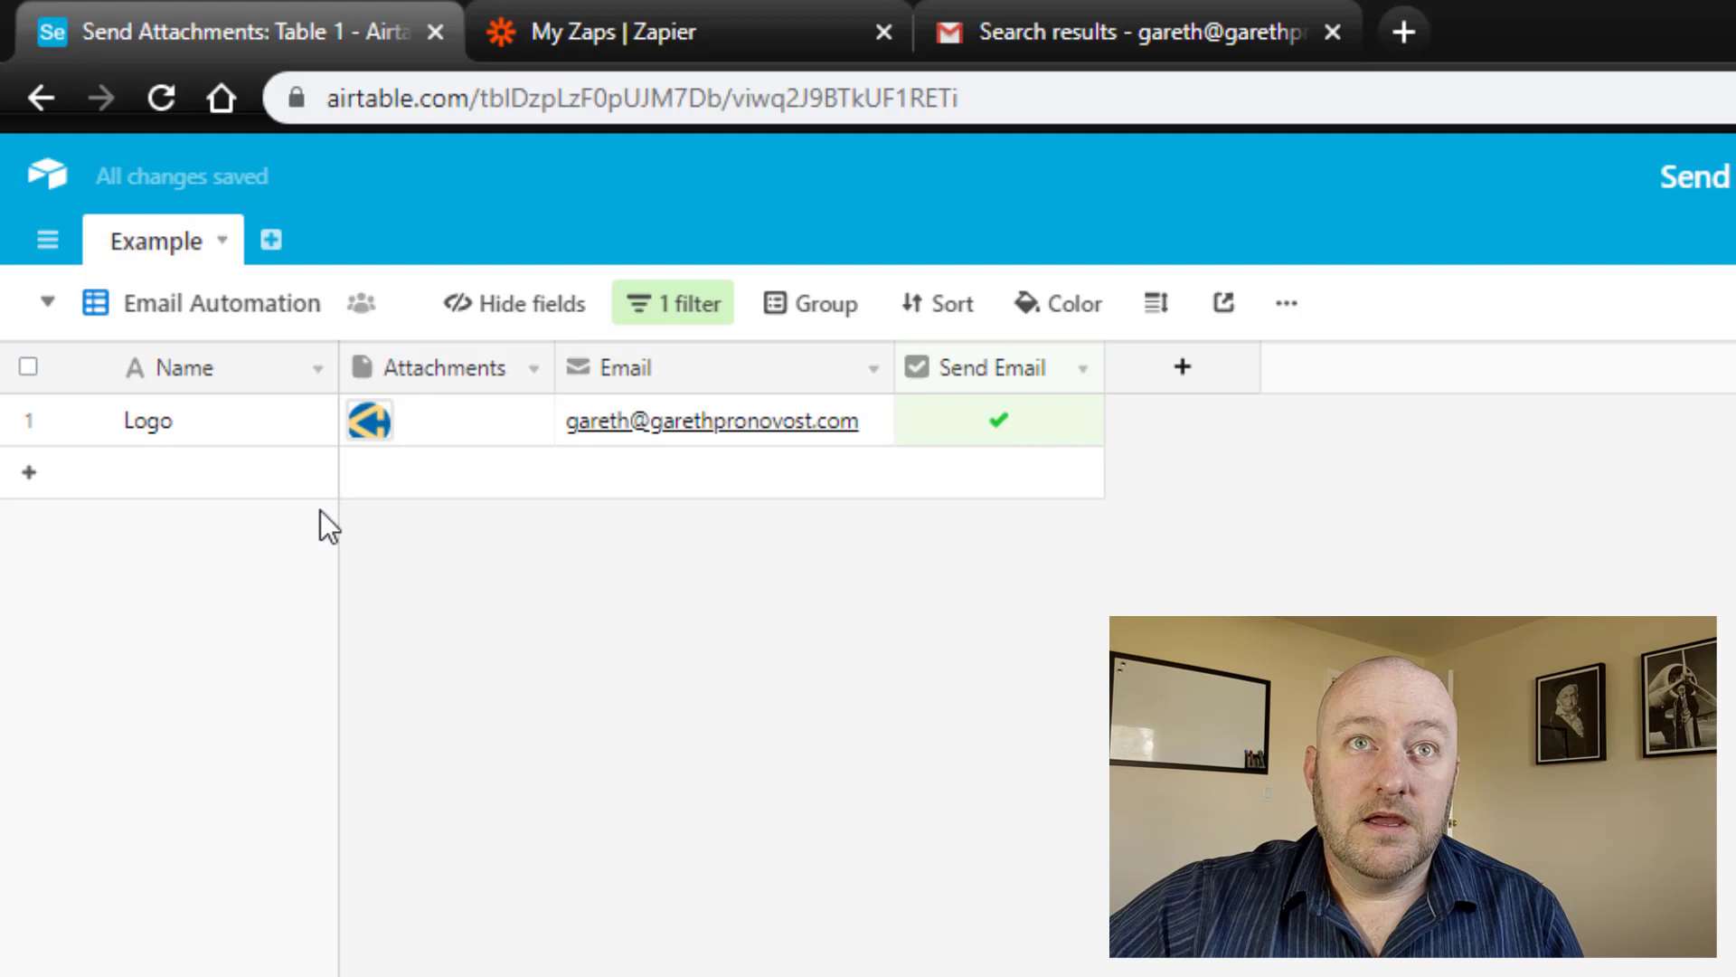
pyautogui.moveTo(359, 313)
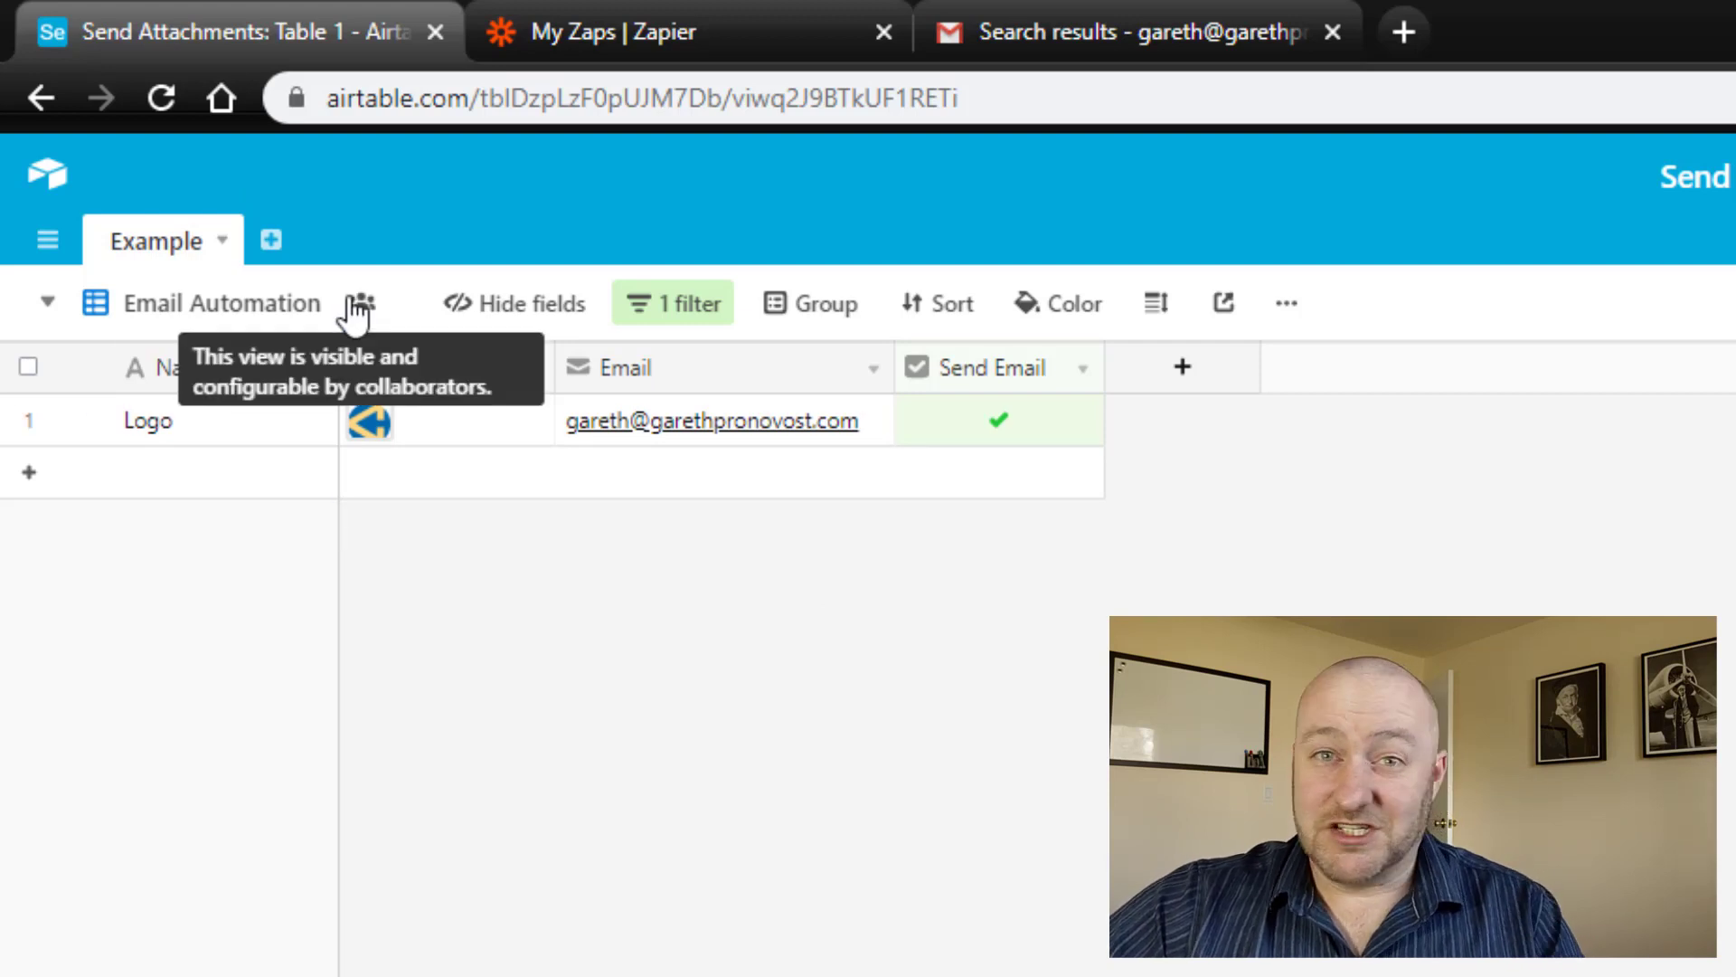
pyautogui.click(358, 310)
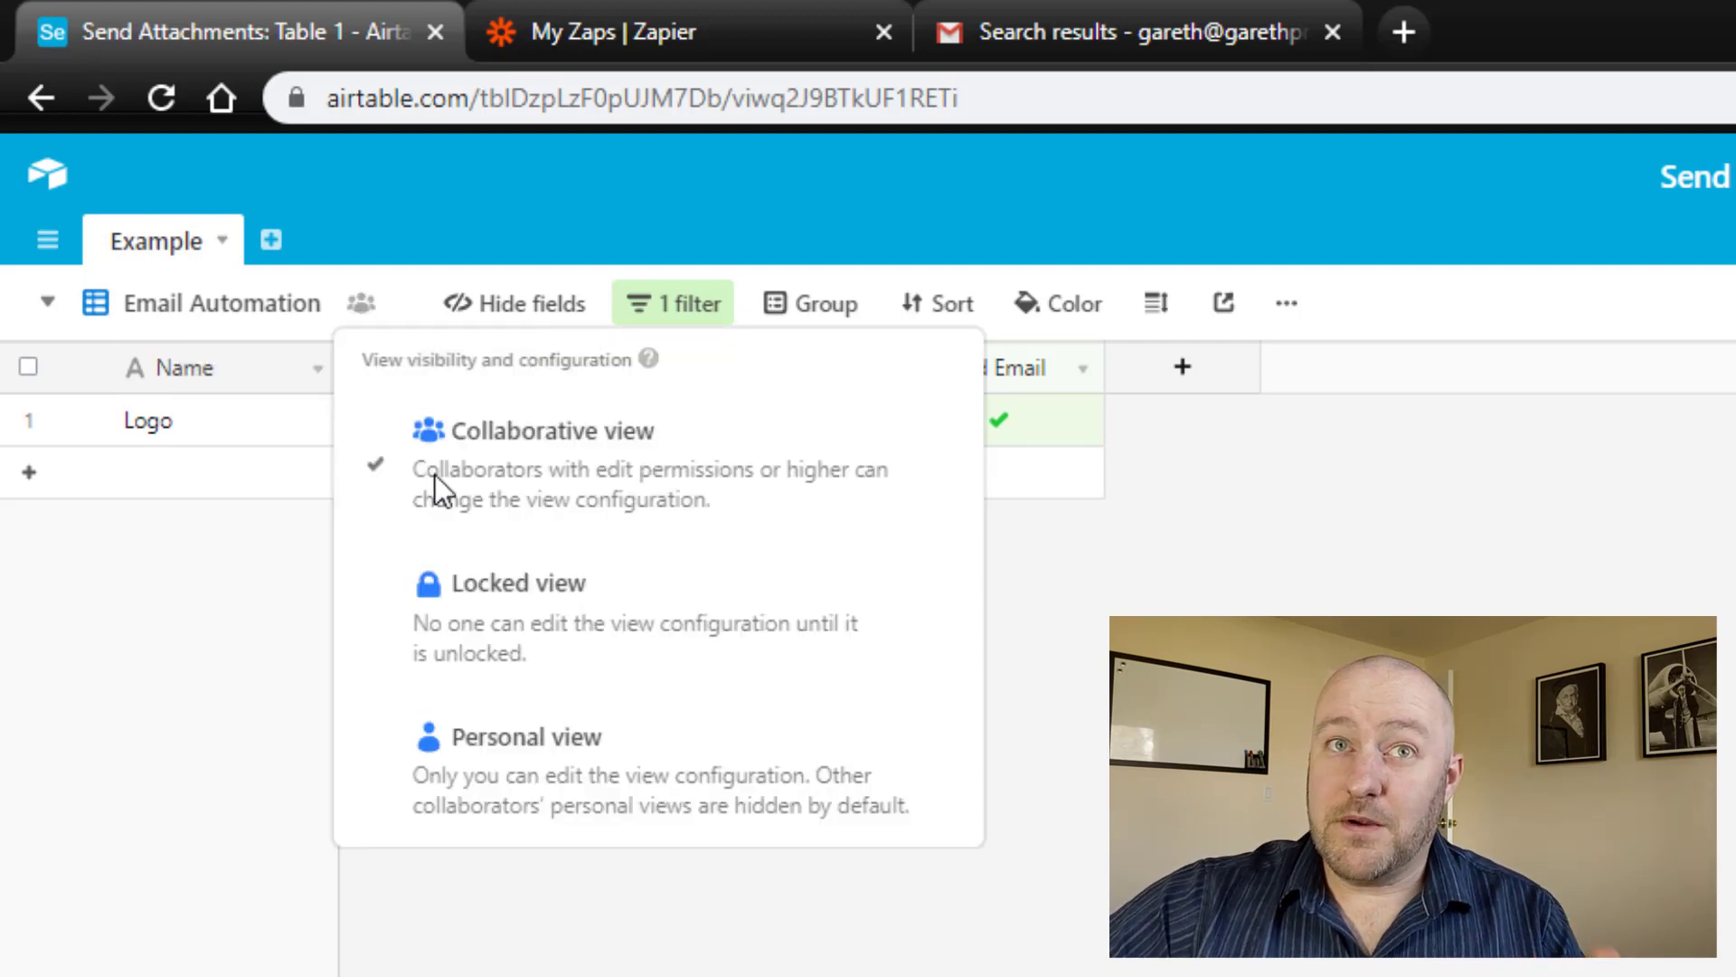
pyautogui.click(493, 644)
pyautogui.press('Return')
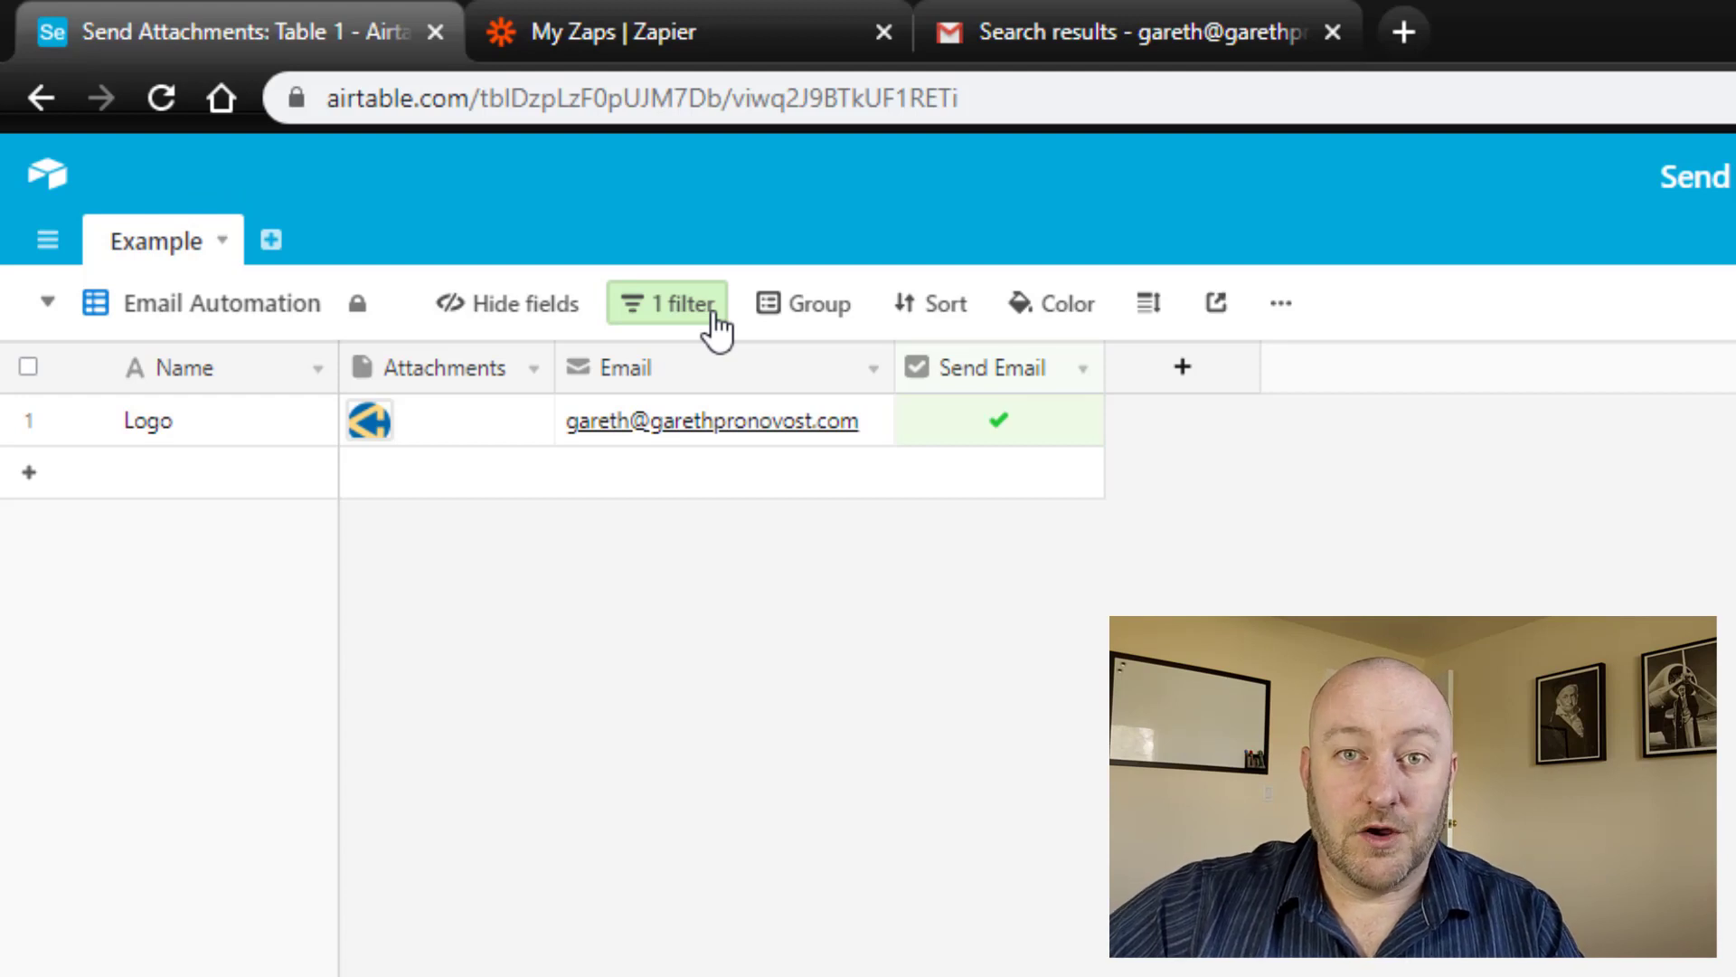
# - Start a new zap with Airtable New Record in View as the trigger, using the GAP account
pyautogui.click(613, 31)
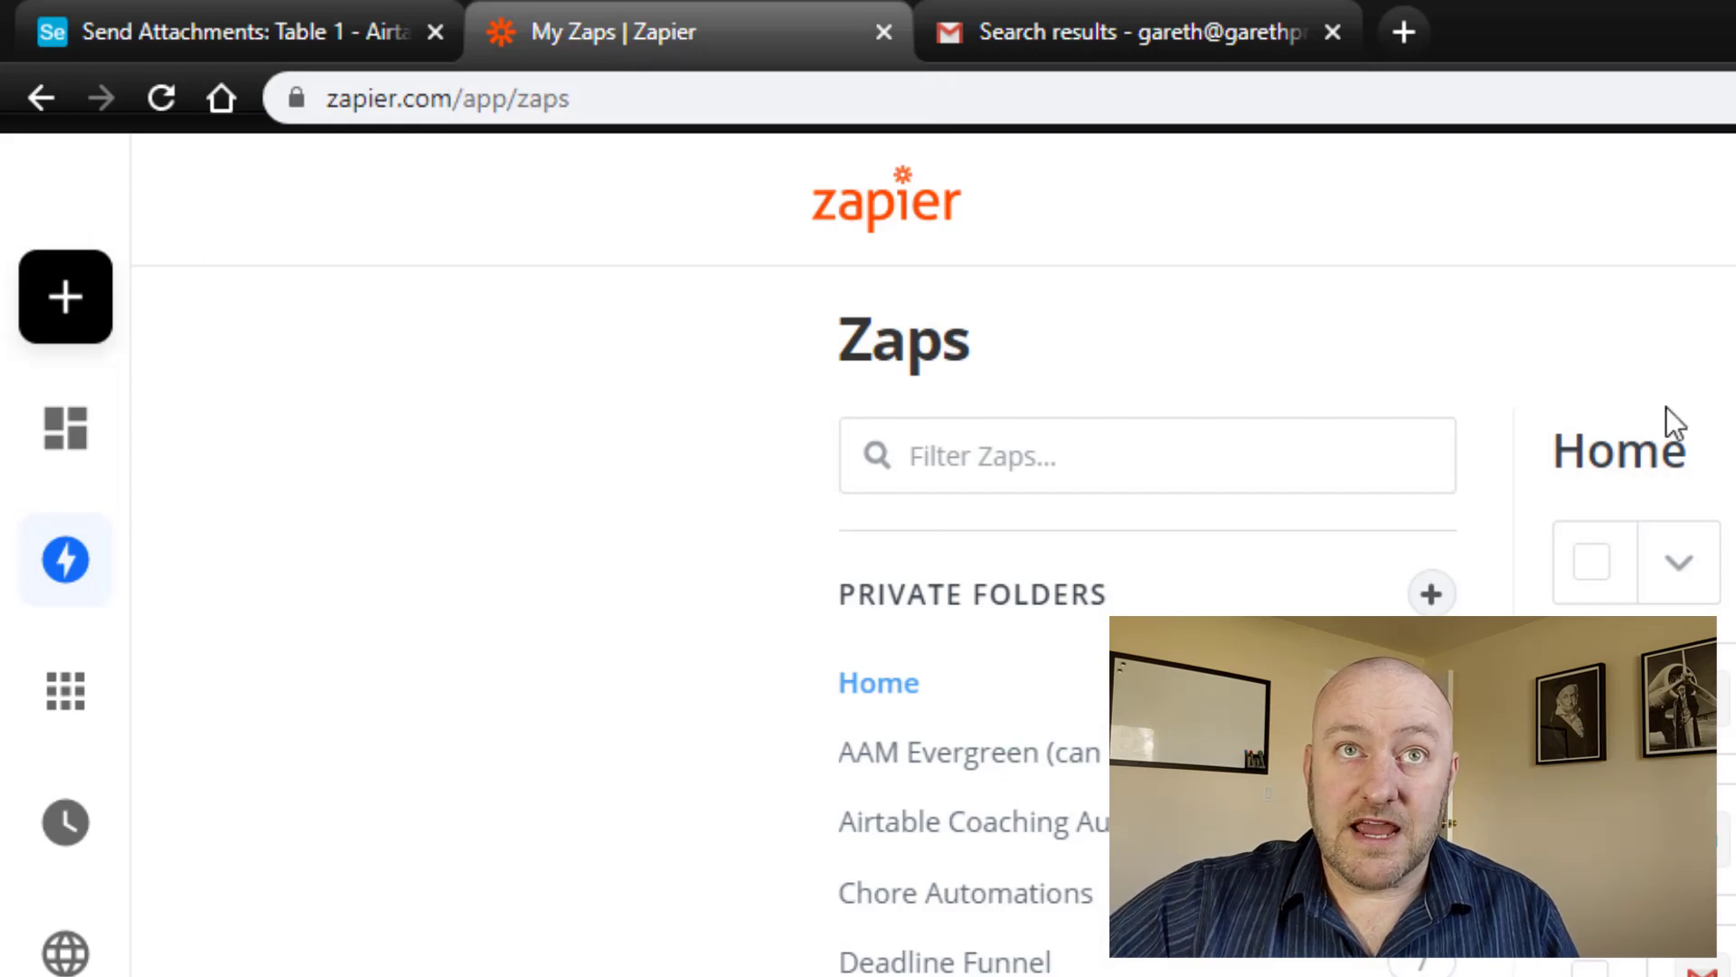
pyautogui.moveTo(39, 302)
pyautogui.click(216, 321)
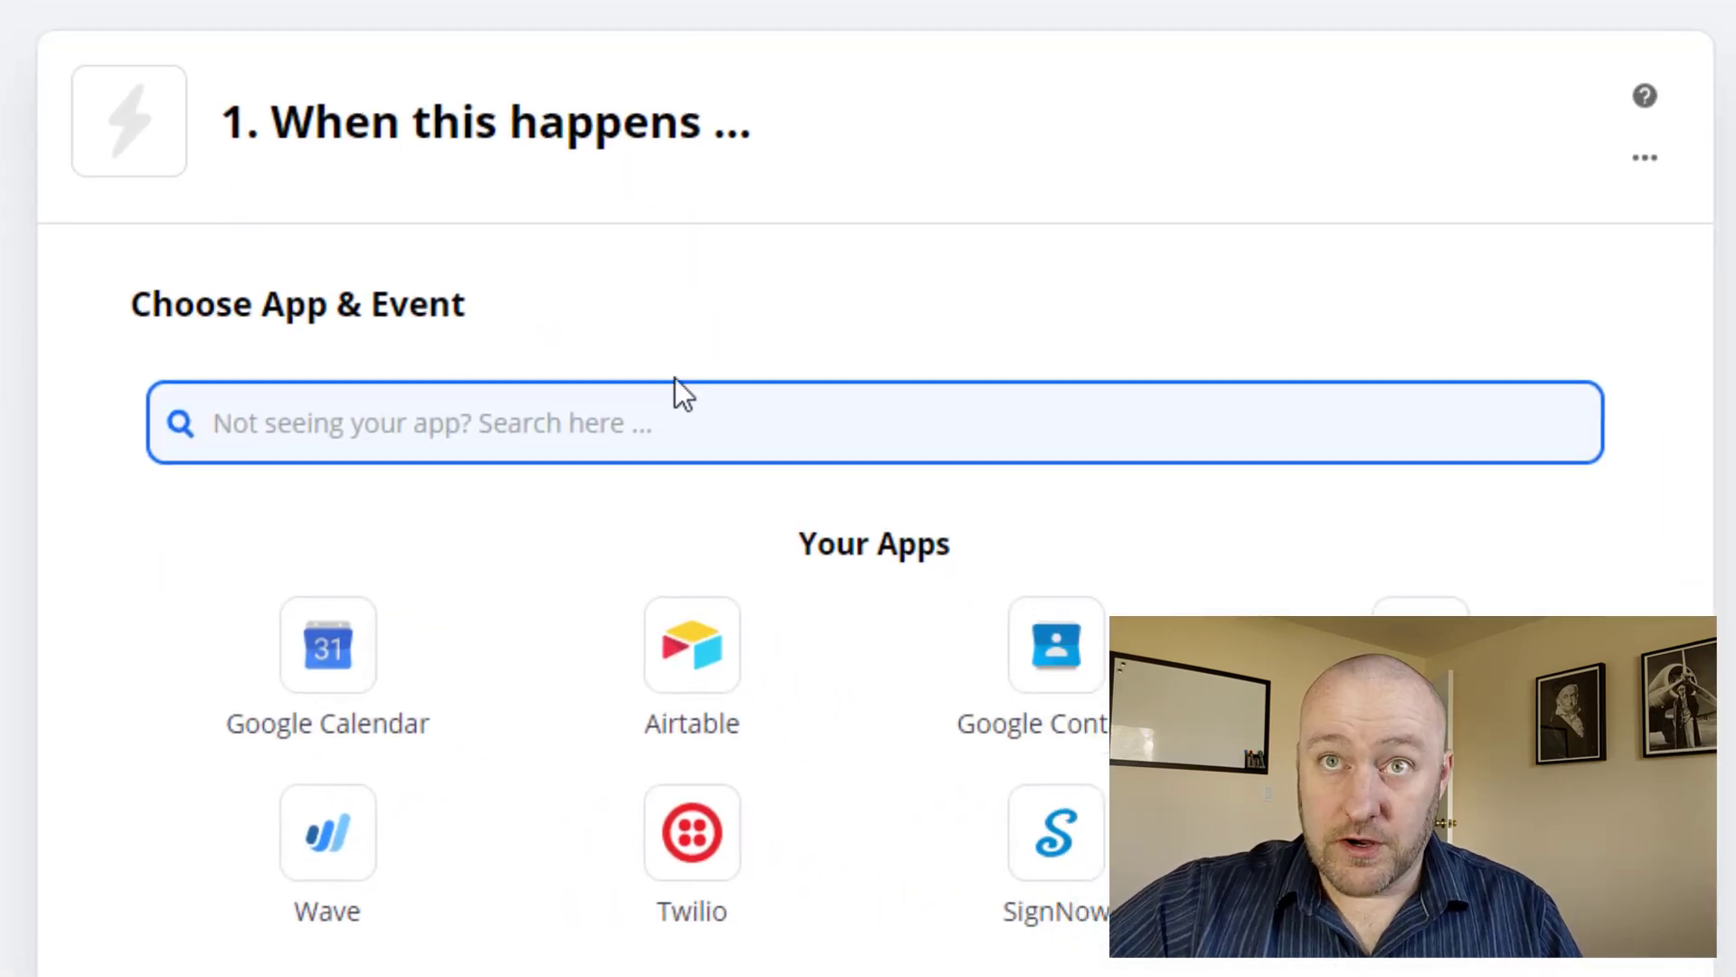
pyautogui.click(695, 653)
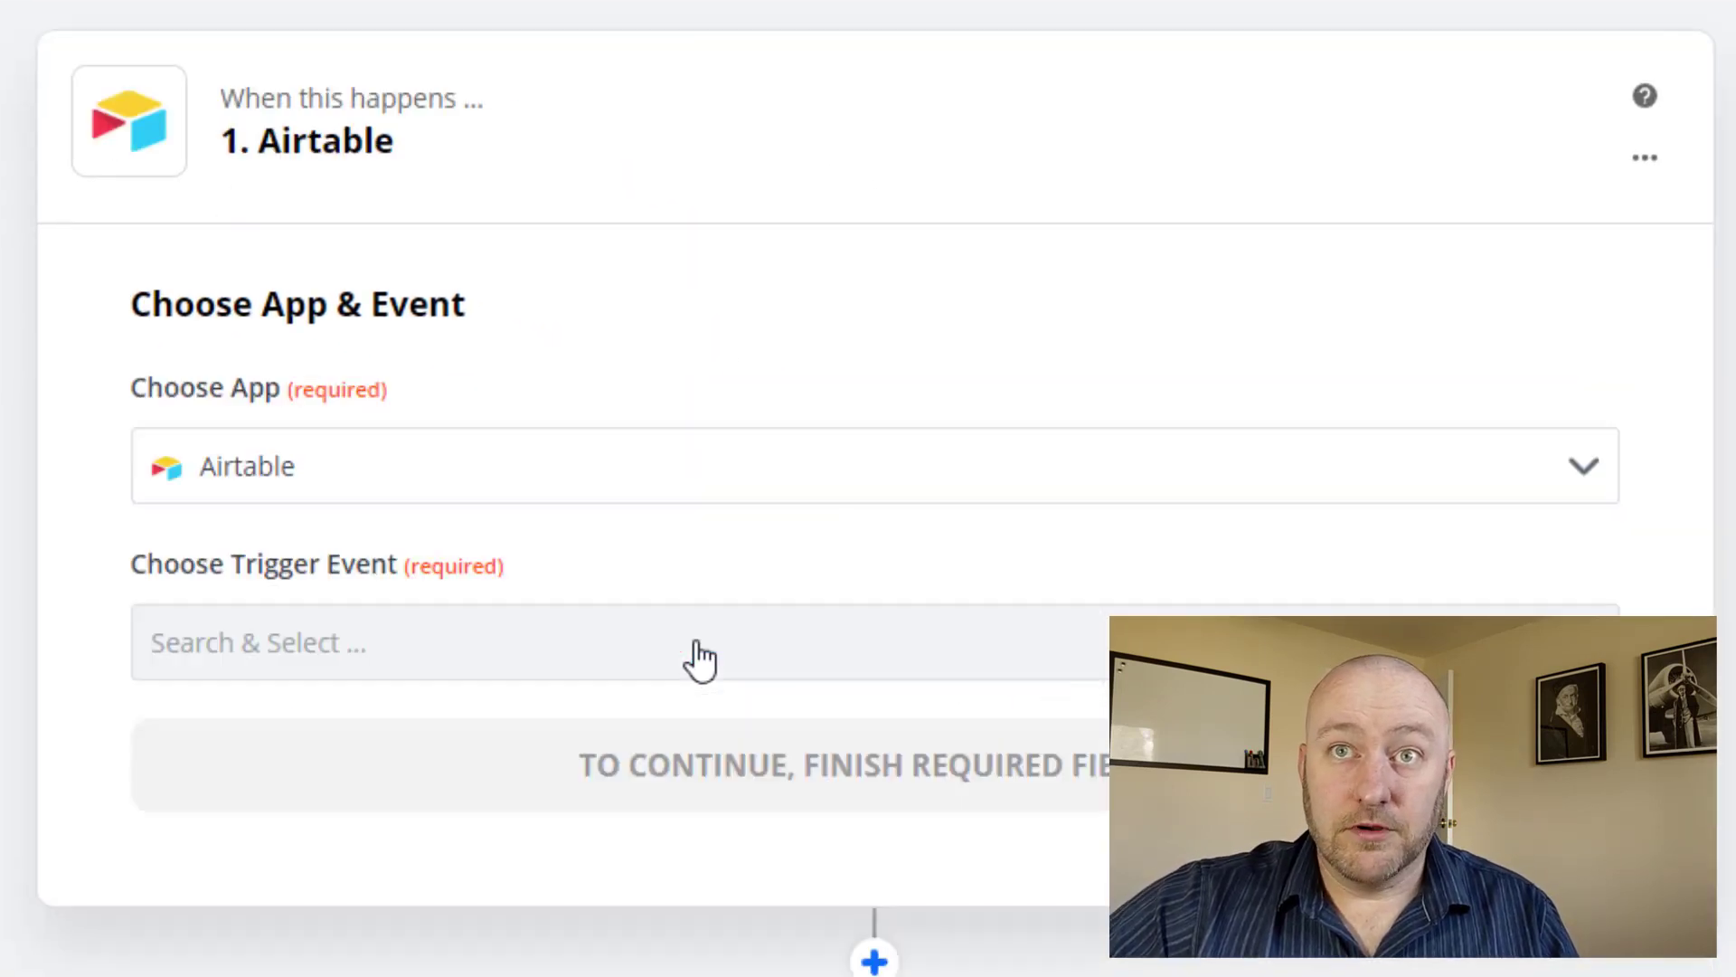
pyautogui.click(355, 648)
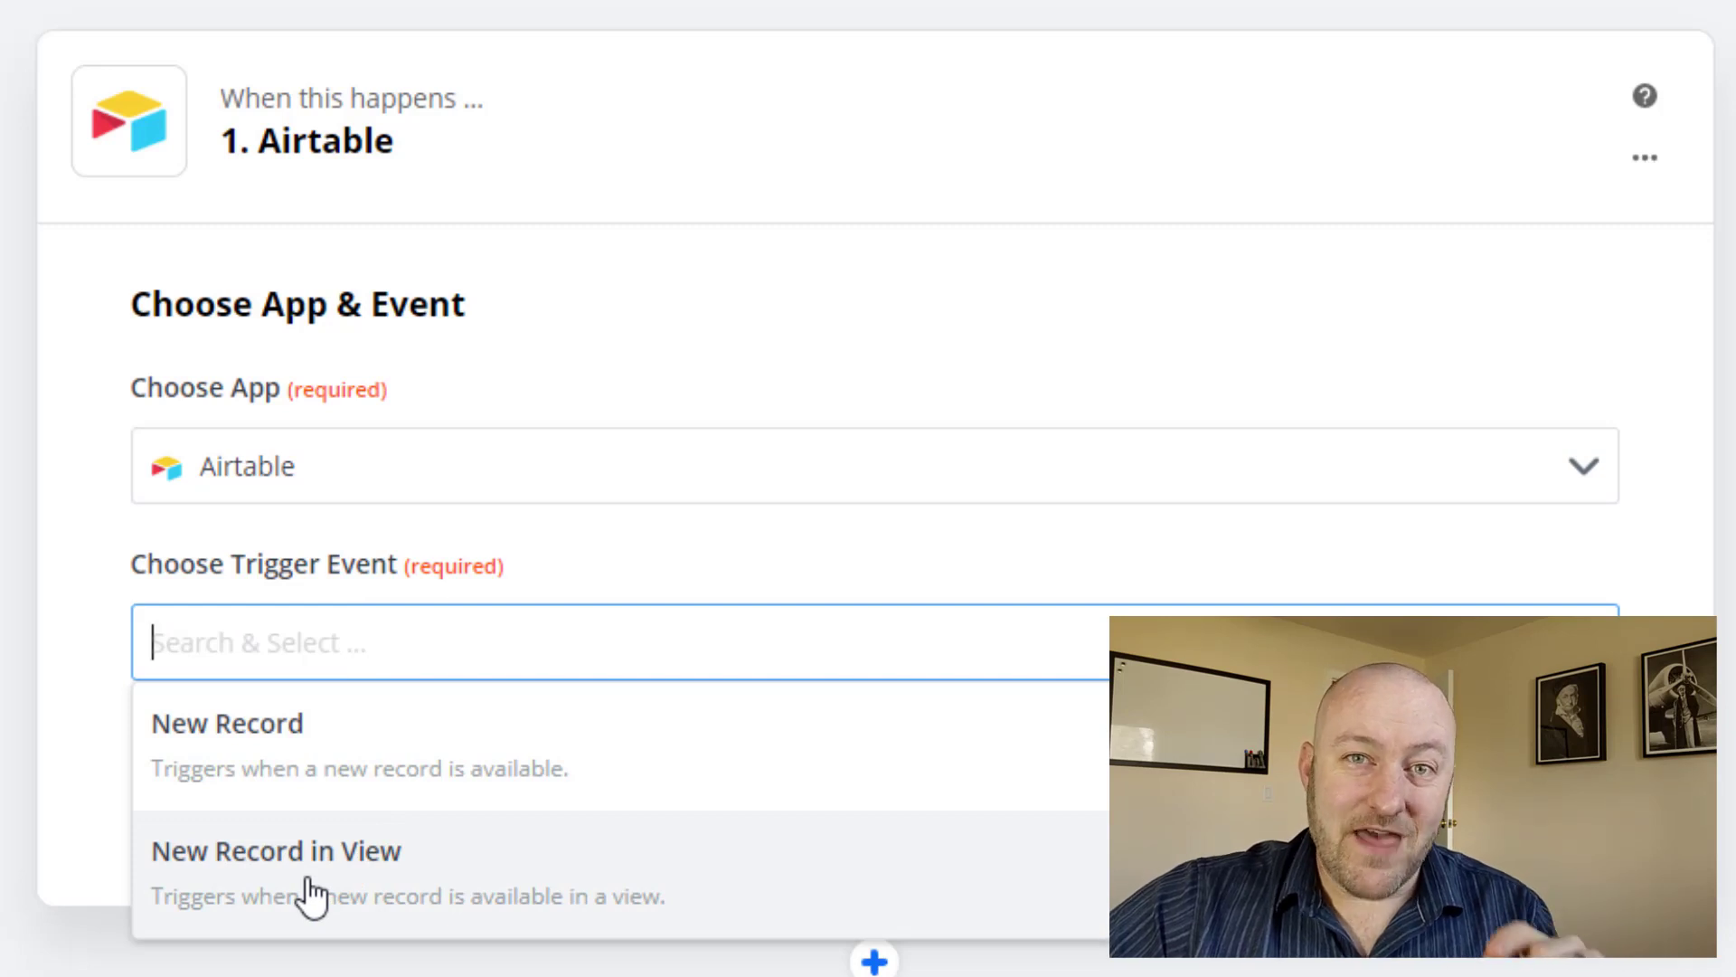
pyautogui.click(307, 896)
pyautogui.click(690, 794)
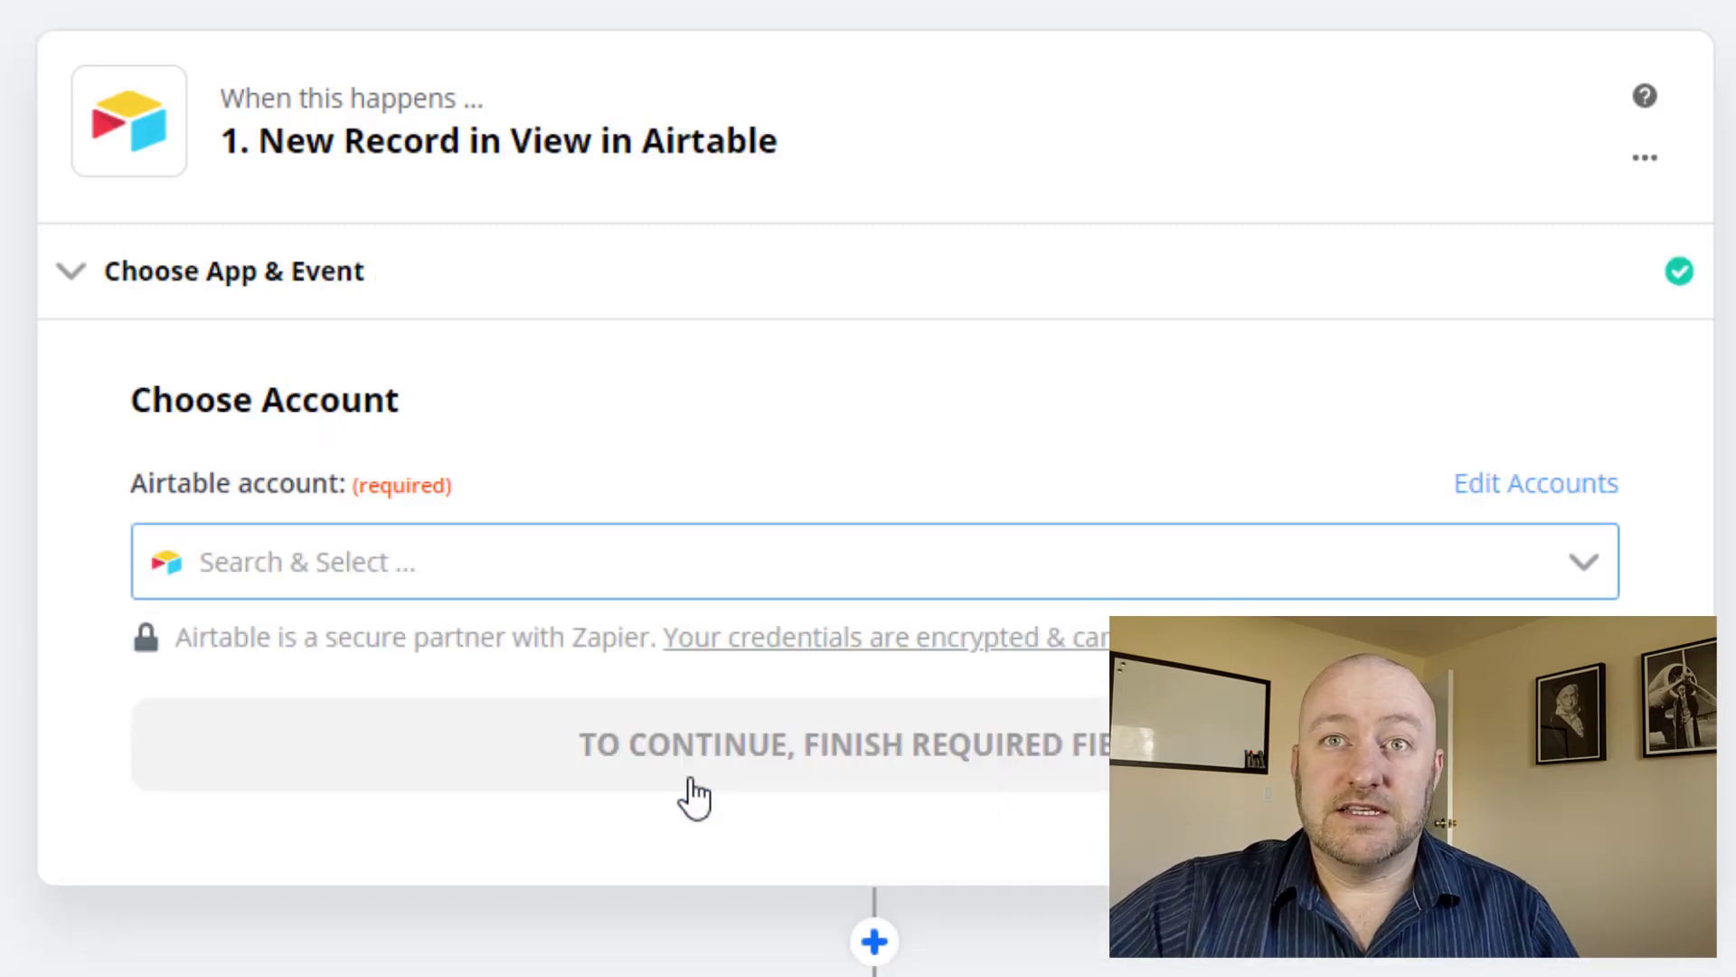
pyautogui.click(488, 565)
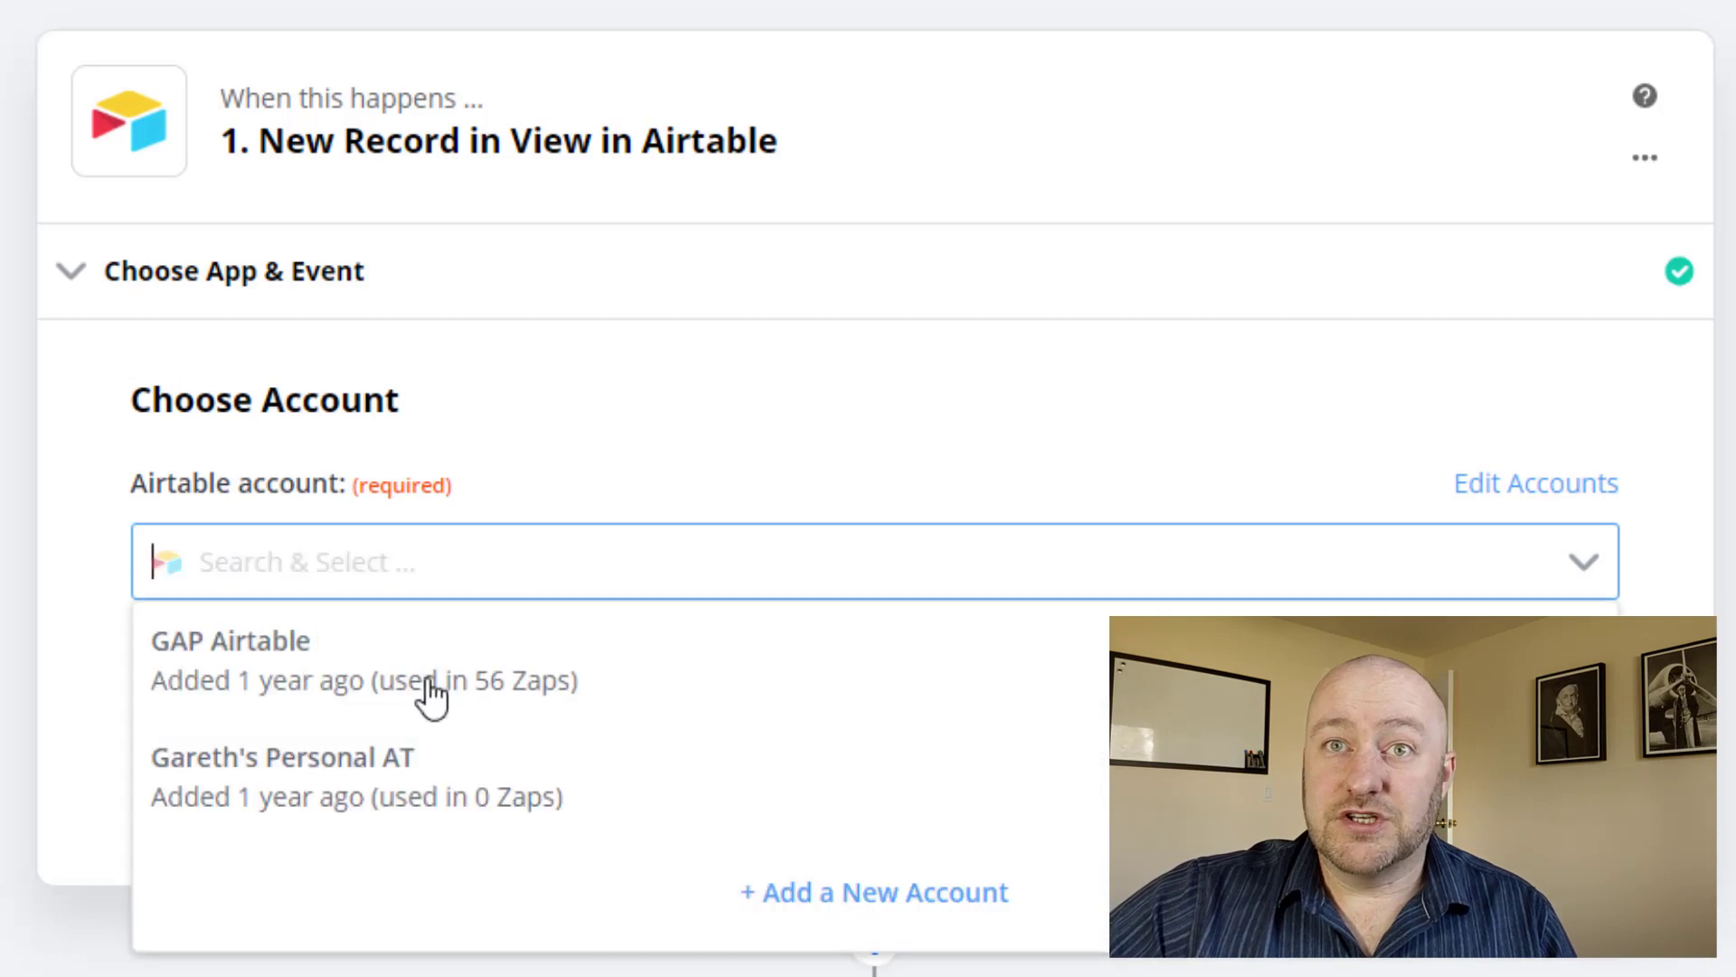
pyautogui.click(416, 687)
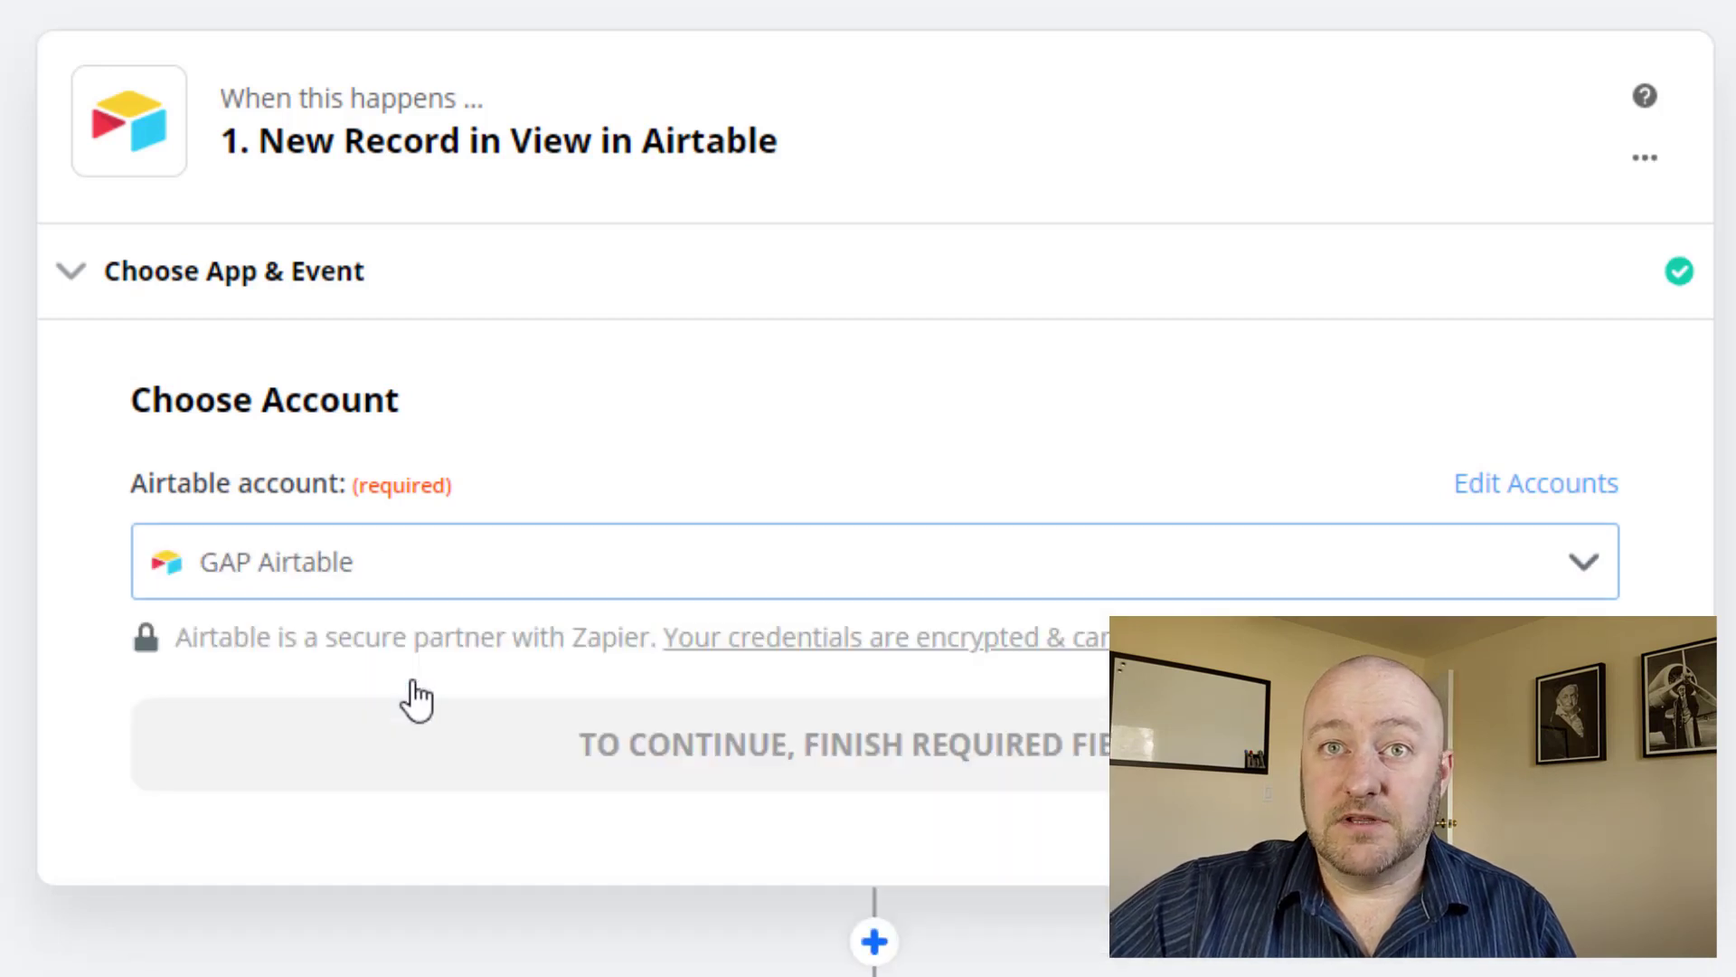
pyautogui.click(573, 775)
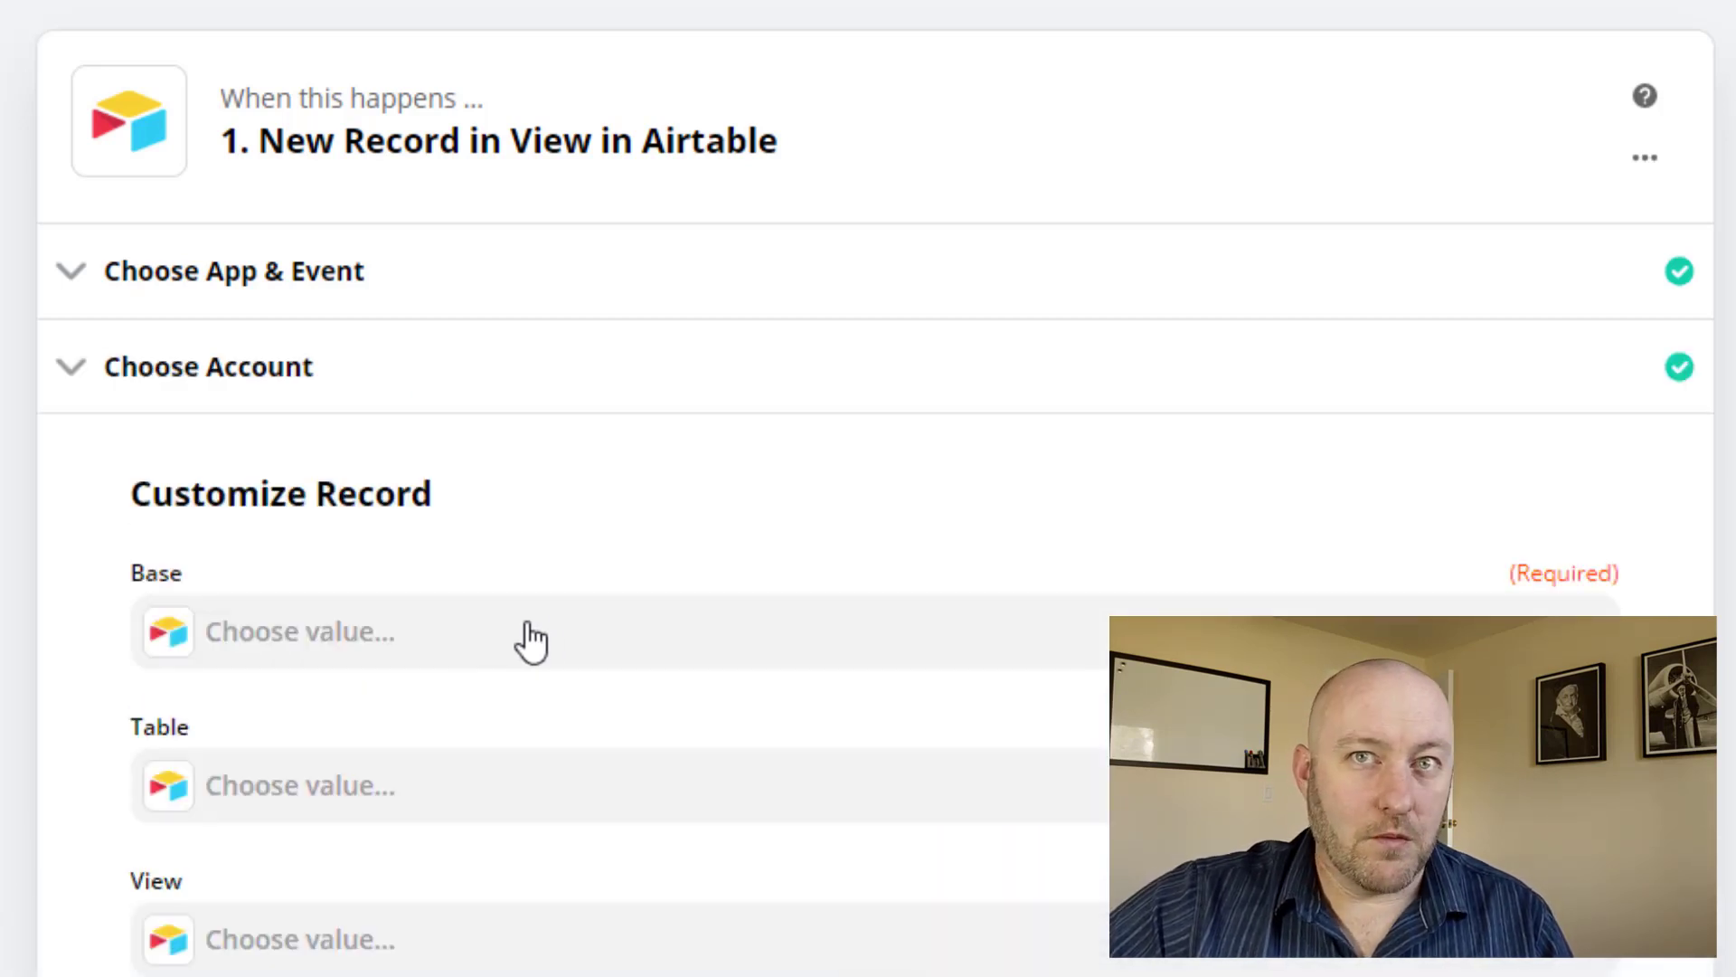
# - Set the trigger's base to Send Attachments and its table to Example
pyautogui.click(478, 650)
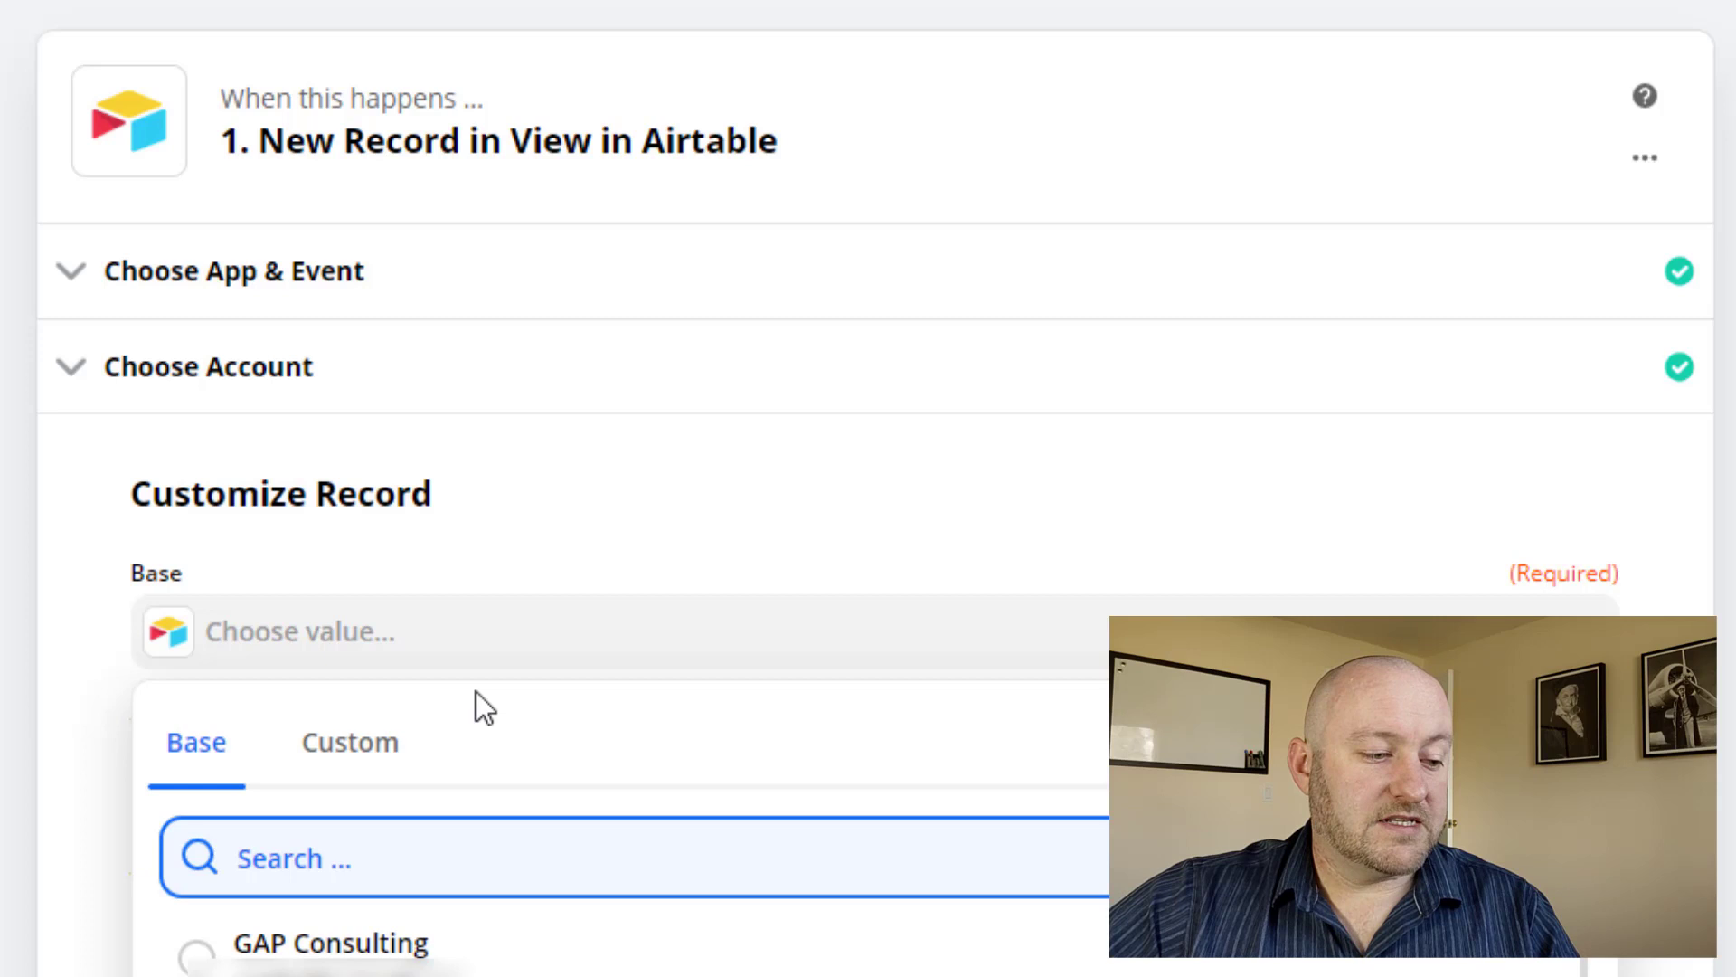
pyautogui.write('attac')
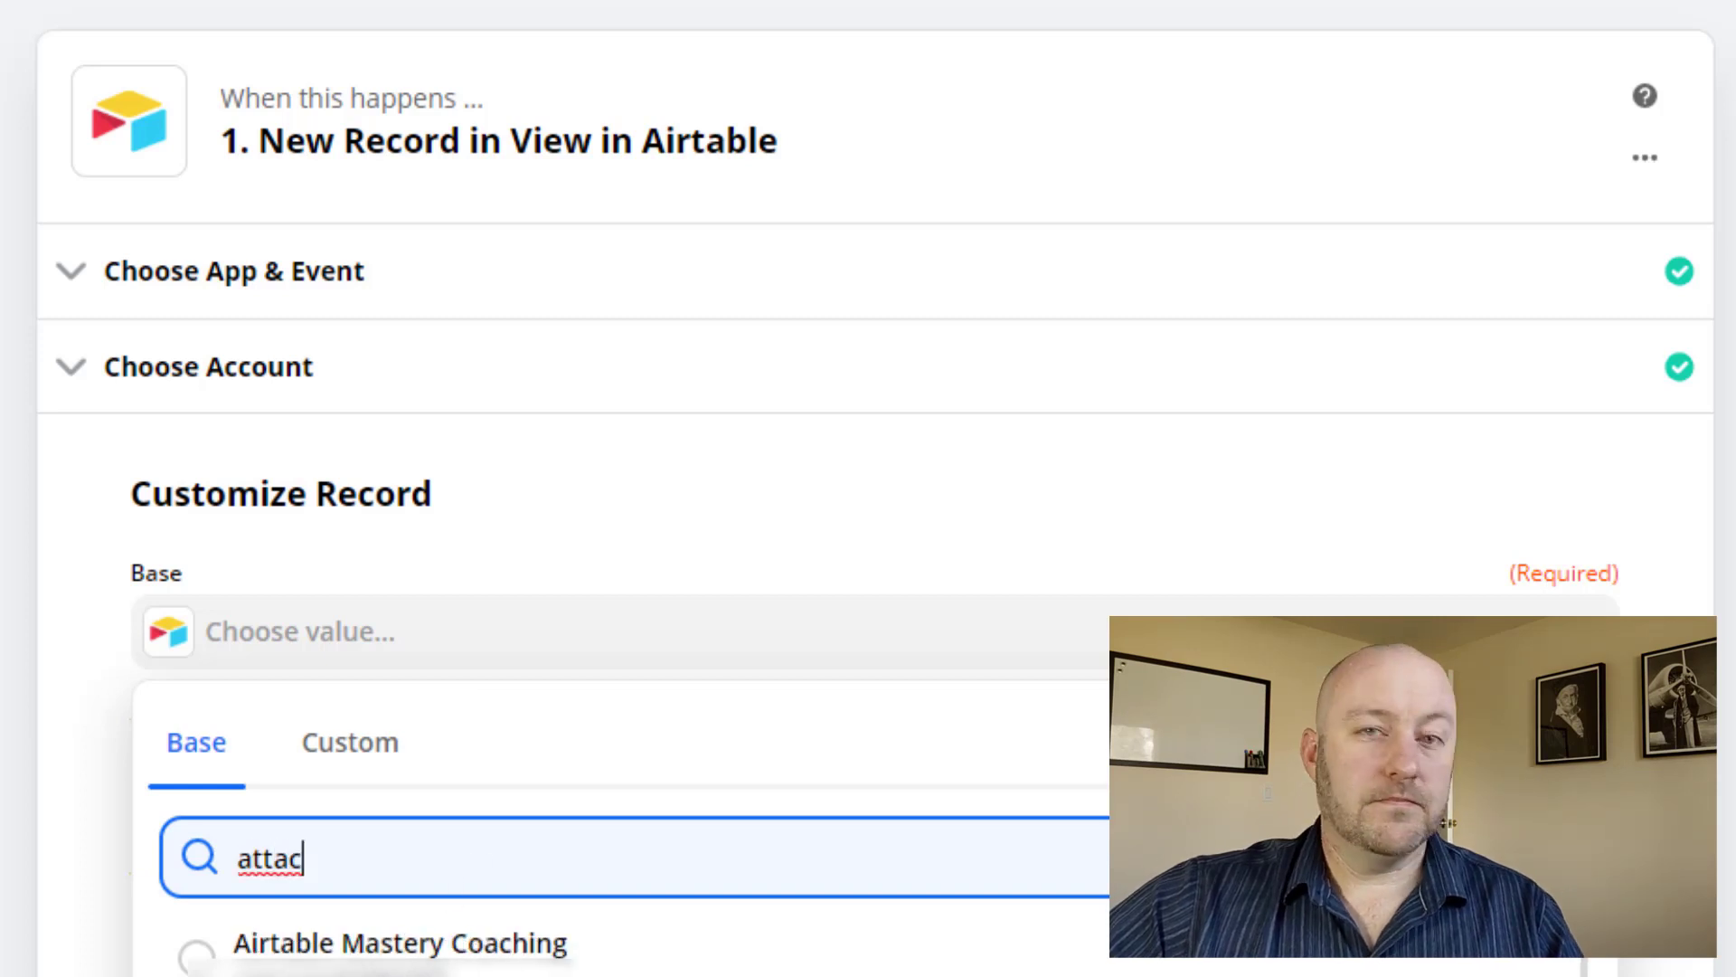
pyautogui.write('hm')
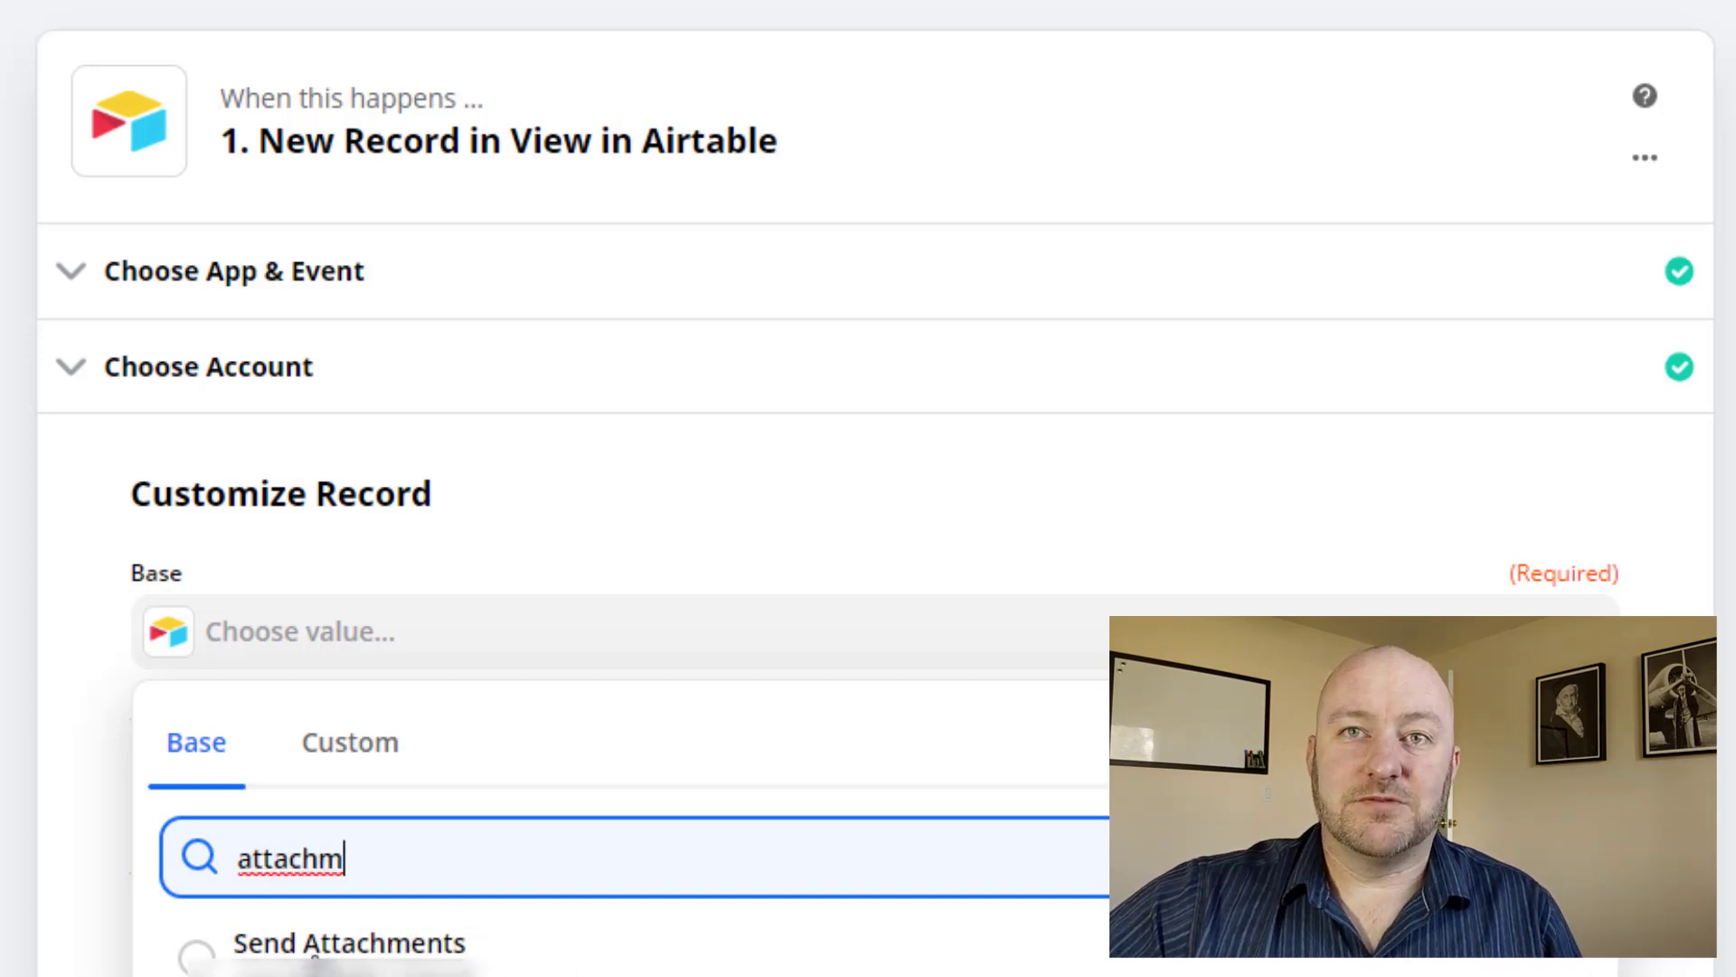
pyautogui.click(317, 945)
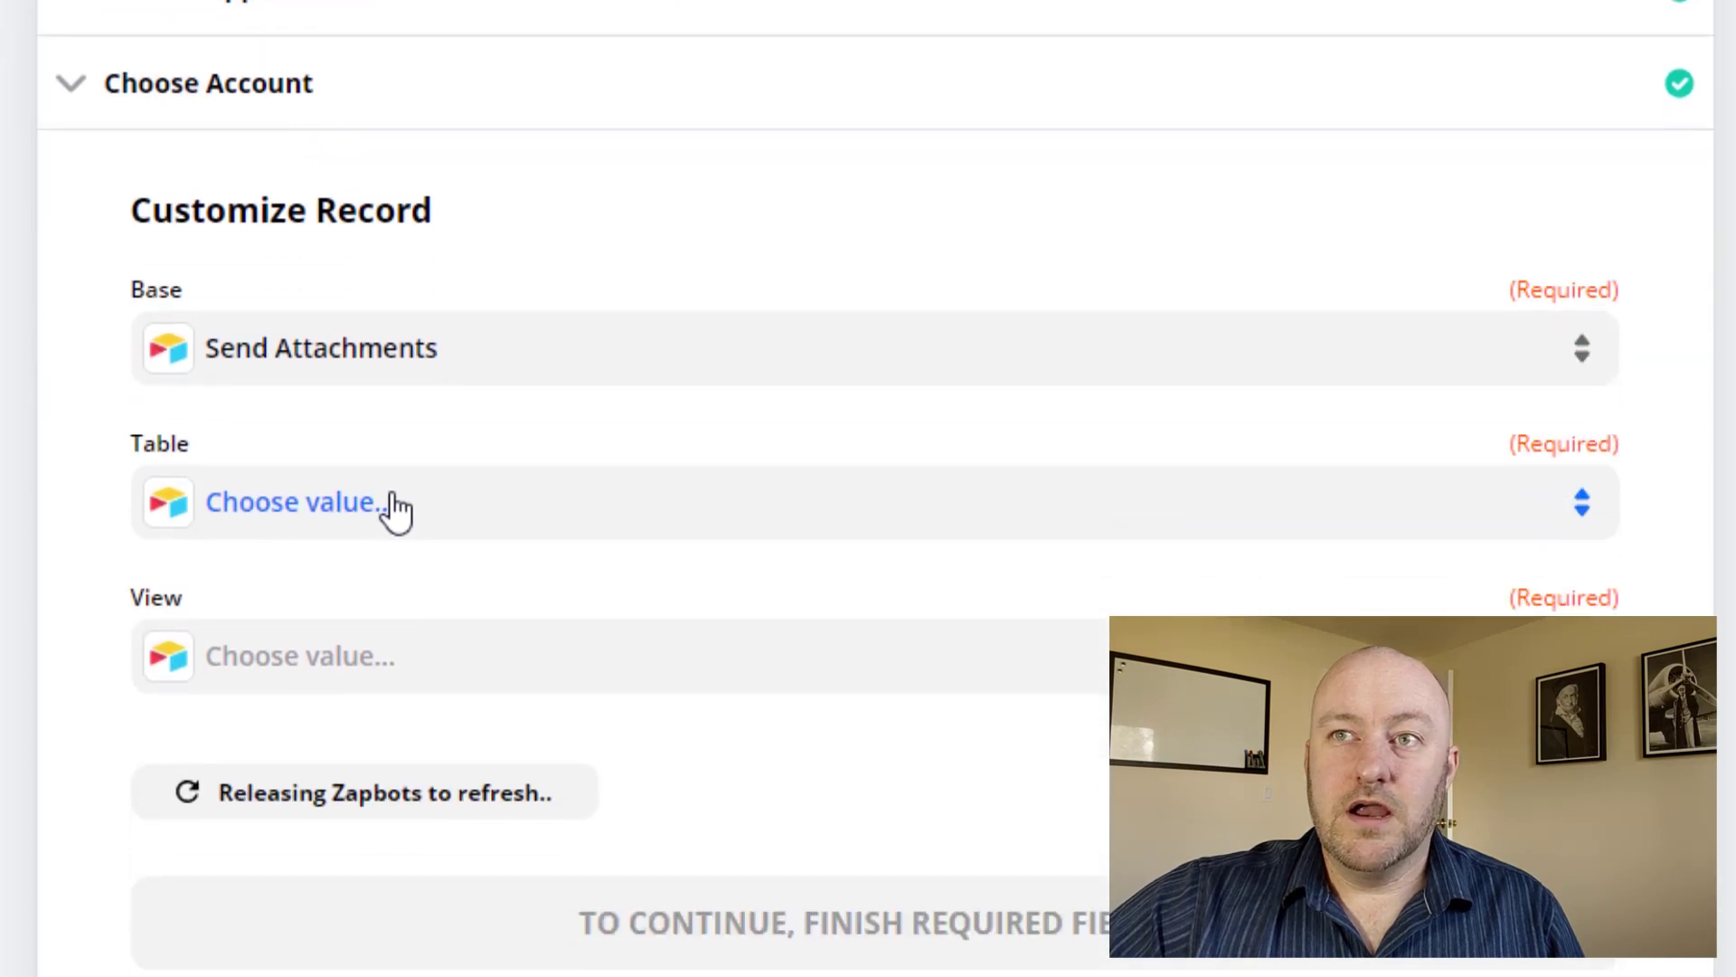
pyautogui.click(398, 791)
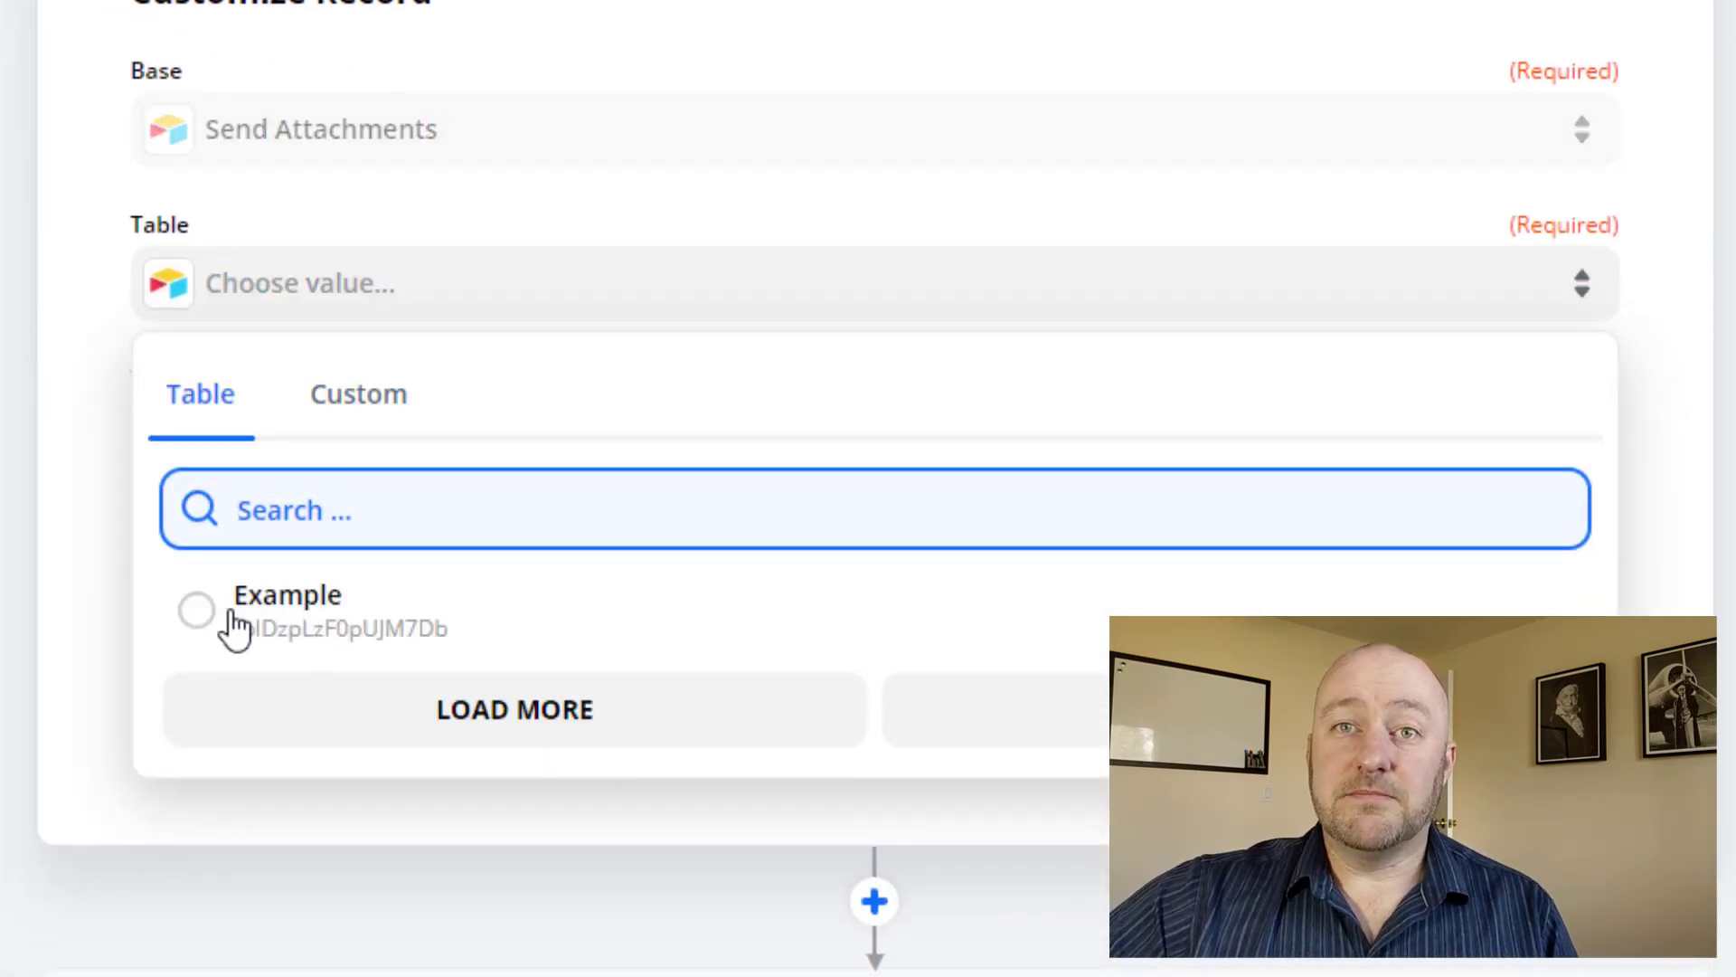
pyautogui.click(215, 622)
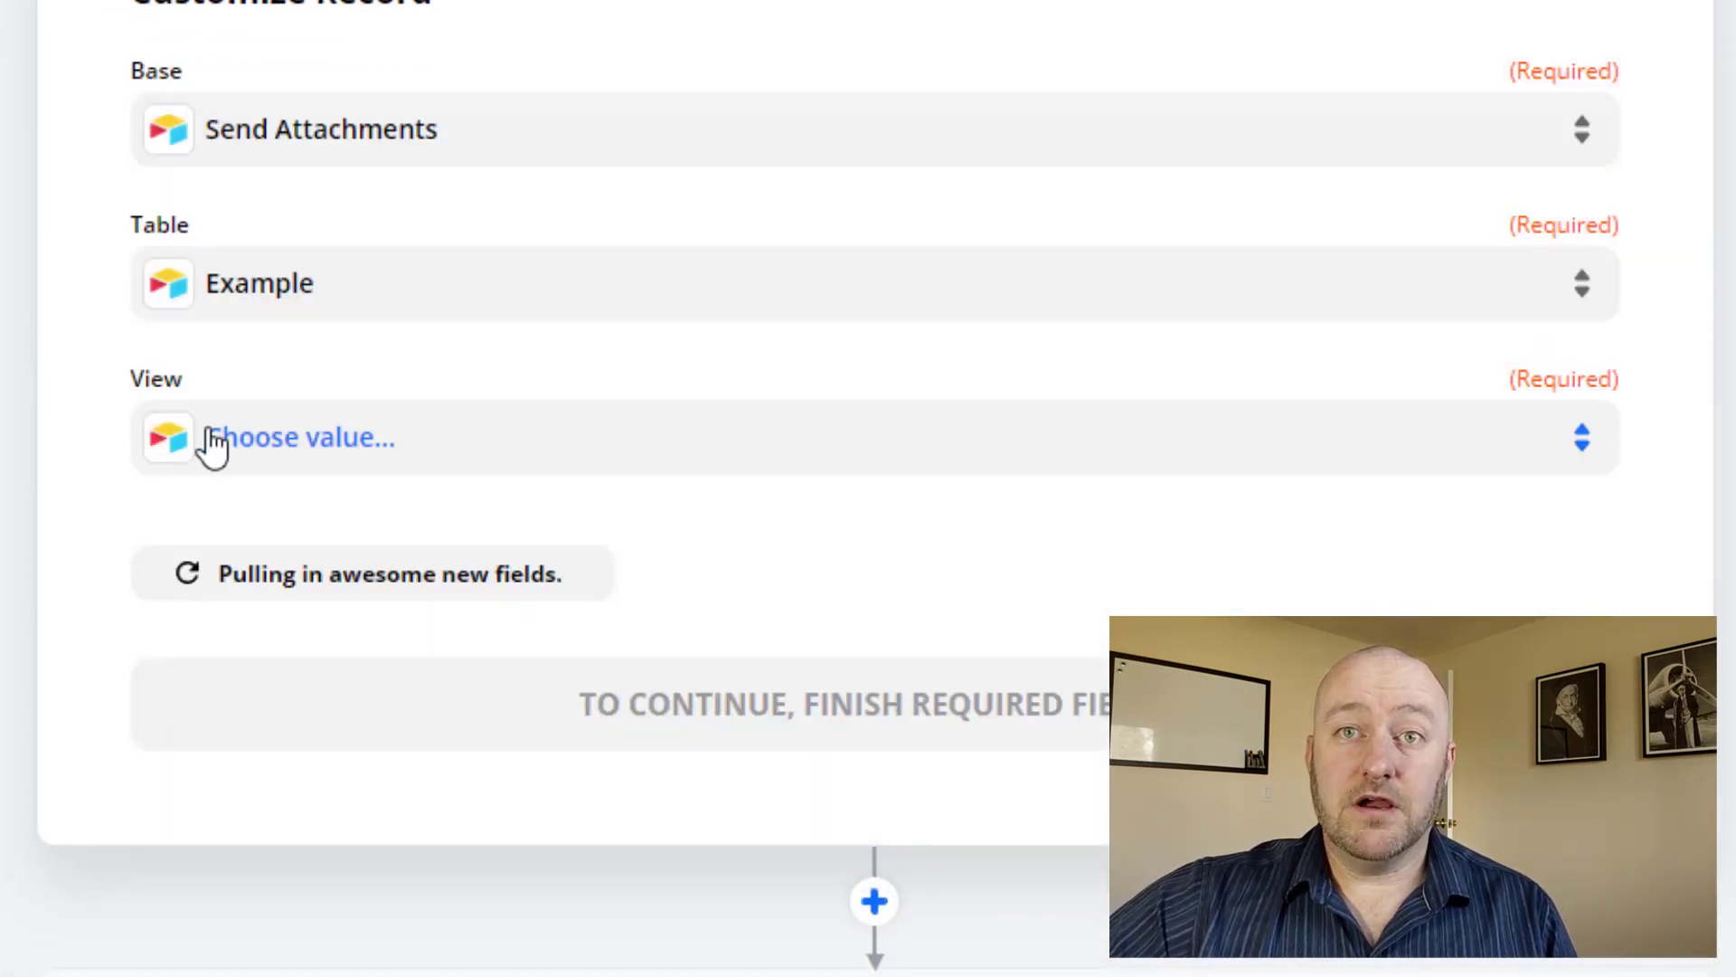
pyautogui.click(288, 447)
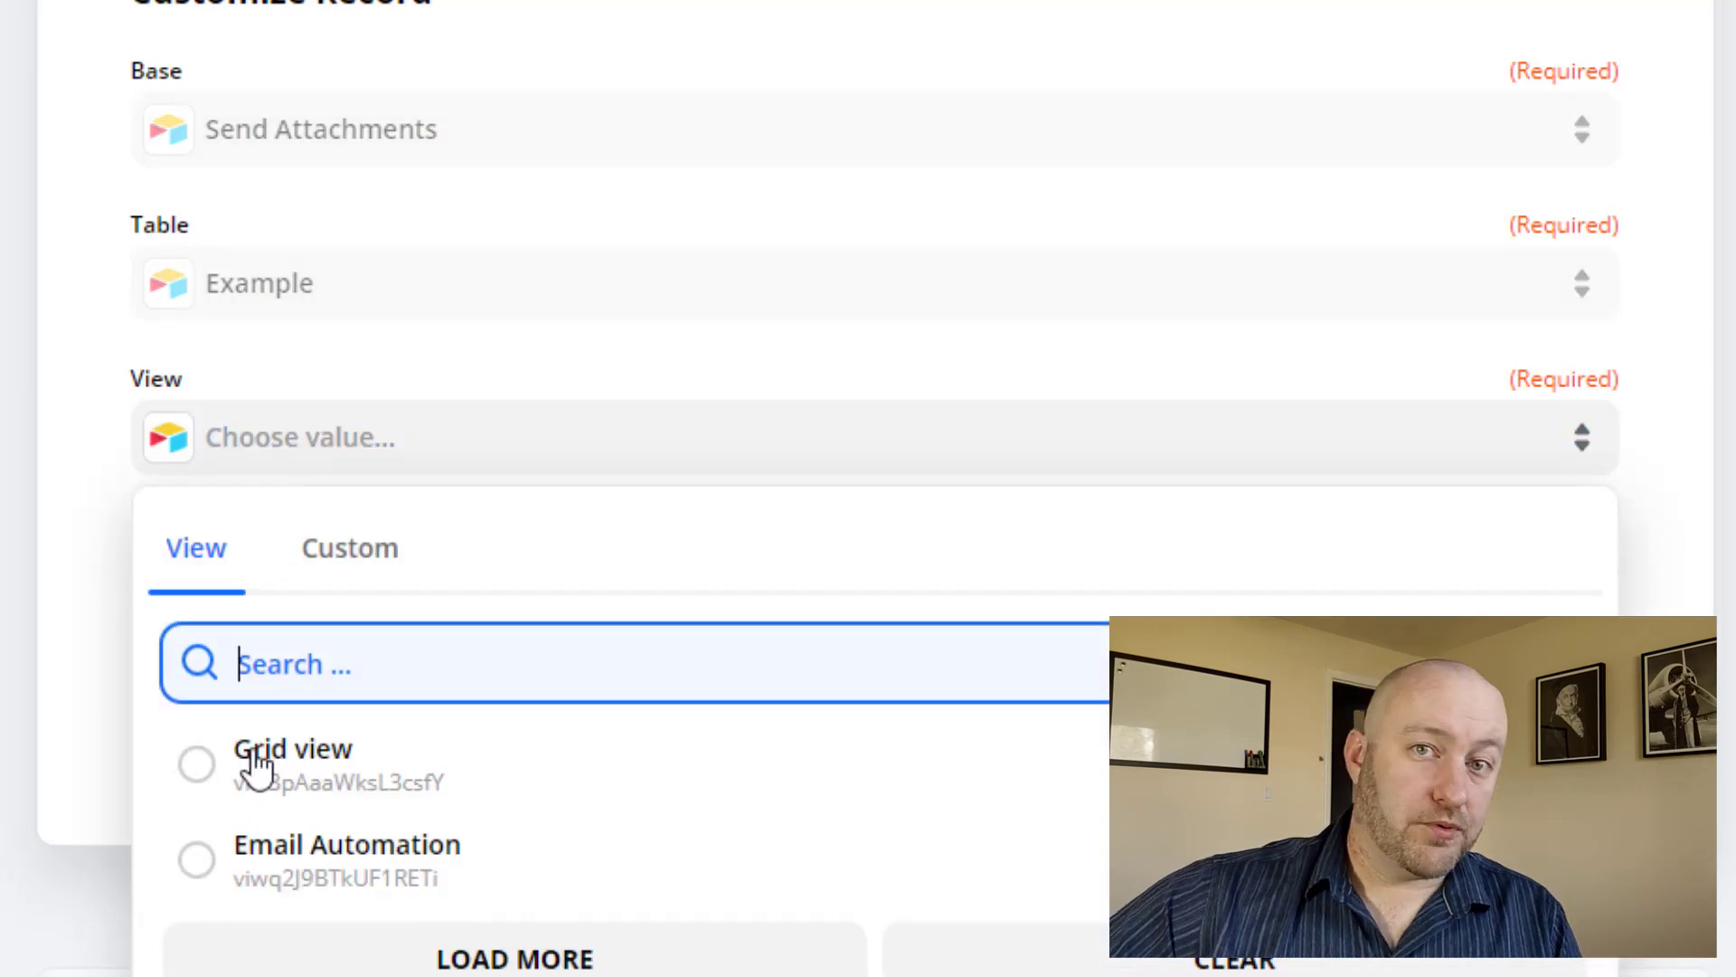
# - Set the trigger view to Email Automation and test it to fetch a sample record
pyautogui.click(286, 860)
pyautogui.scroll(-5, 527, 337)
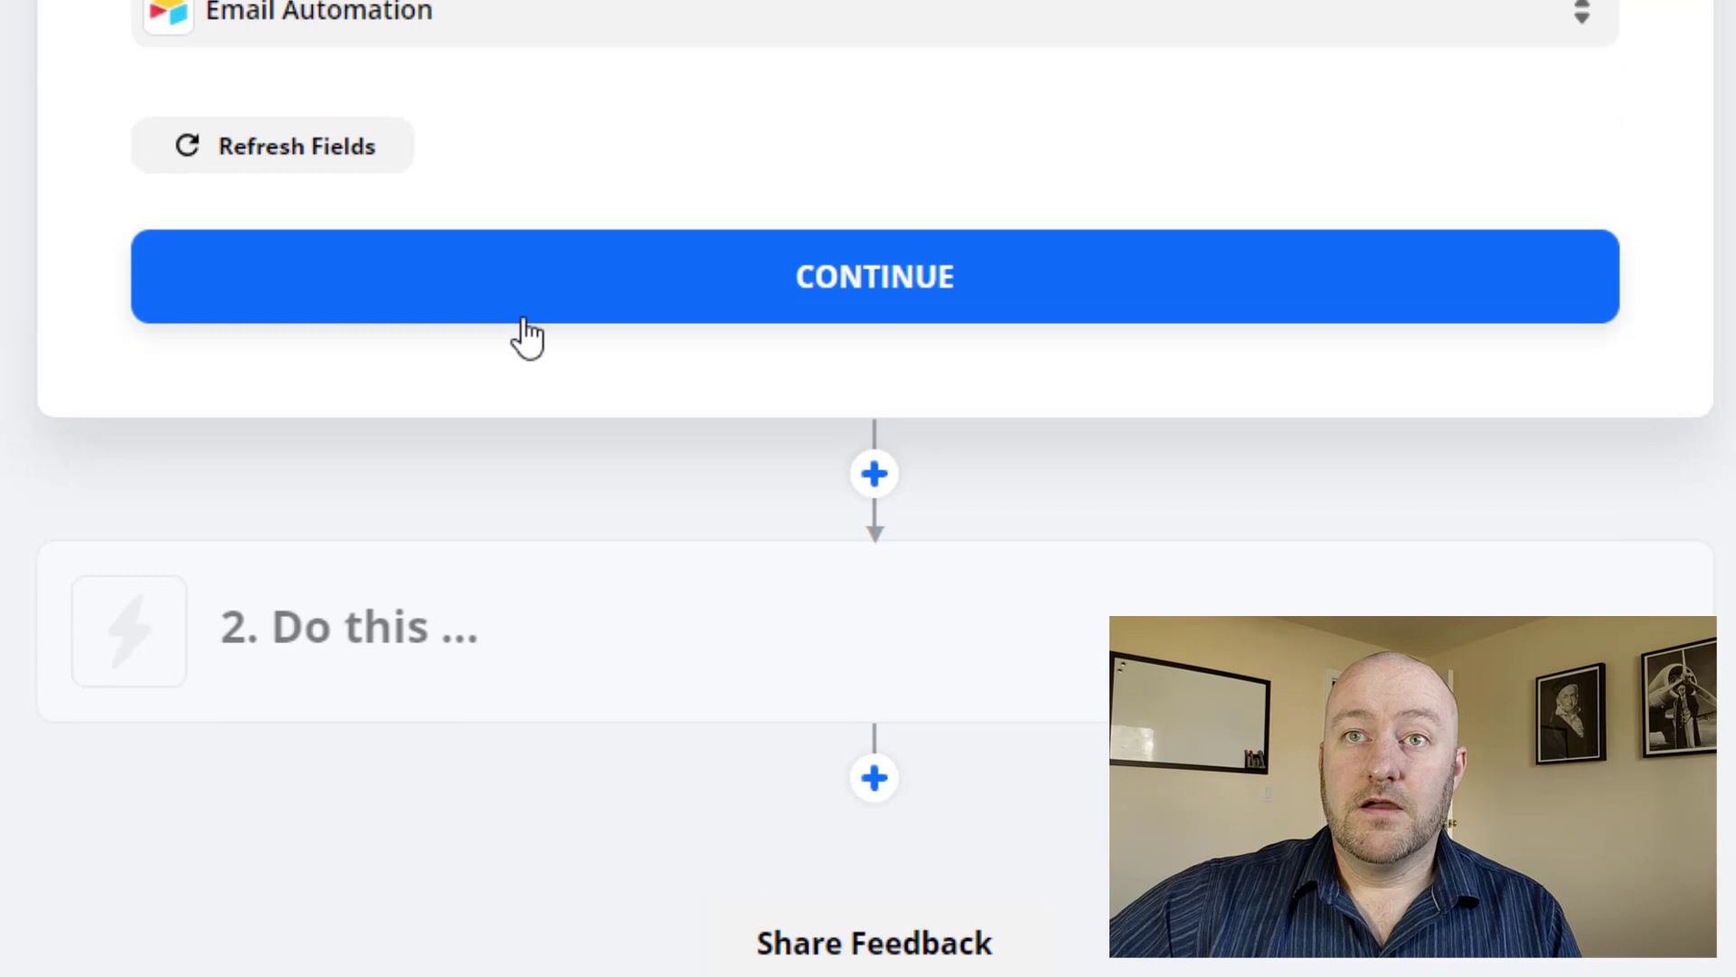
pyautogui.scroll(2, 528, 337)
pyautogui.click(515, 488)
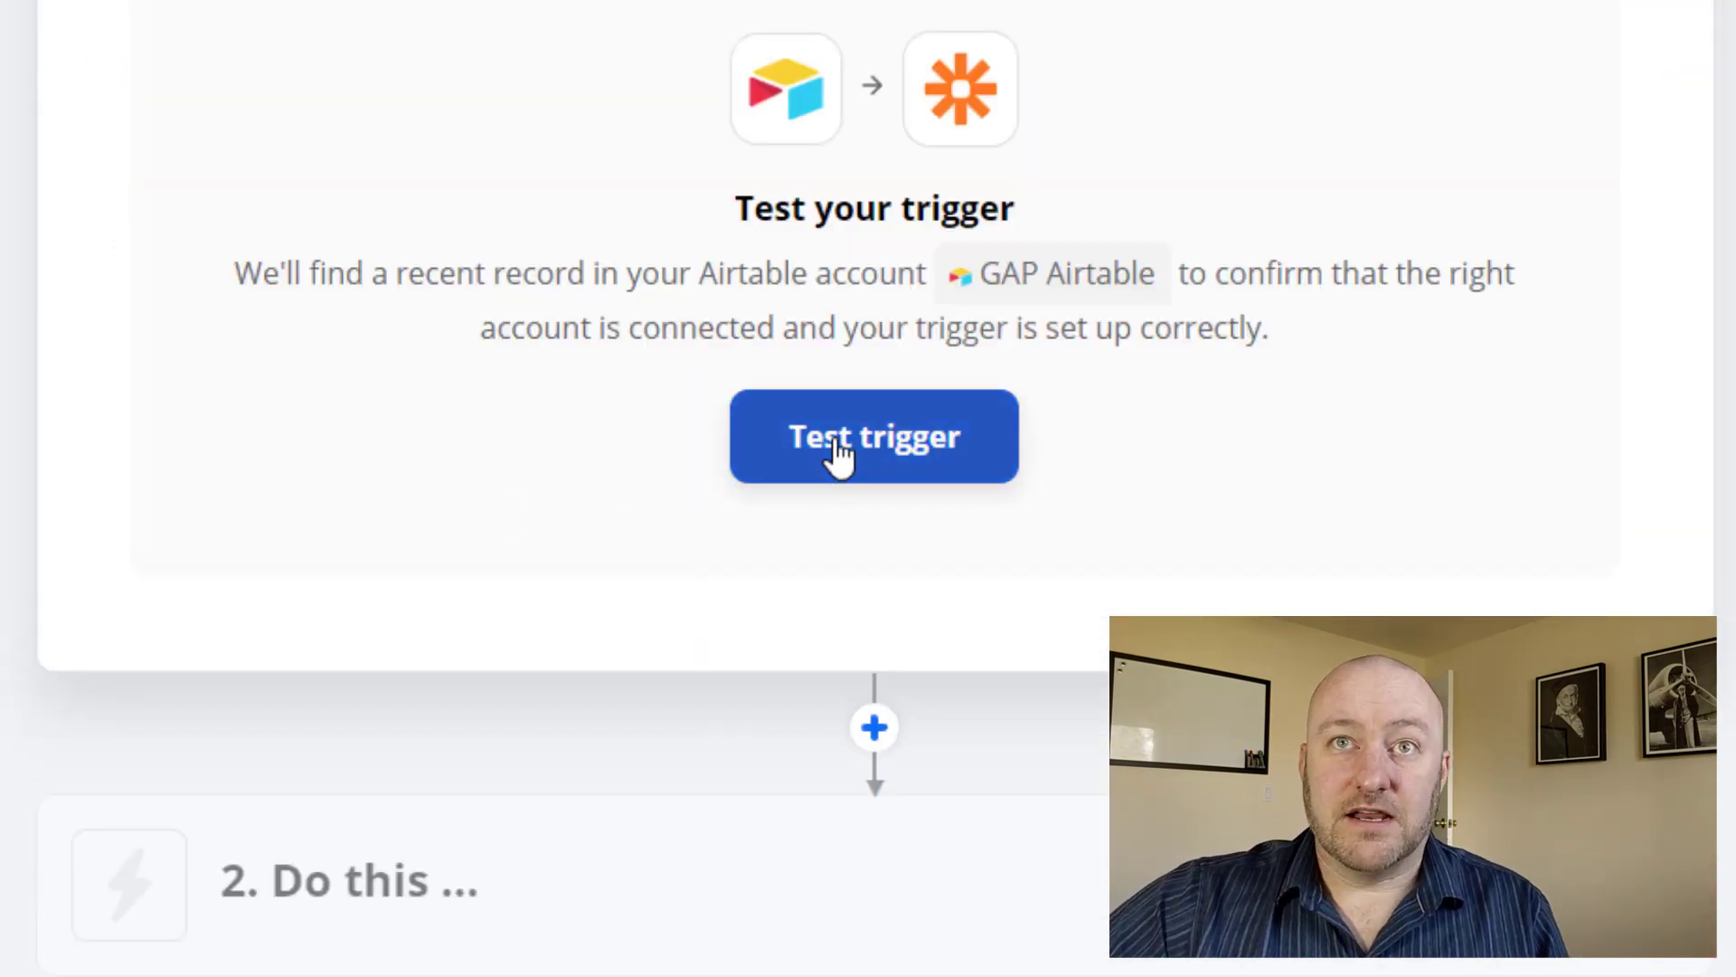
pyautogui.click(834, 441)
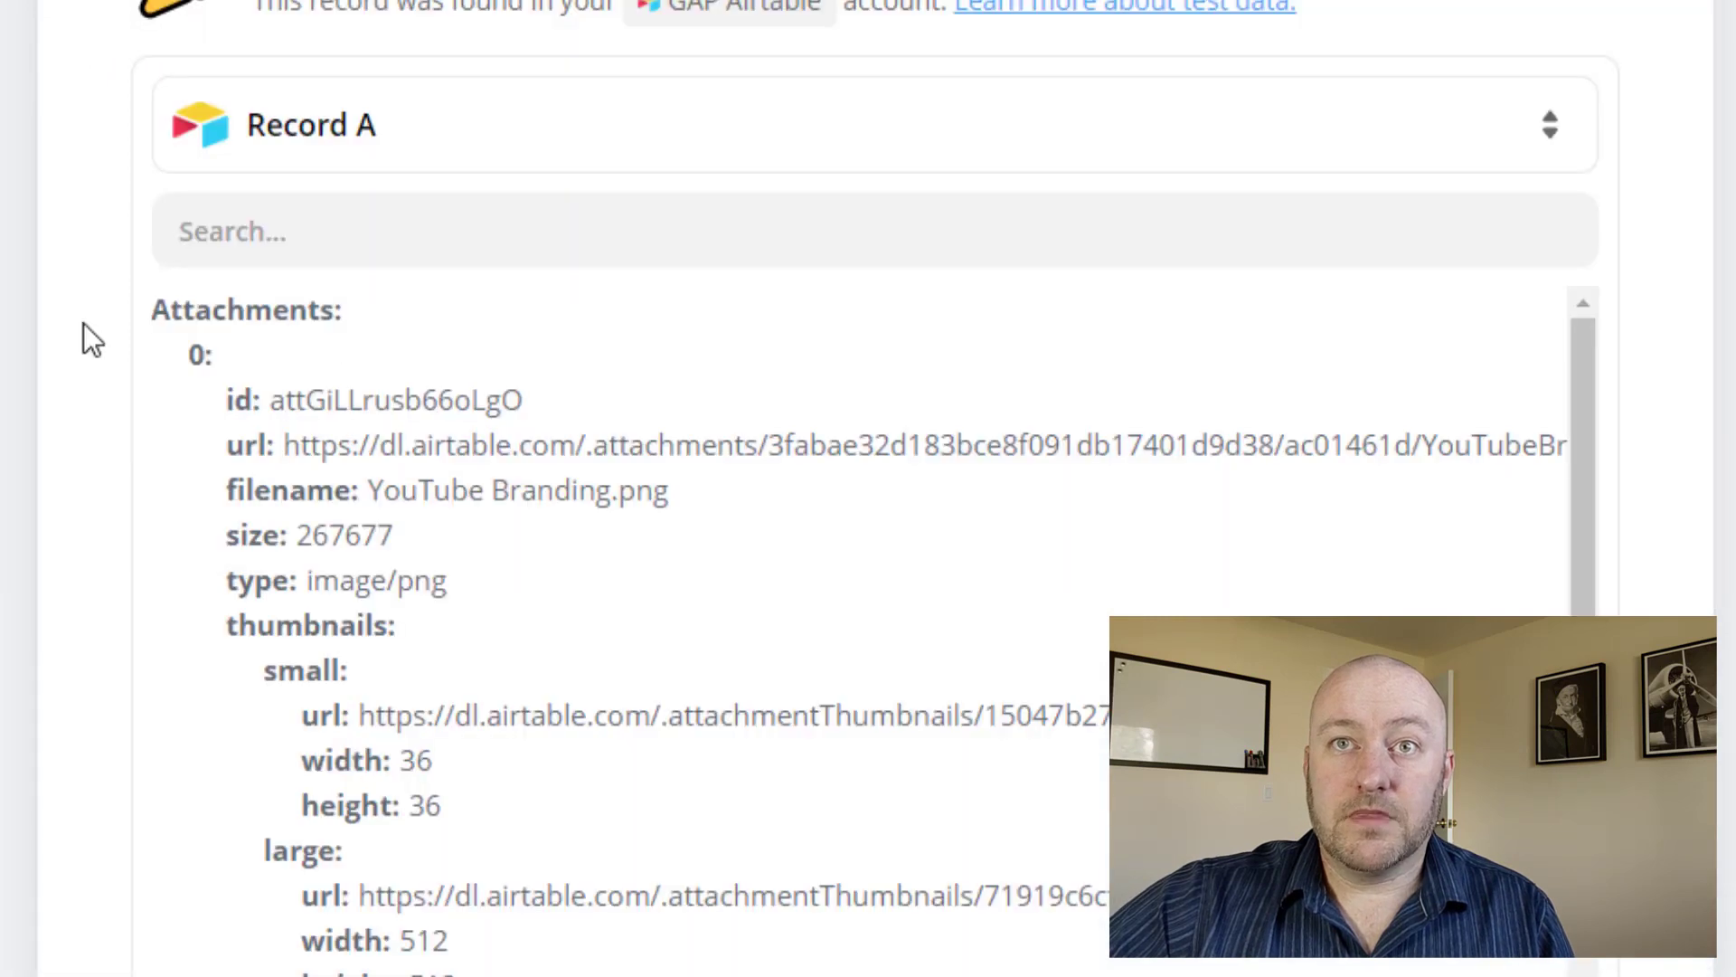
pyautogui.scroll(-2, 298, 387)
pyautogui.scroll(3, 1046, 527)
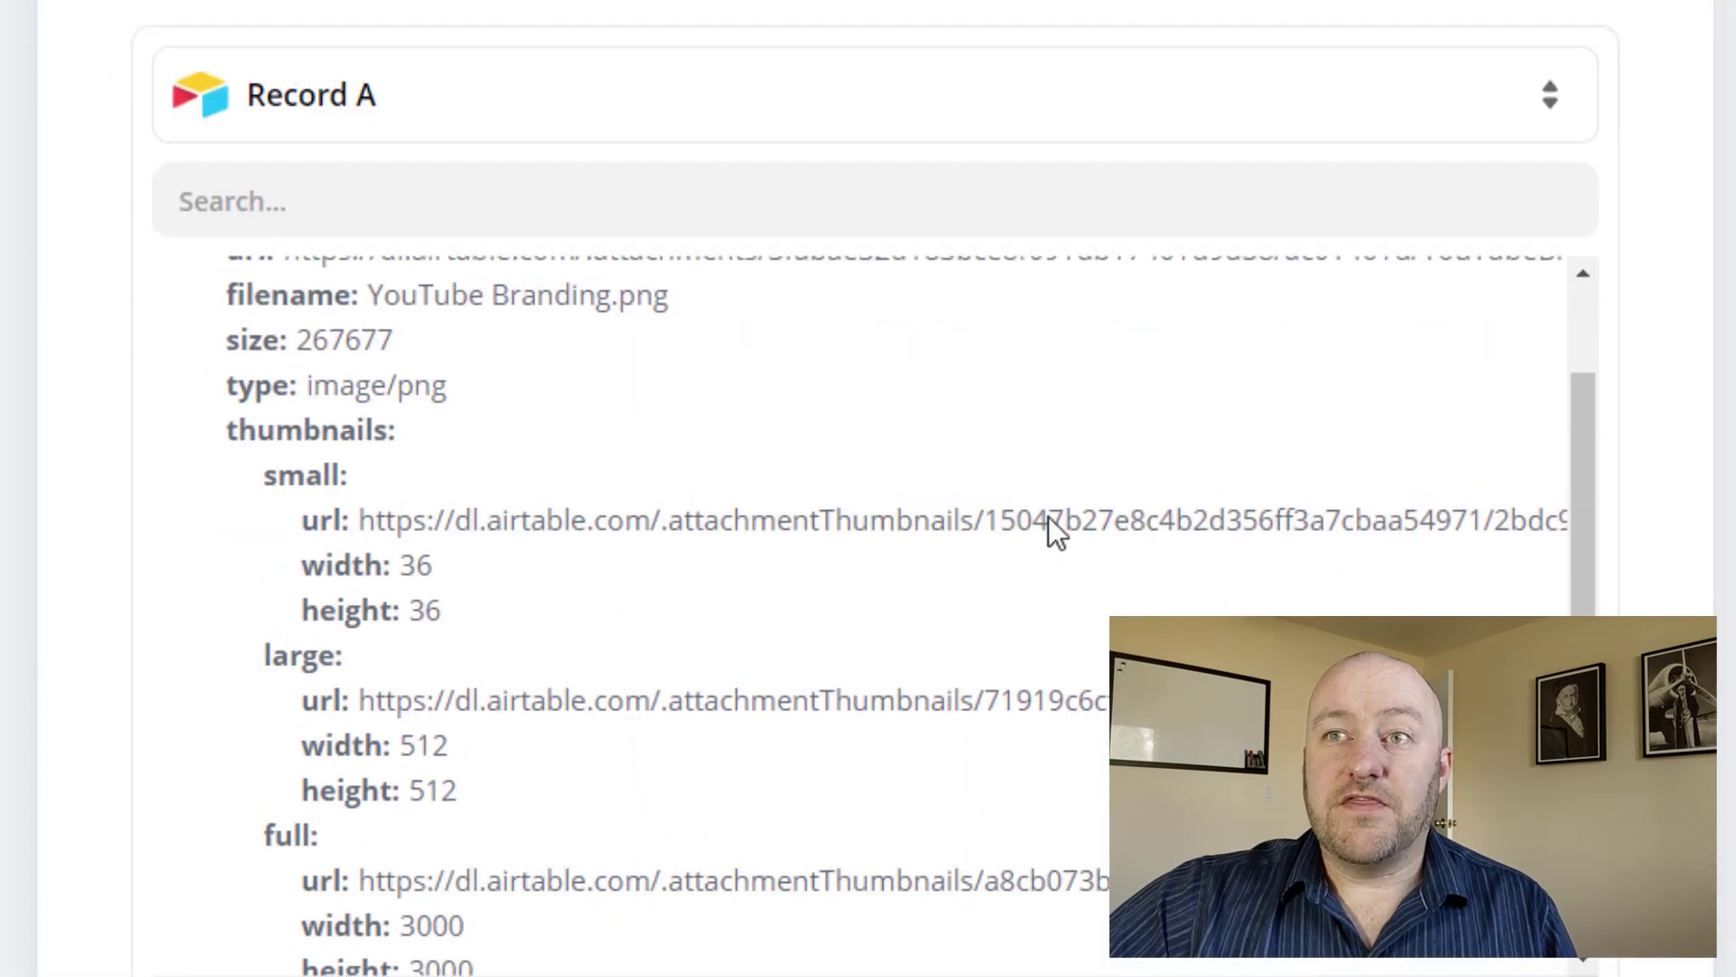
pyautogui.scroll(-6, 1198, 238)
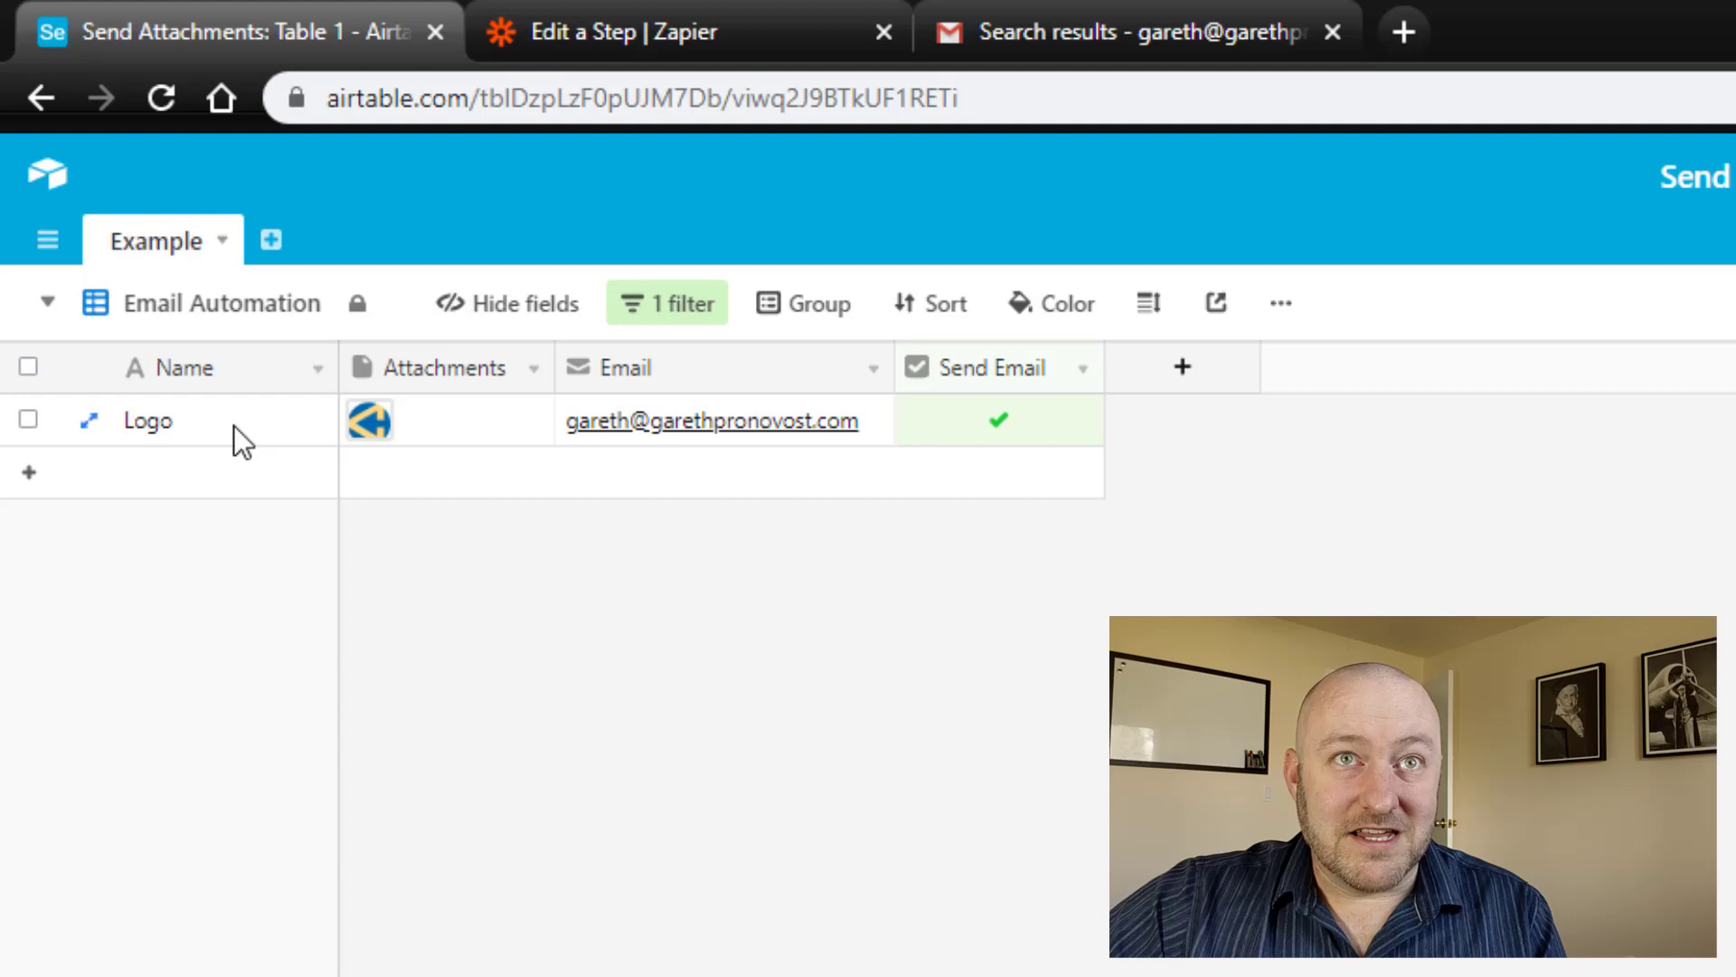
# - In Airtable, untick Send Email for the Logo record
pyautogui.click(231, 423)
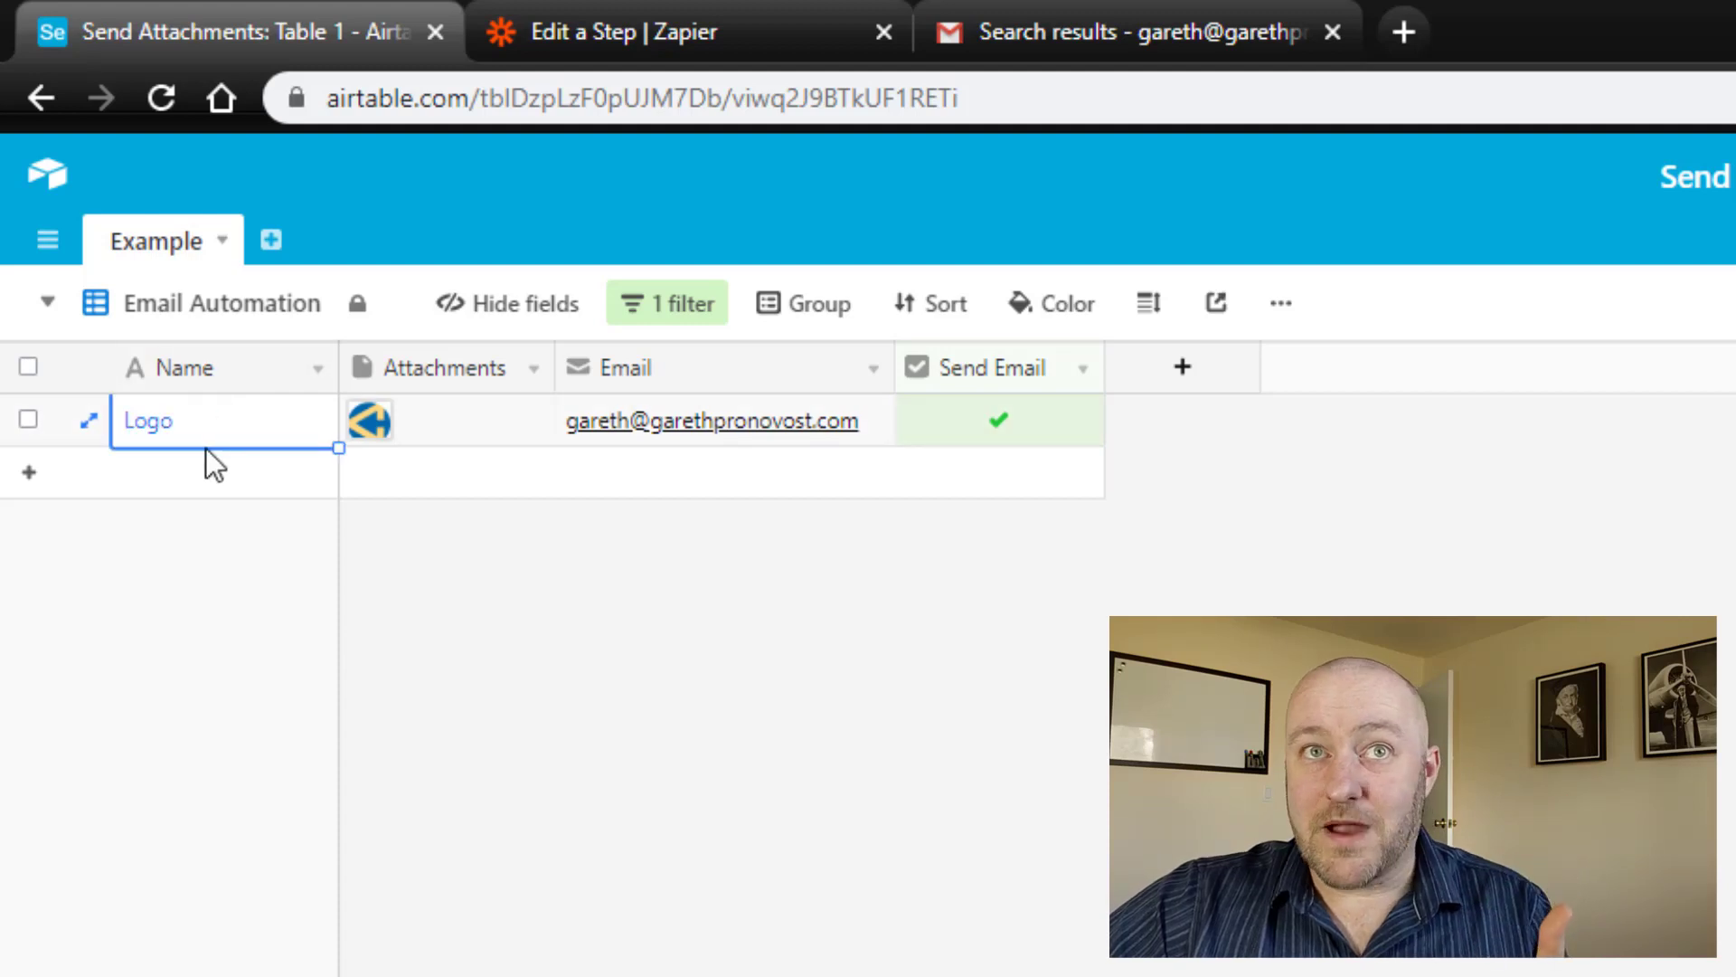
pyautogui.click(996, 419)
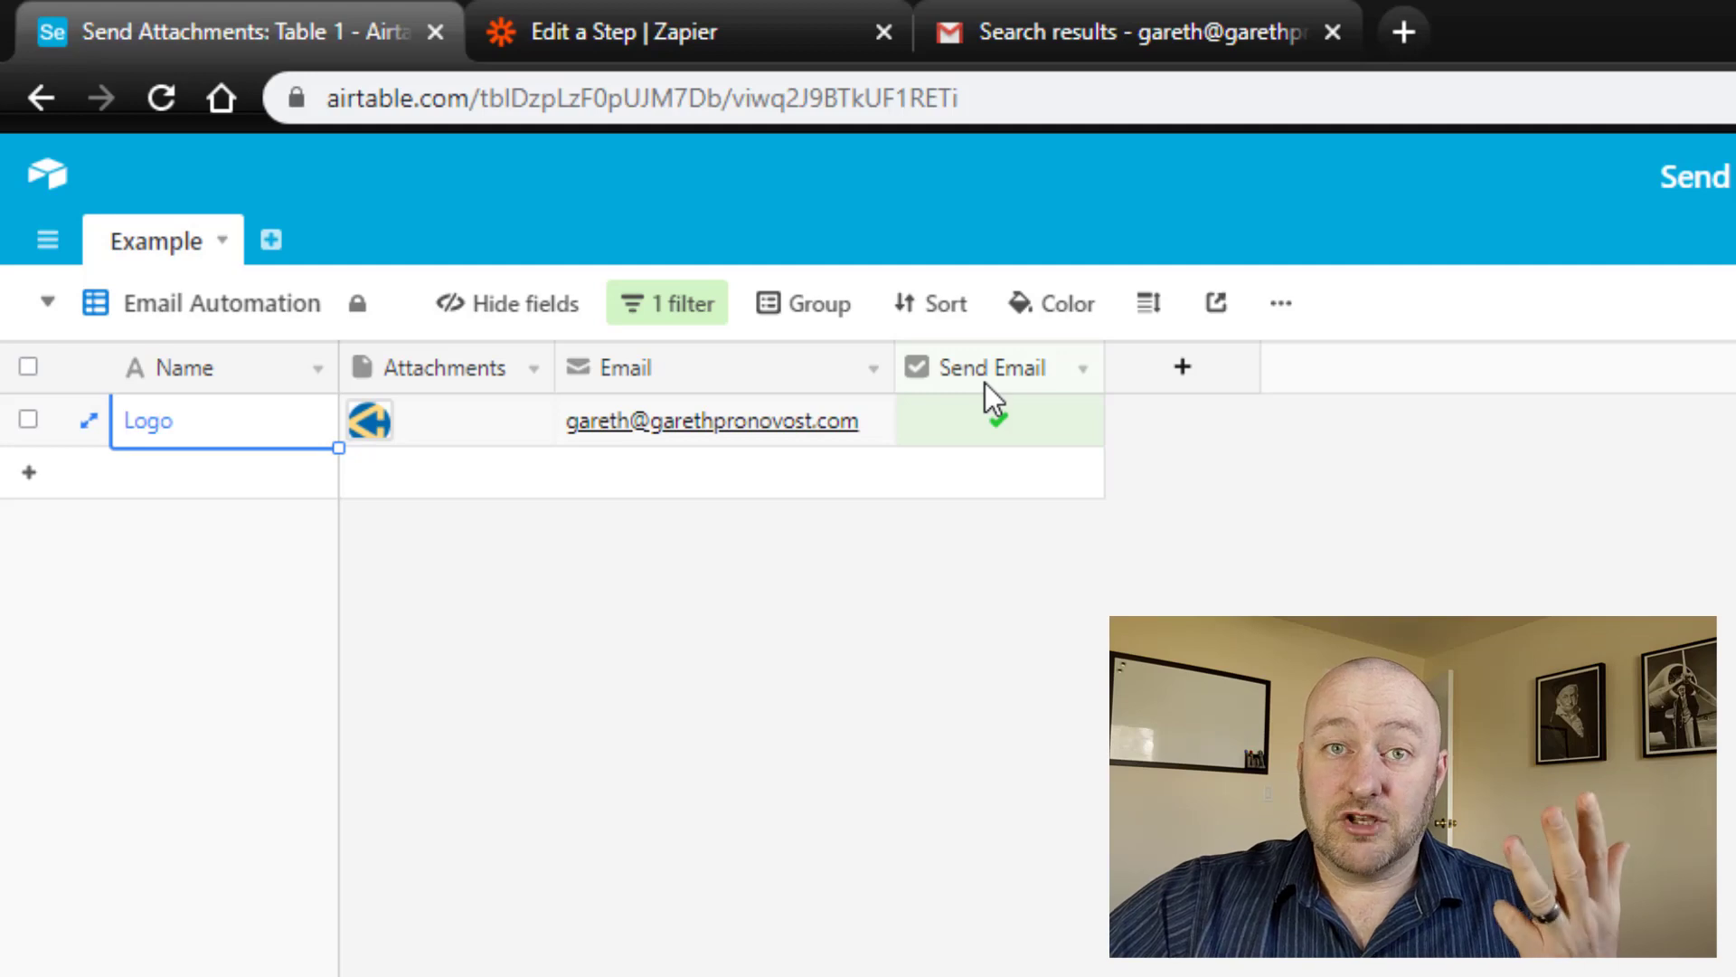
# - Review the test record's attachment details, including the YouTube Branding.png file
pyautogui.click(669, 27)
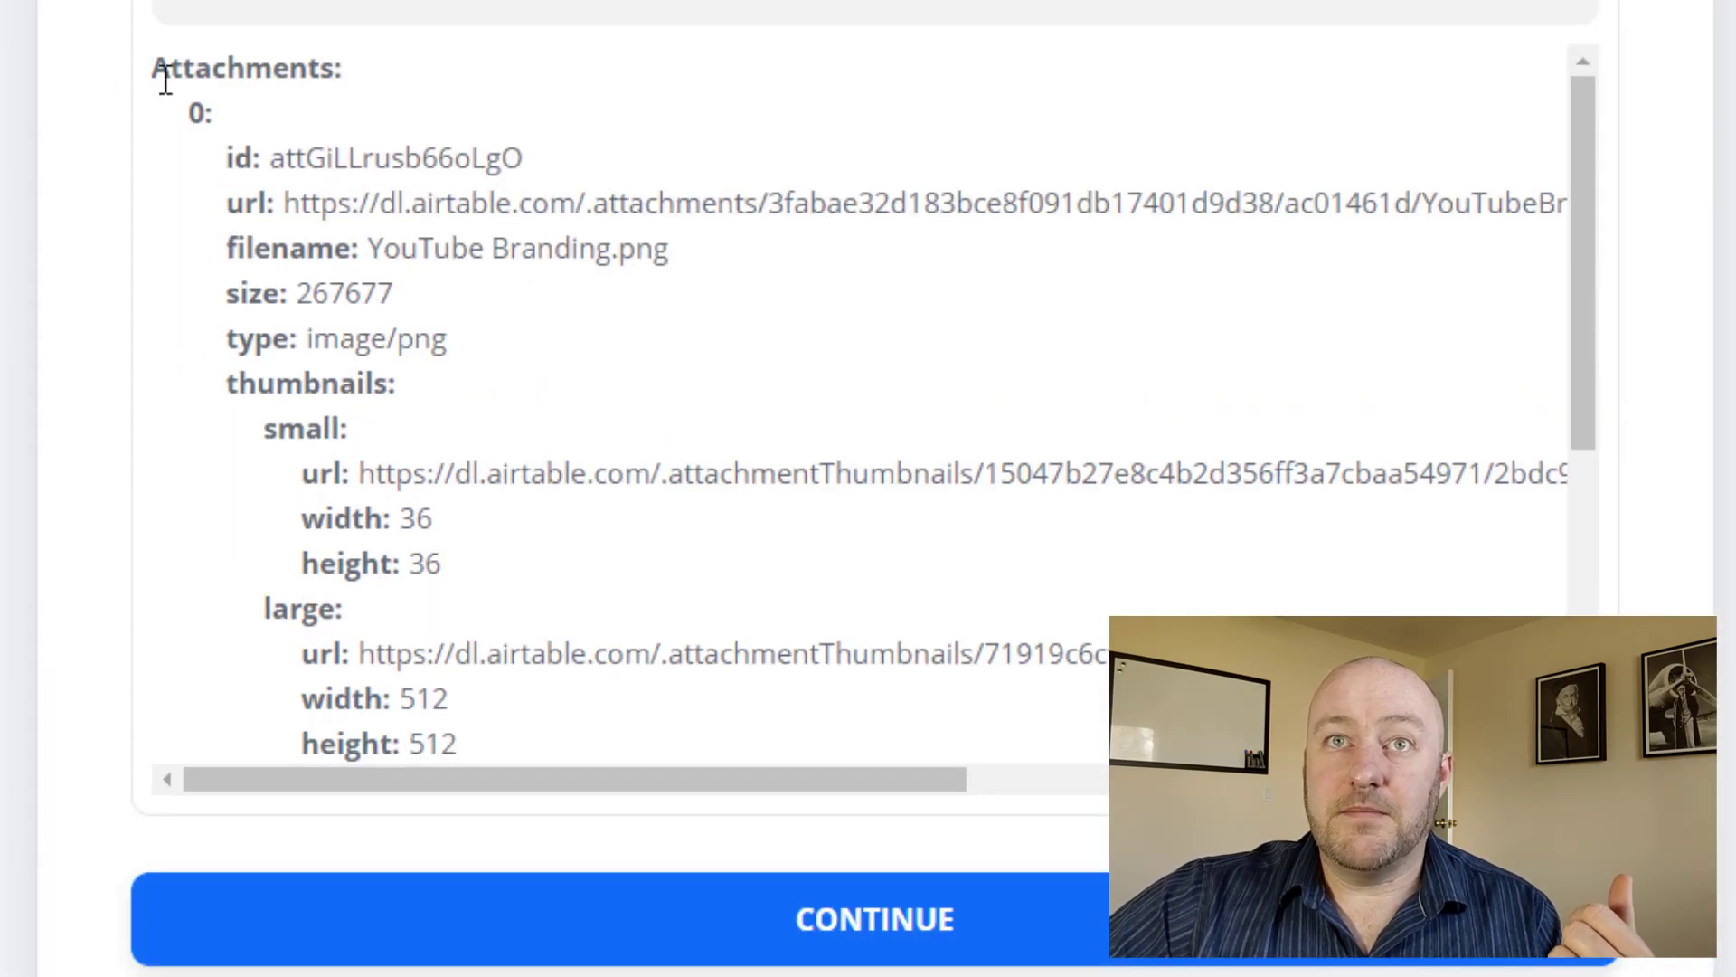
pyautogui.moveTo(164, 80); pyautogui.dragTo(714, 686)
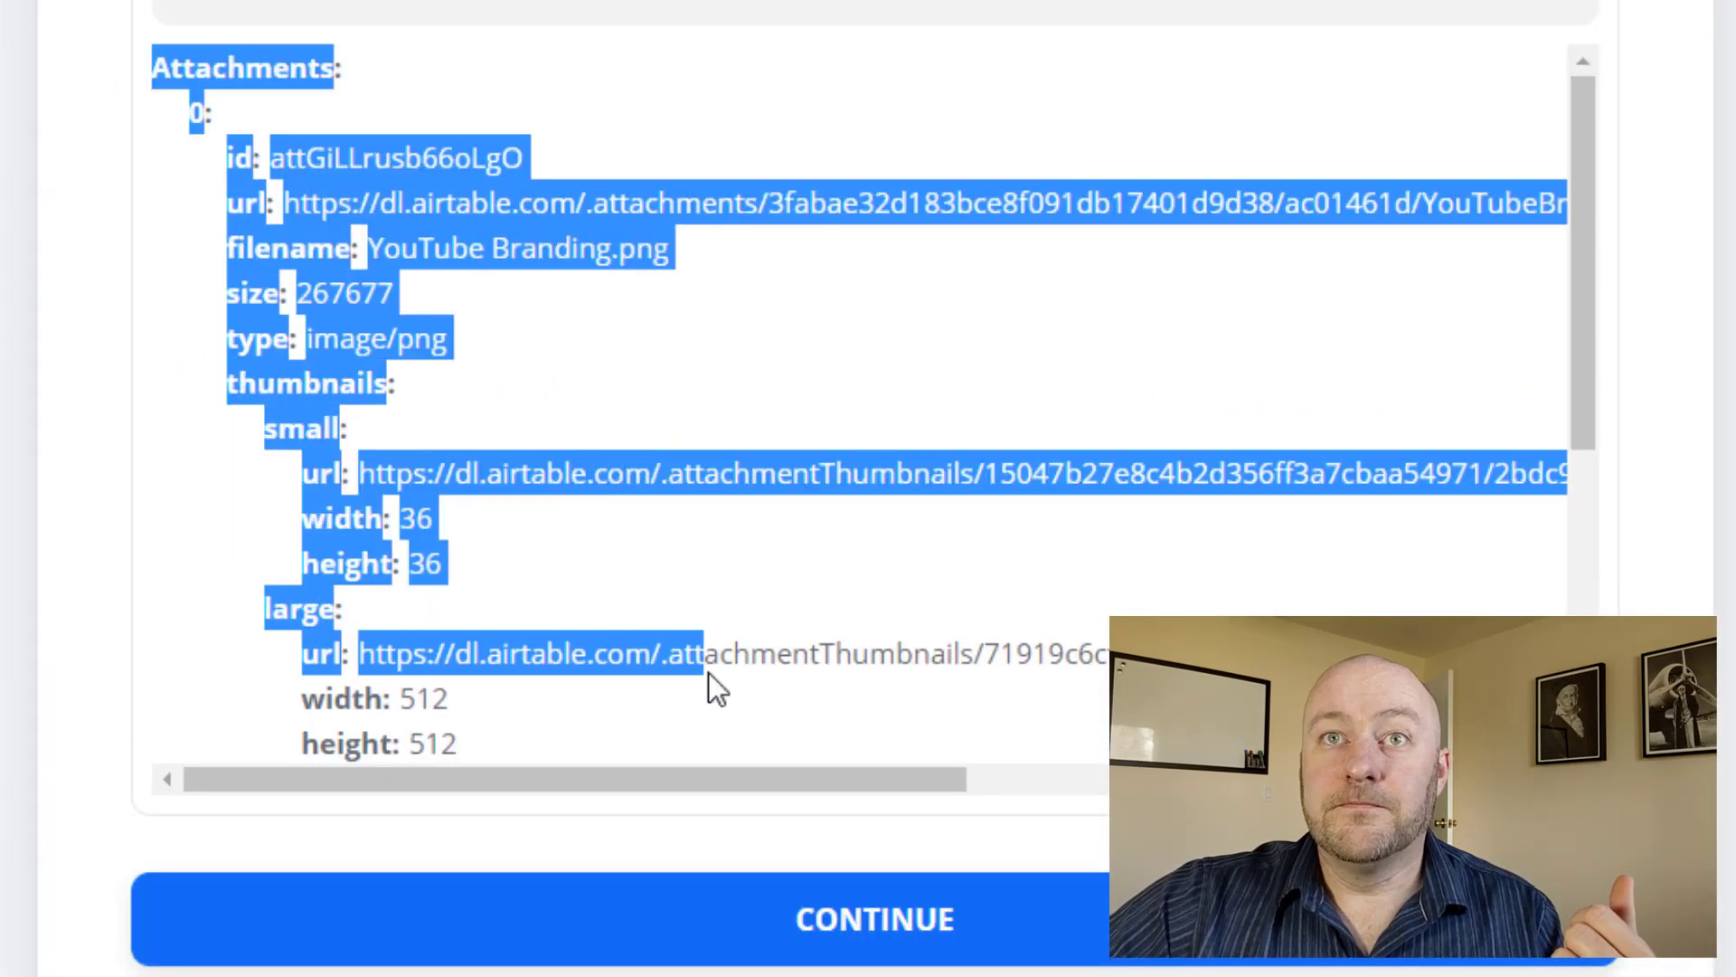
pyautogui.click(486, 445)
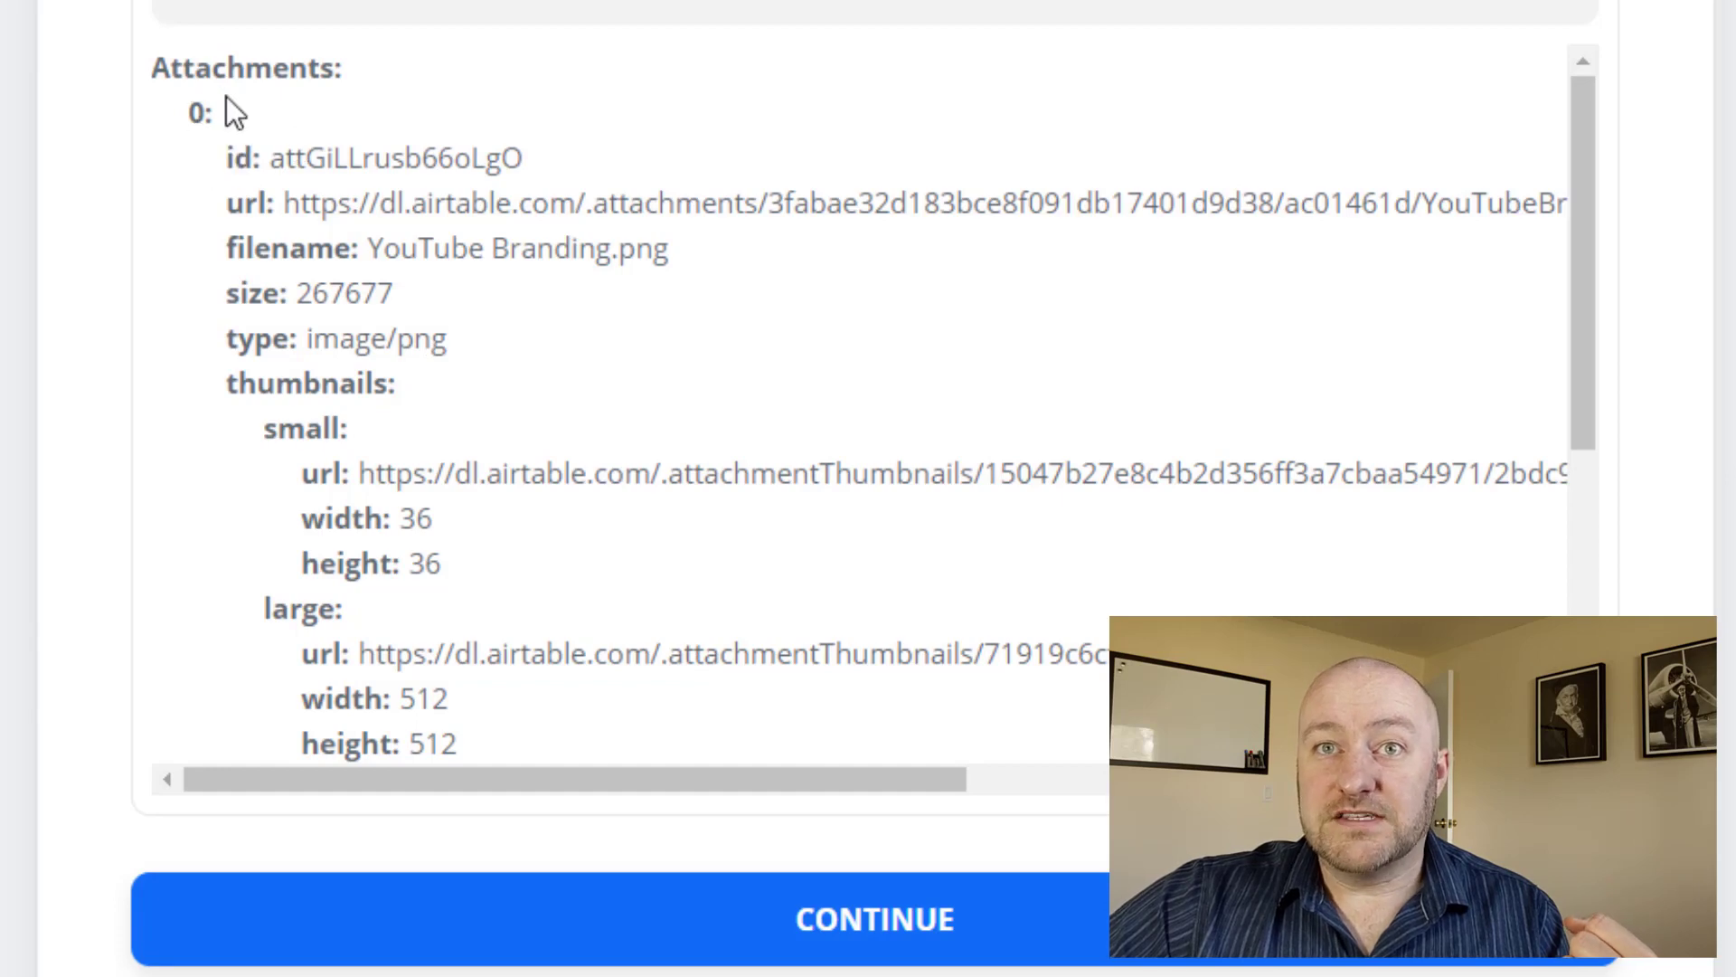
pyautogui.scroll(-6, 238, 74)
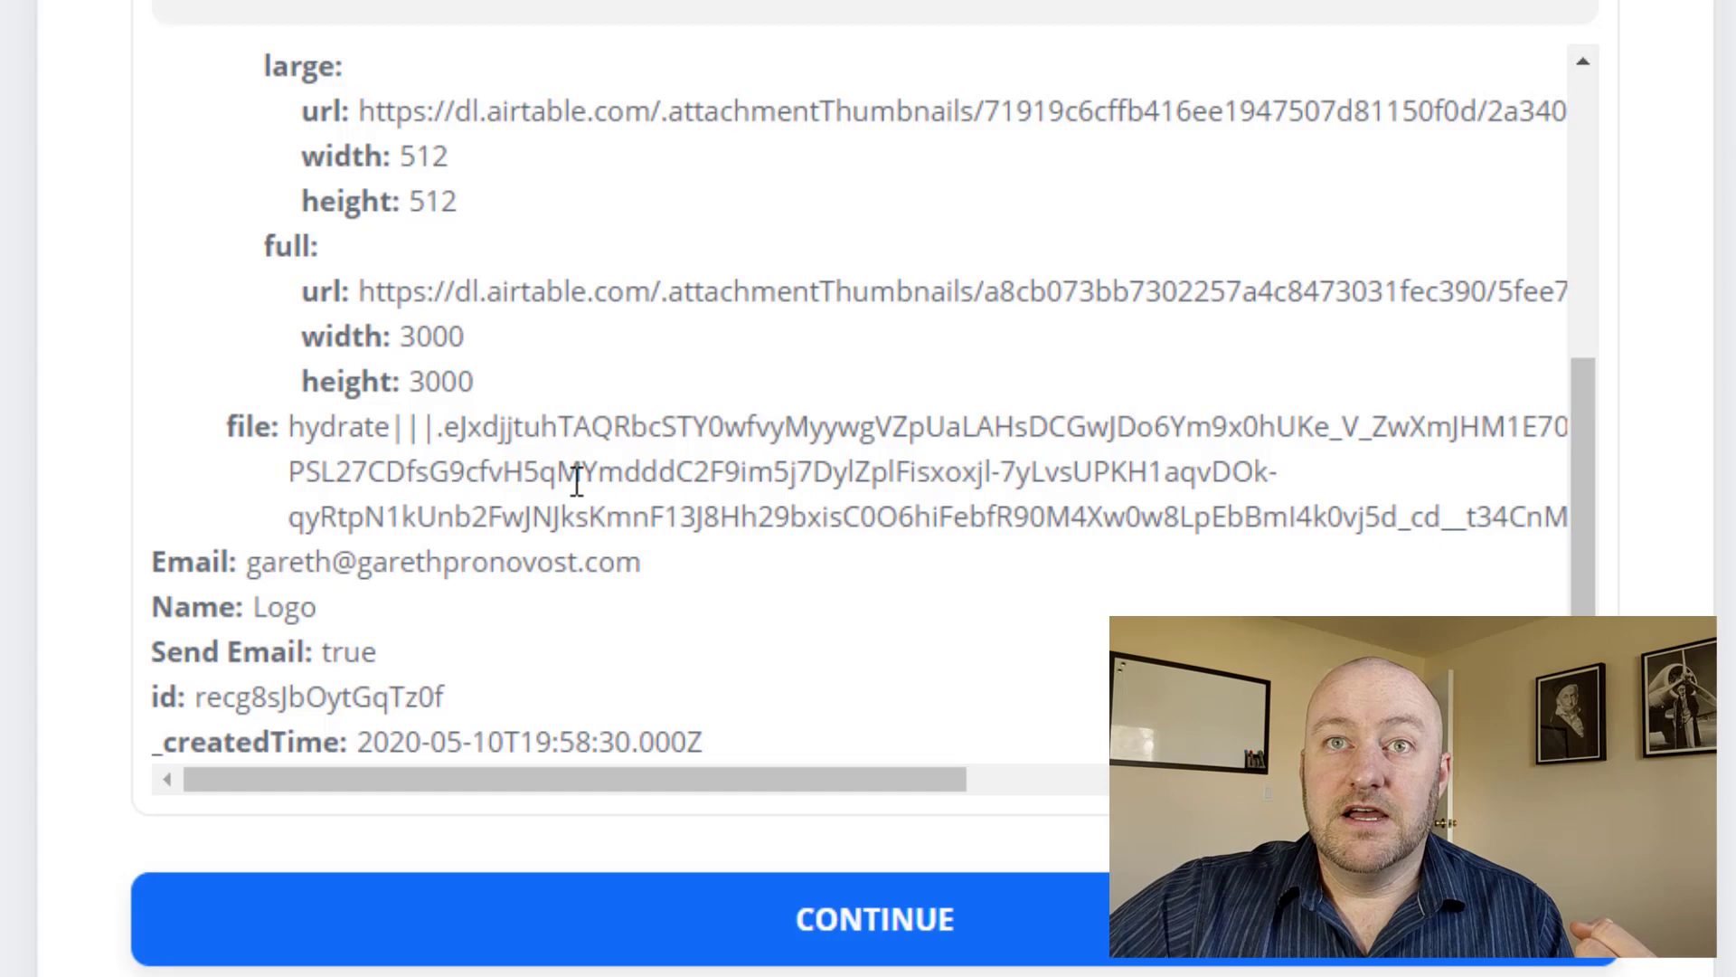
pyautogui.scroll(6, 578, 477)
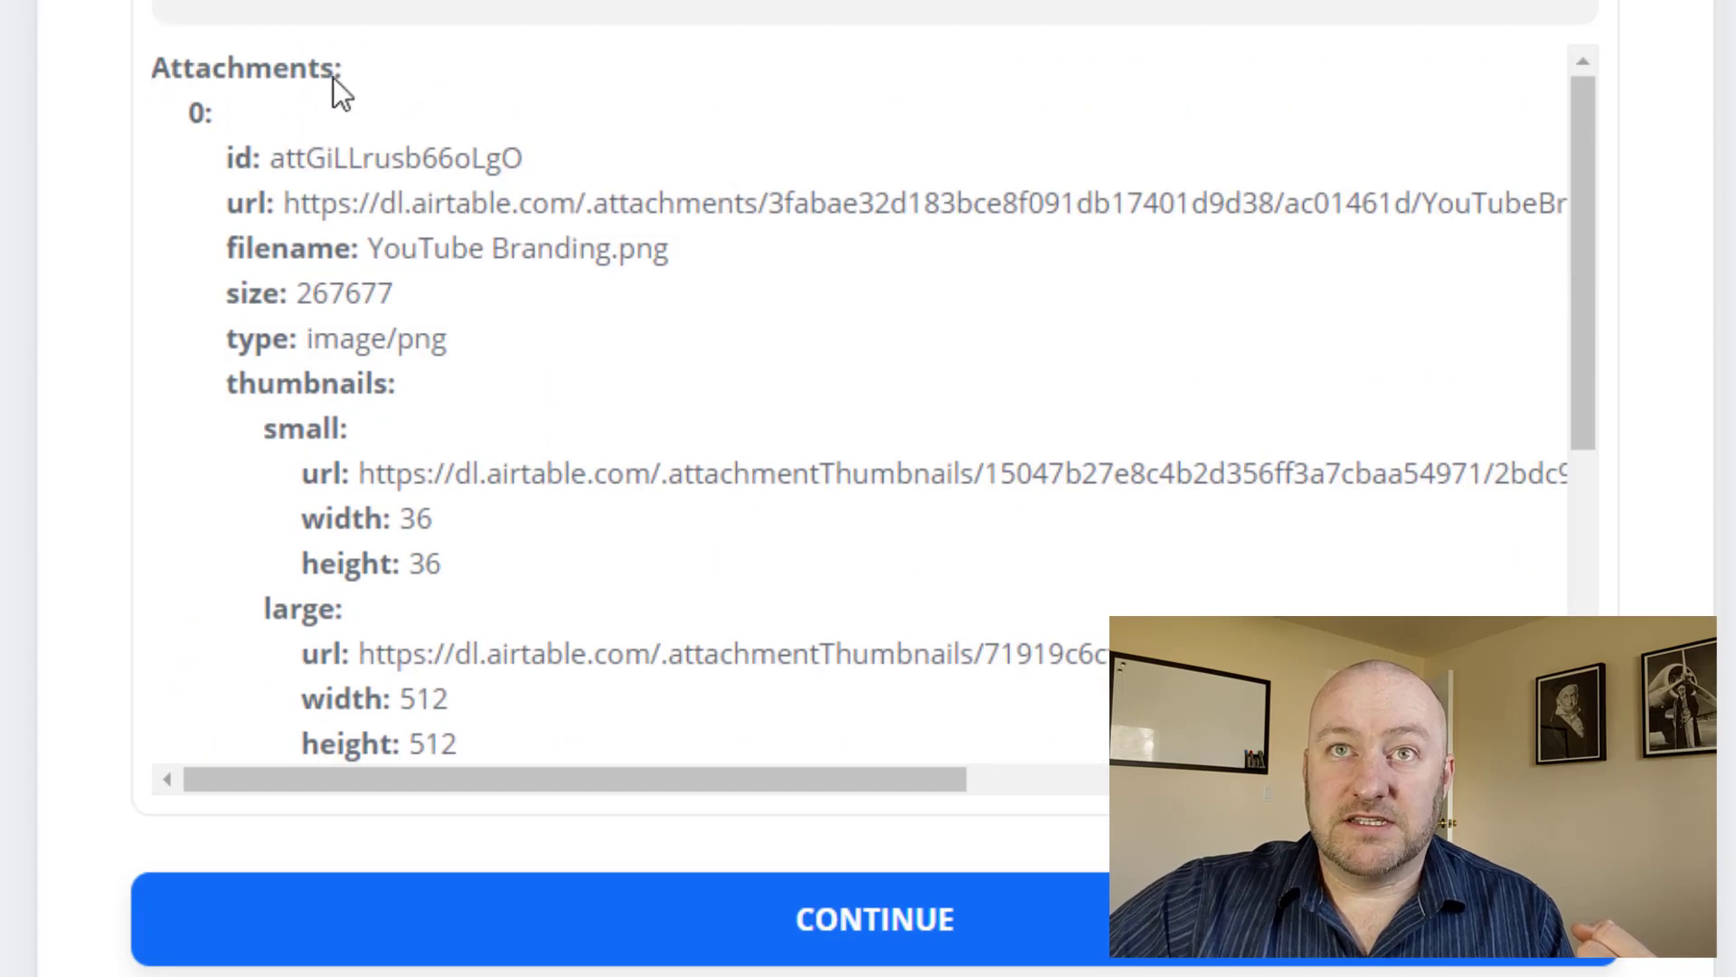
pyautogui.moveTo(179, 117); pyautogui.dragTo(917, 698)
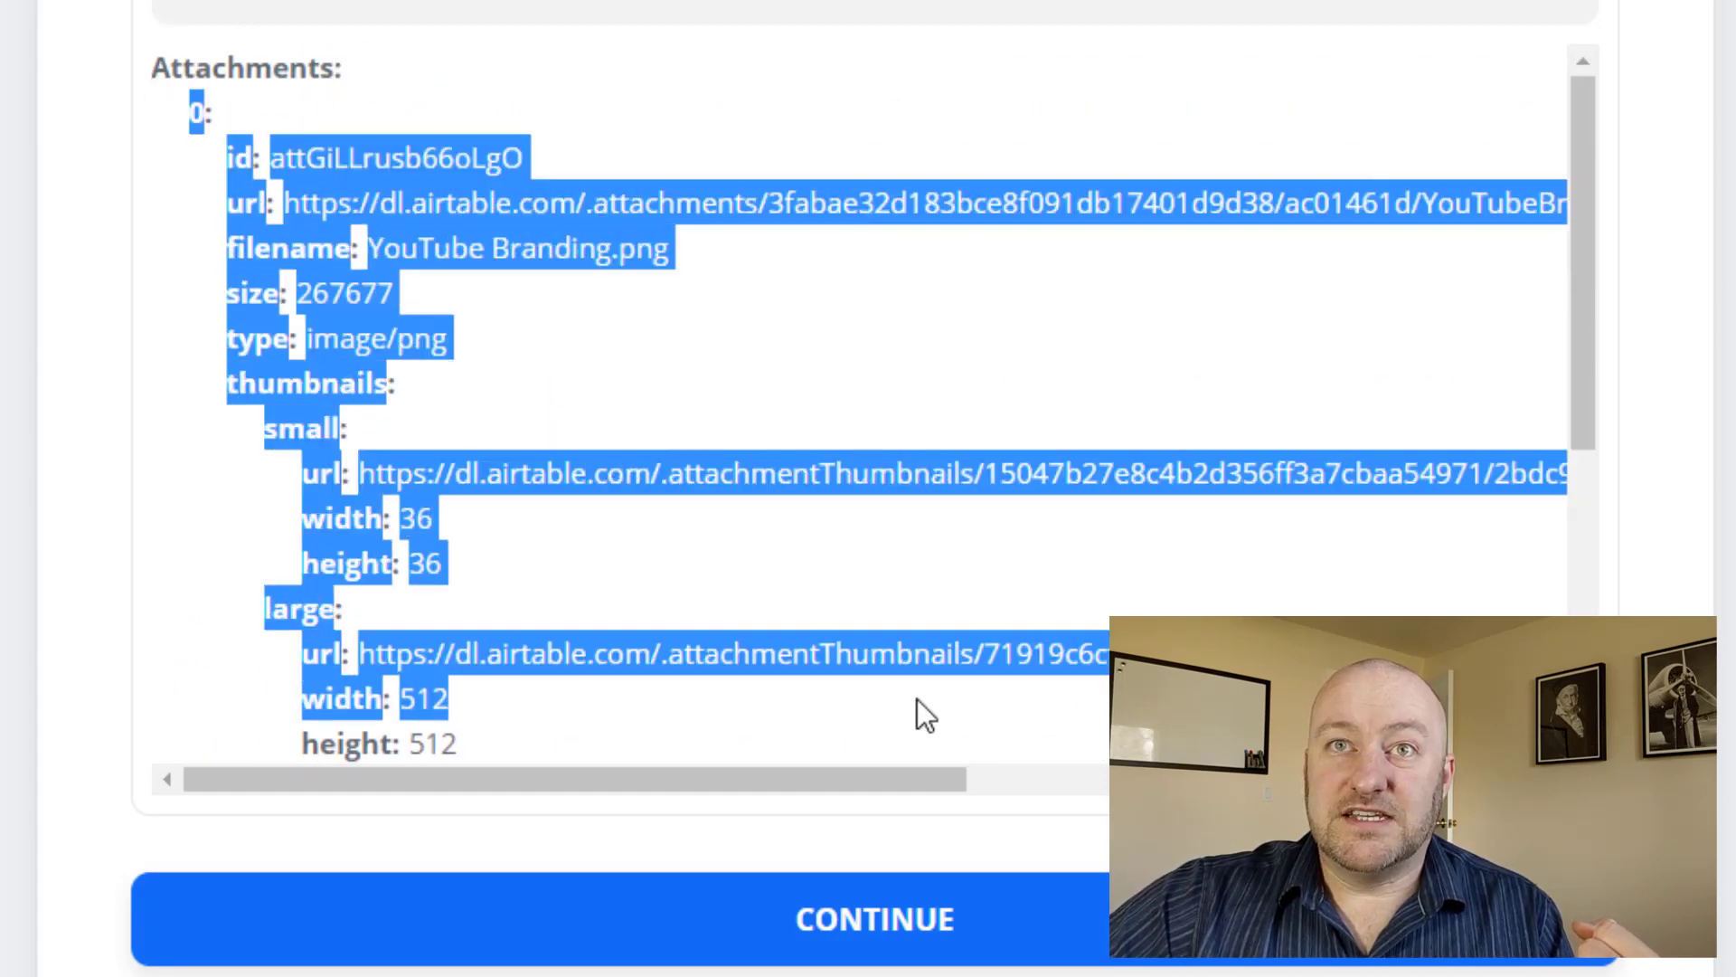
pyautogui.scroll(-4, 904, 692)
pyautogui.scroll(-2, 741, 712)
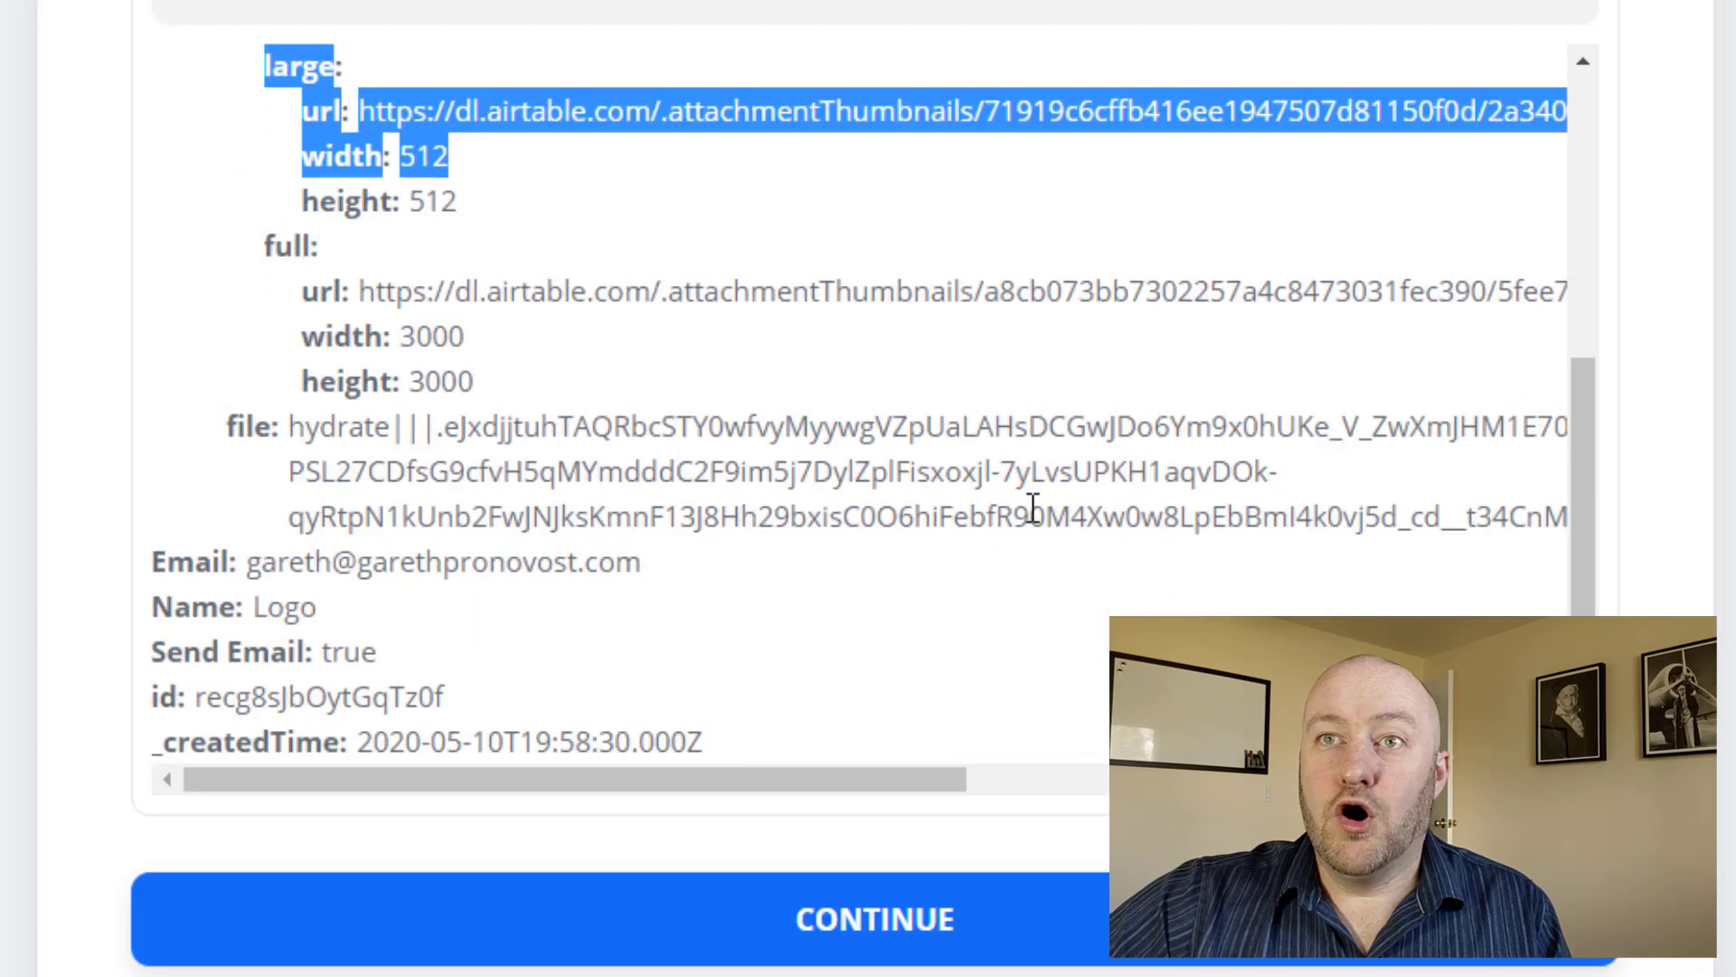
pyautogui.keyDown('shift'); pyautogui.click(1002, 526); pyautogui.keyUp('shift')
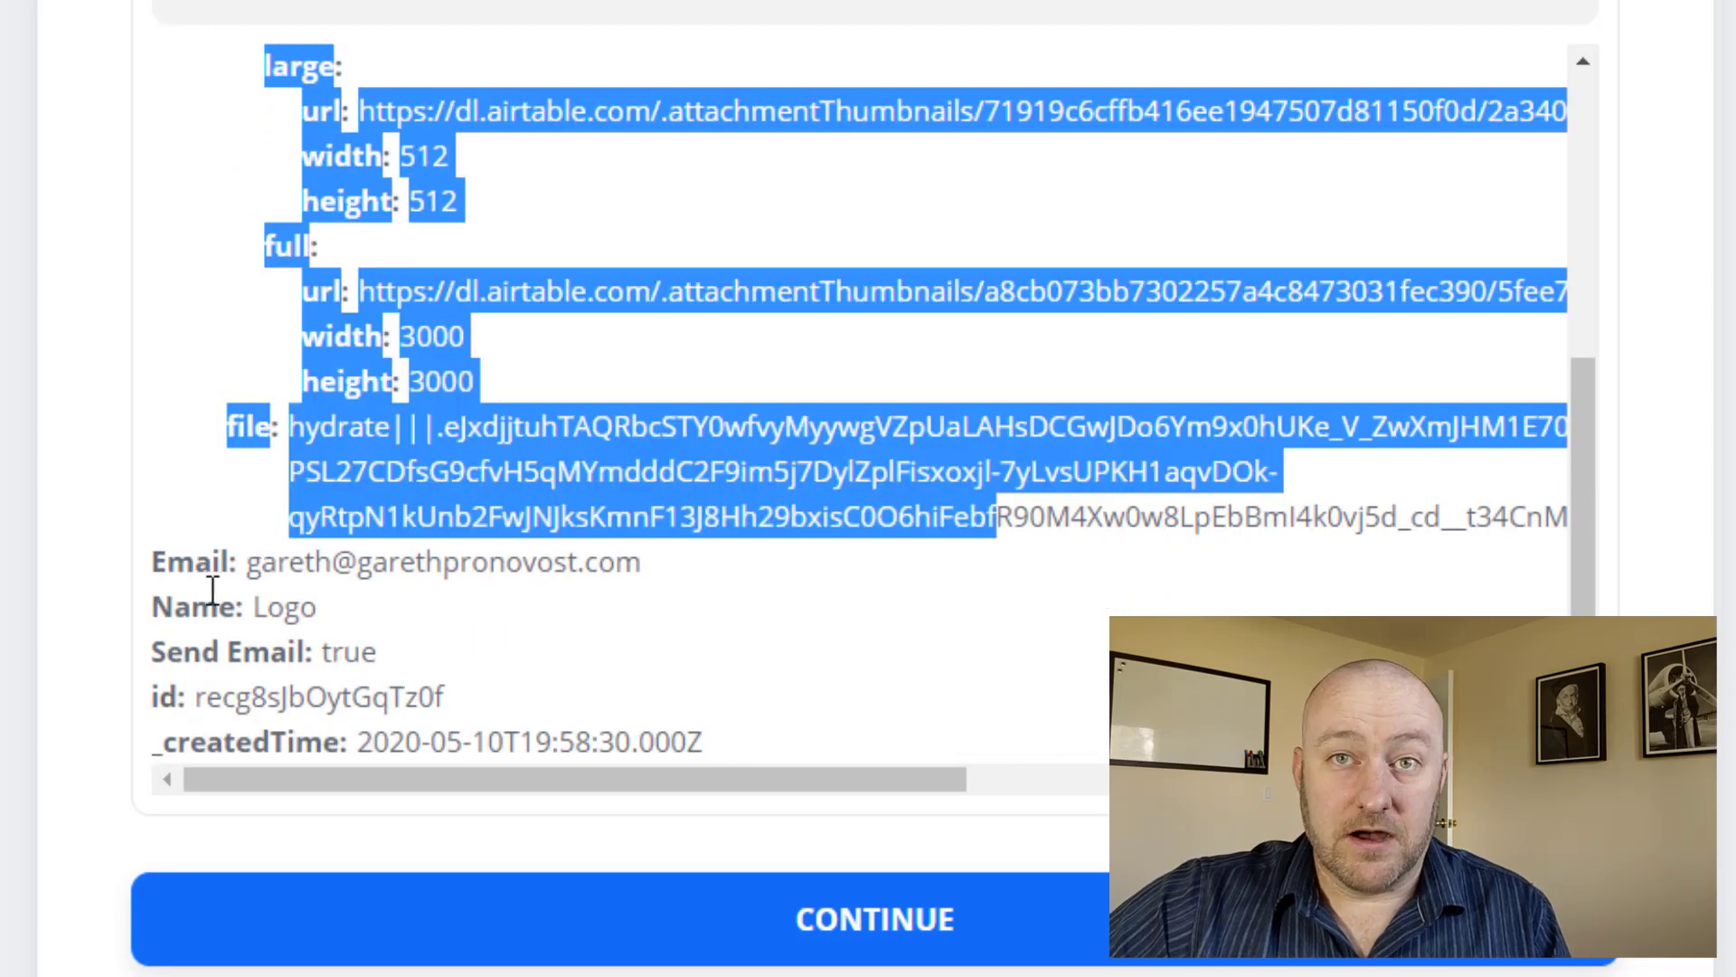
pyautogui.scroll(2, 832, 461)
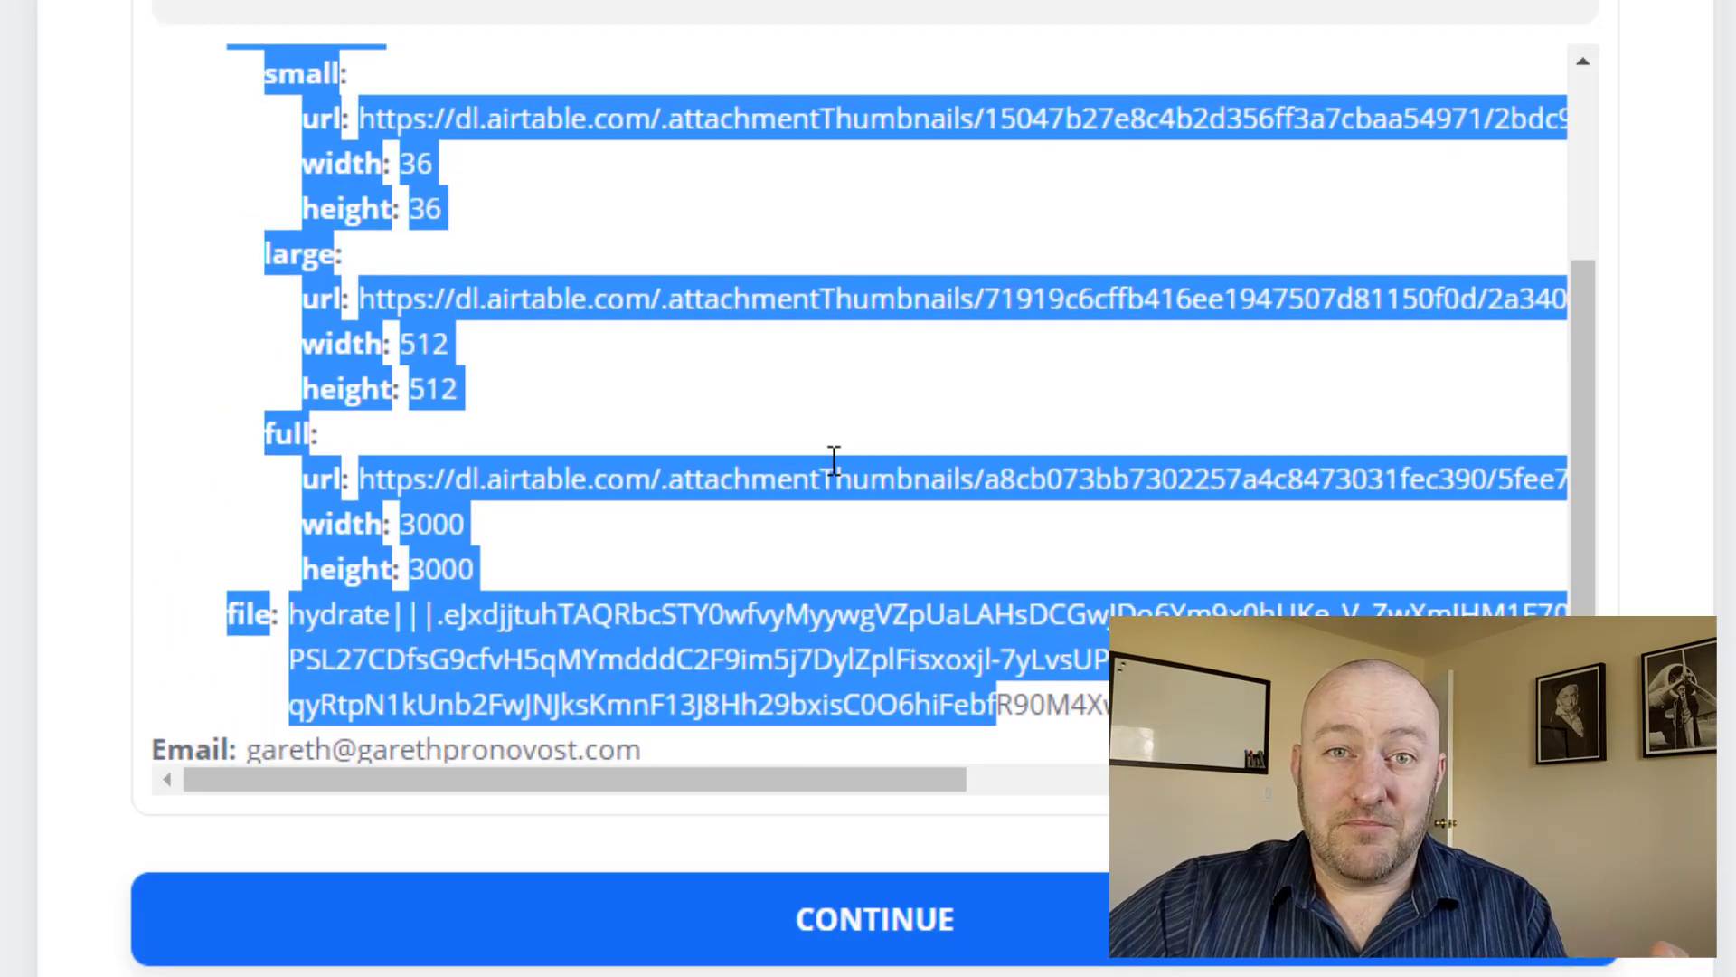
pyautogui.click(715, 509)
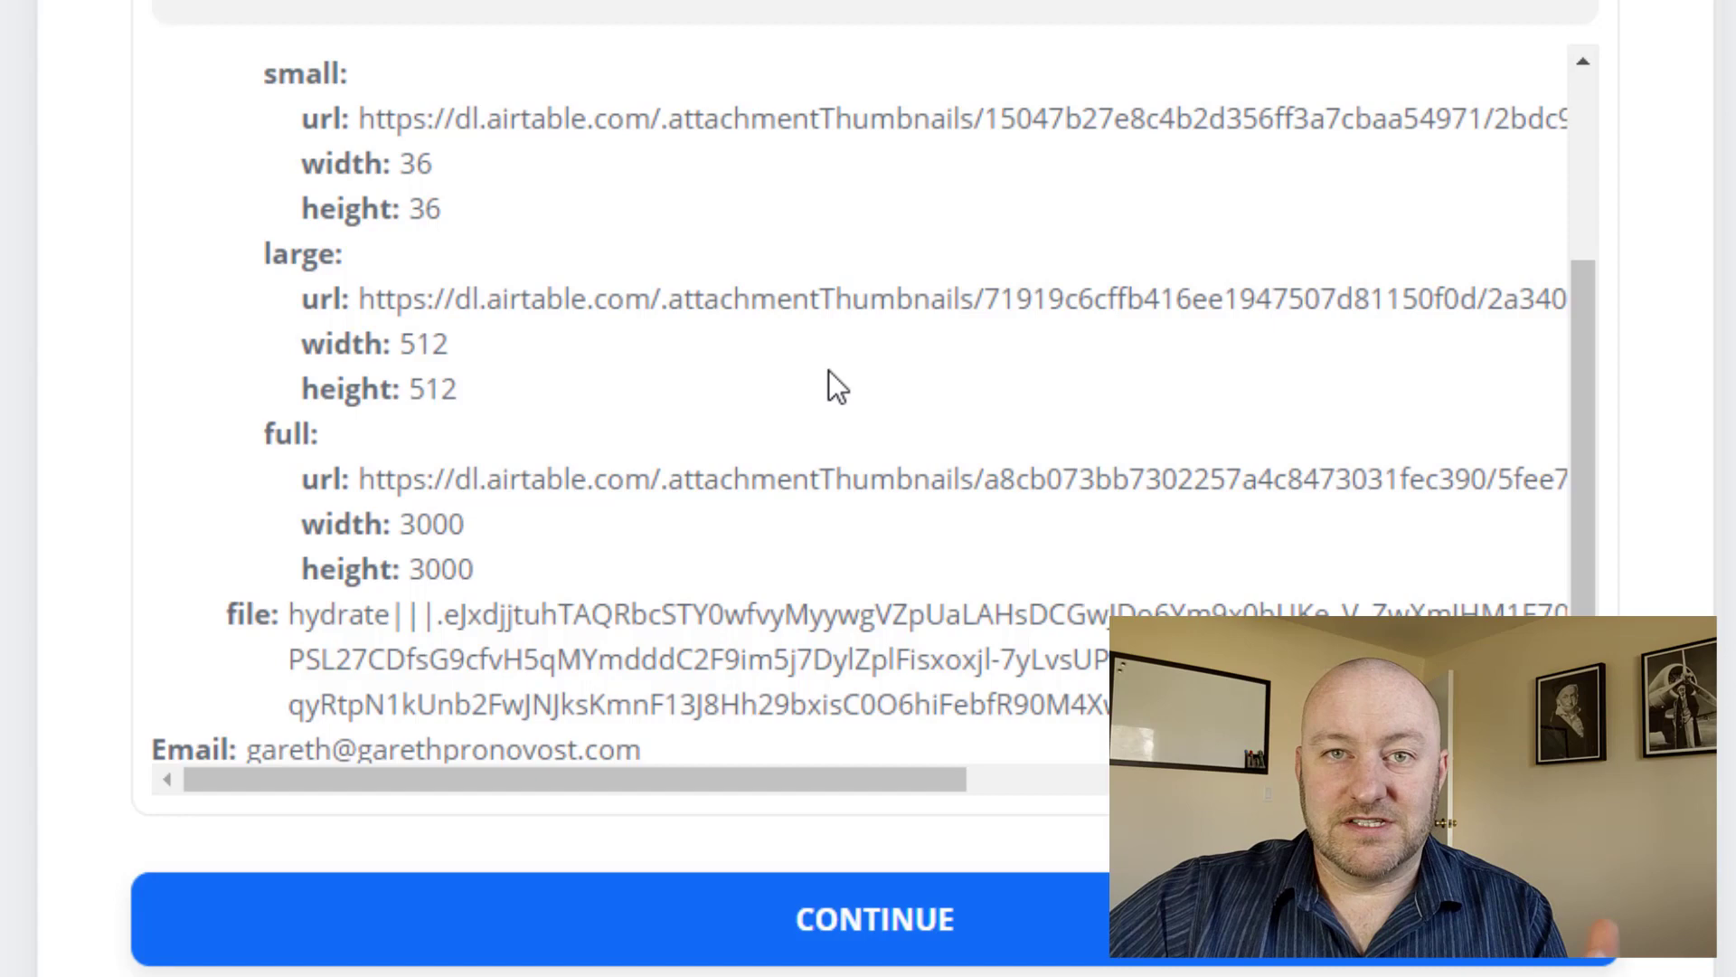
pyautogui.scroll(-2, 828, 371)
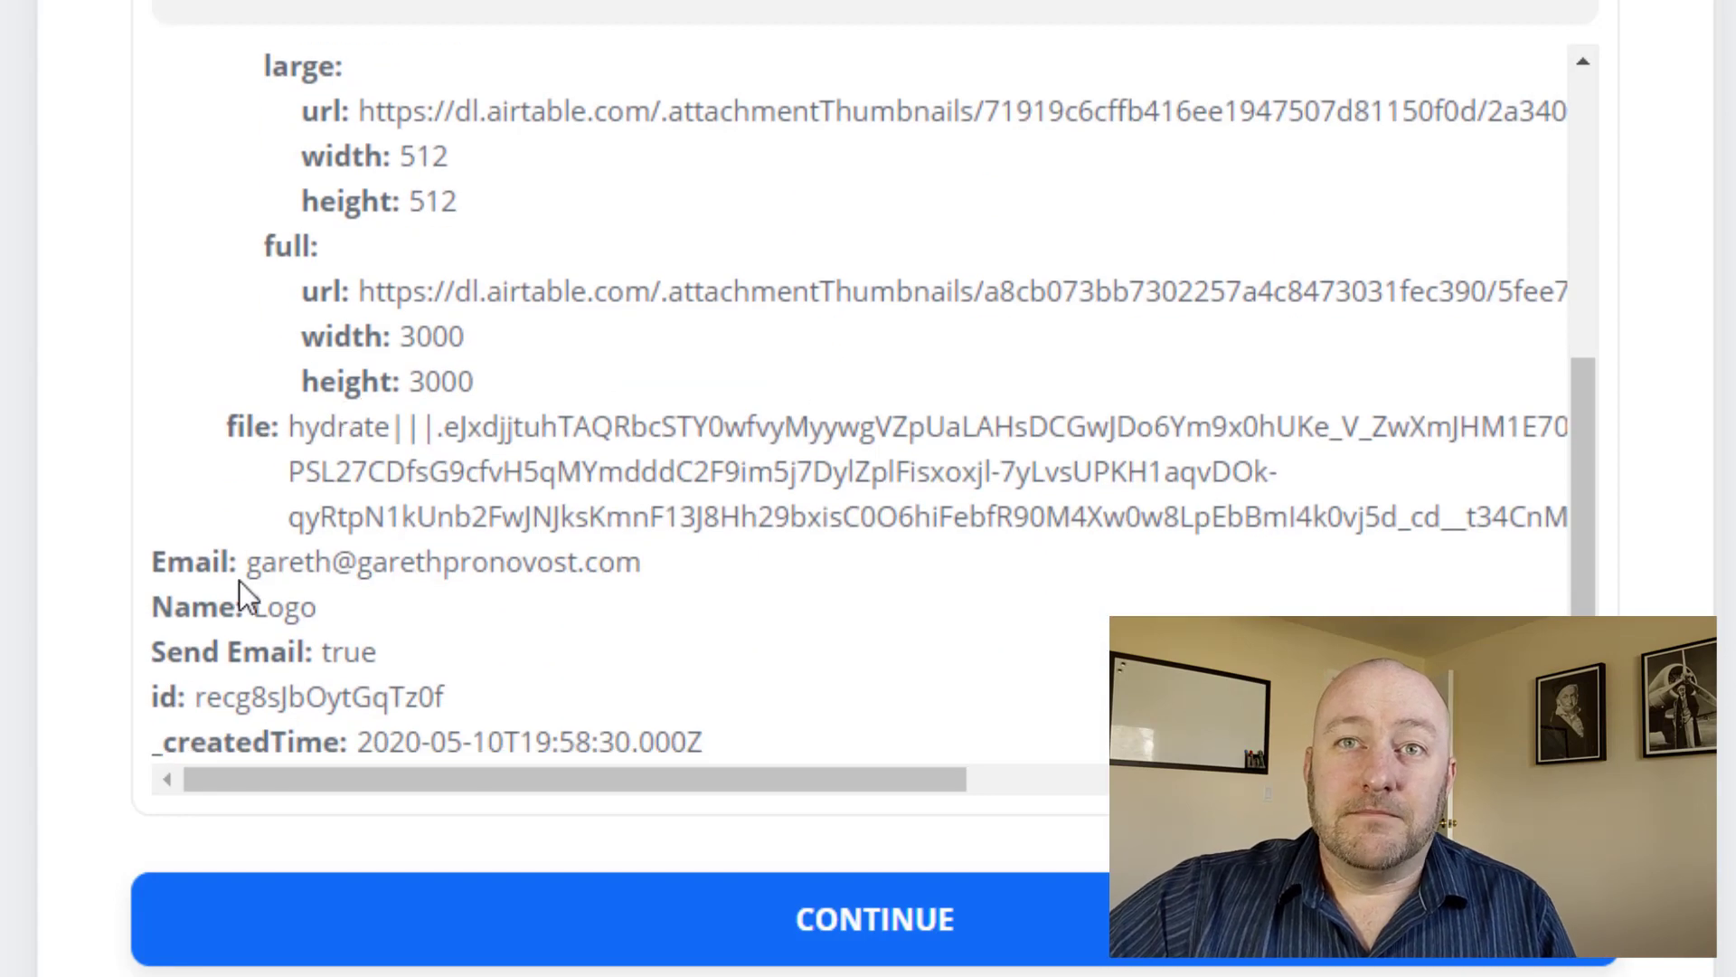
# - Check the record's Email, Name Logo, Send Email true, id and _createdTime, then finish the trigger
pyautogui.moveTo(242, 562); pyautogui.dragTo(685, 576)
pyautogui.doubleClick(283, 614)
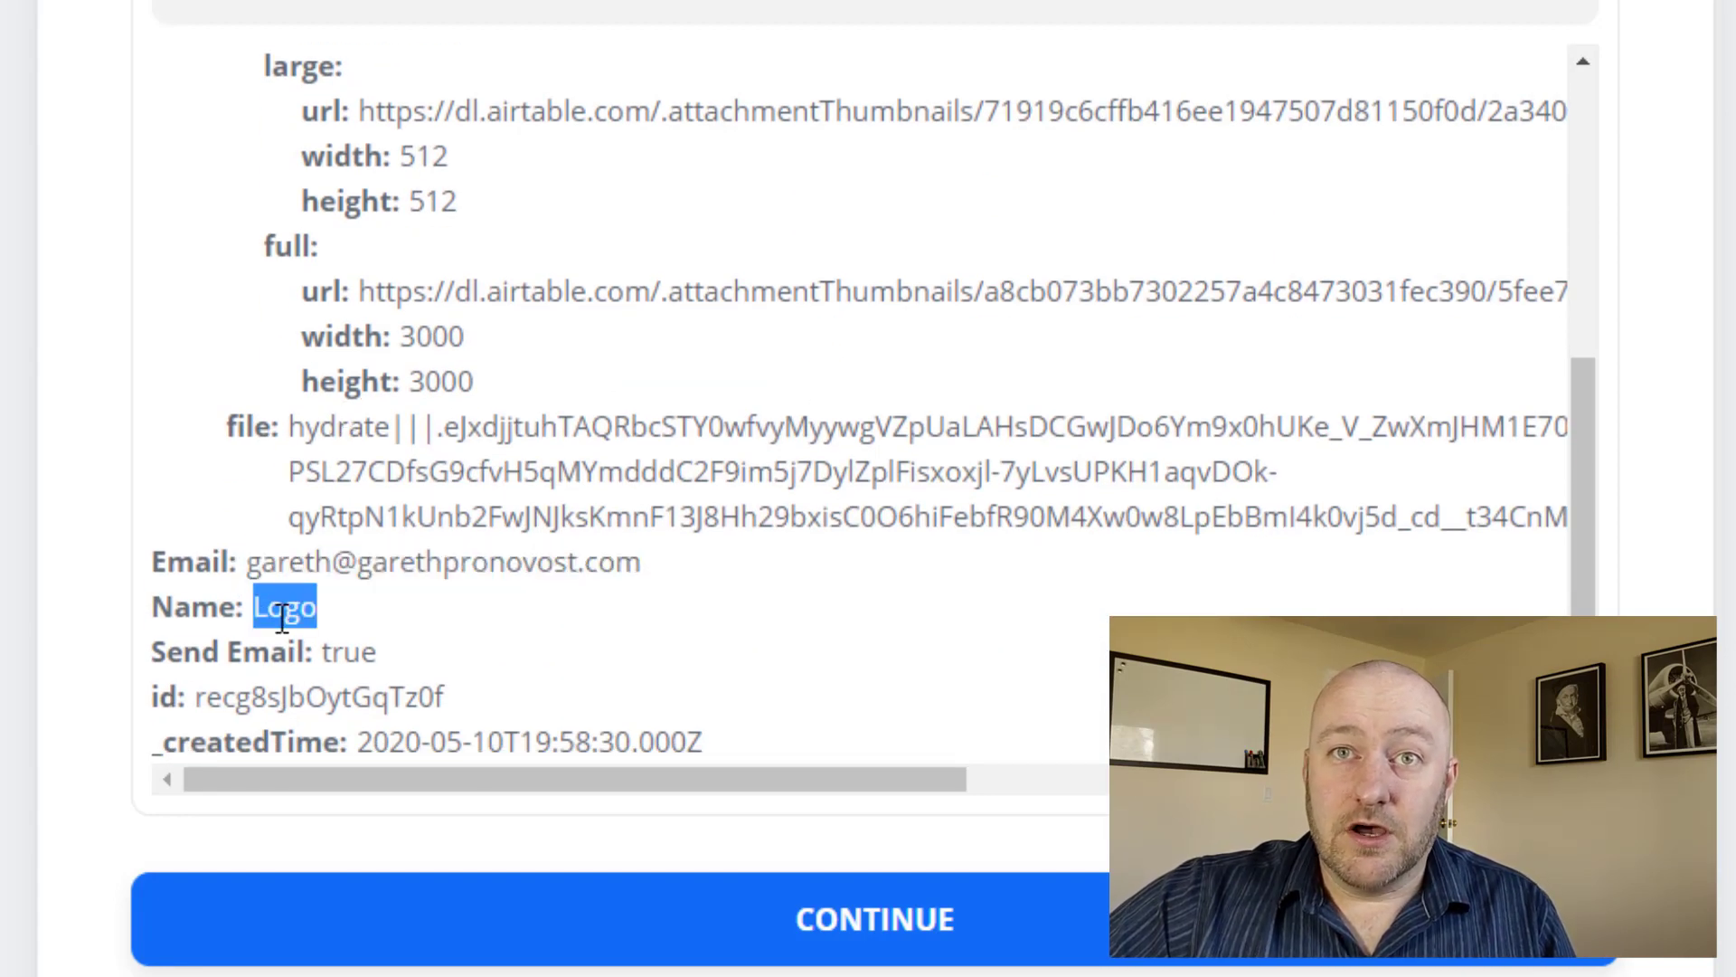
pyautogui.doubleClick(346, 655)
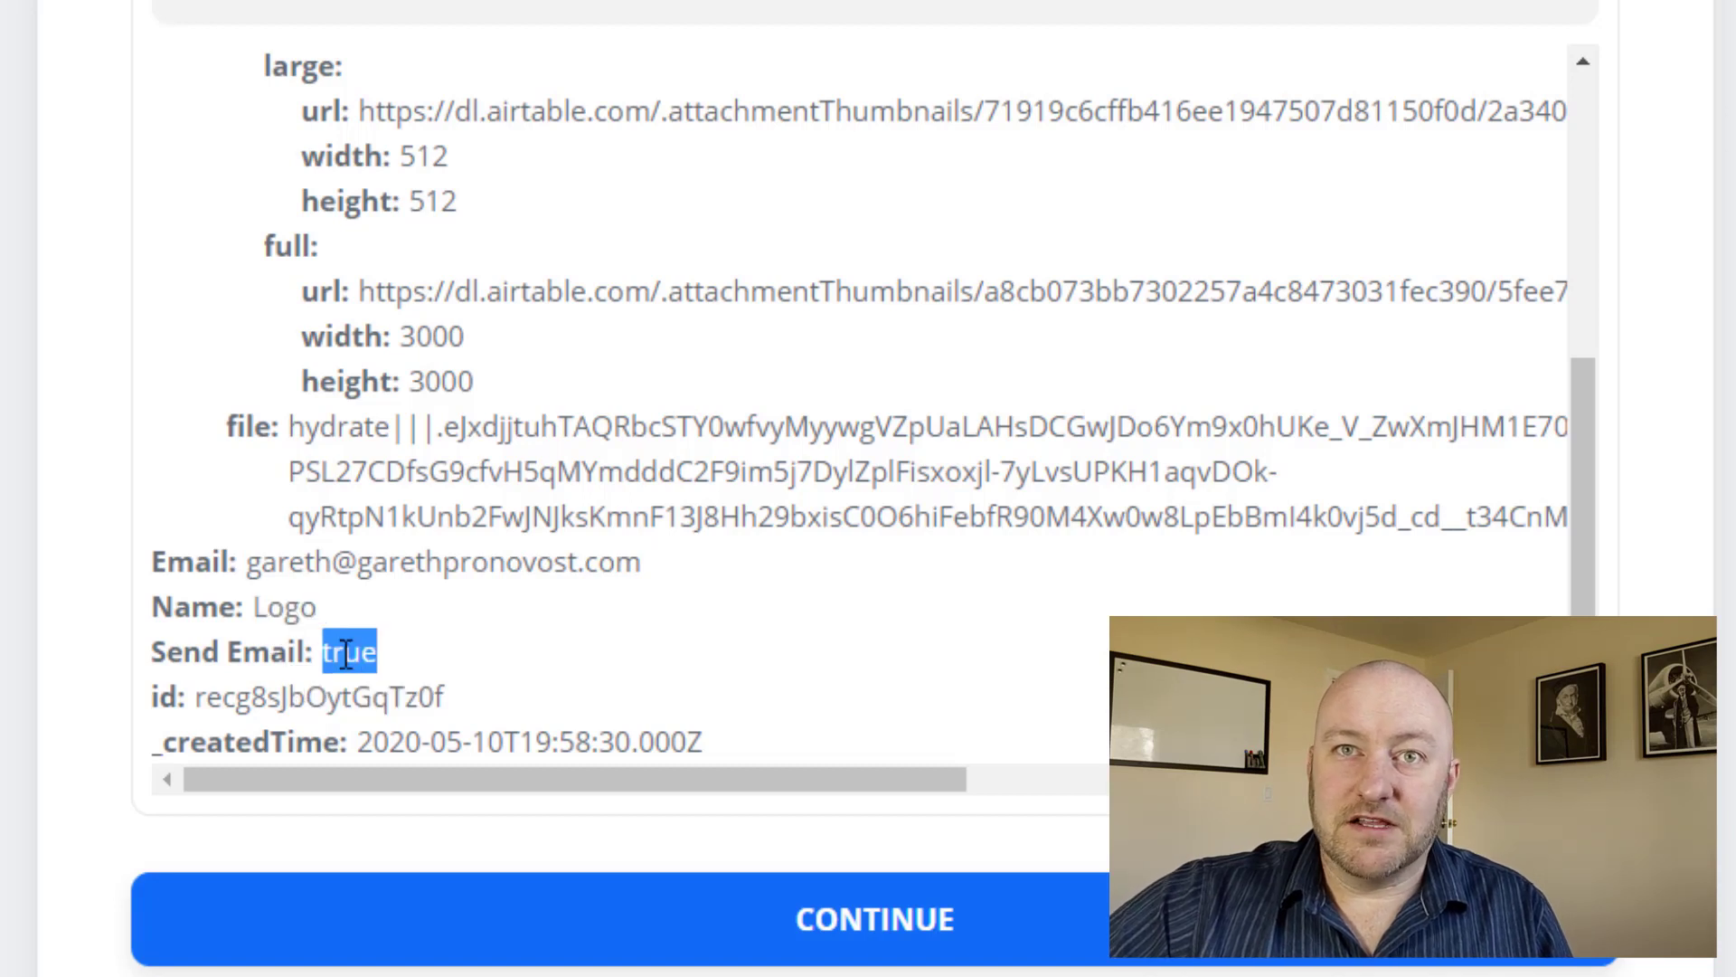
pyautogui.click(276, 696)
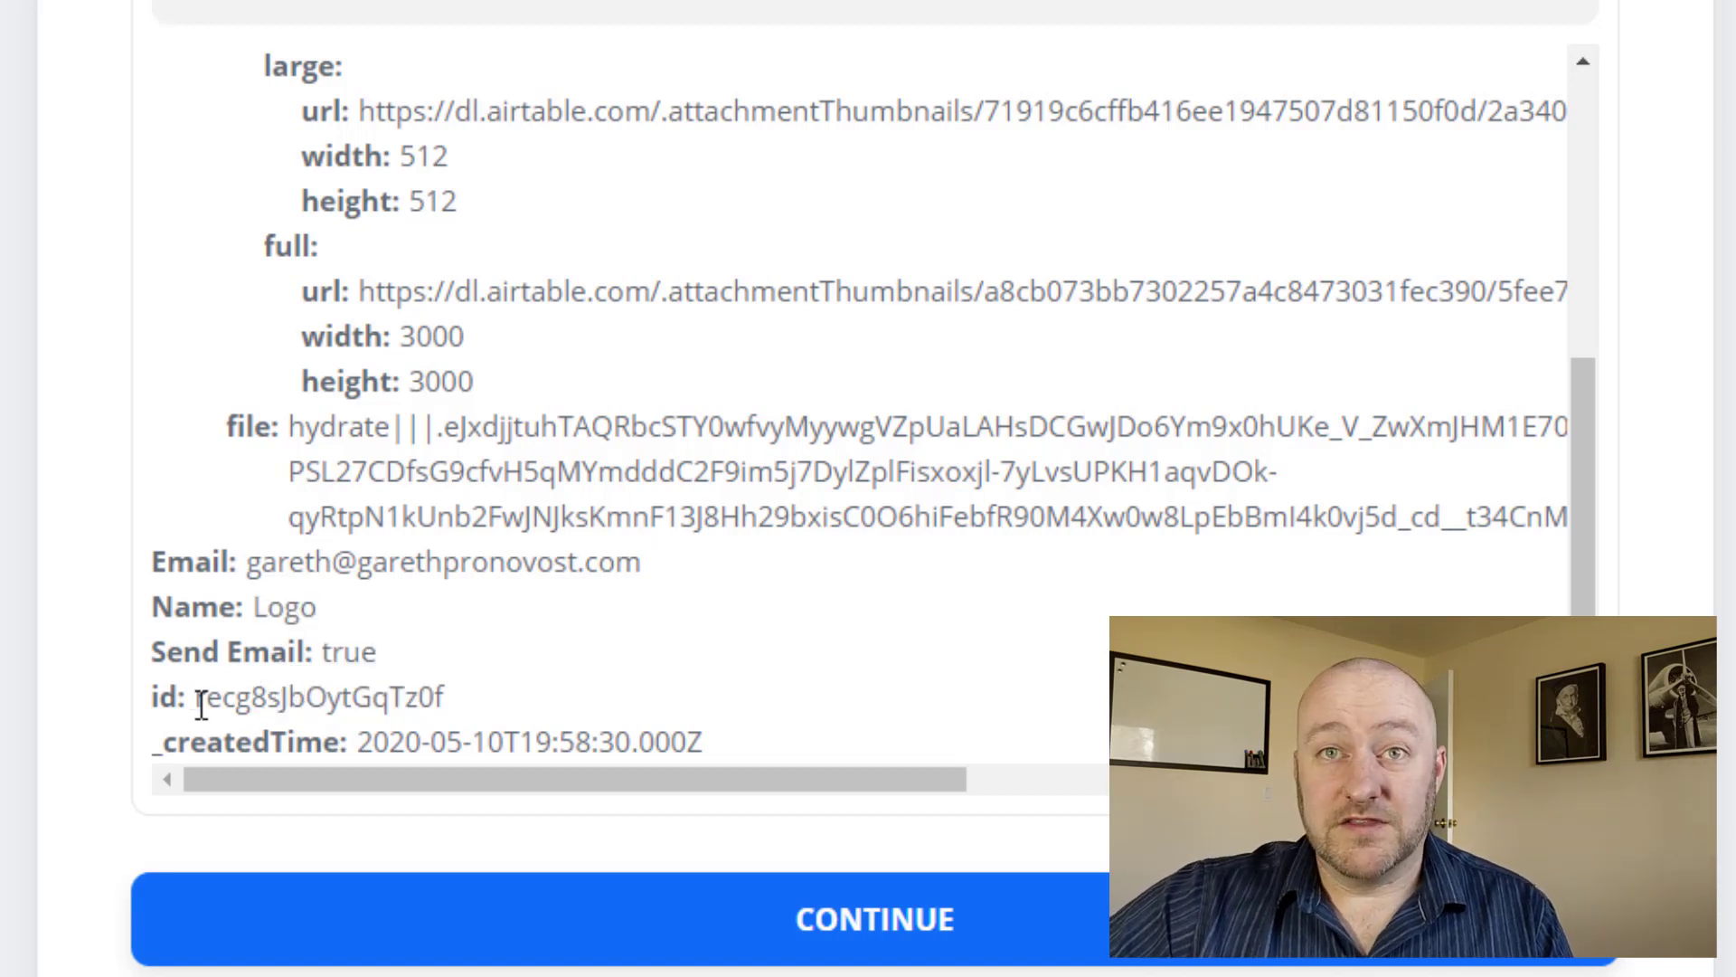
pyautogui.moveTo(198, 697); pyautogui.dragTo(447, 697)
pyautogui.moveTo(360, 742); pyautogui.dragTo(698, 745)
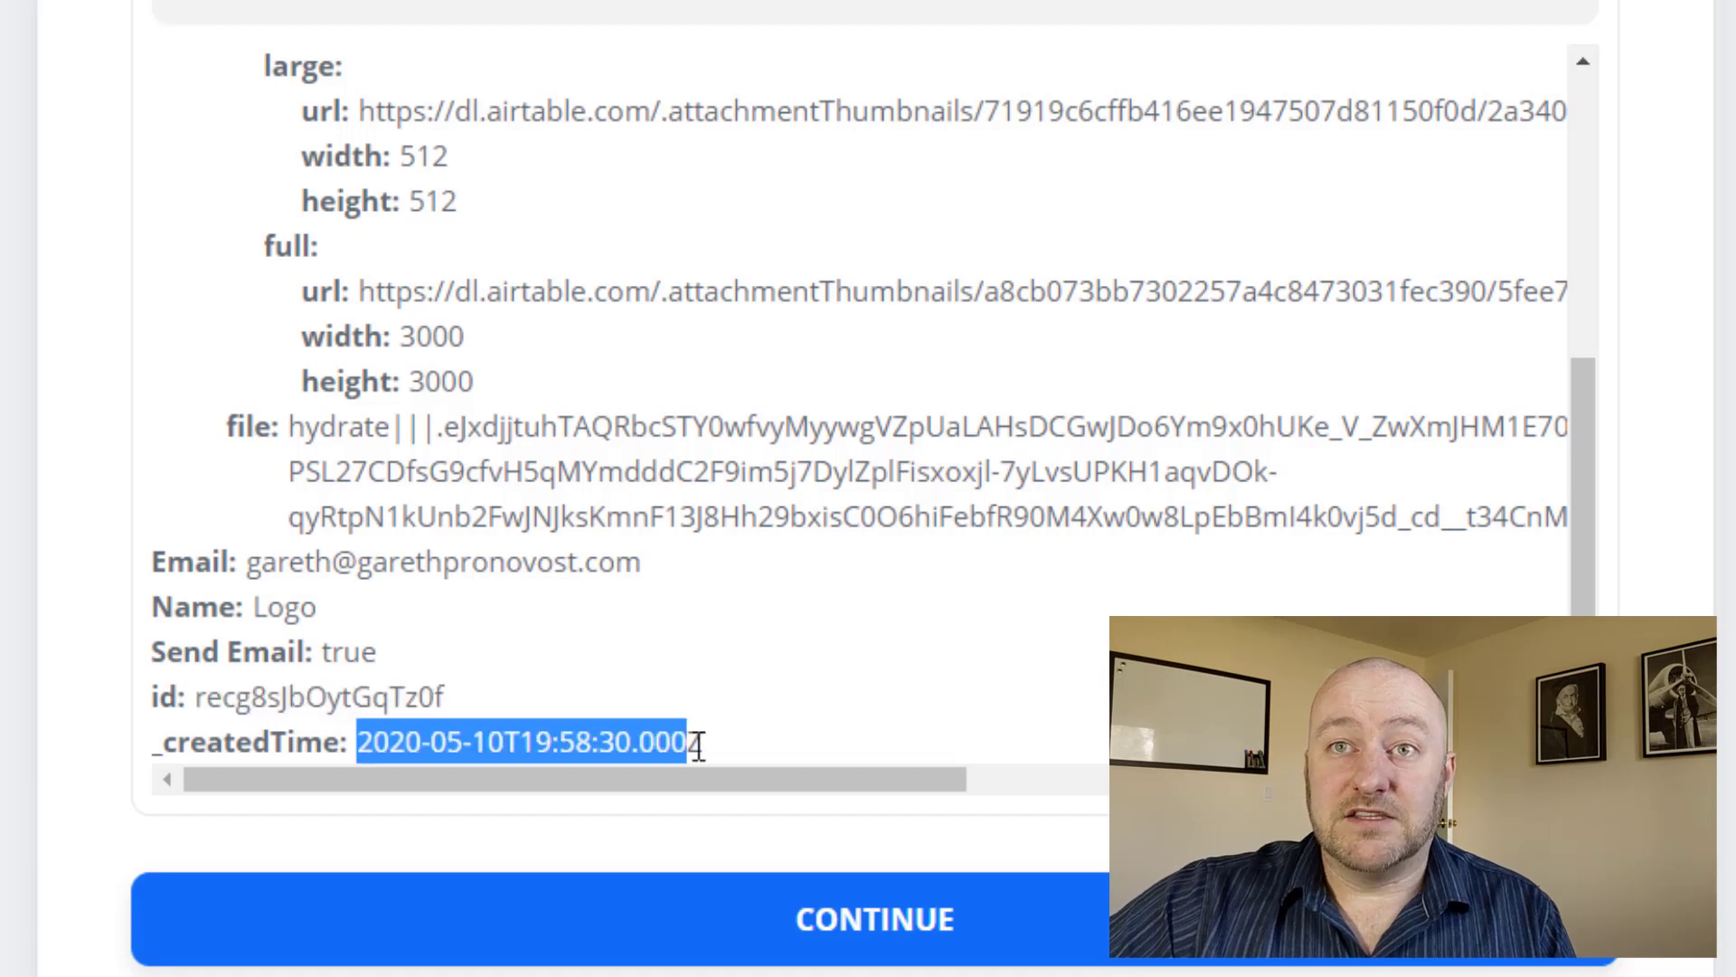
pyautogui.click(703, 746)
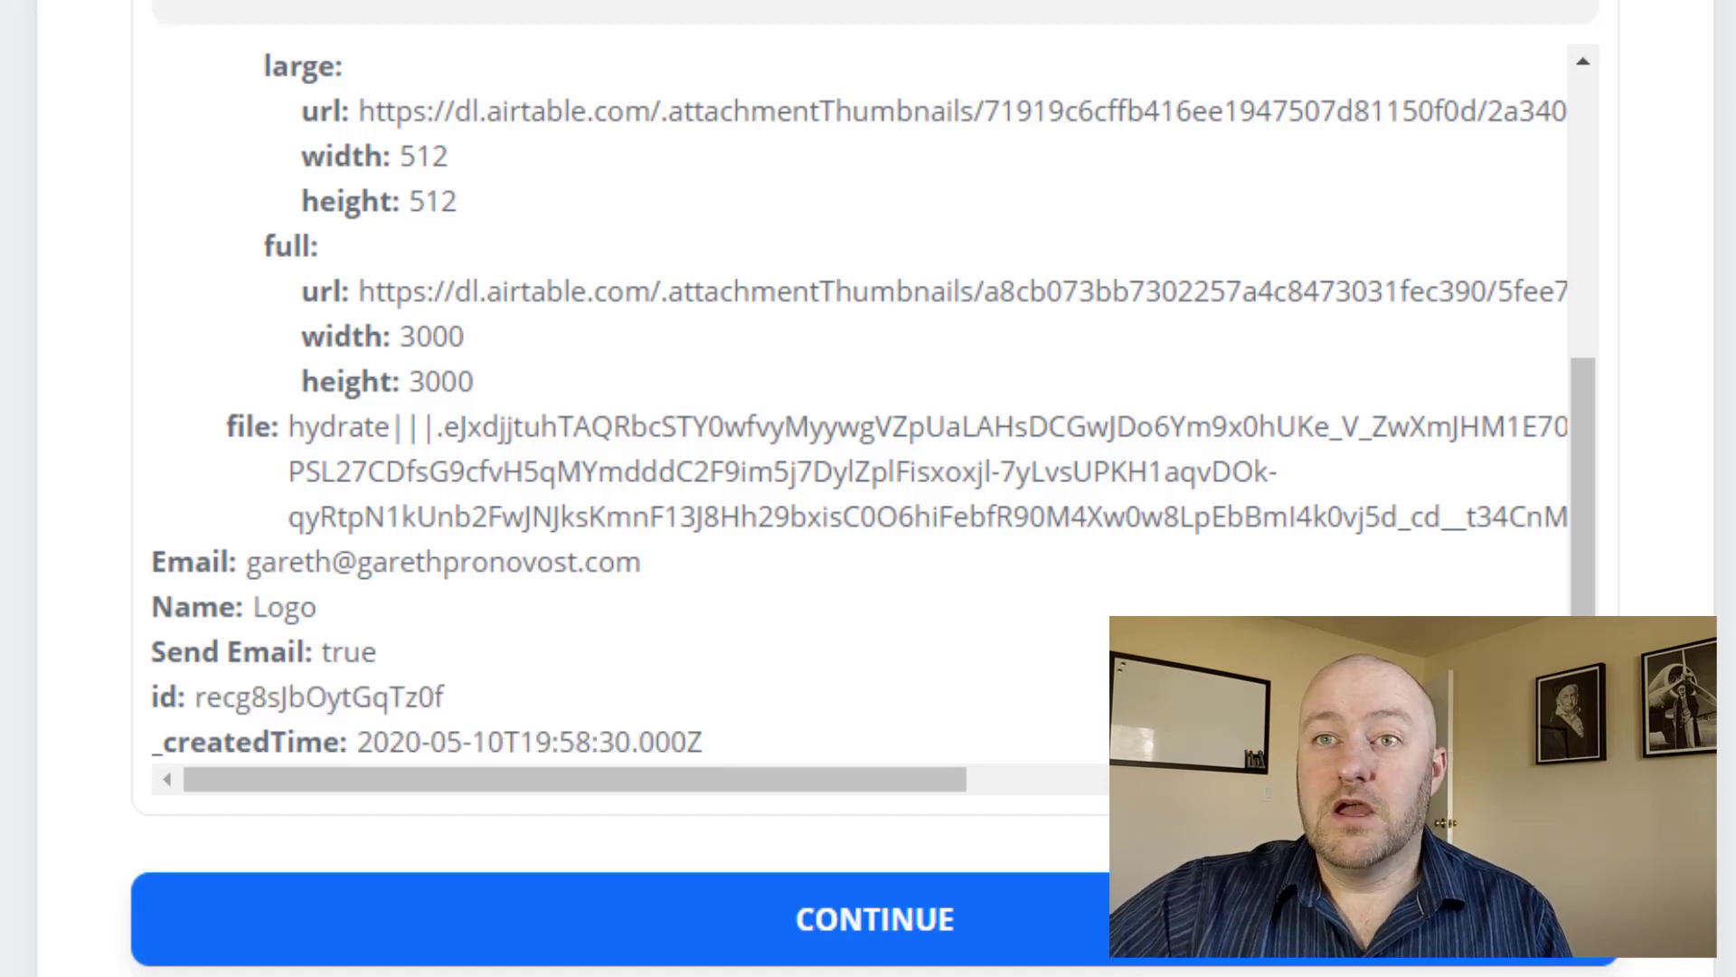
pyautogui.click(851, 919)
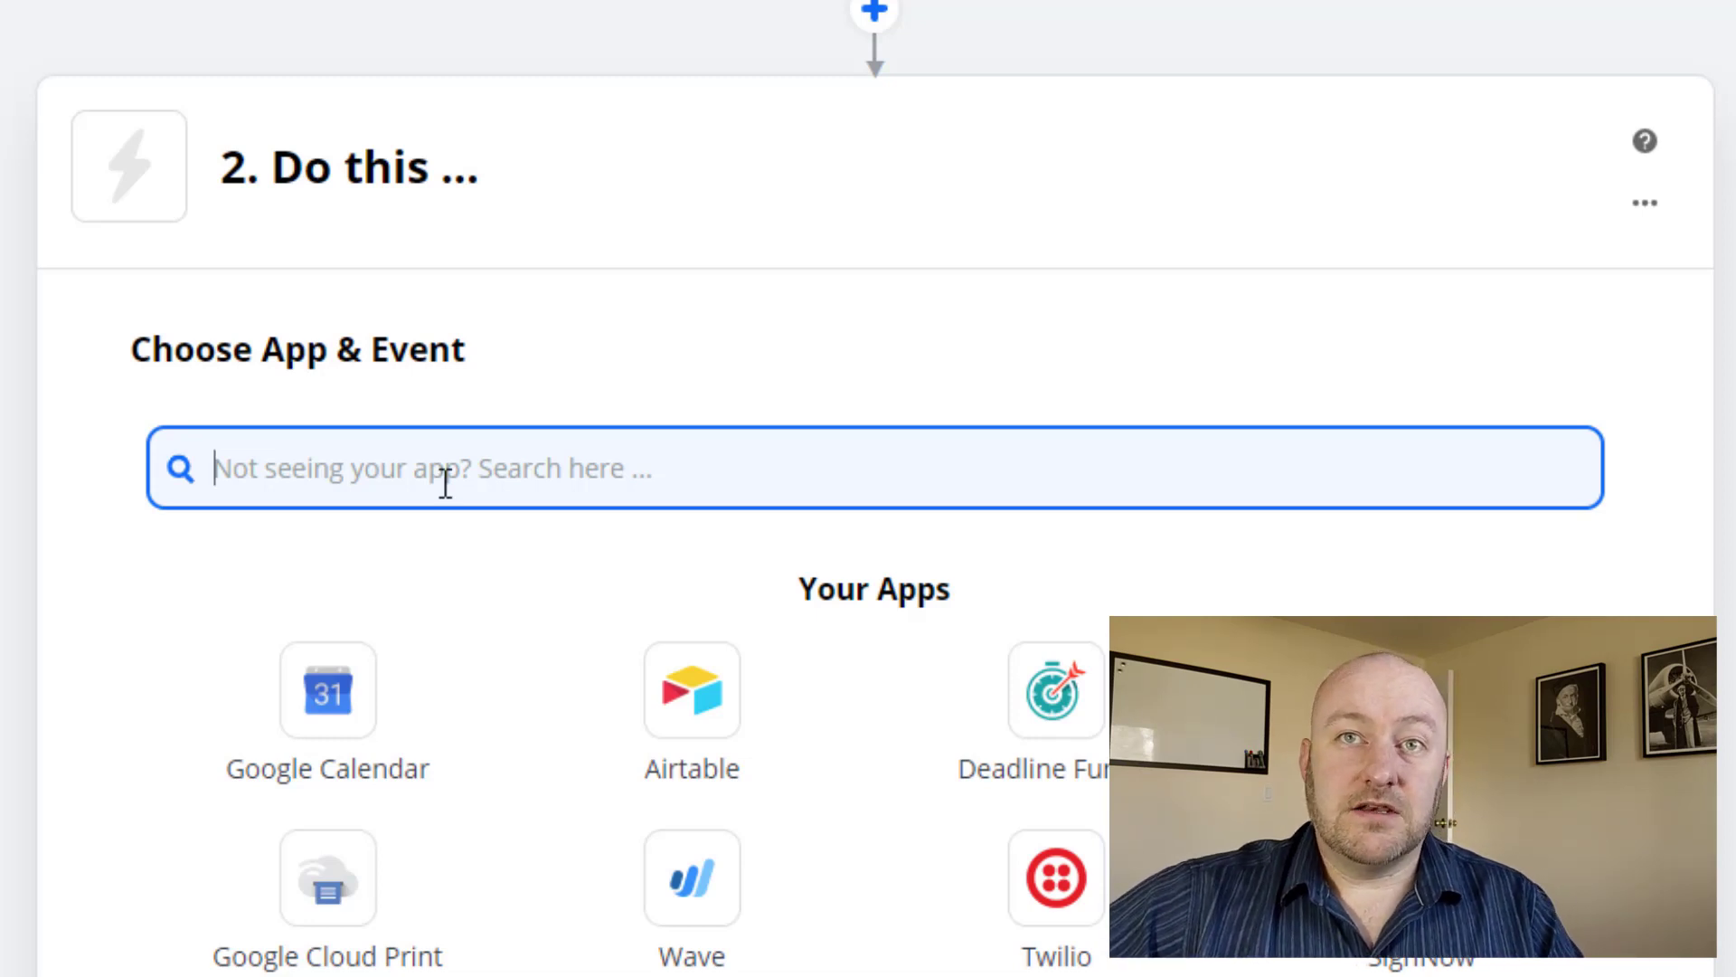
# - Make step 2 Gmail's Send Email action and connect the Gmail account
pyautogui.write('gma')
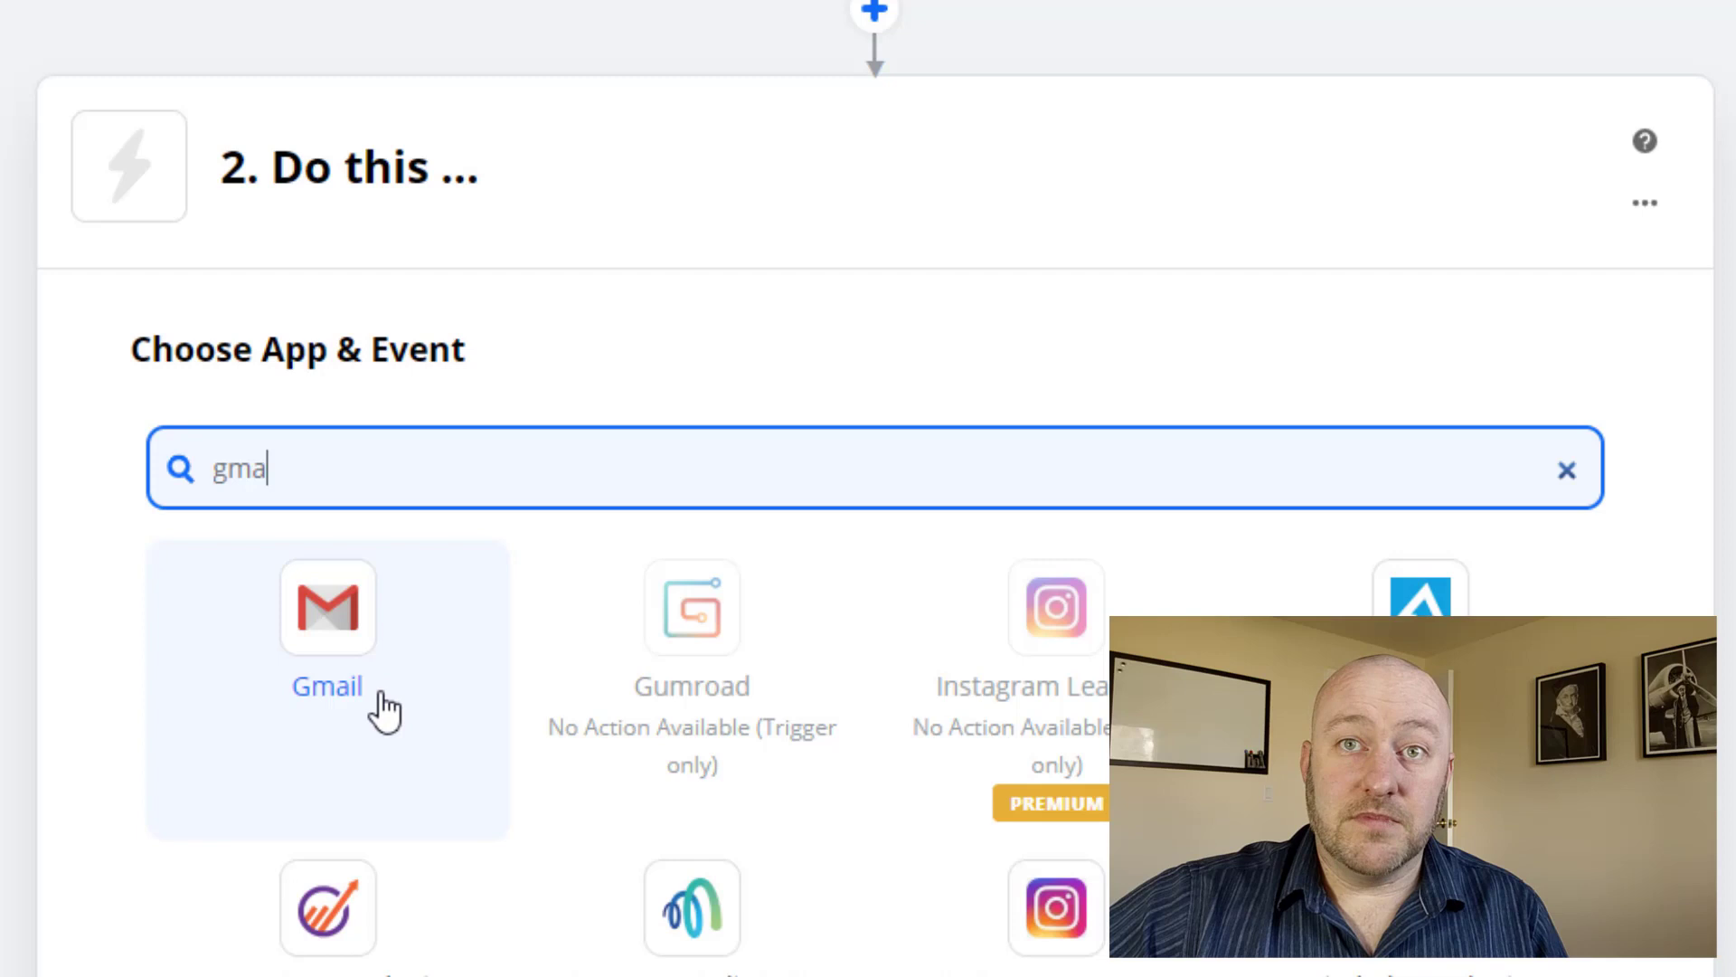
pyautogui.click(346, 658)
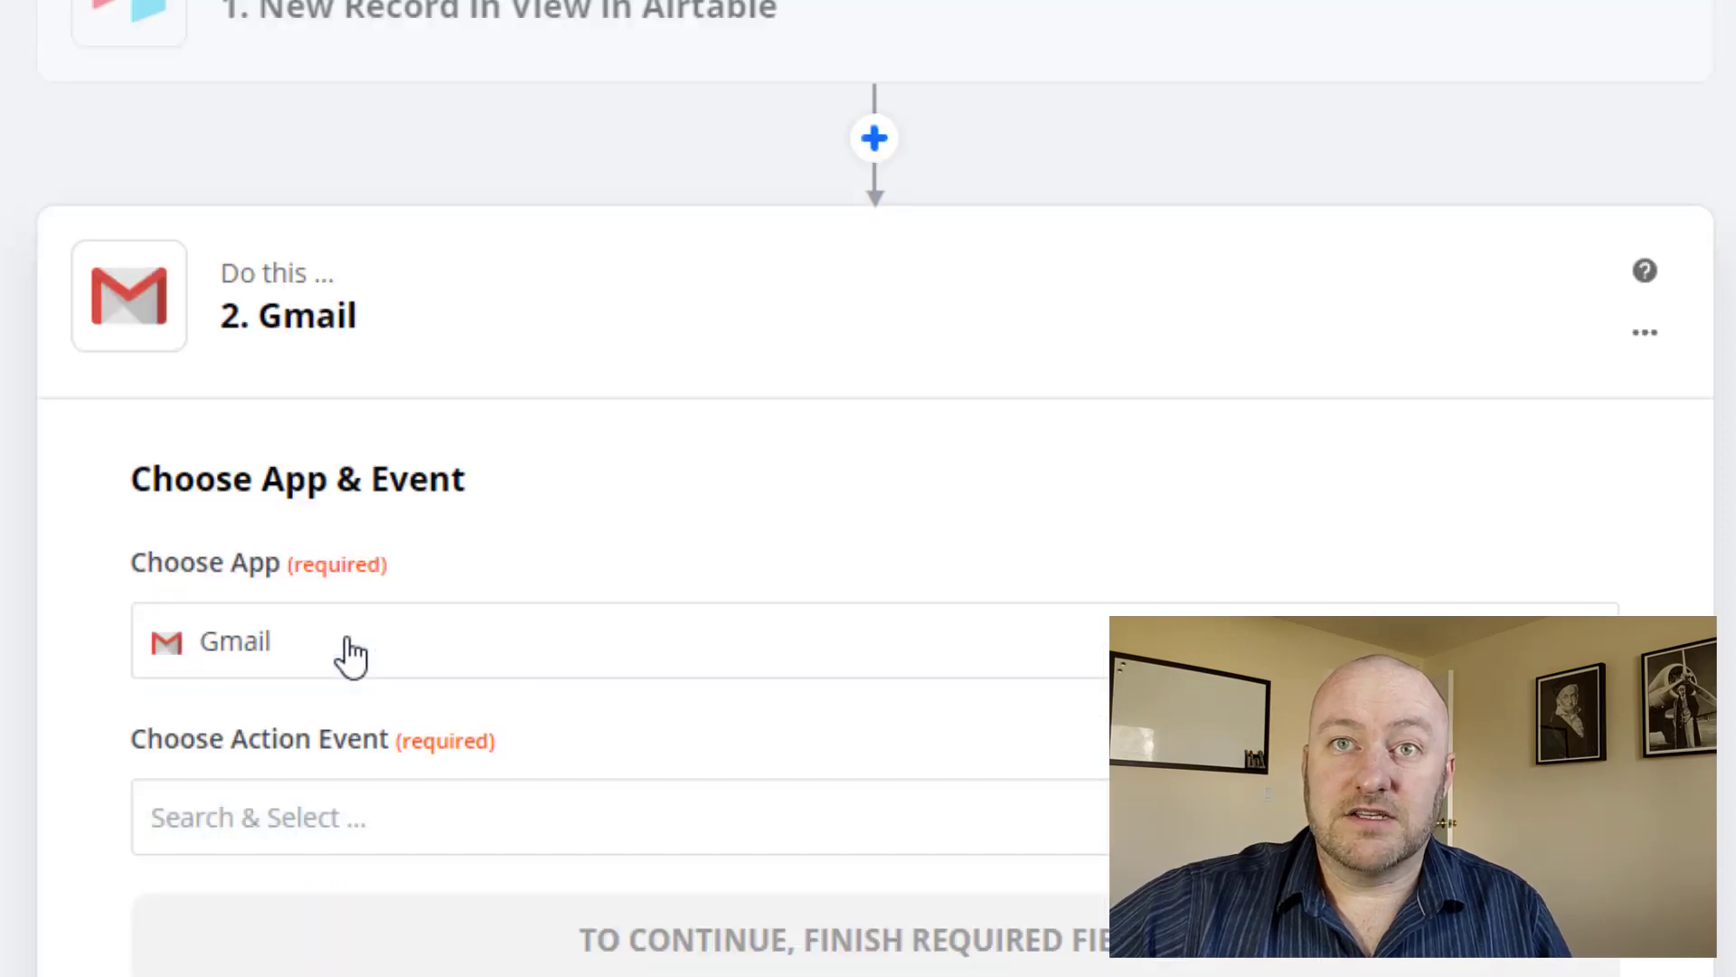
pyautogui.click(382, 802)
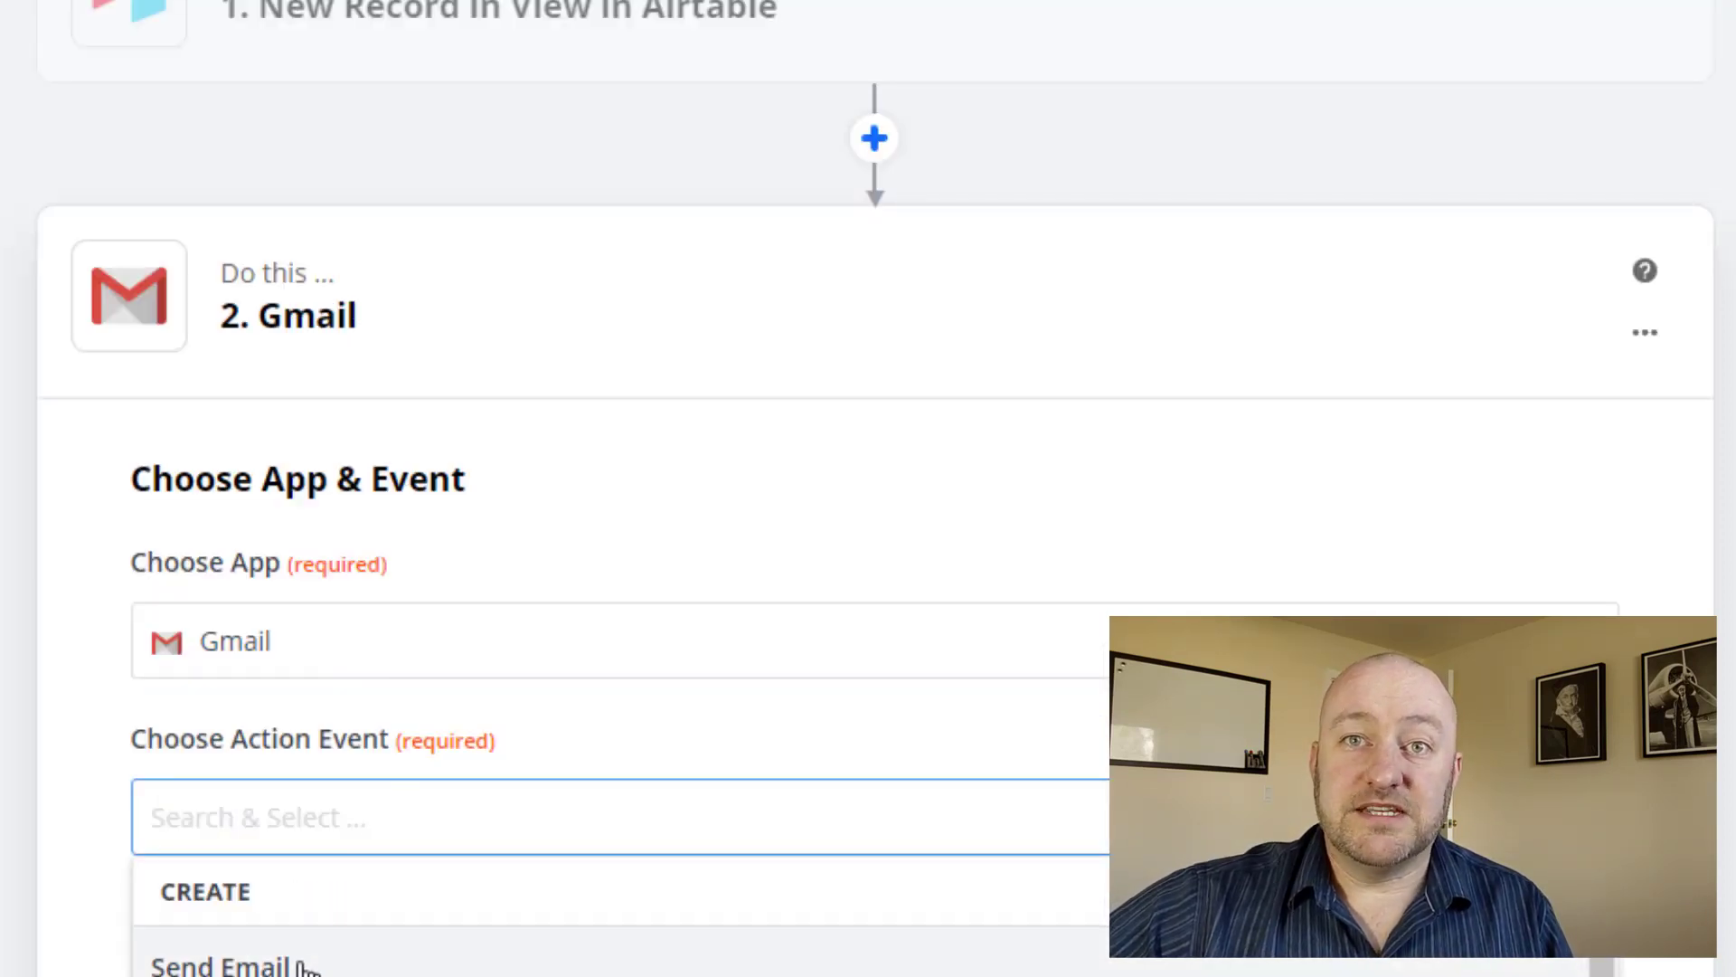
pyautogui.click(304, 951)
pyautogui.click(850, 952)
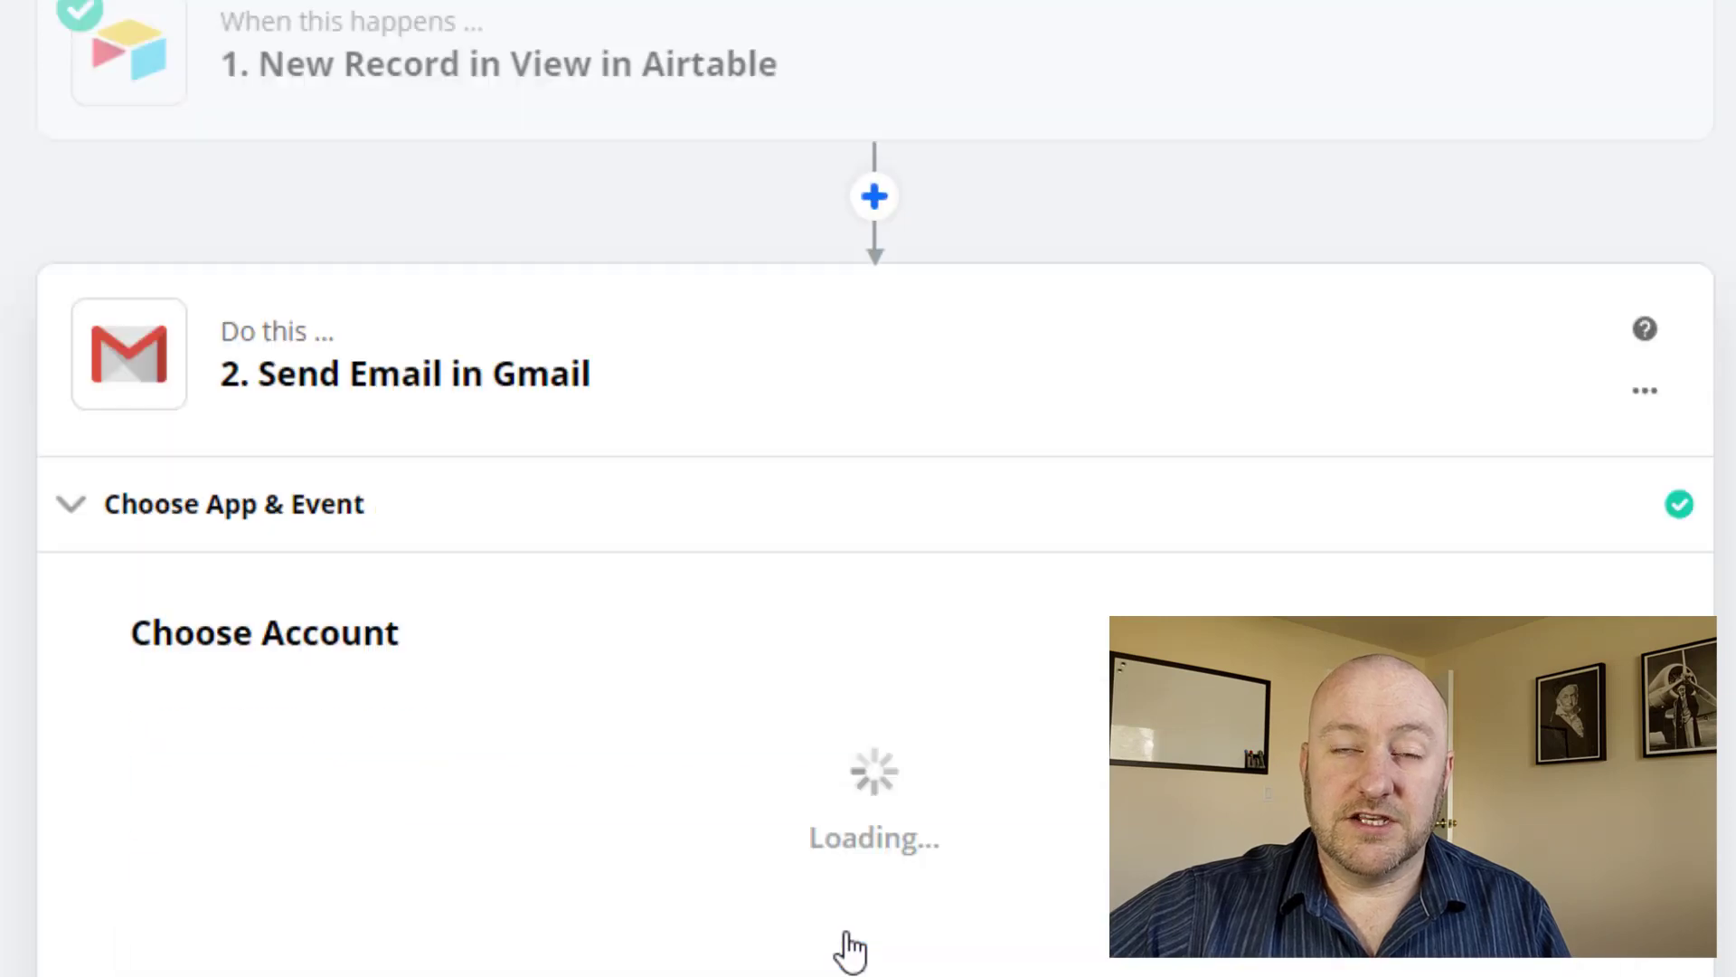
pyautogui.click(751, 758)
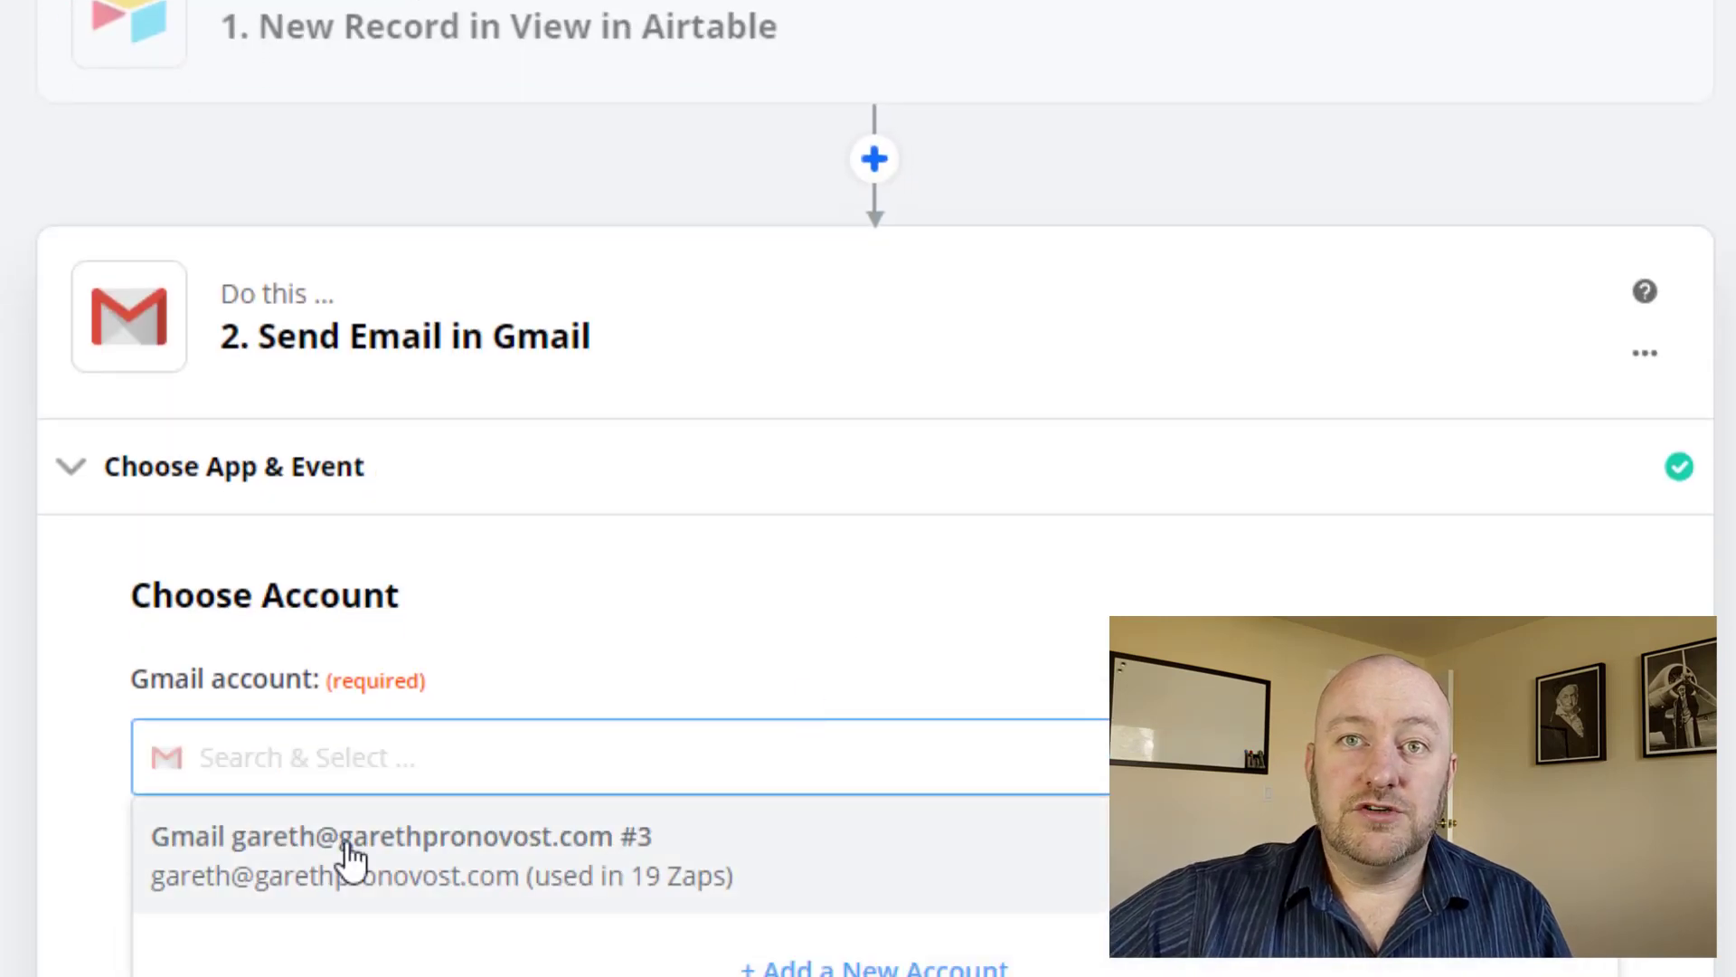
pyautogui.click(349, 860)
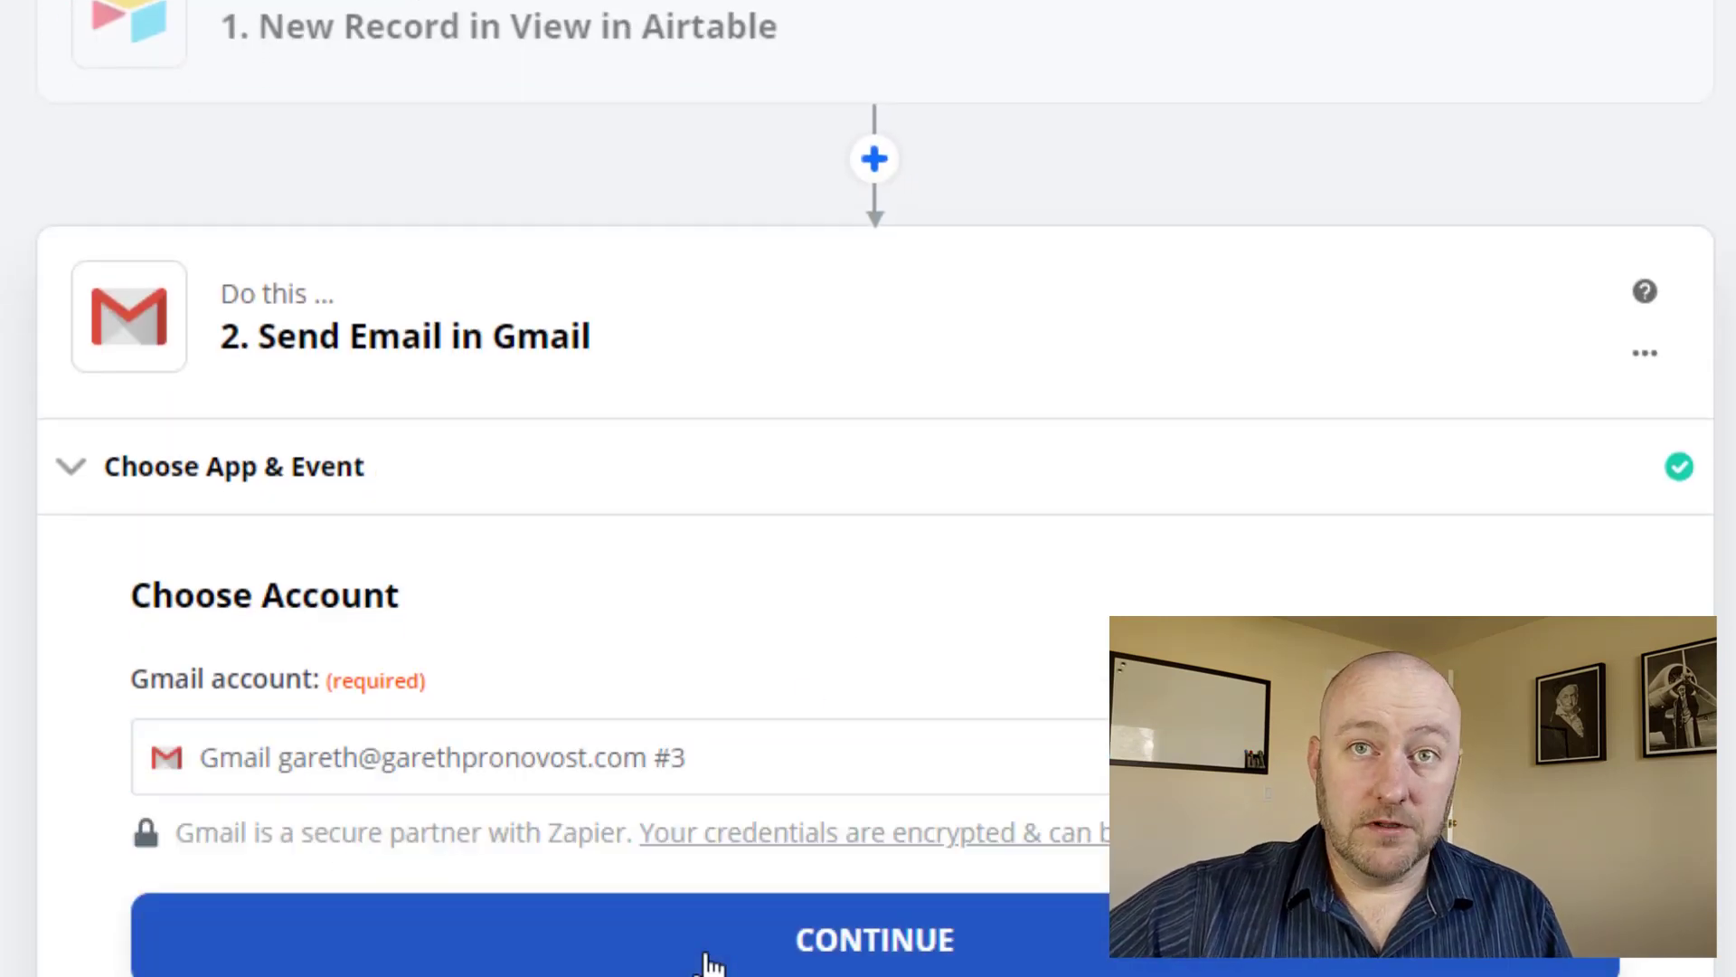
pyautogui.click(706, 958)
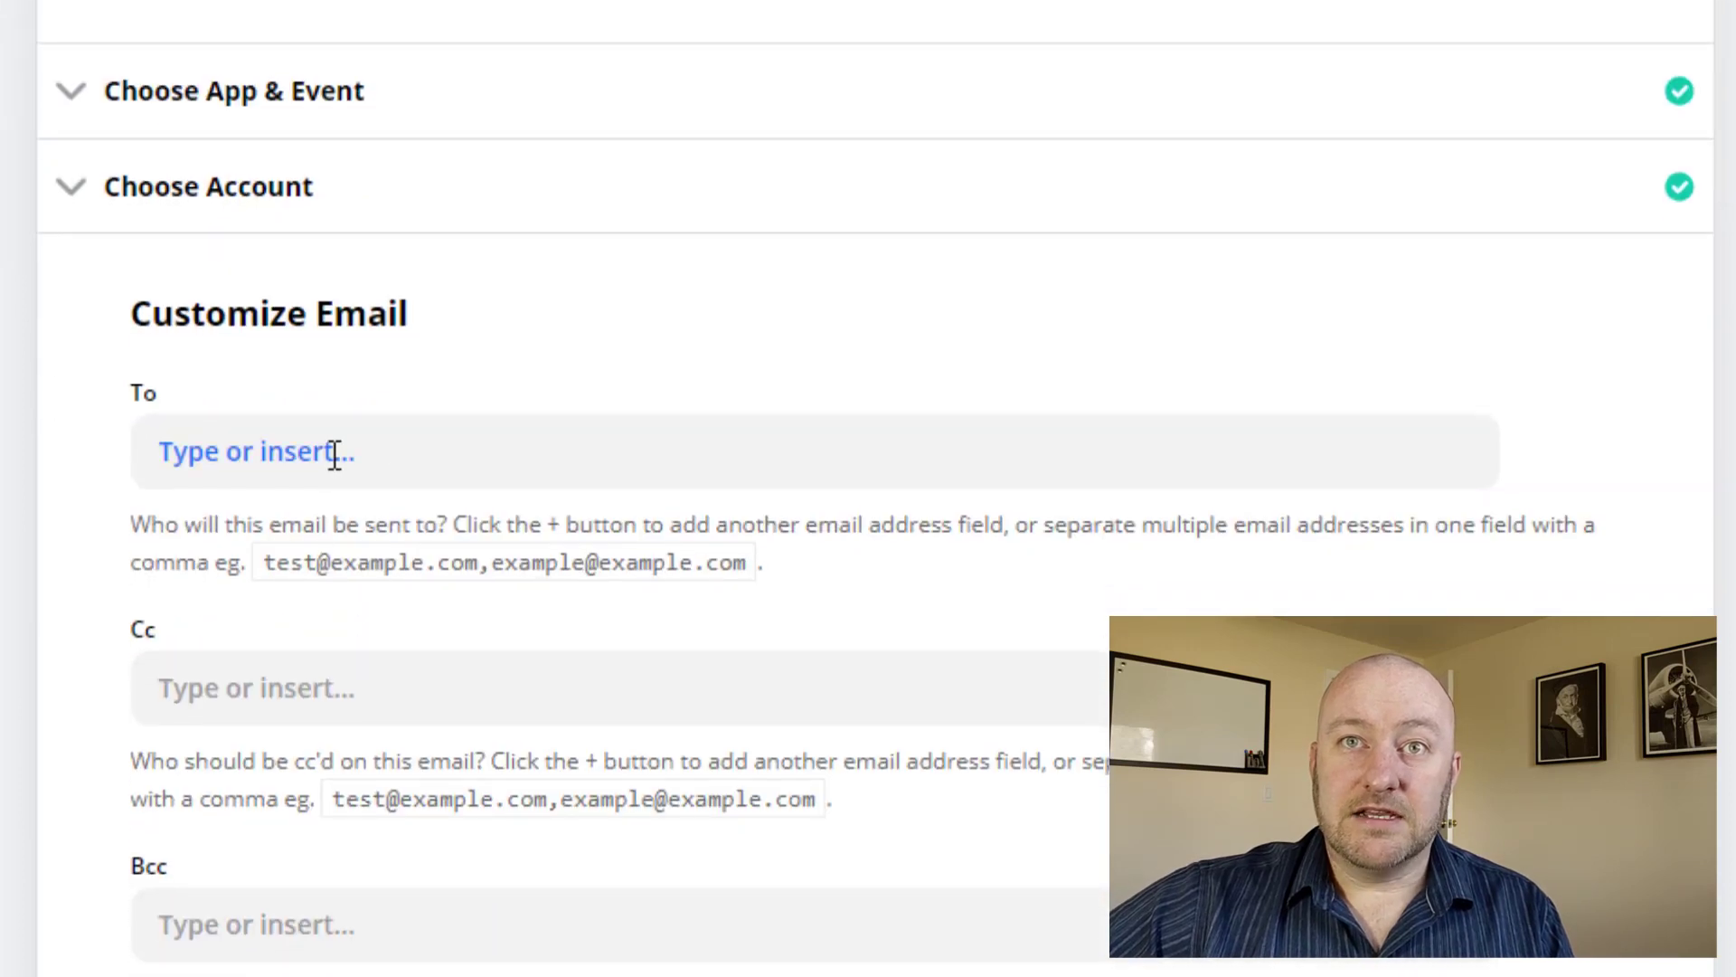
# - Address the email to the Airtable record's Email value and choose the first sender address
pyautogui.click(334, 454)
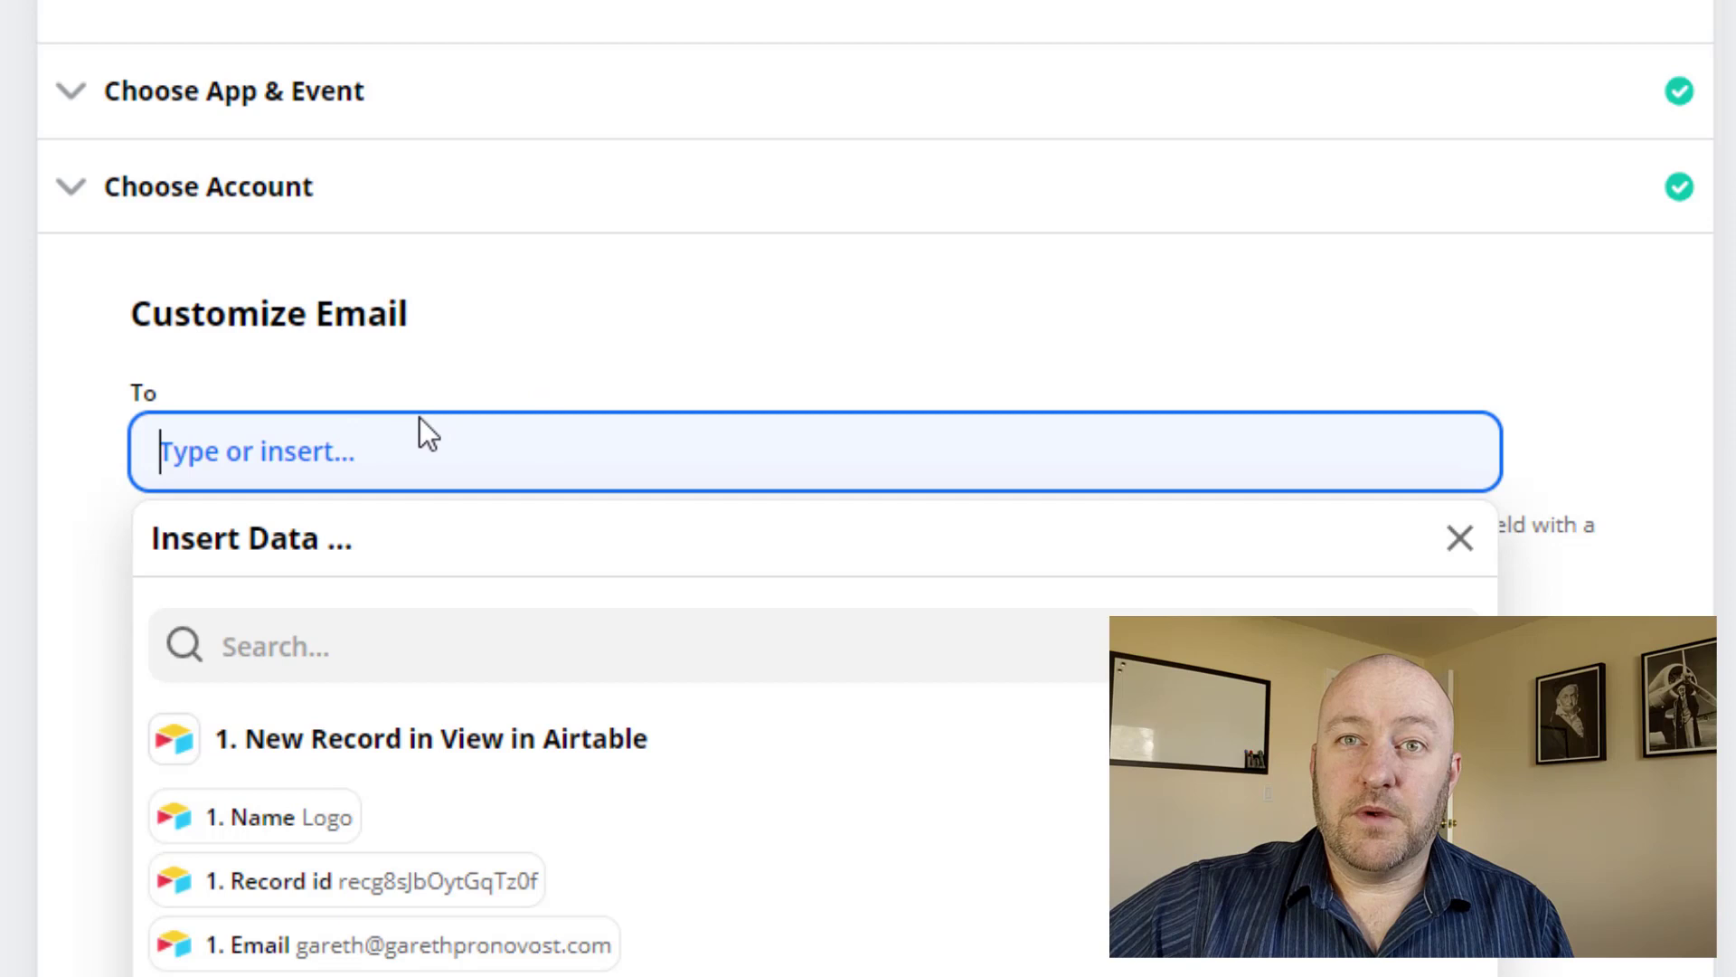
pyautogui.scroll(-2, 284, 237)
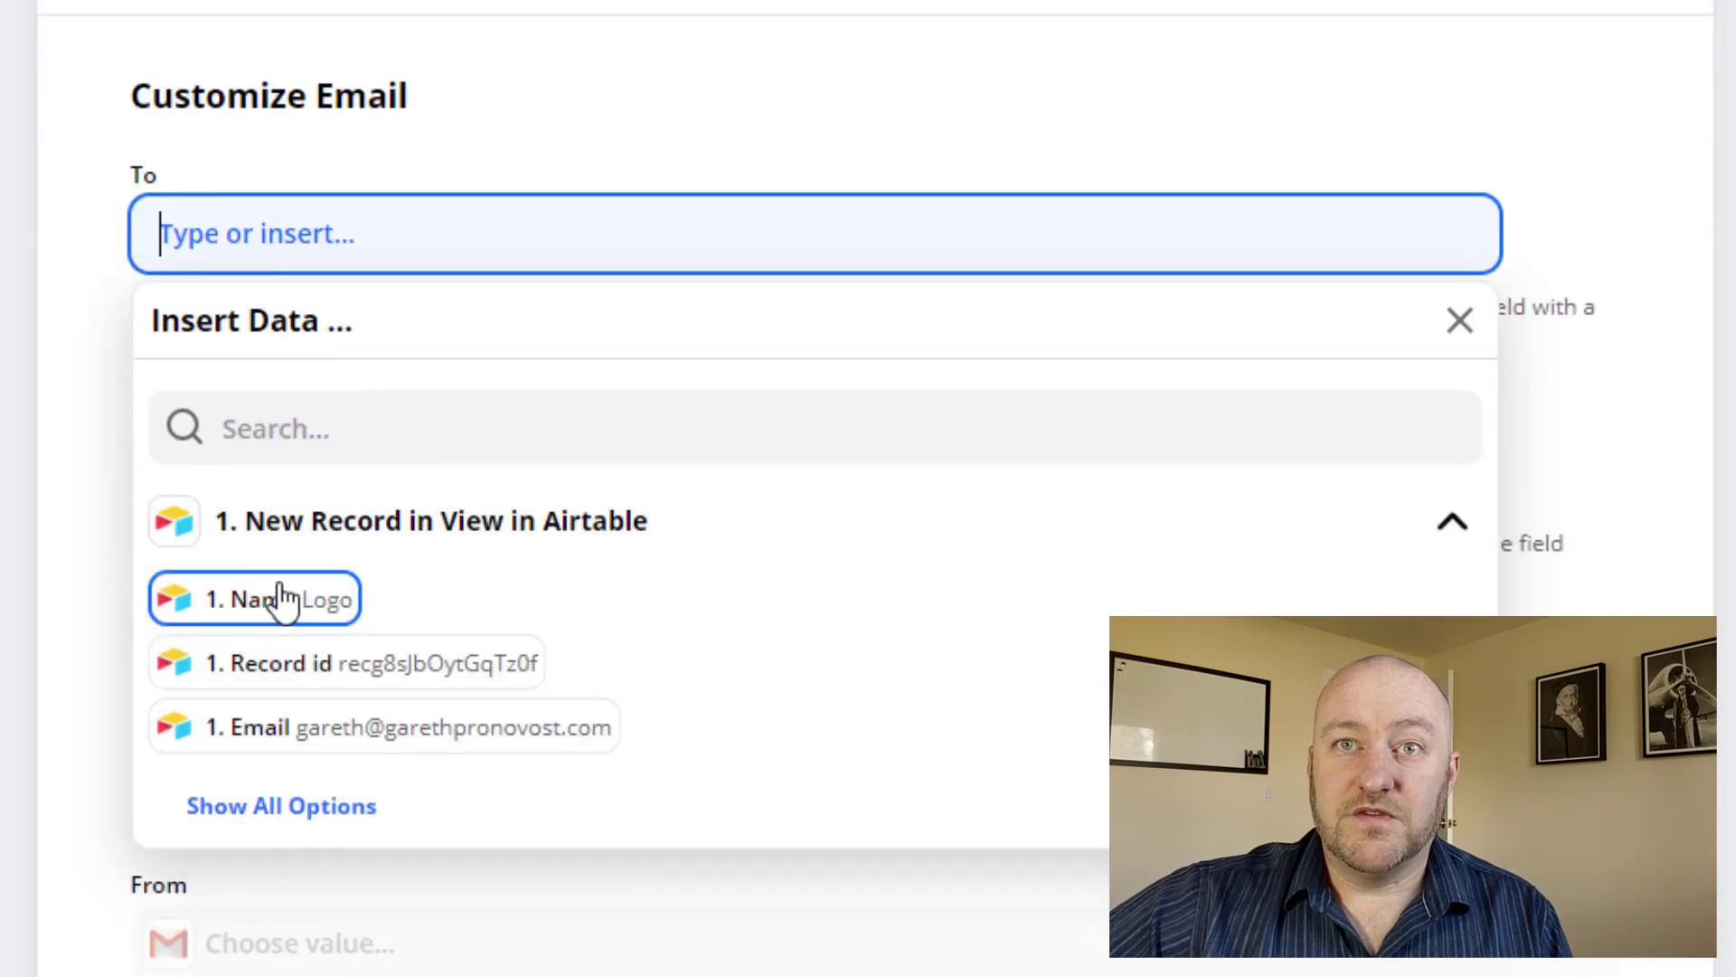
pyautogui.click(312, 751)
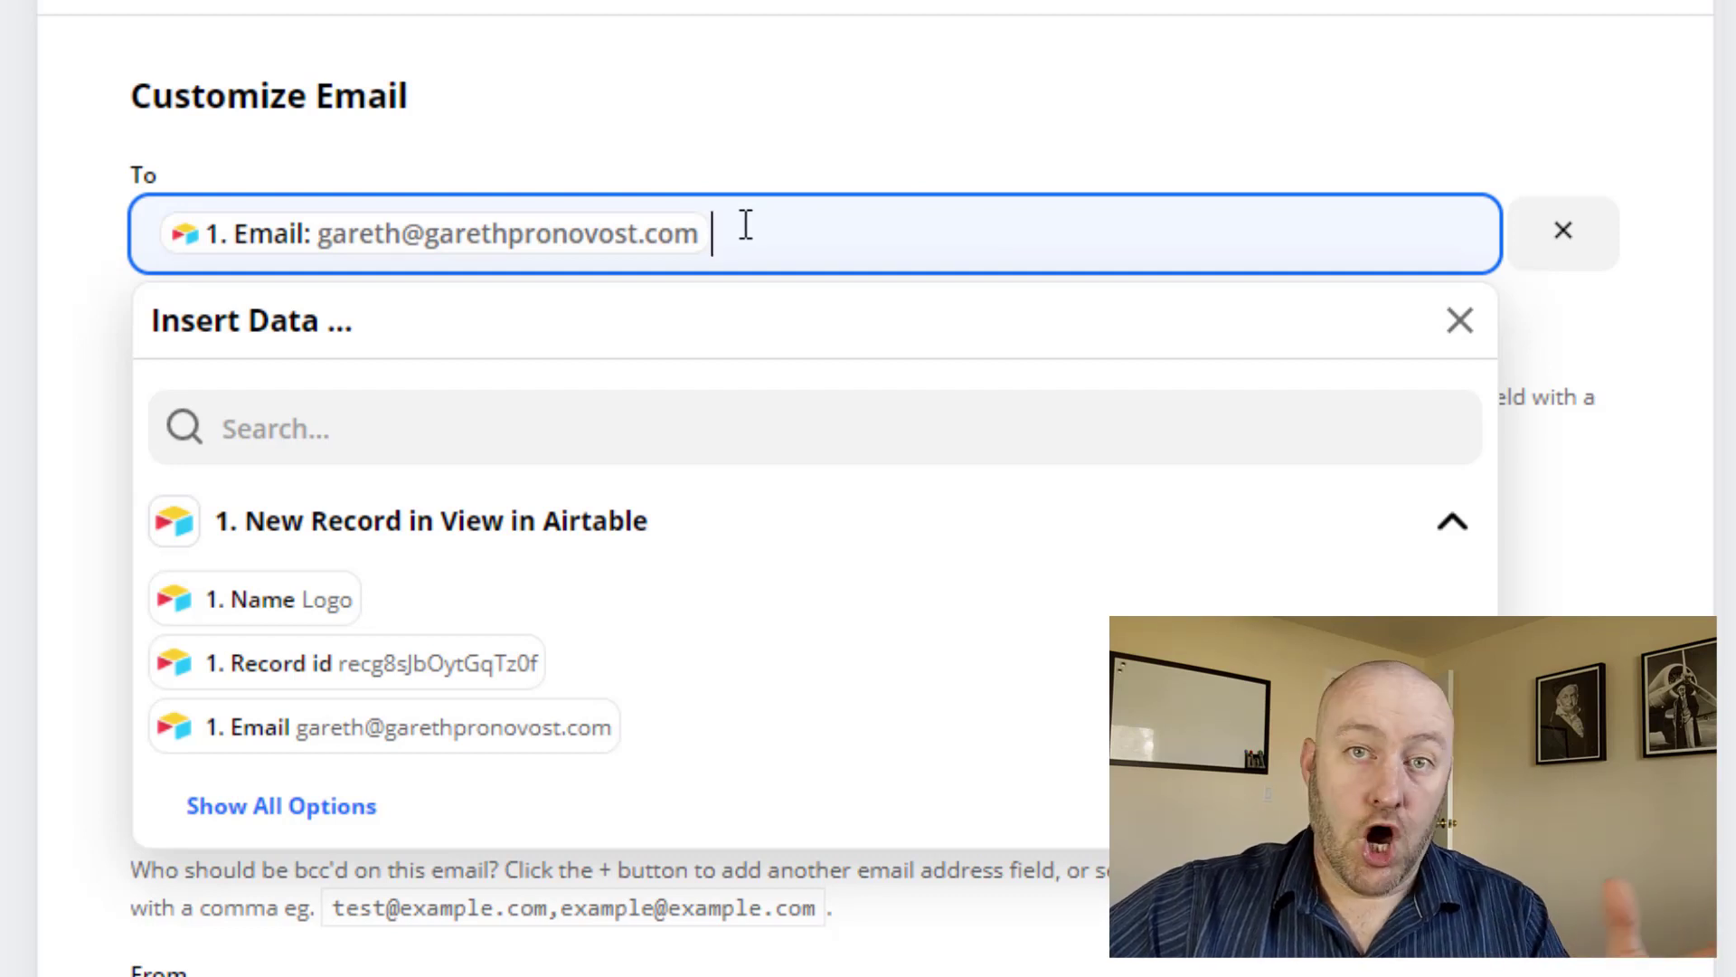
pyautogui.press('Escape')
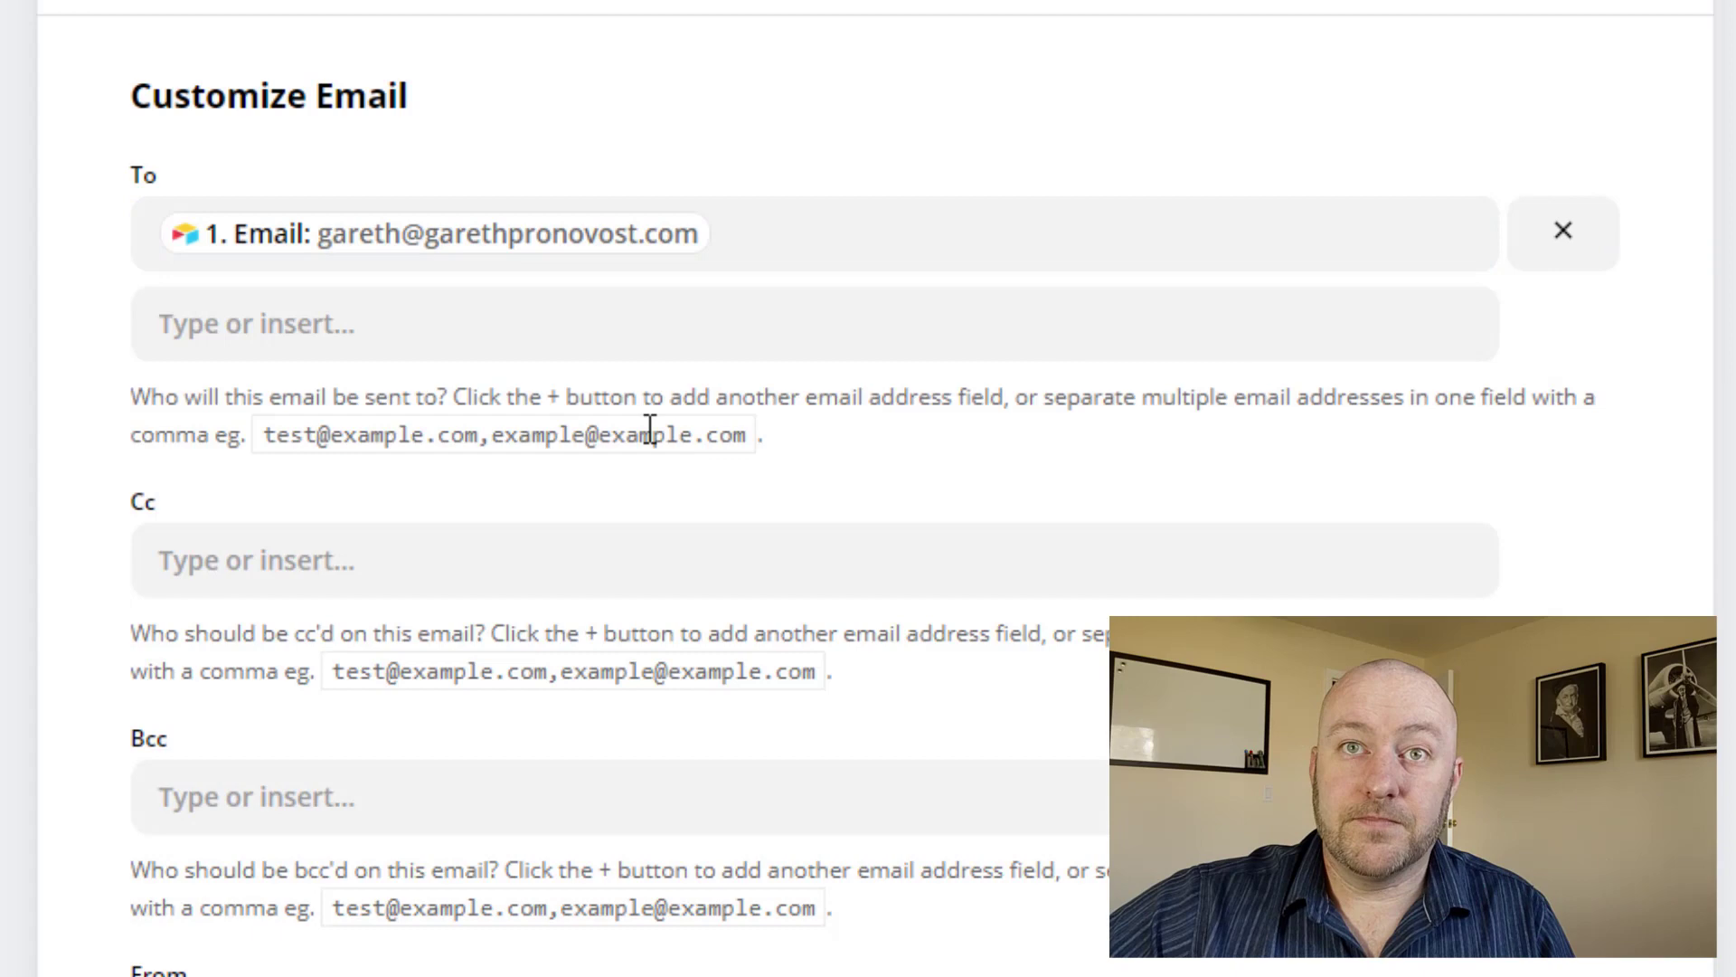
pyautogui.scroll(-6, 615, 443)
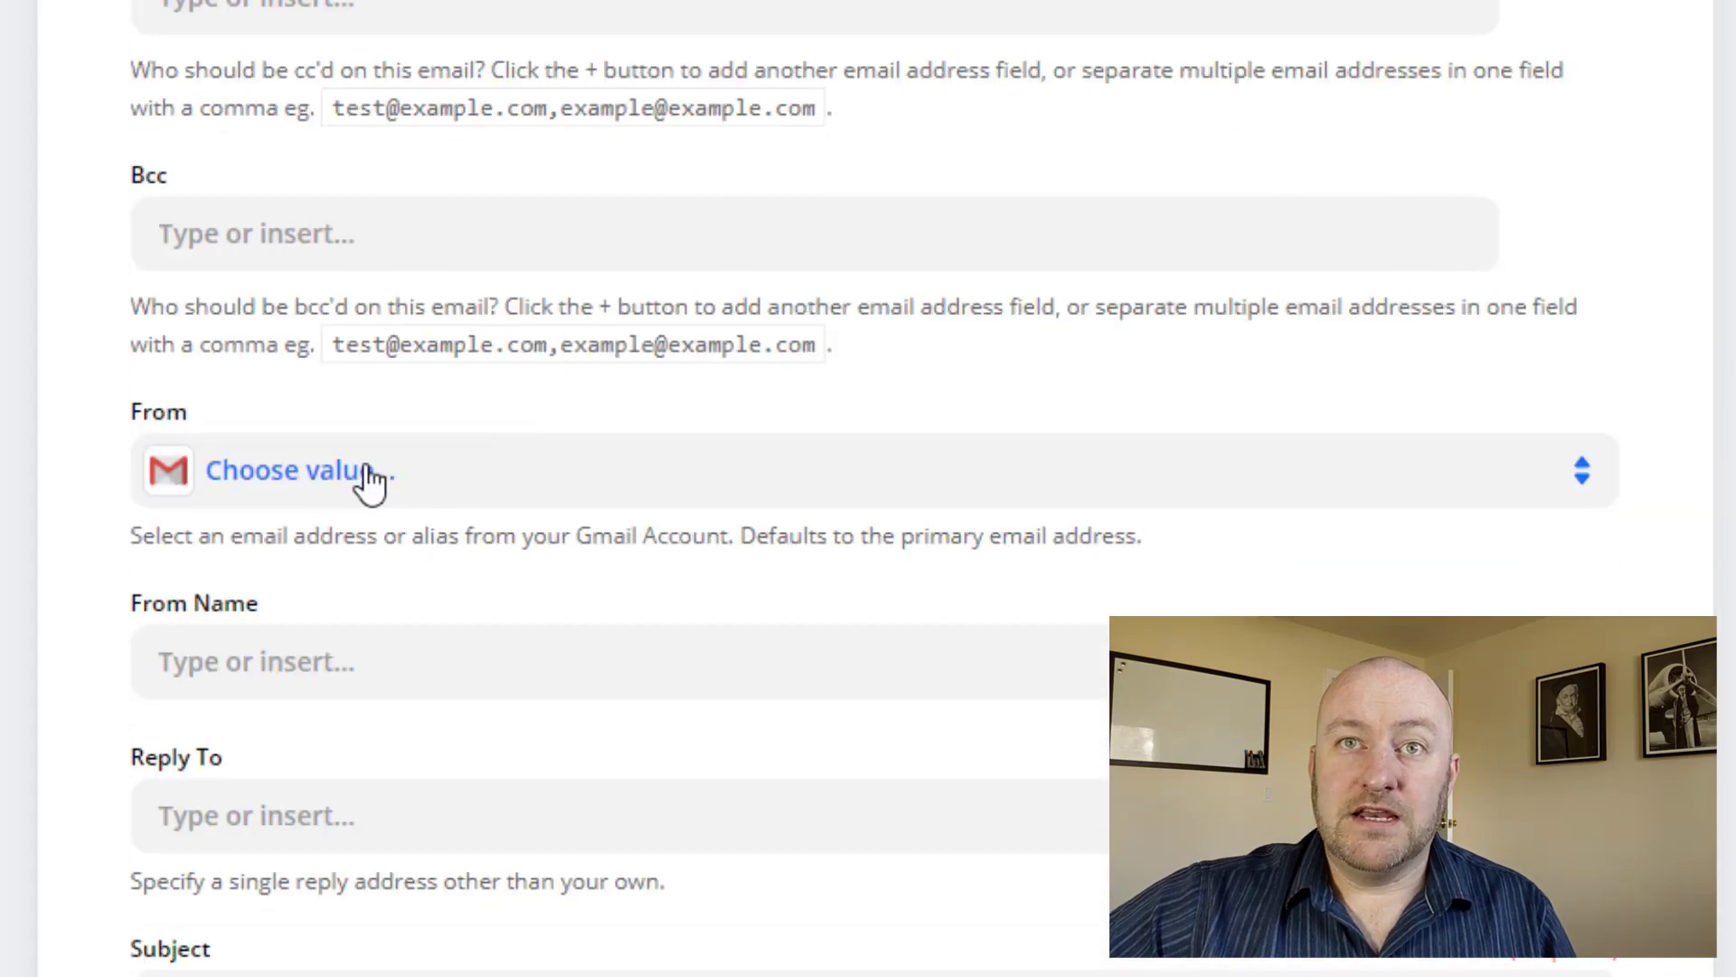
pyautogui.click(370, 482)
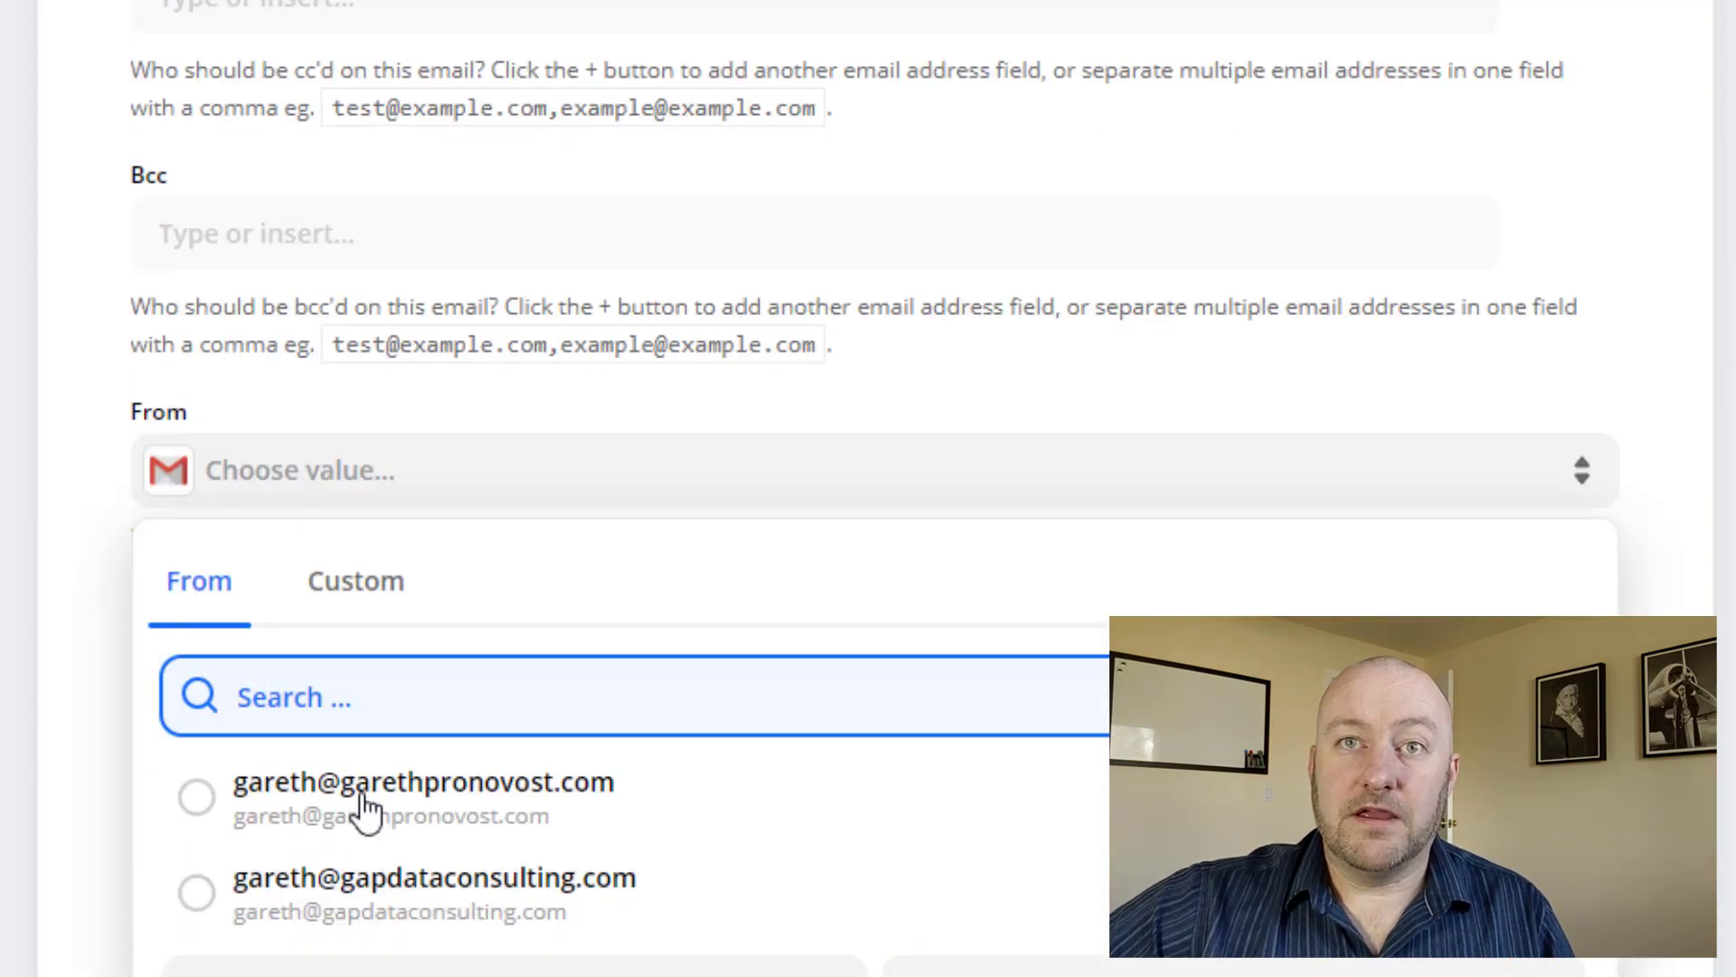
pyautogui.click(366, 807)
pyautogui.scroll(-4, 186, 407)
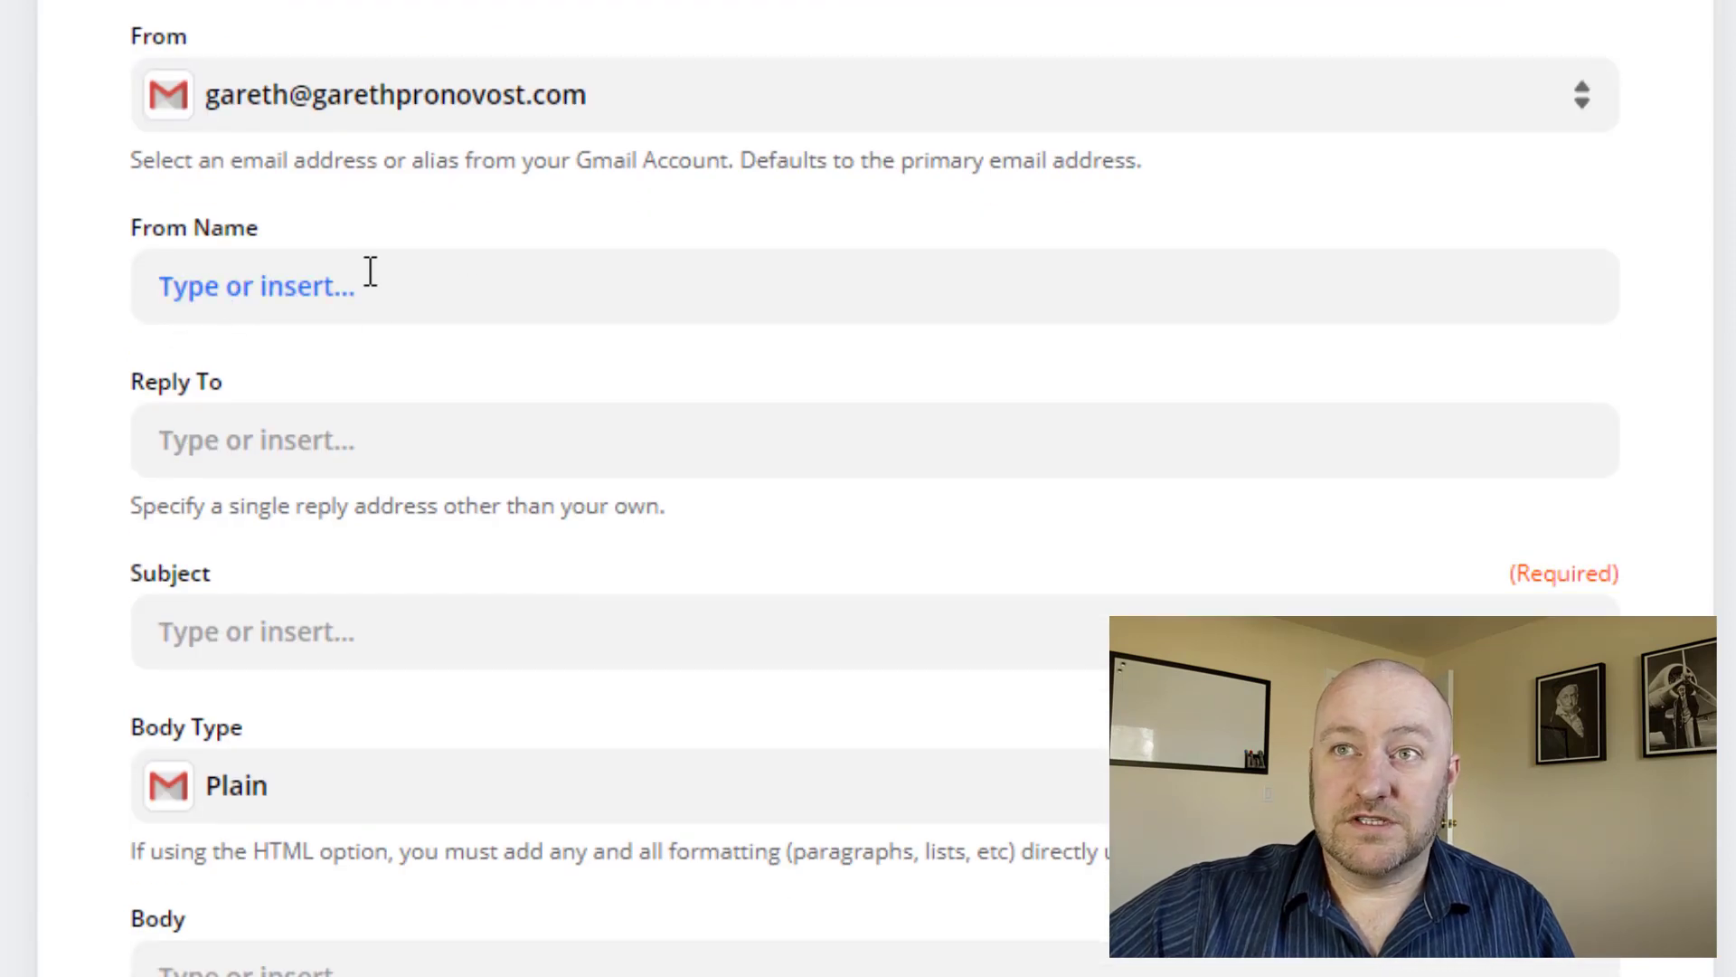
pyautogui.click(345, 633)
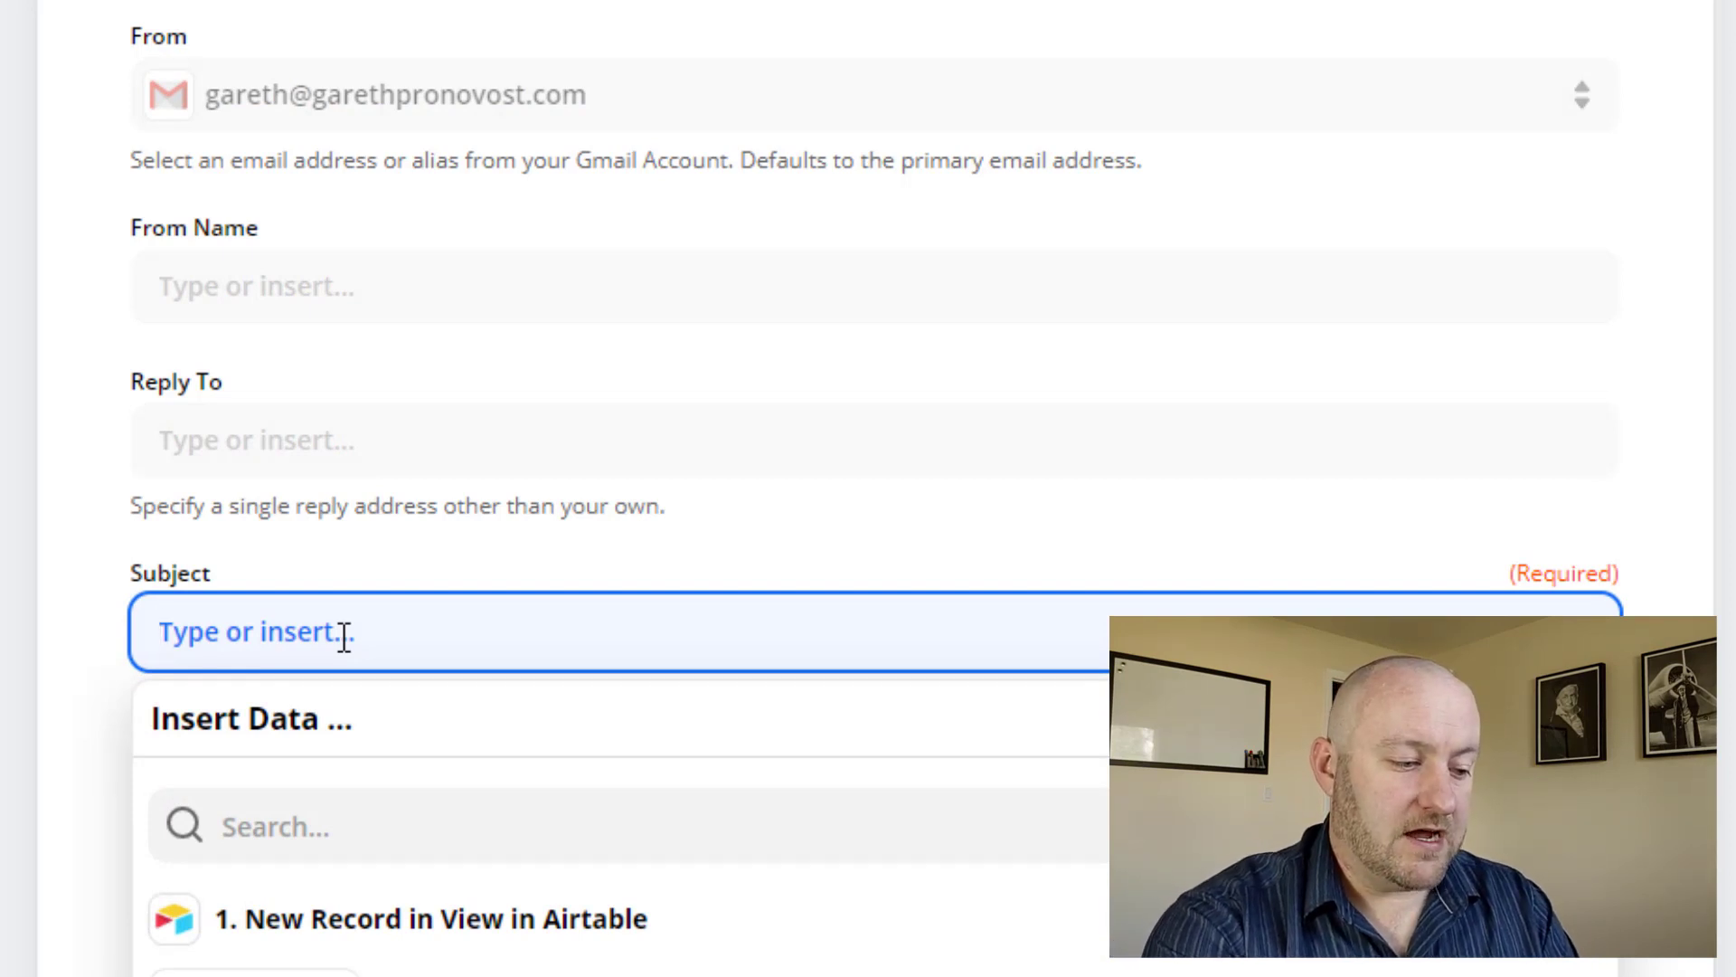
# - Set the subject to 'Email Attachment Automation' and keep the body type Plain
pyautogui.write('Email Atta')
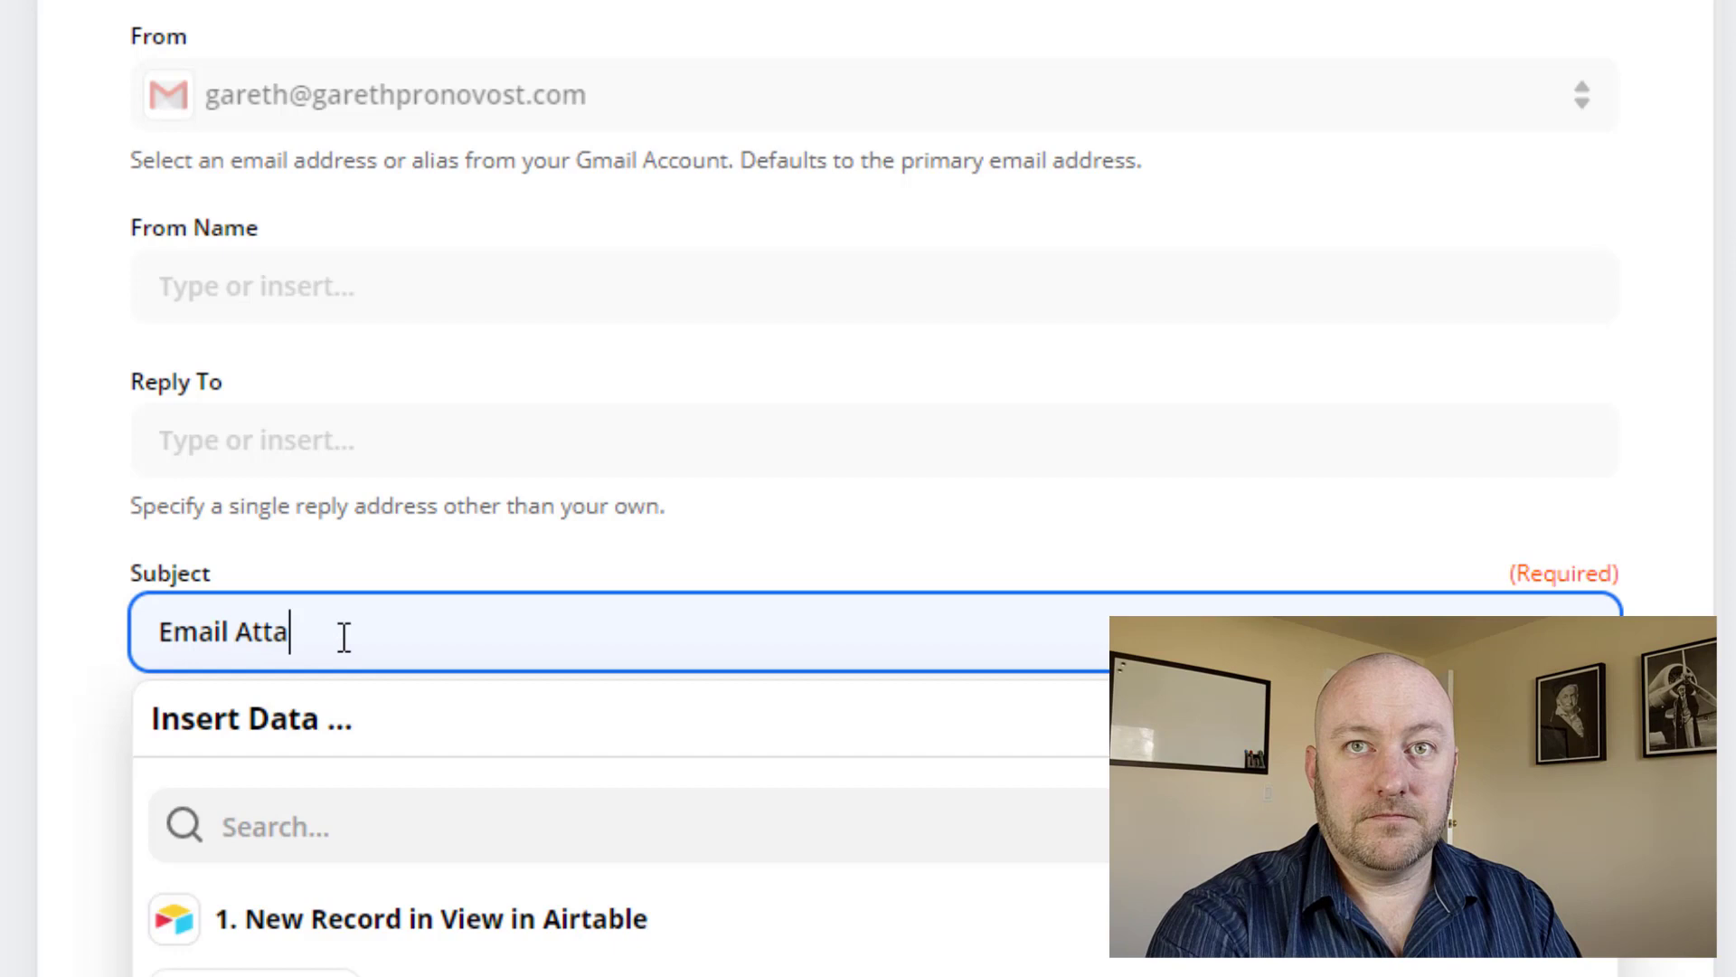
pyautogui.write('chment Auto')
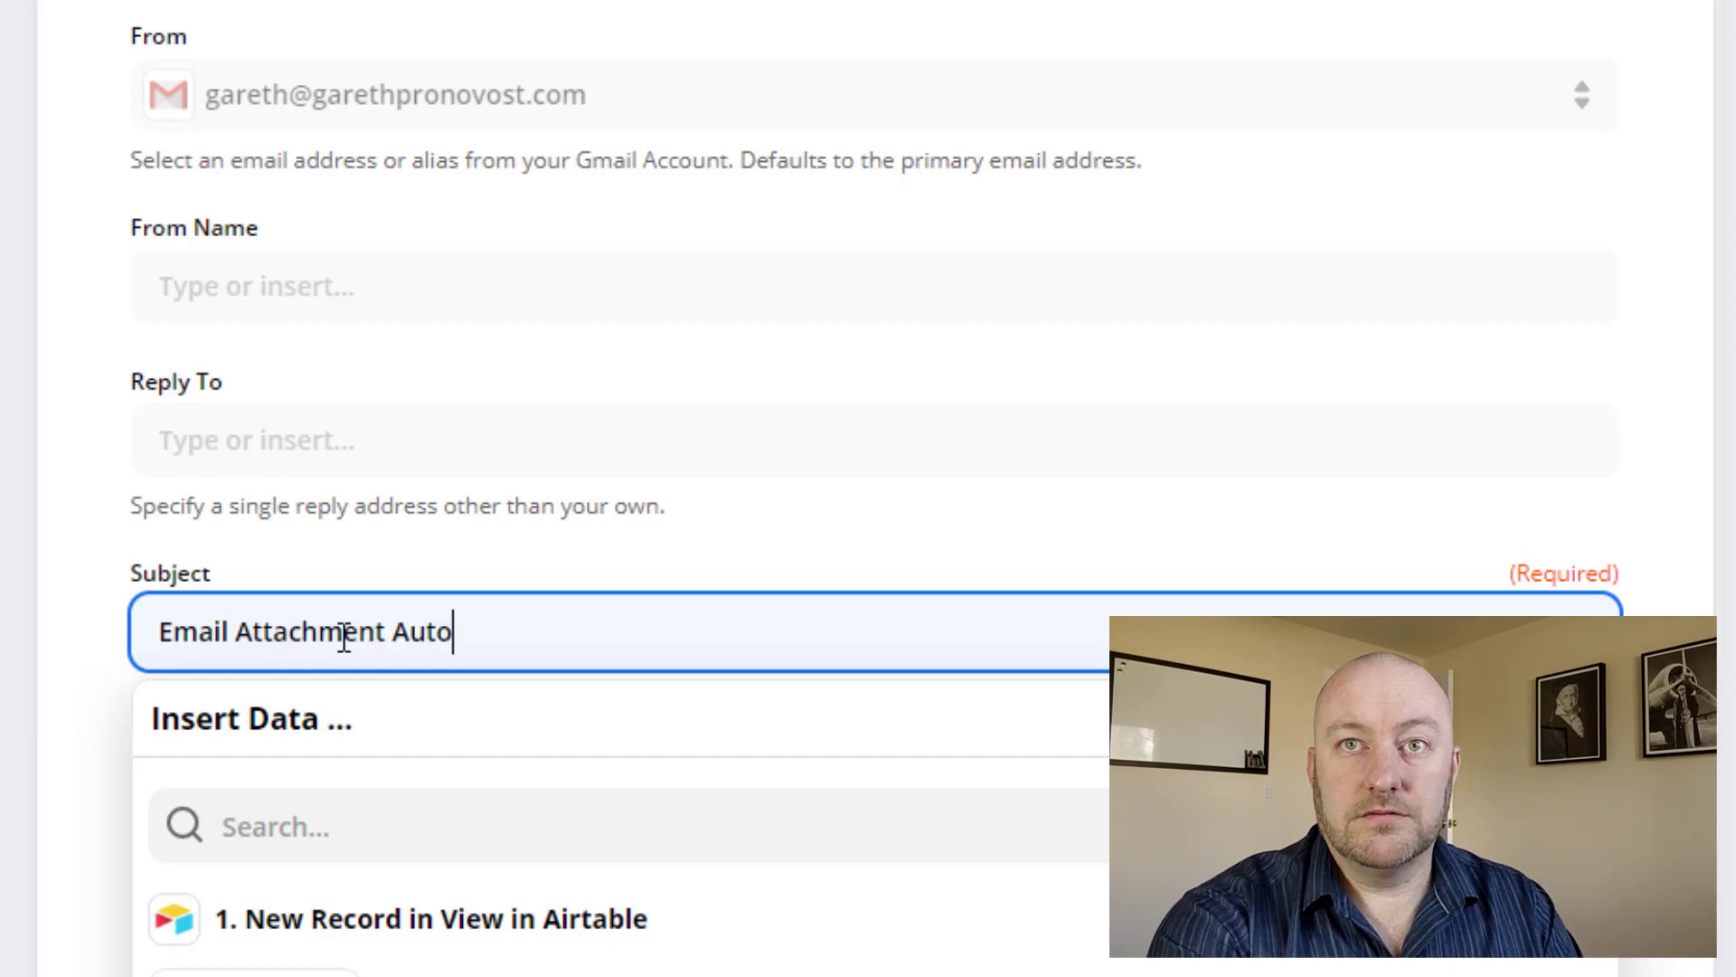
pyautogui.write('mation')
pyautogui.press('Tab')
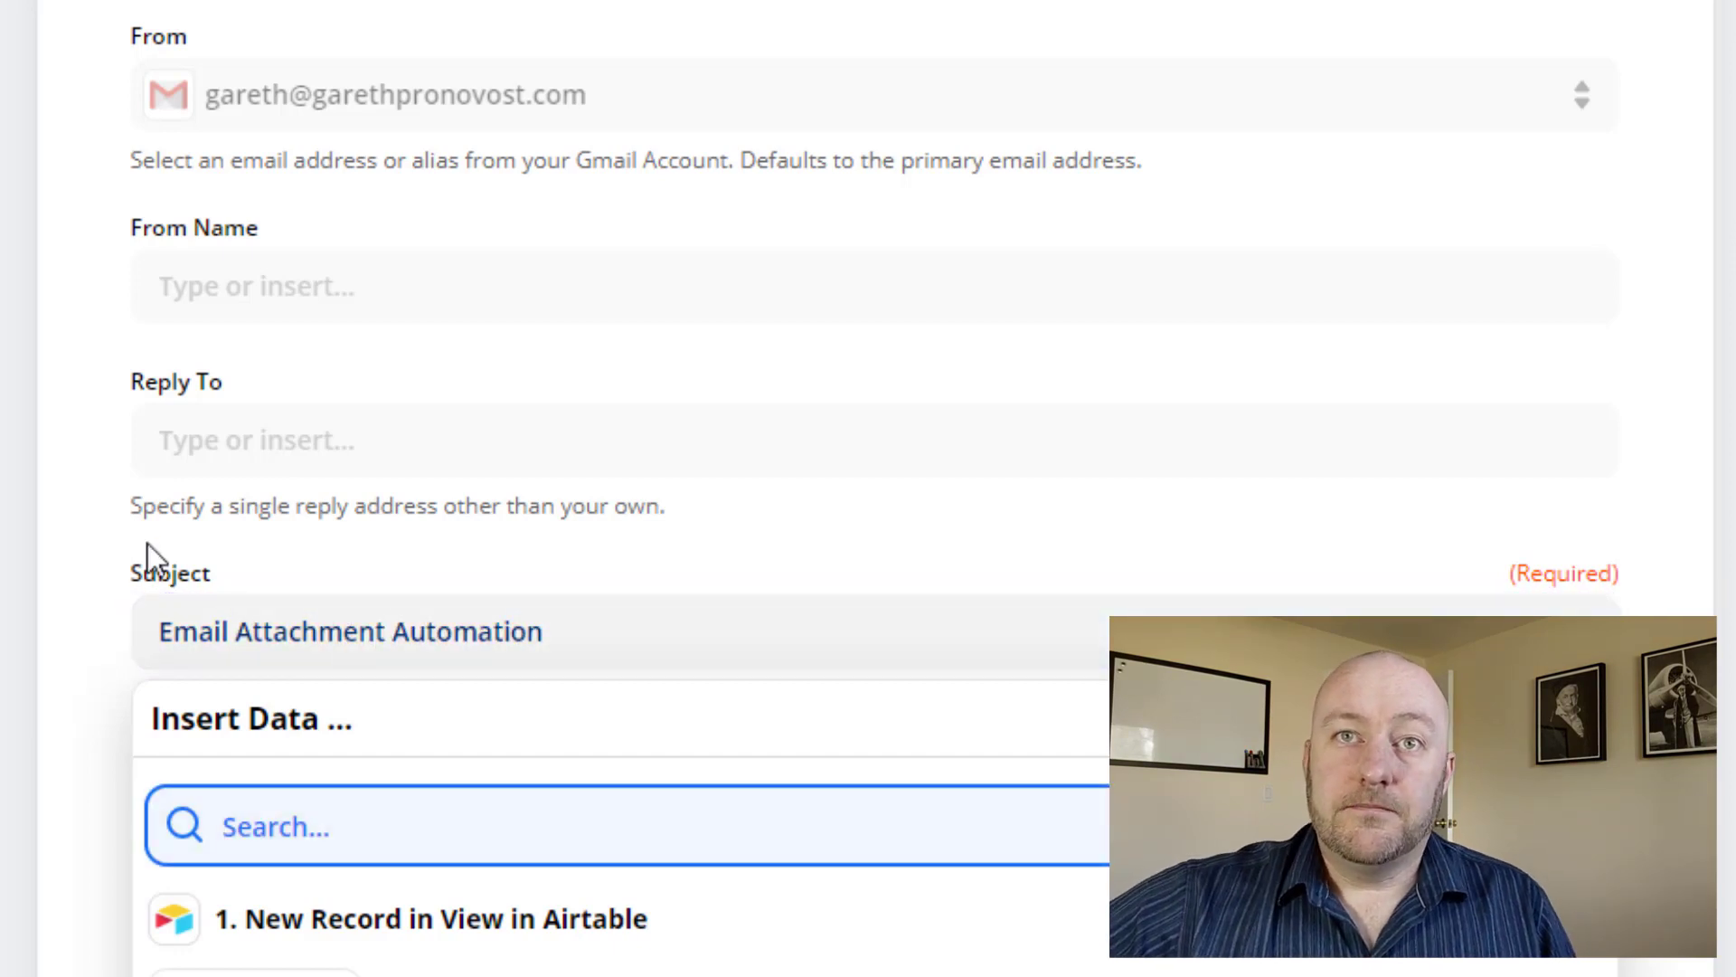
pyautogui.click(151, 546)
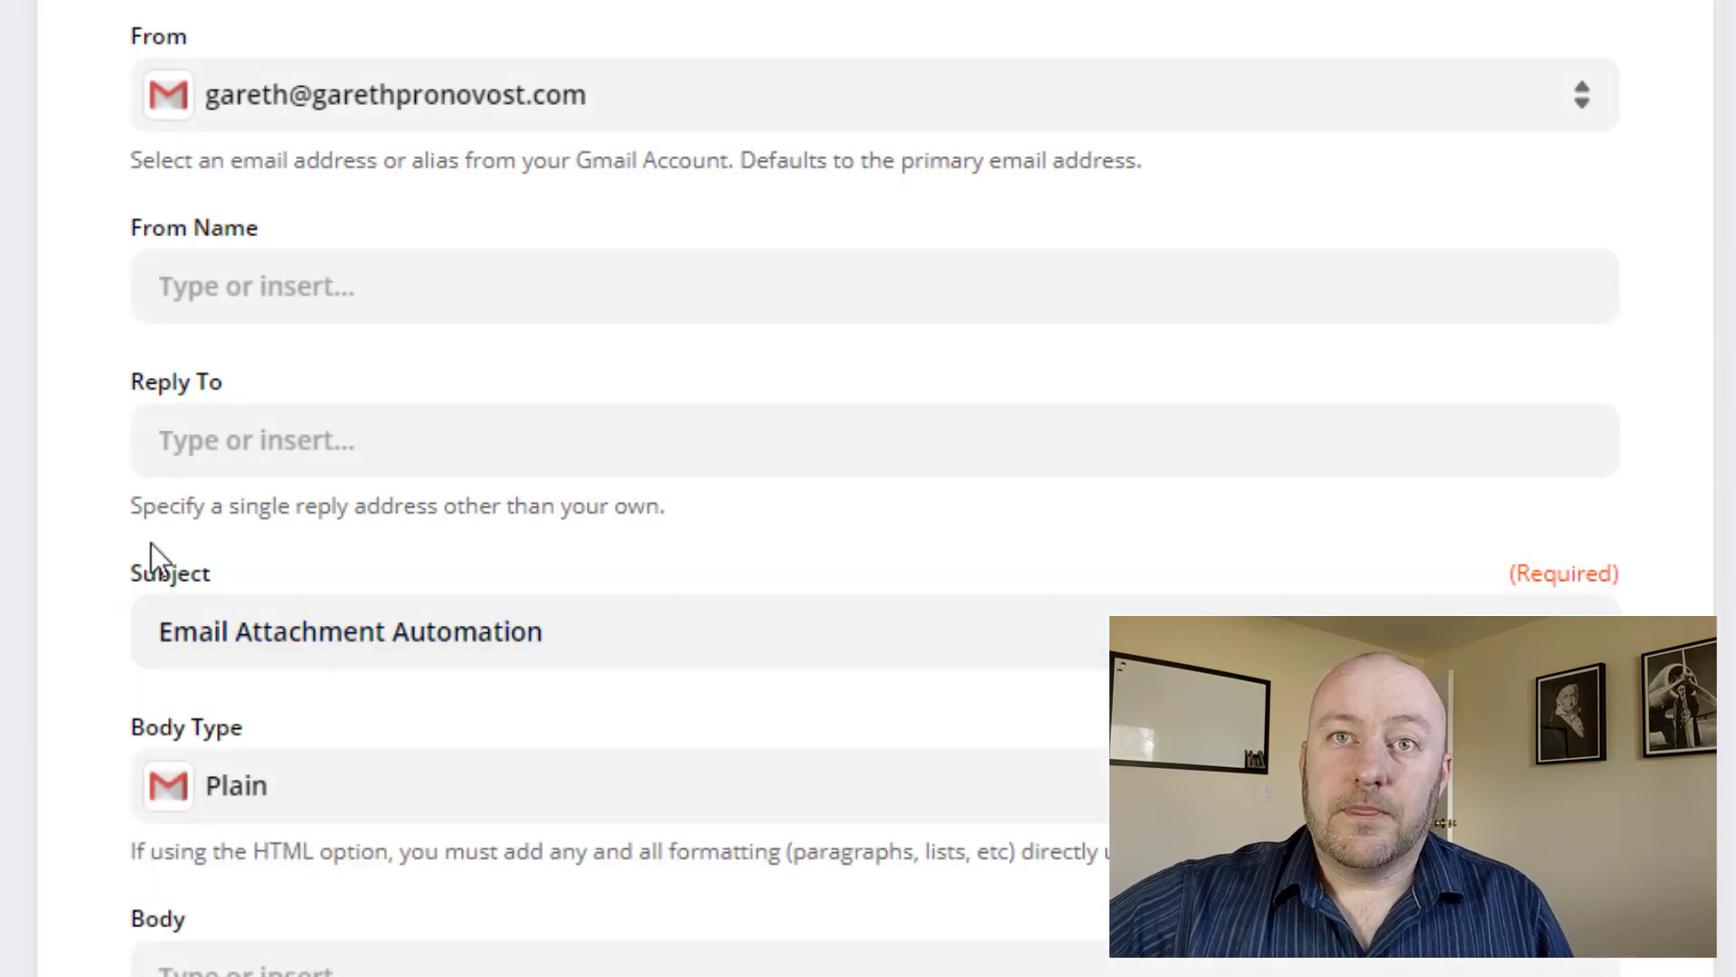
pyautogui.click(273, 786)
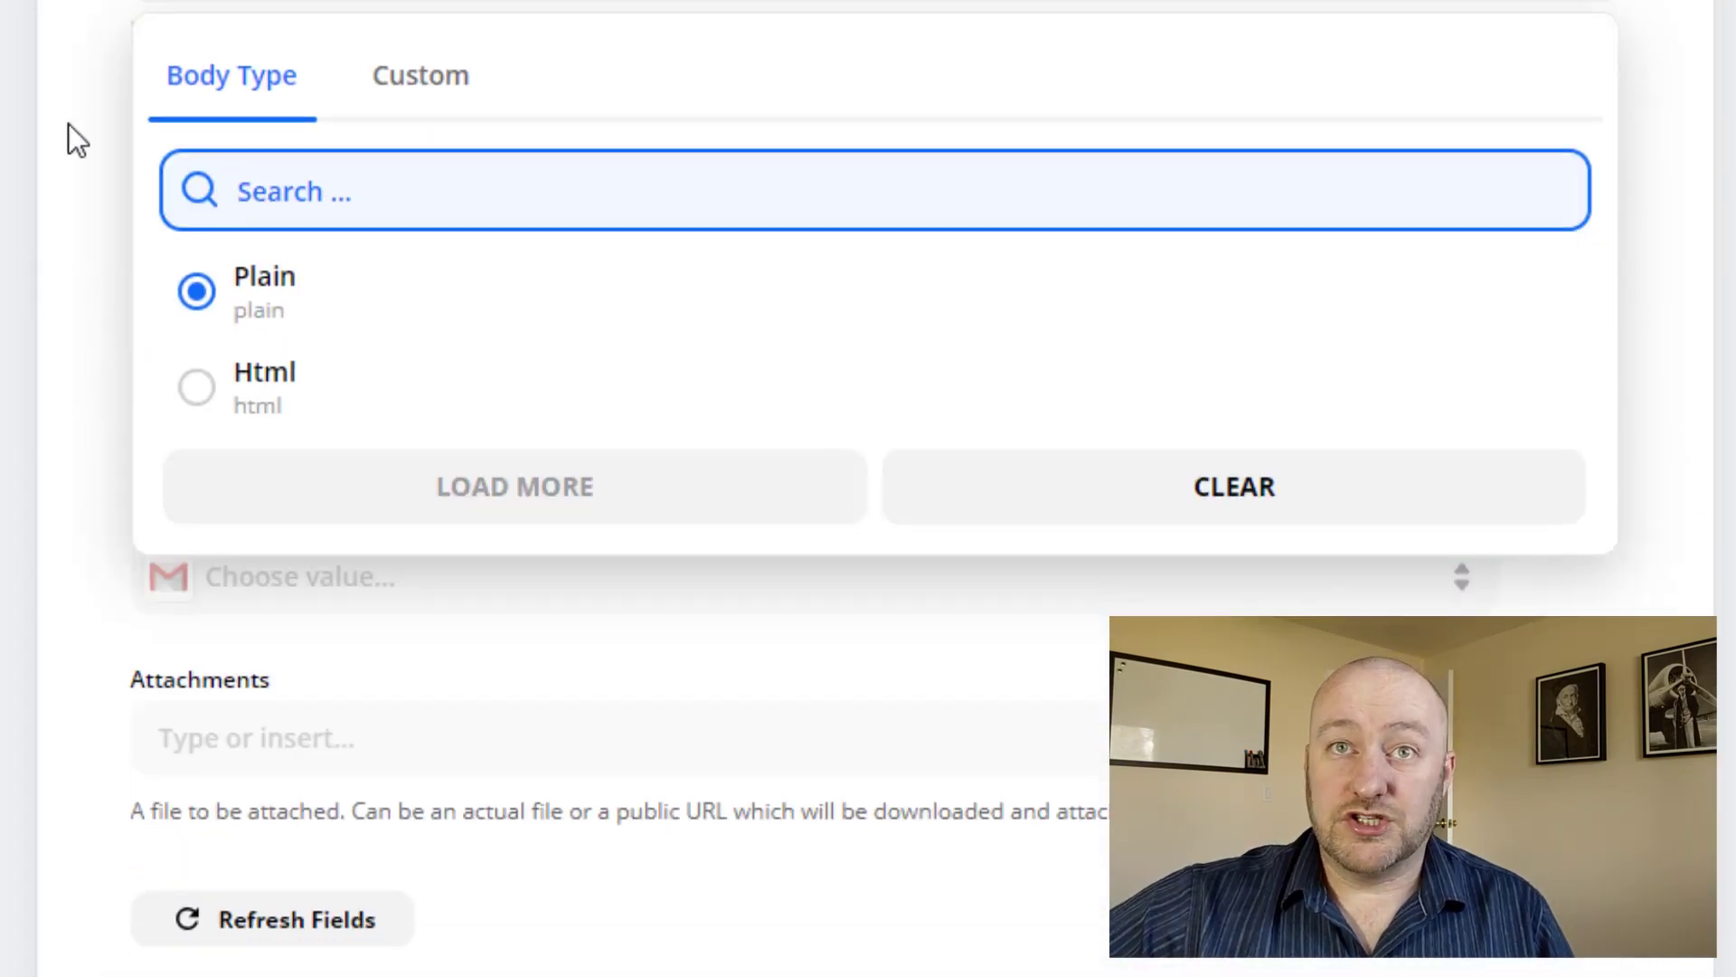
pyautogui.click(61, 69)
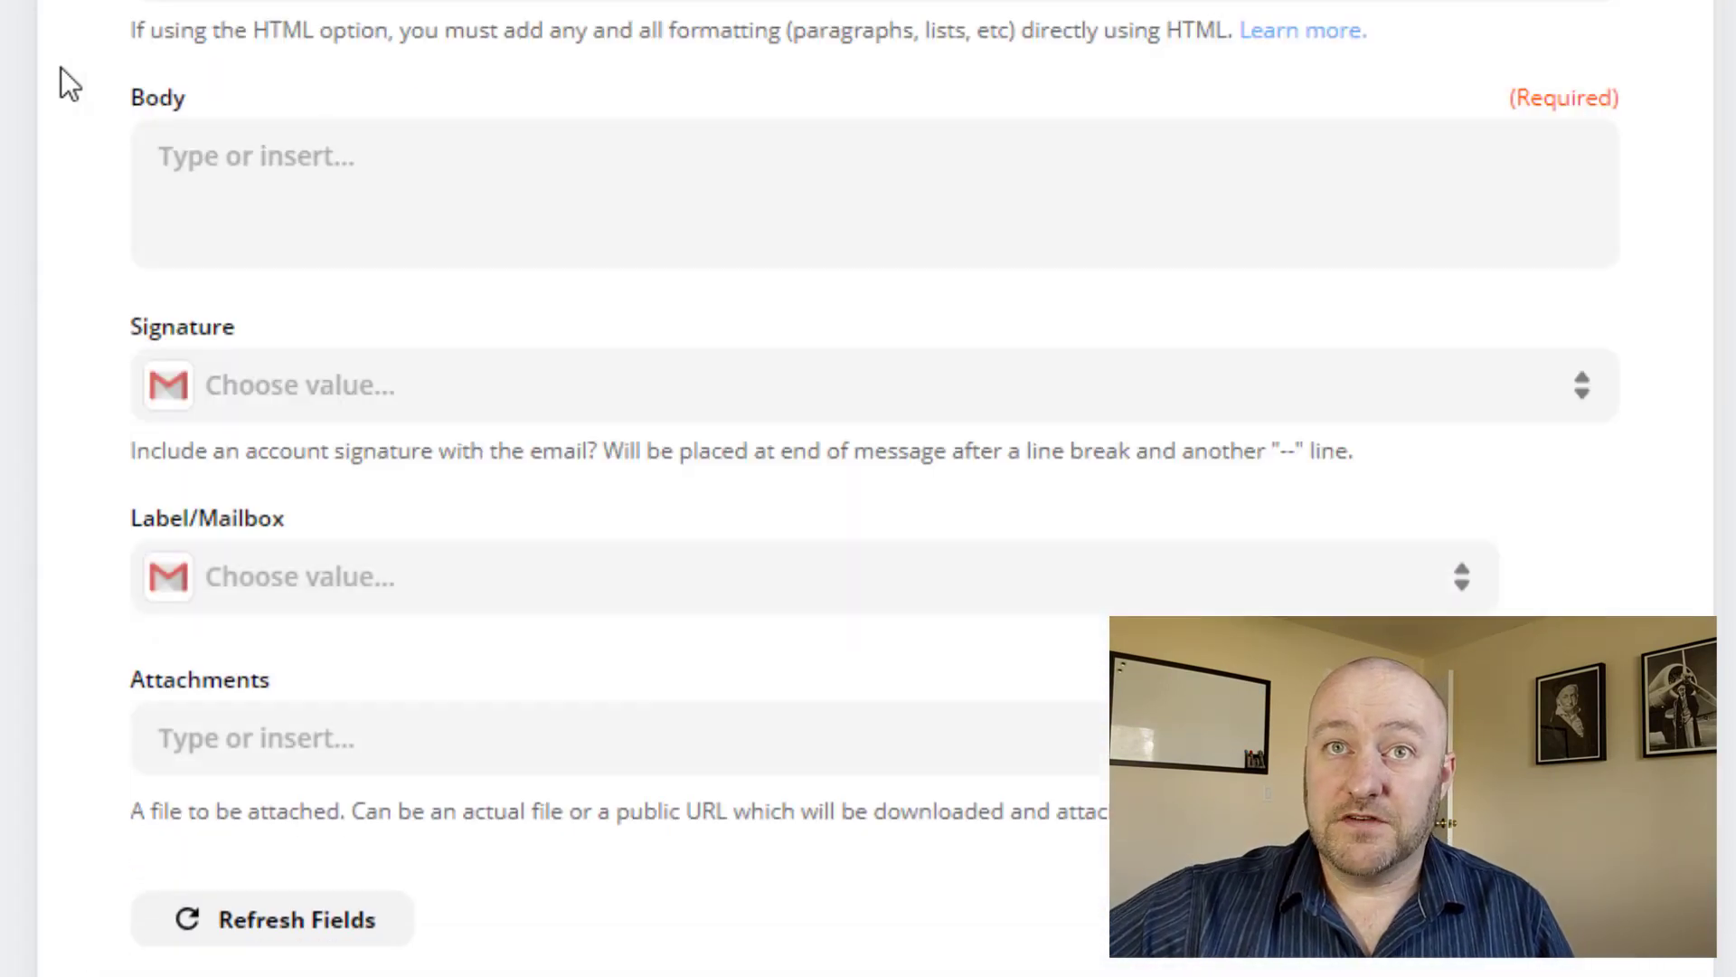
# - Write the body 'Hi, here's the attachment I promised', correcting the typo
pyautogui.click(263, 153)
pyautogui.write('Hi')
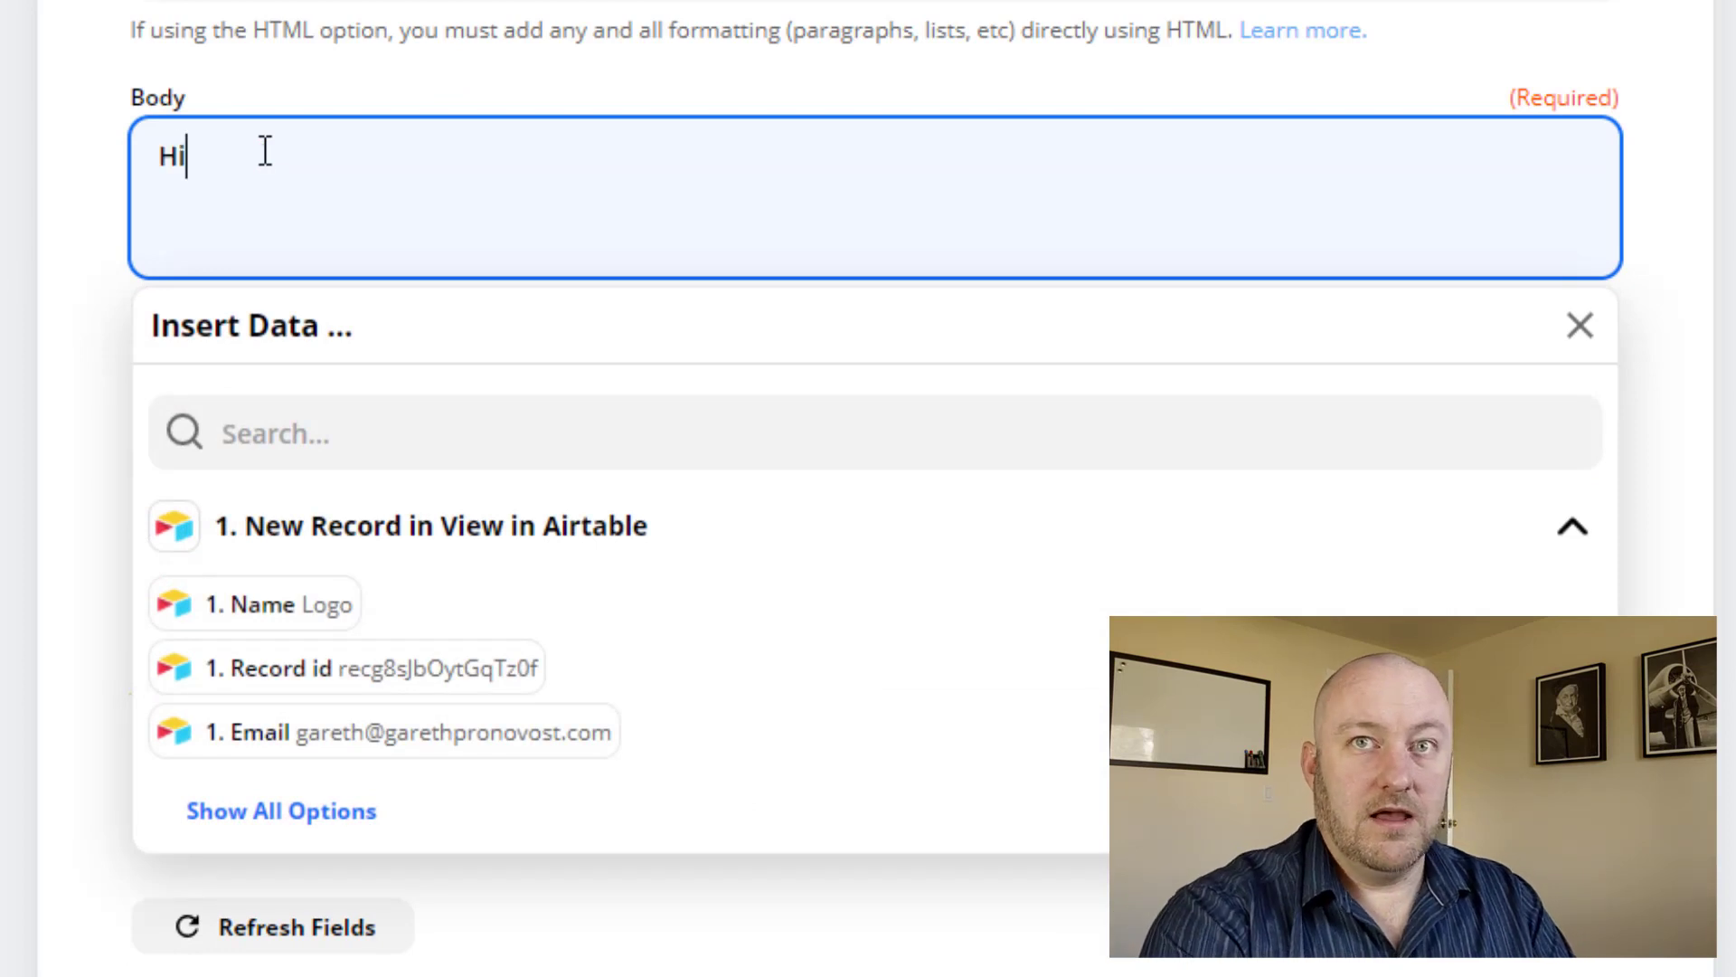
pyautogui.write(", hers'")
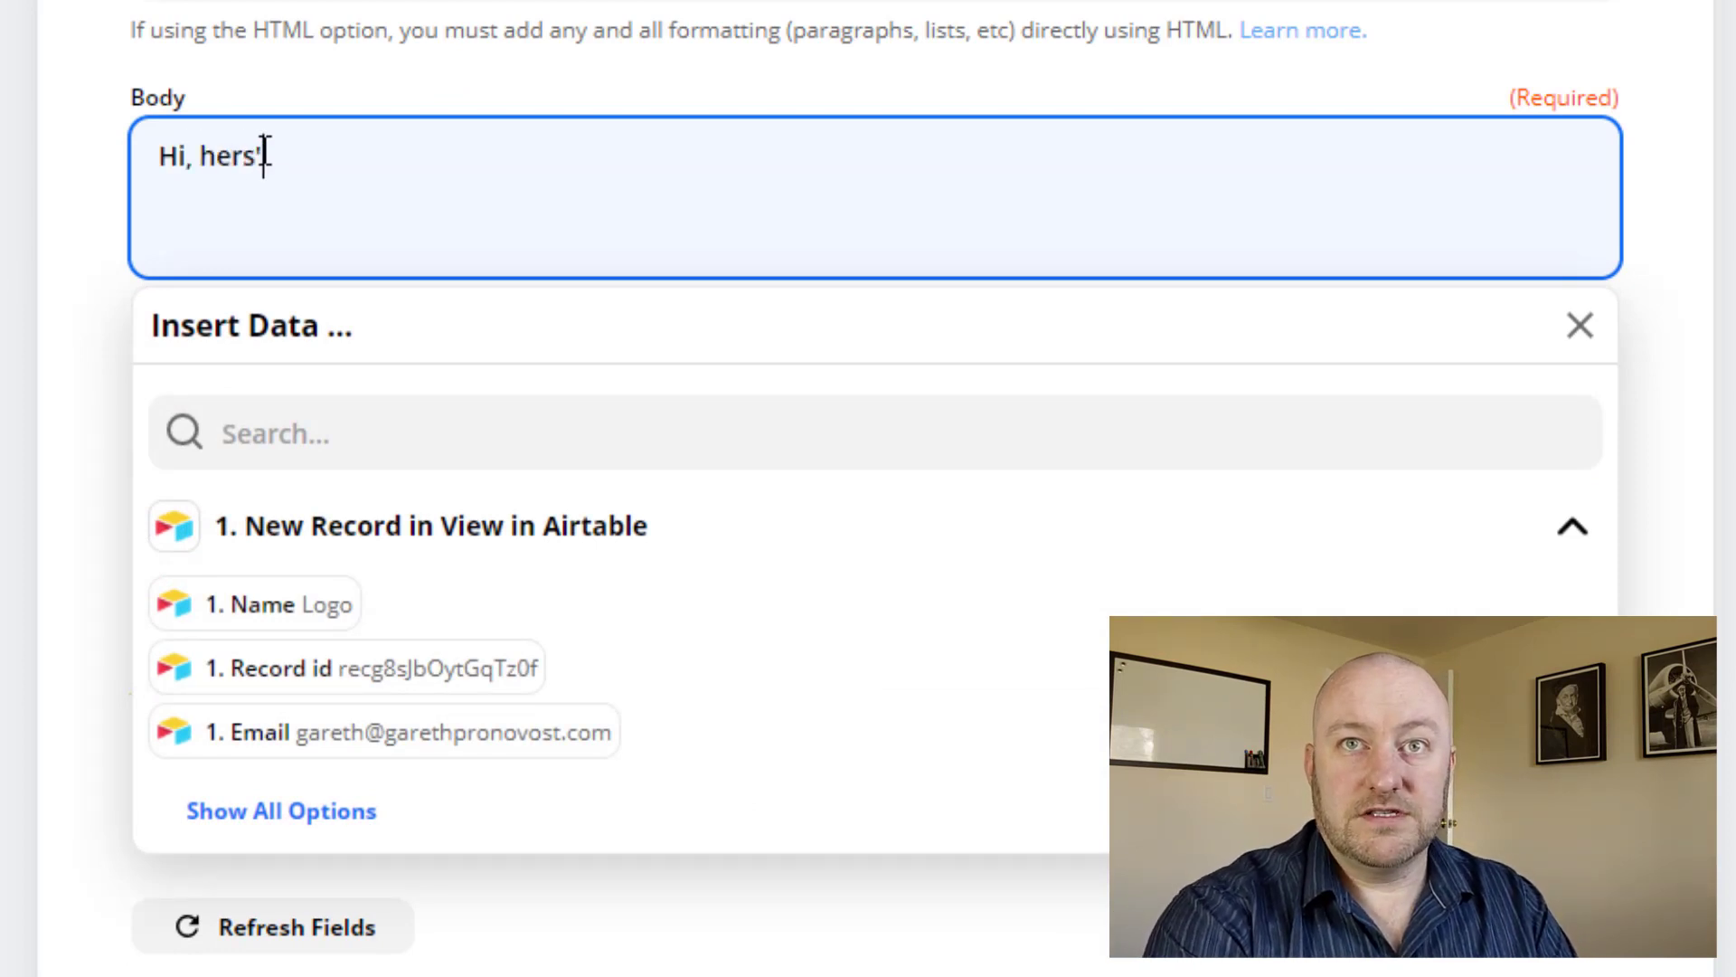
pyautogui.write("e's the")
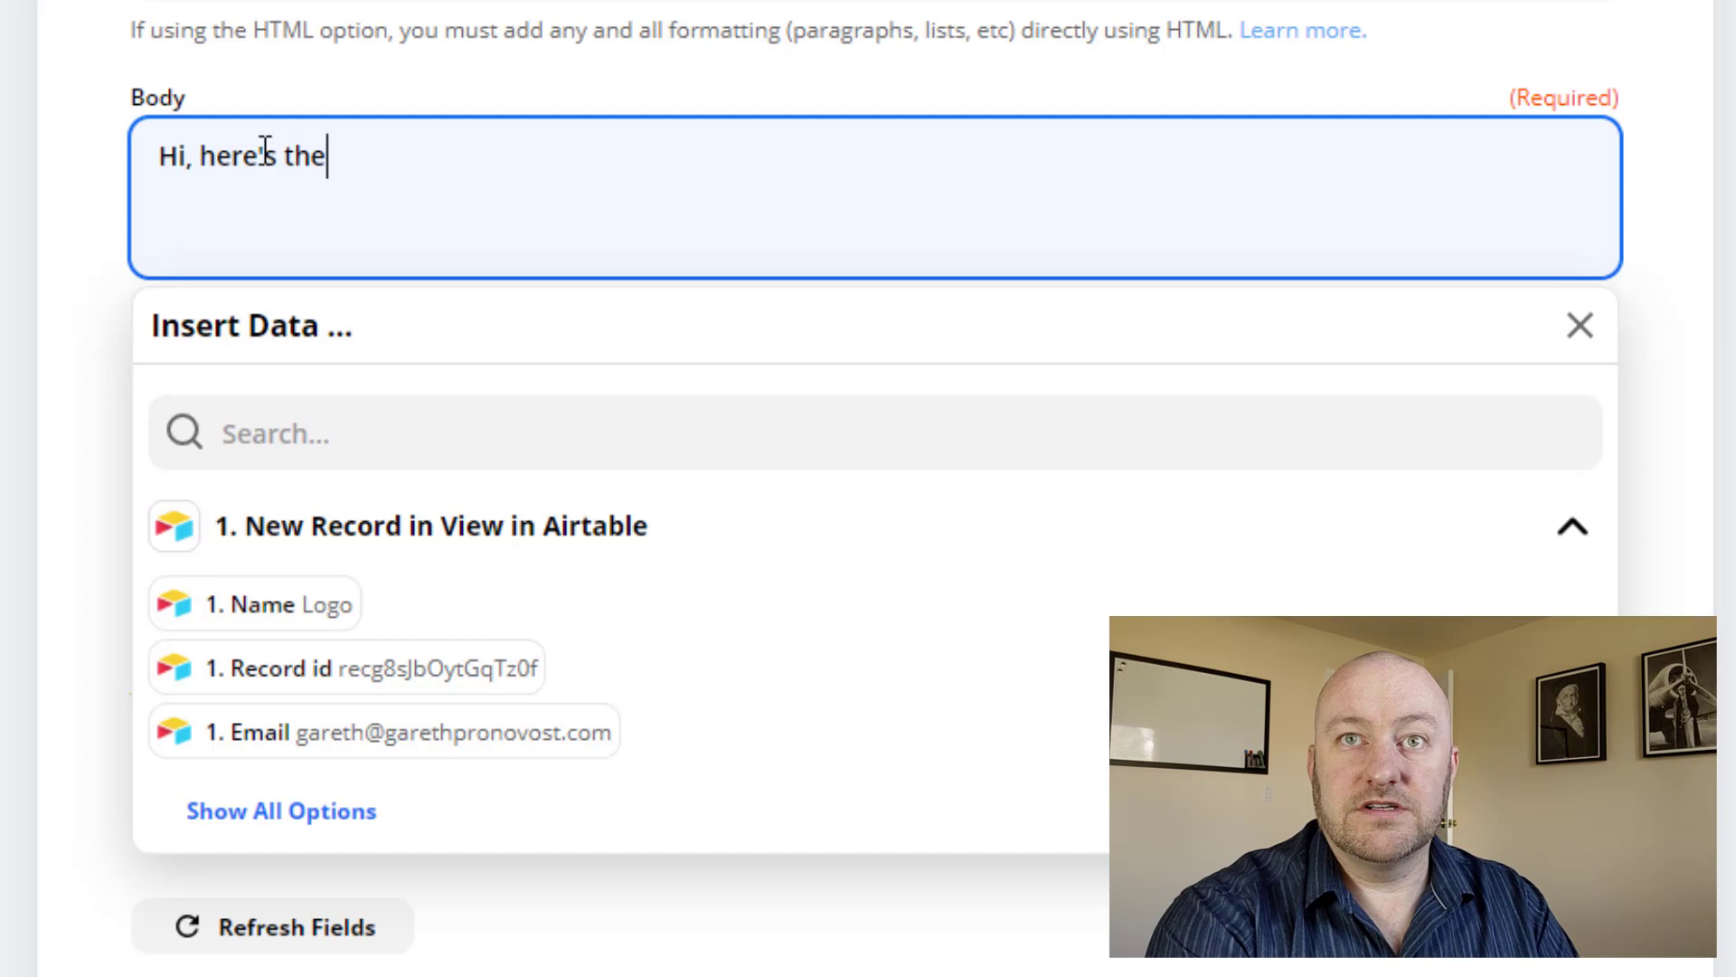
pyautogui.write(' attachment I ')
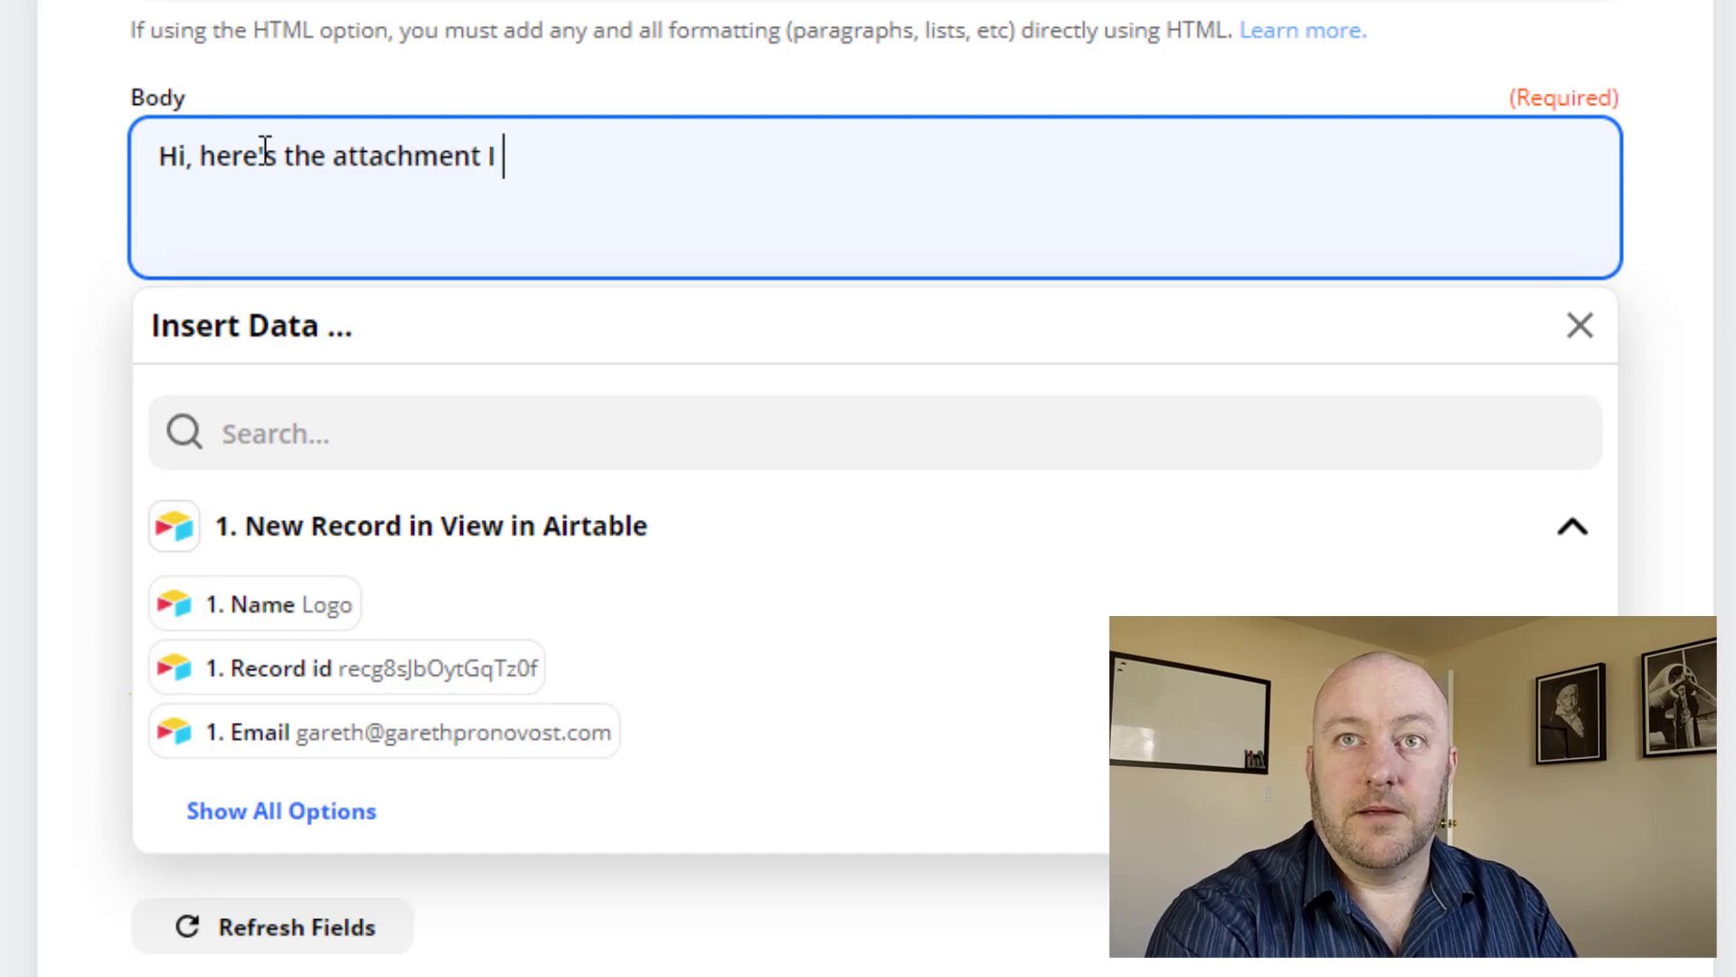
pyautogui.write('promisd')
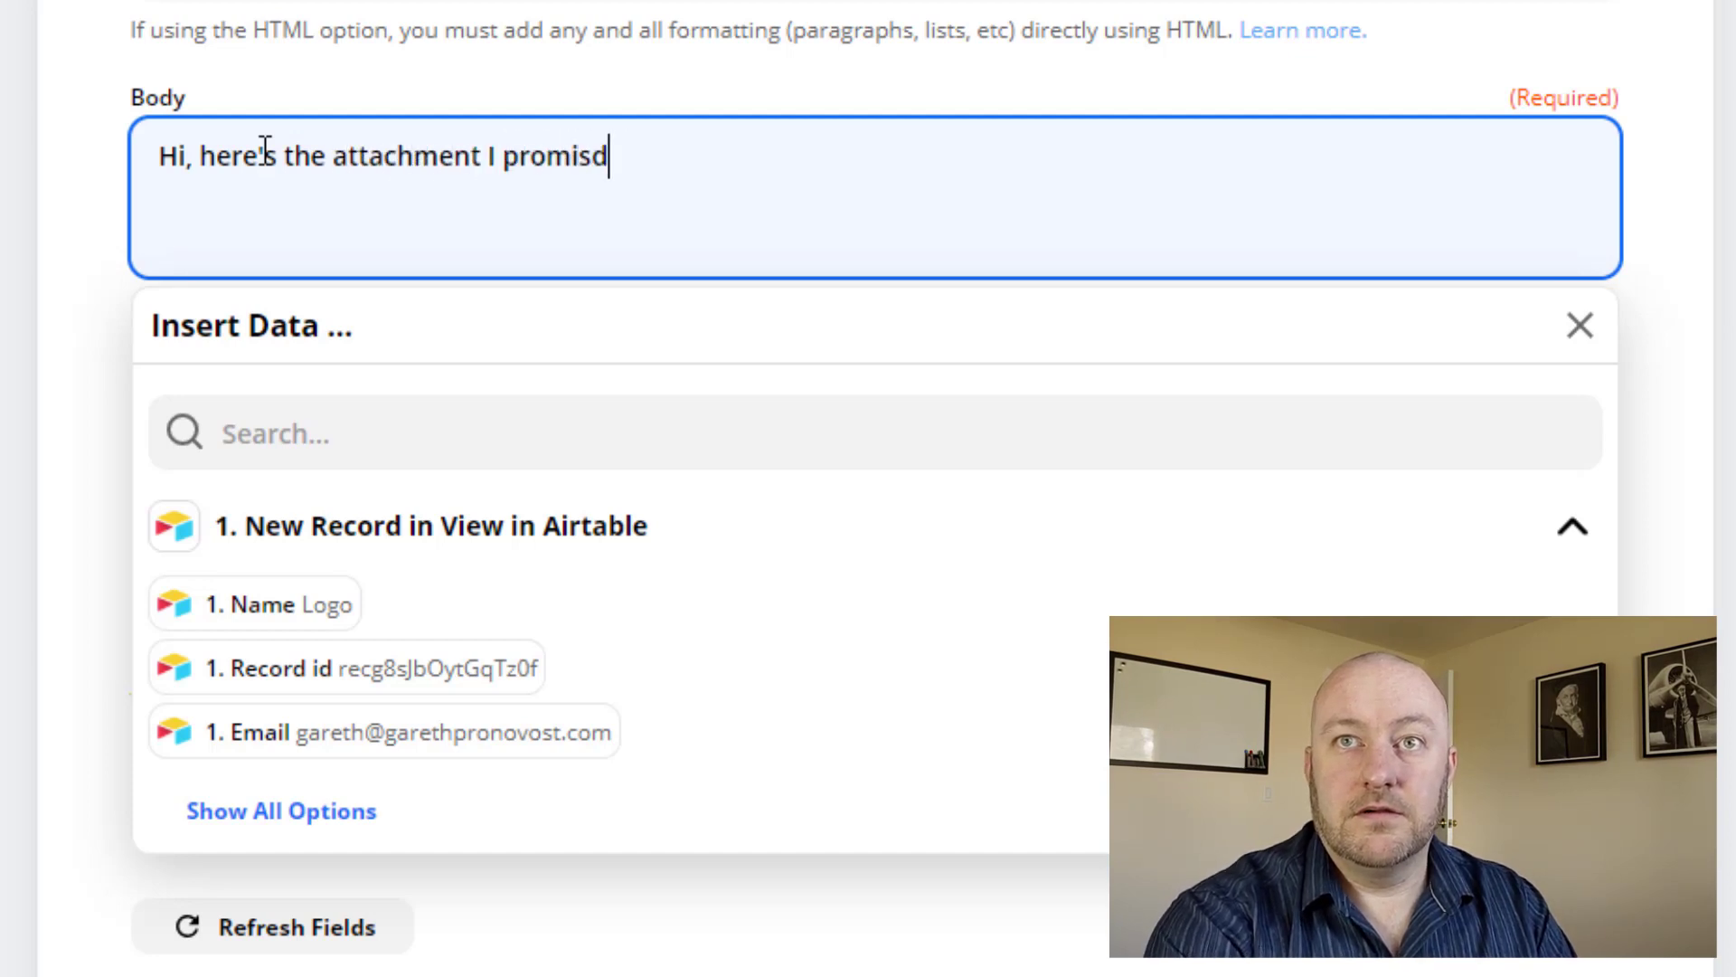
pyautogui.press('BackSpace')
# - Finish the email body and map Attachments to the Airtable record's 1. Attachments Thumbnails Full URL
pyautogui.write('ed.')
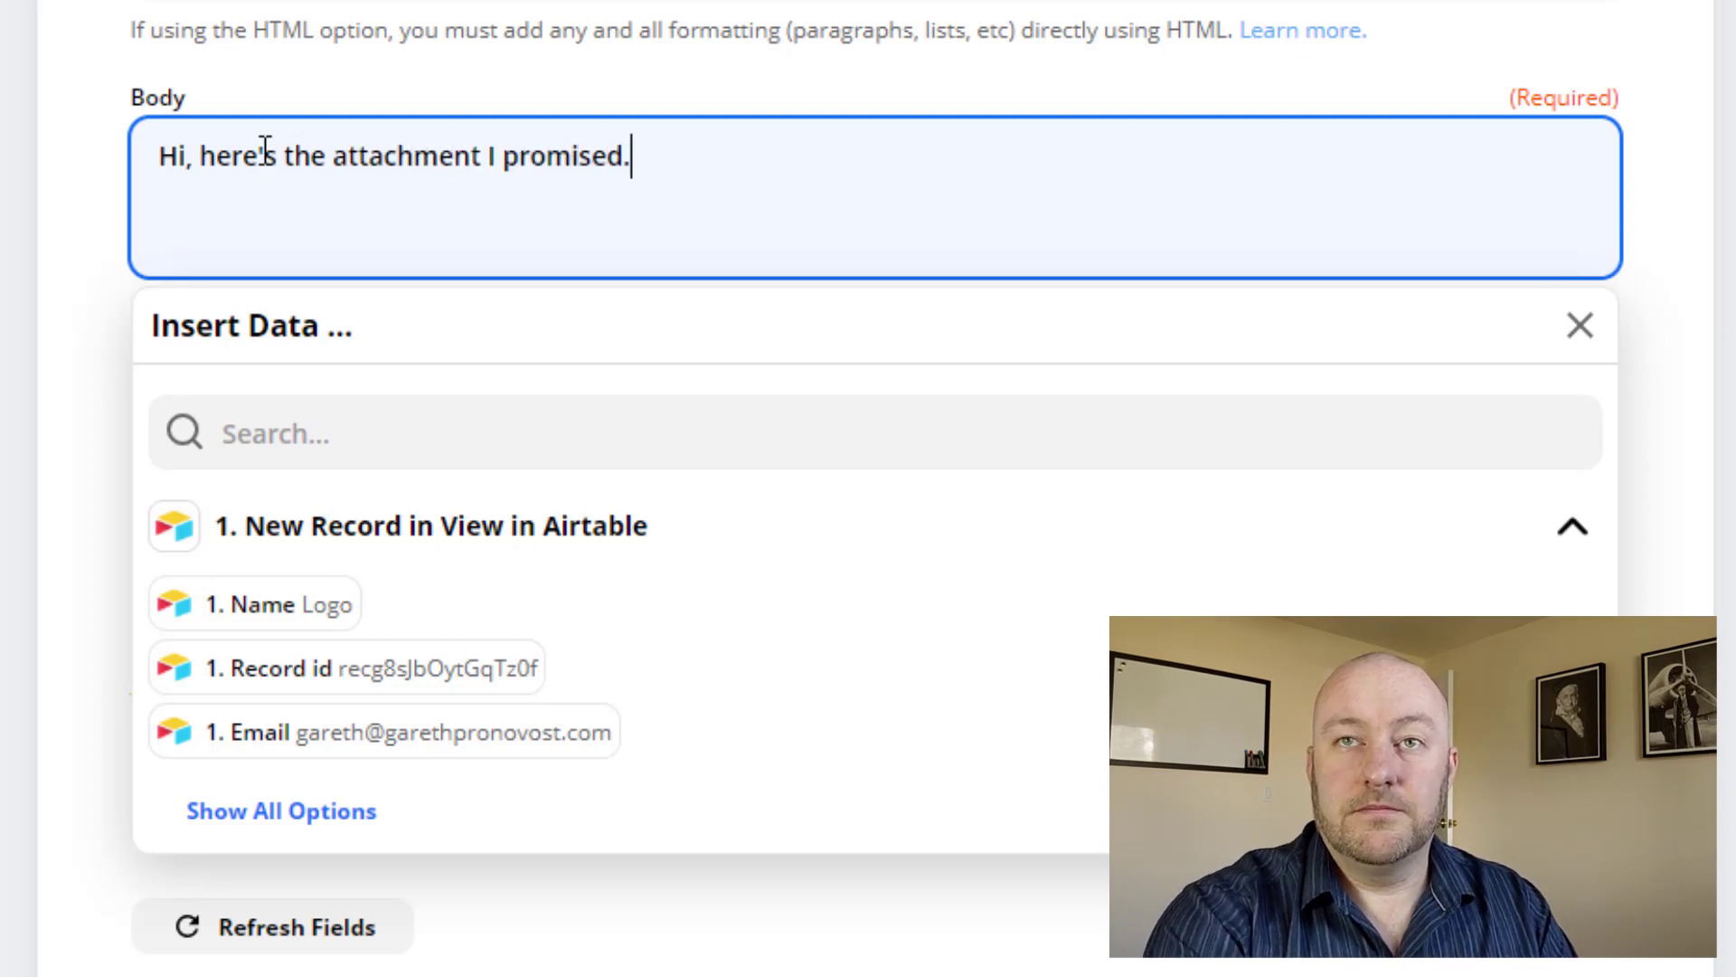
pyautogui.click(90, 181)
pyautogui.scroll(-4, 181, 176)
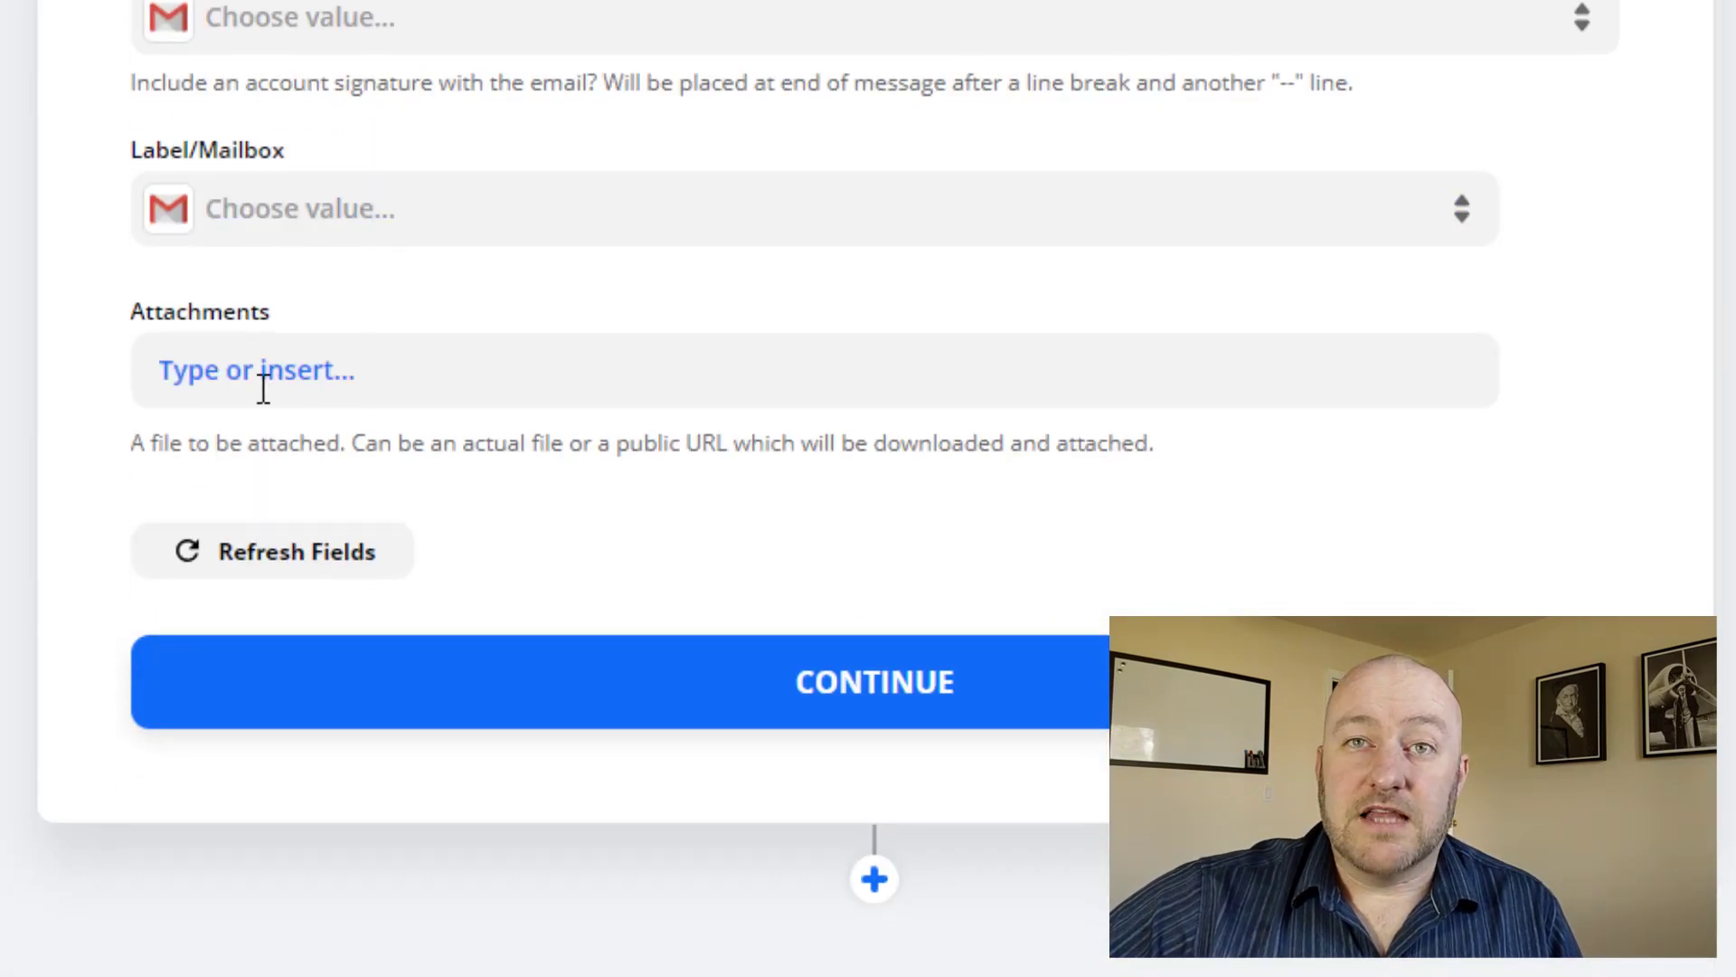
pyautogui.click(221, 366)
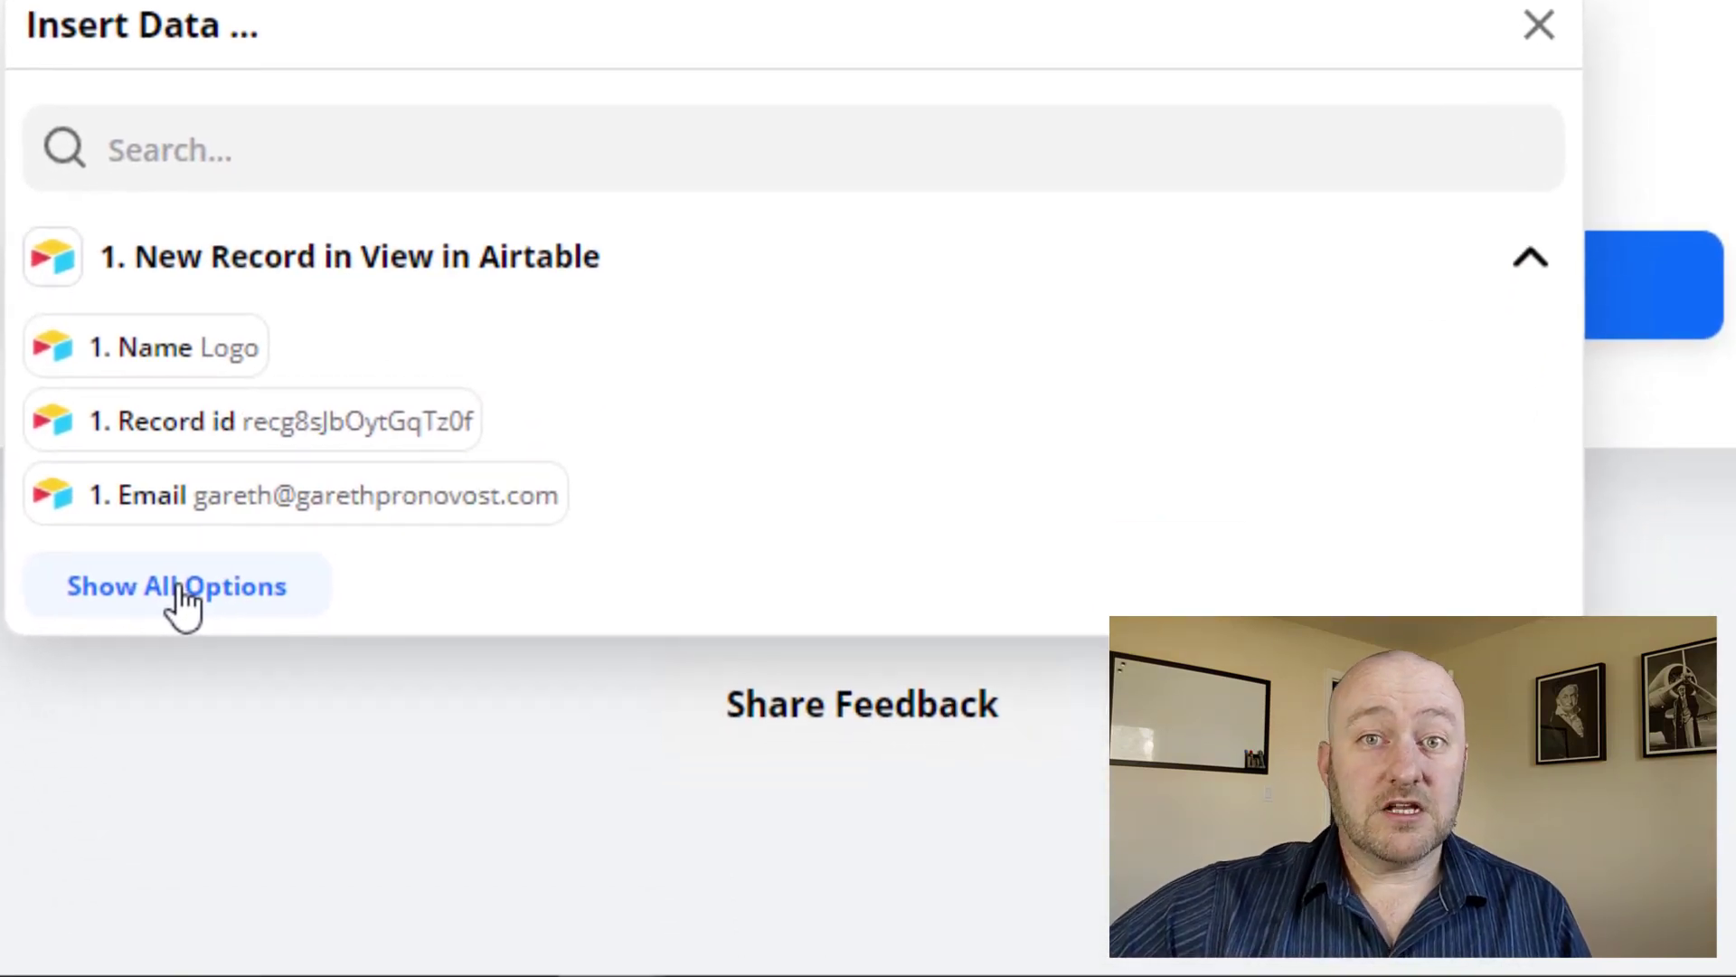
pyautogui.click(183, 601)
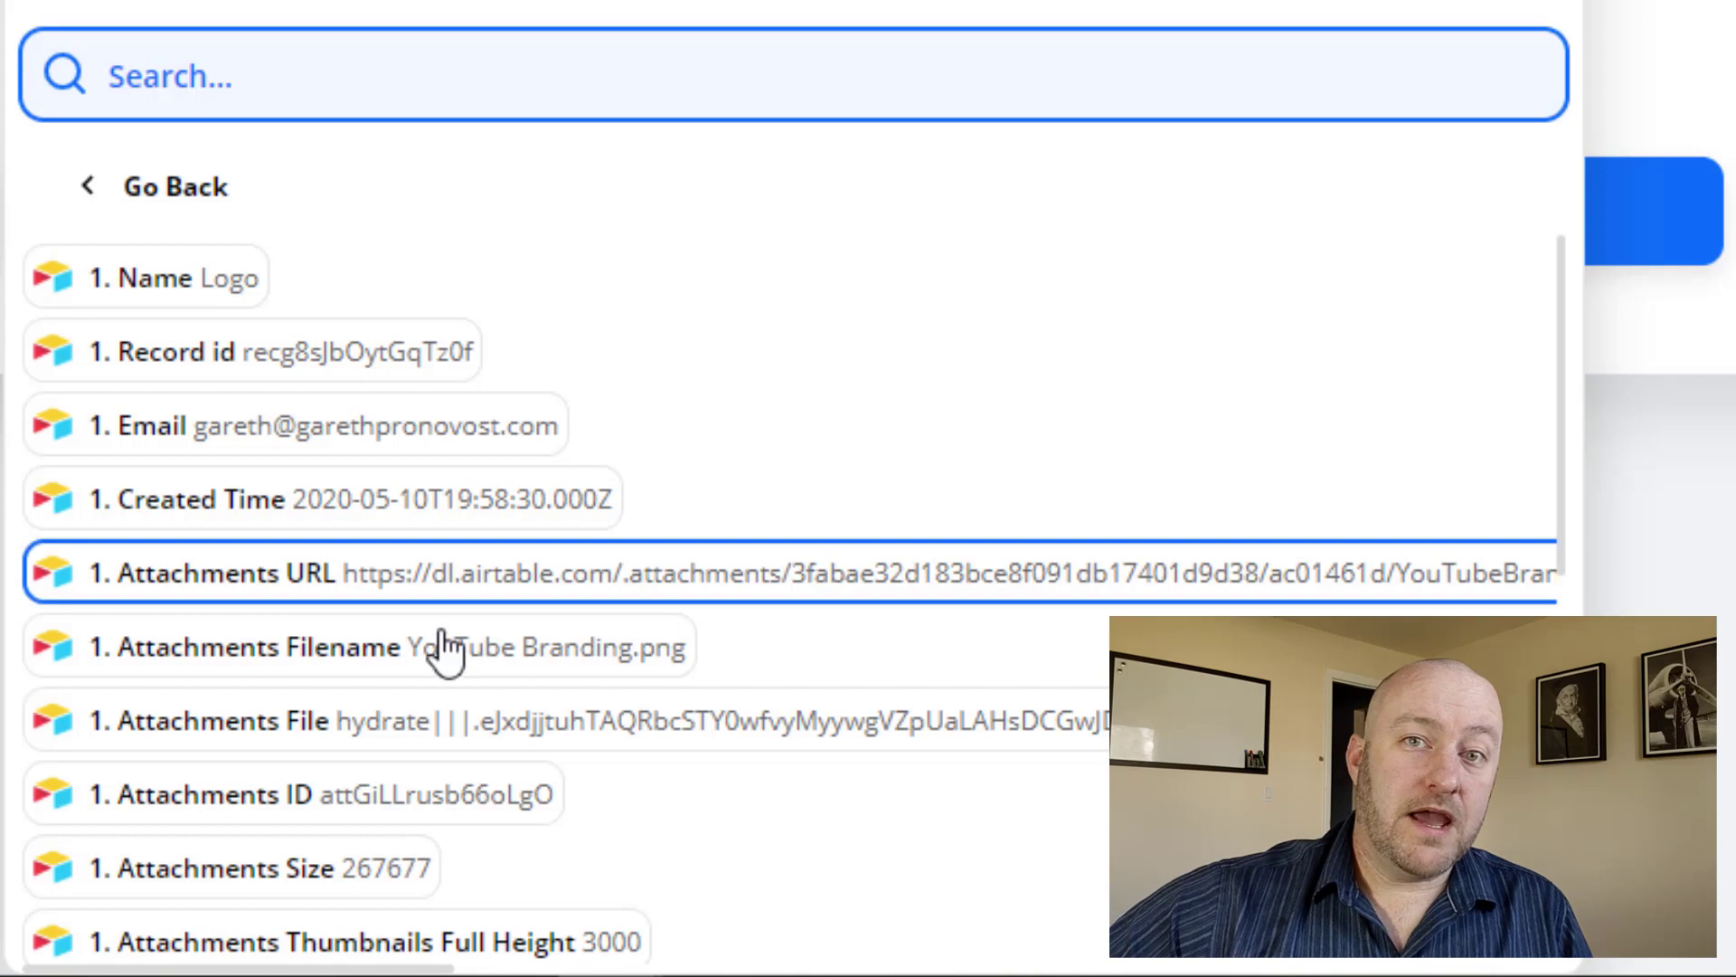
pyautogui.scroll(-5, 416, 633)
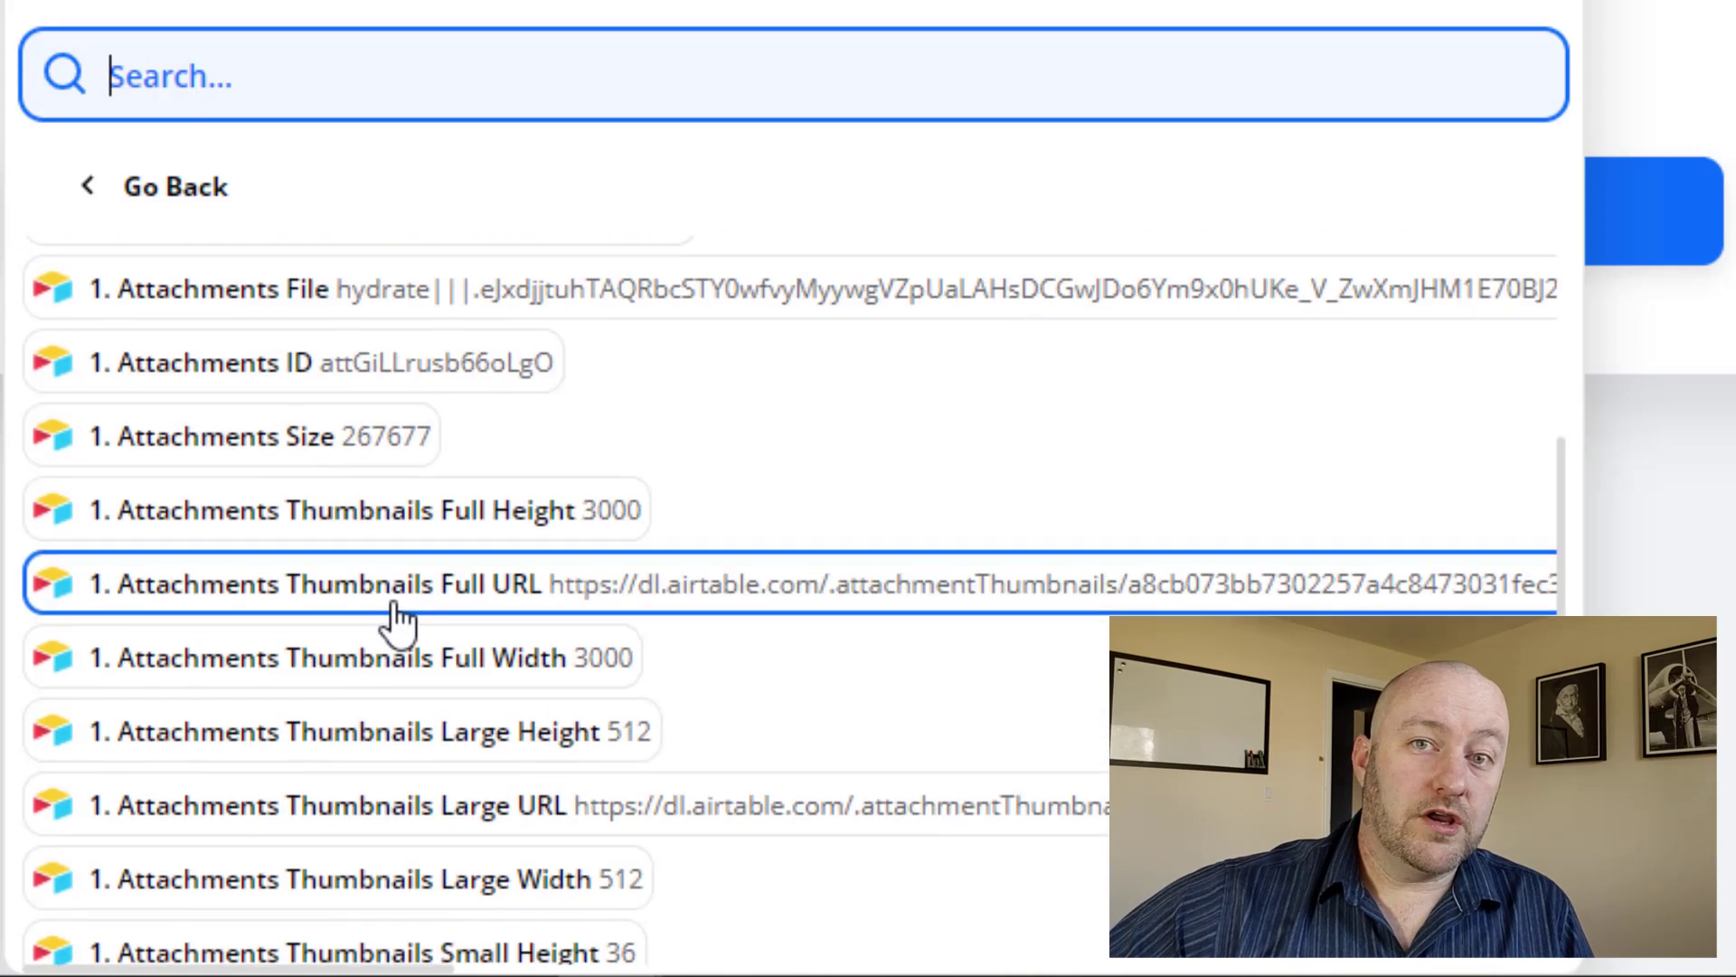
pyautogui.scroll(-3, 375, 634)
pyautogui.scroll(-2, 425, 665)
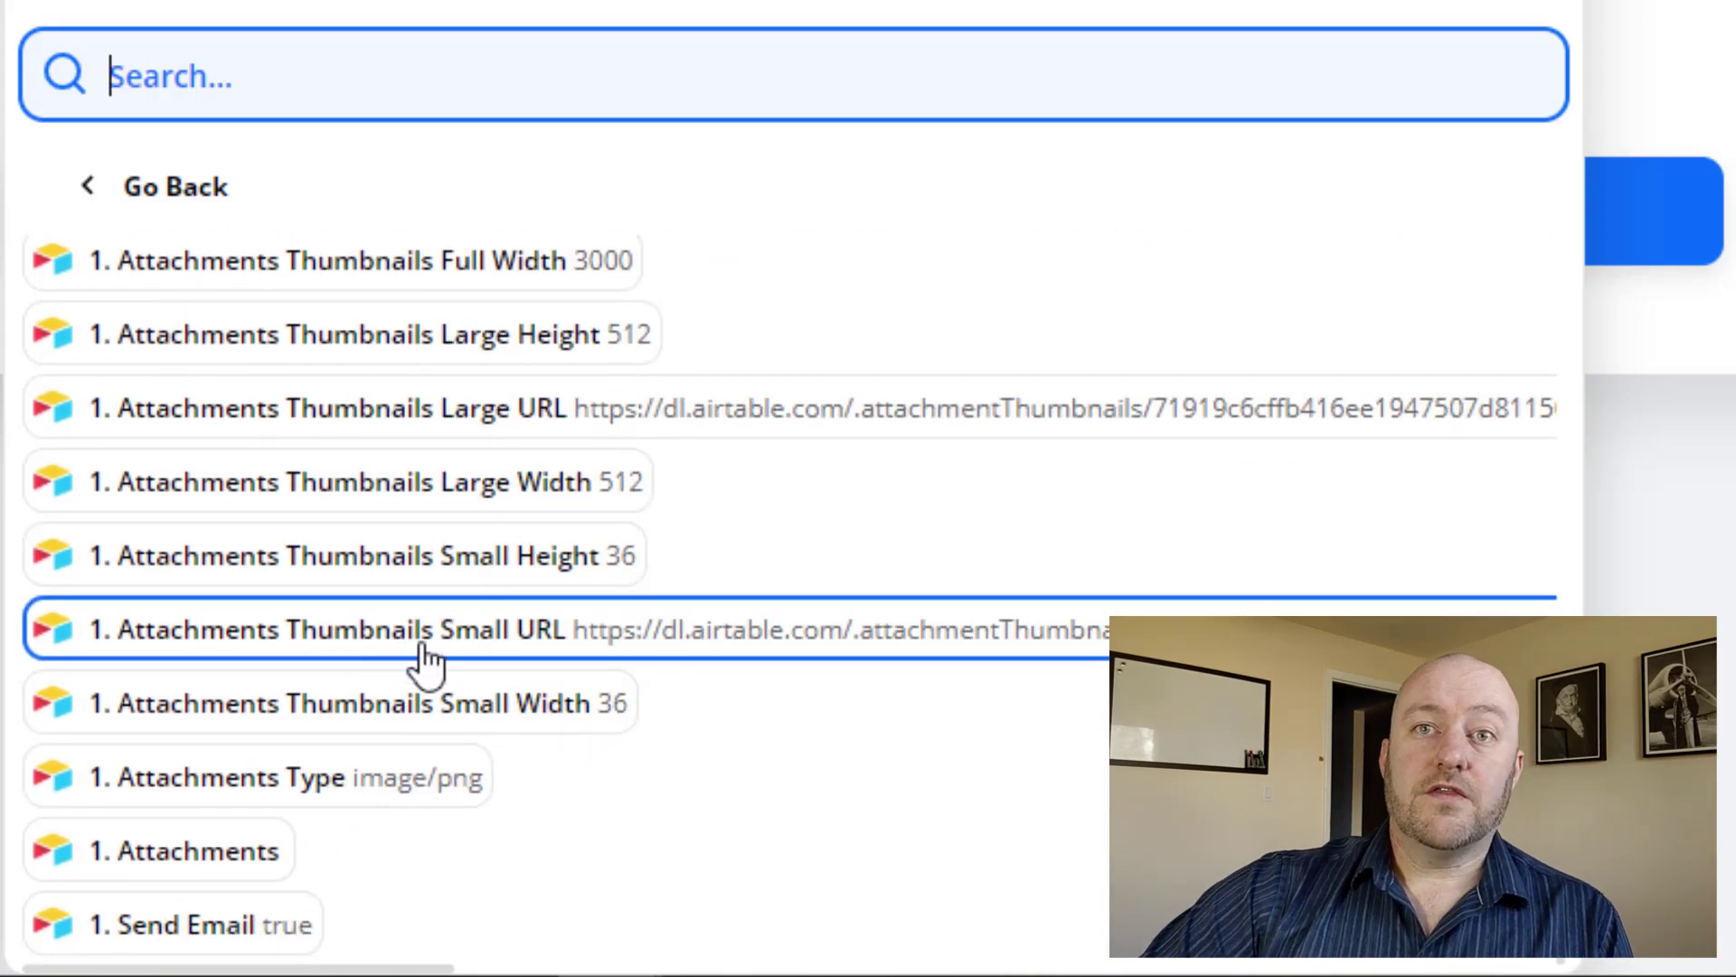
pyautogui.scroll(3, 407, 651)
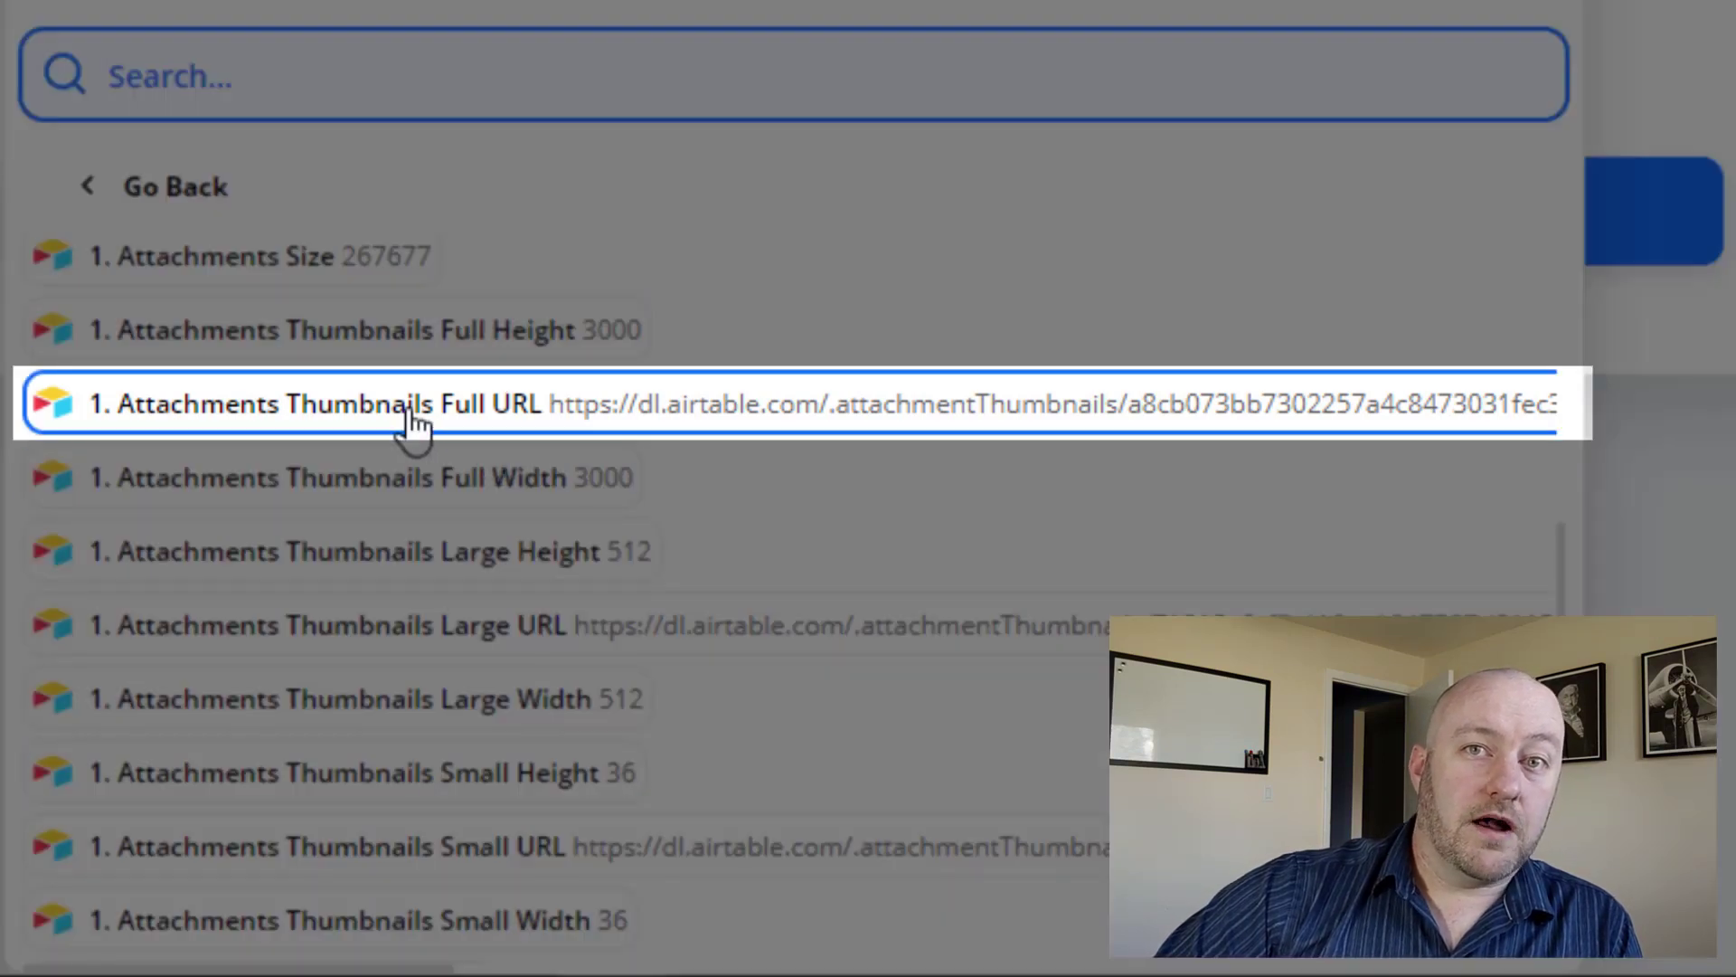
pyautogui.click(411, 418)
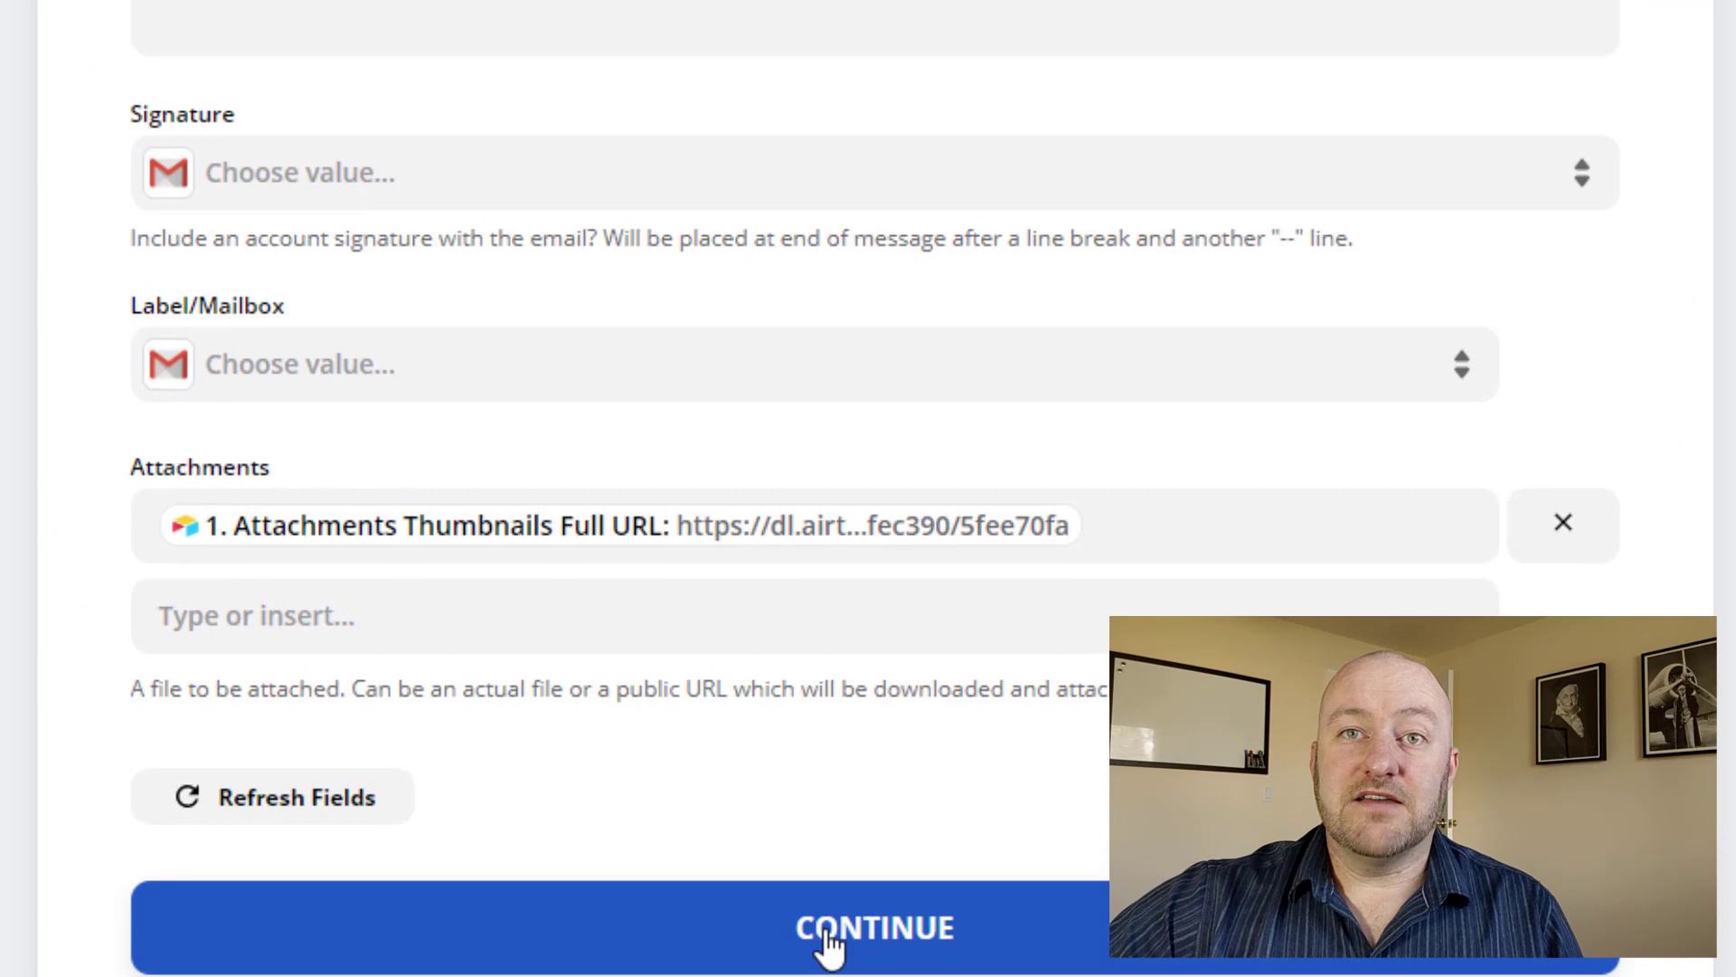
# - Confirm the Gmail step's filled fields and run its test to send an email
pyautogui.click(823, 941)
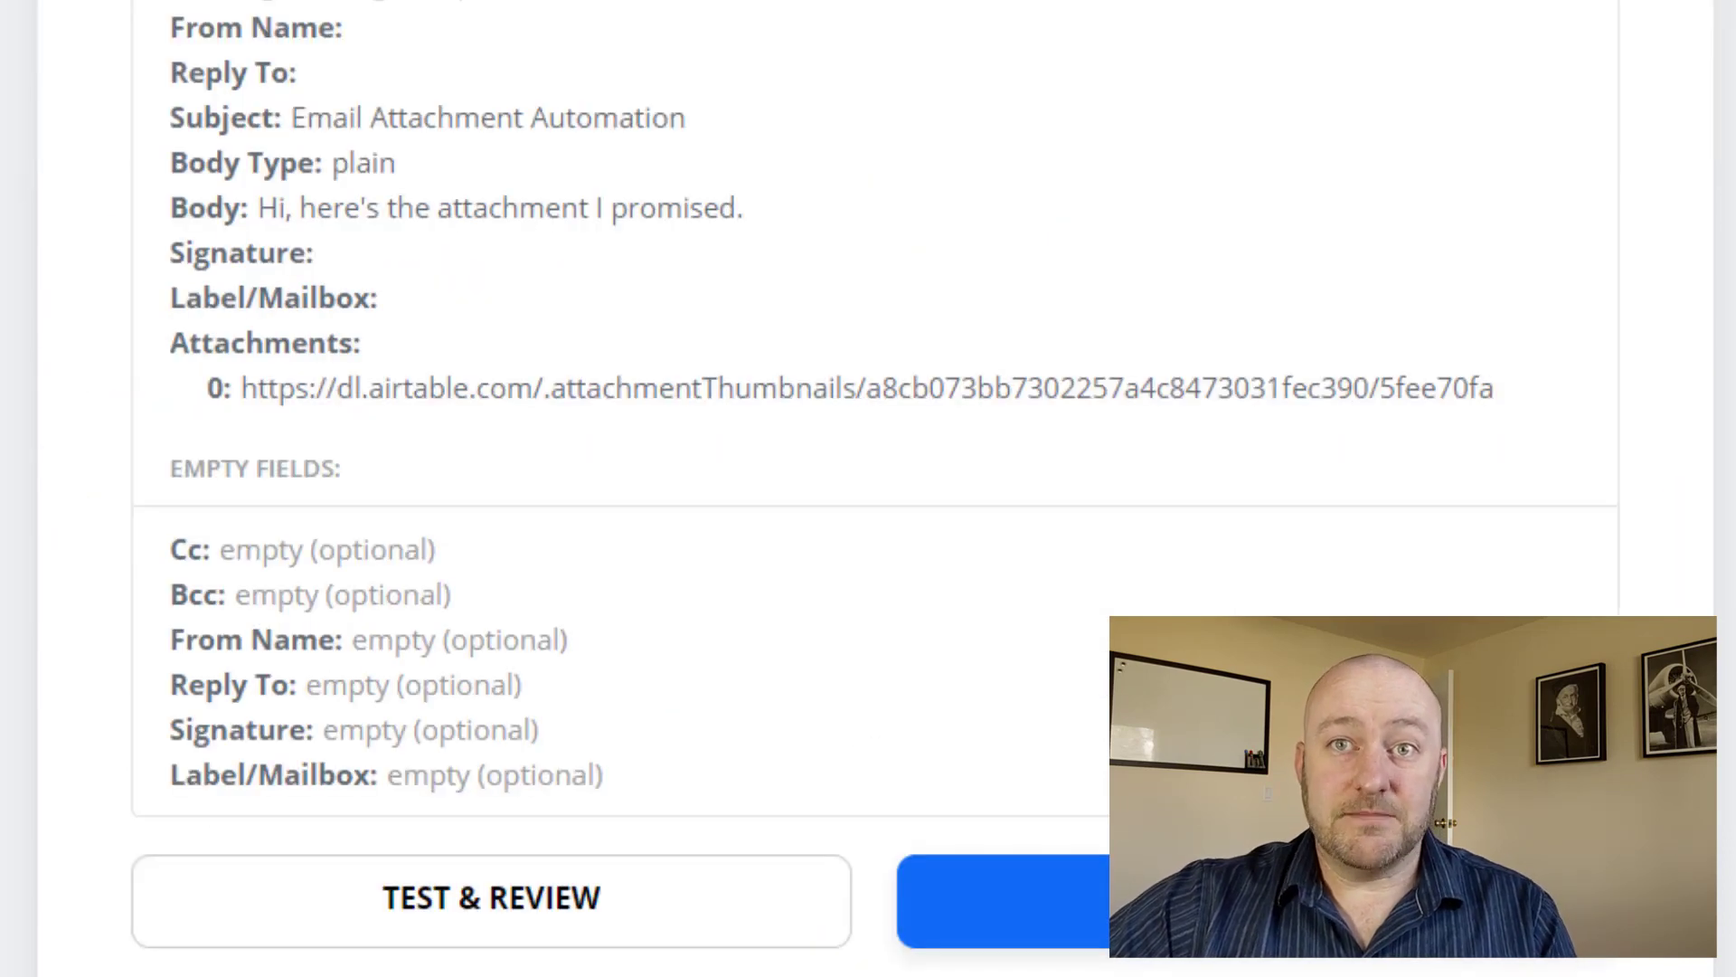
pyautogui.click(593, 915)
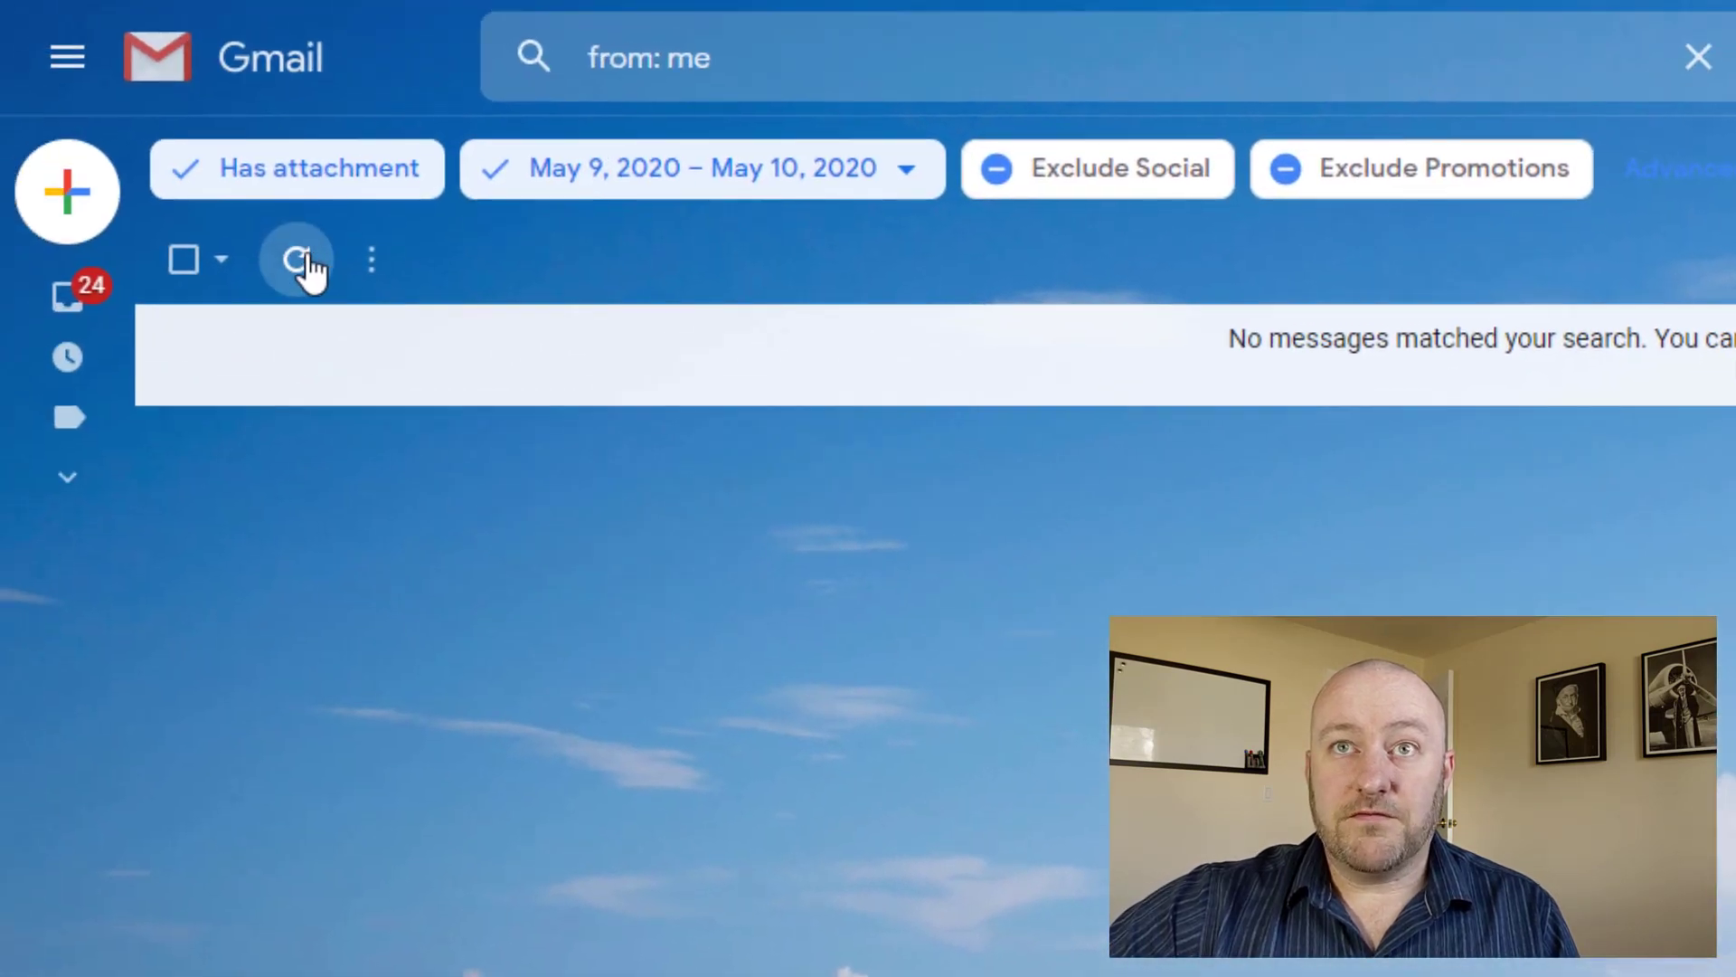
# - Refresh Gmail to find the test email and highlight its sender, body and subject
pyautogui.click(303, 271)
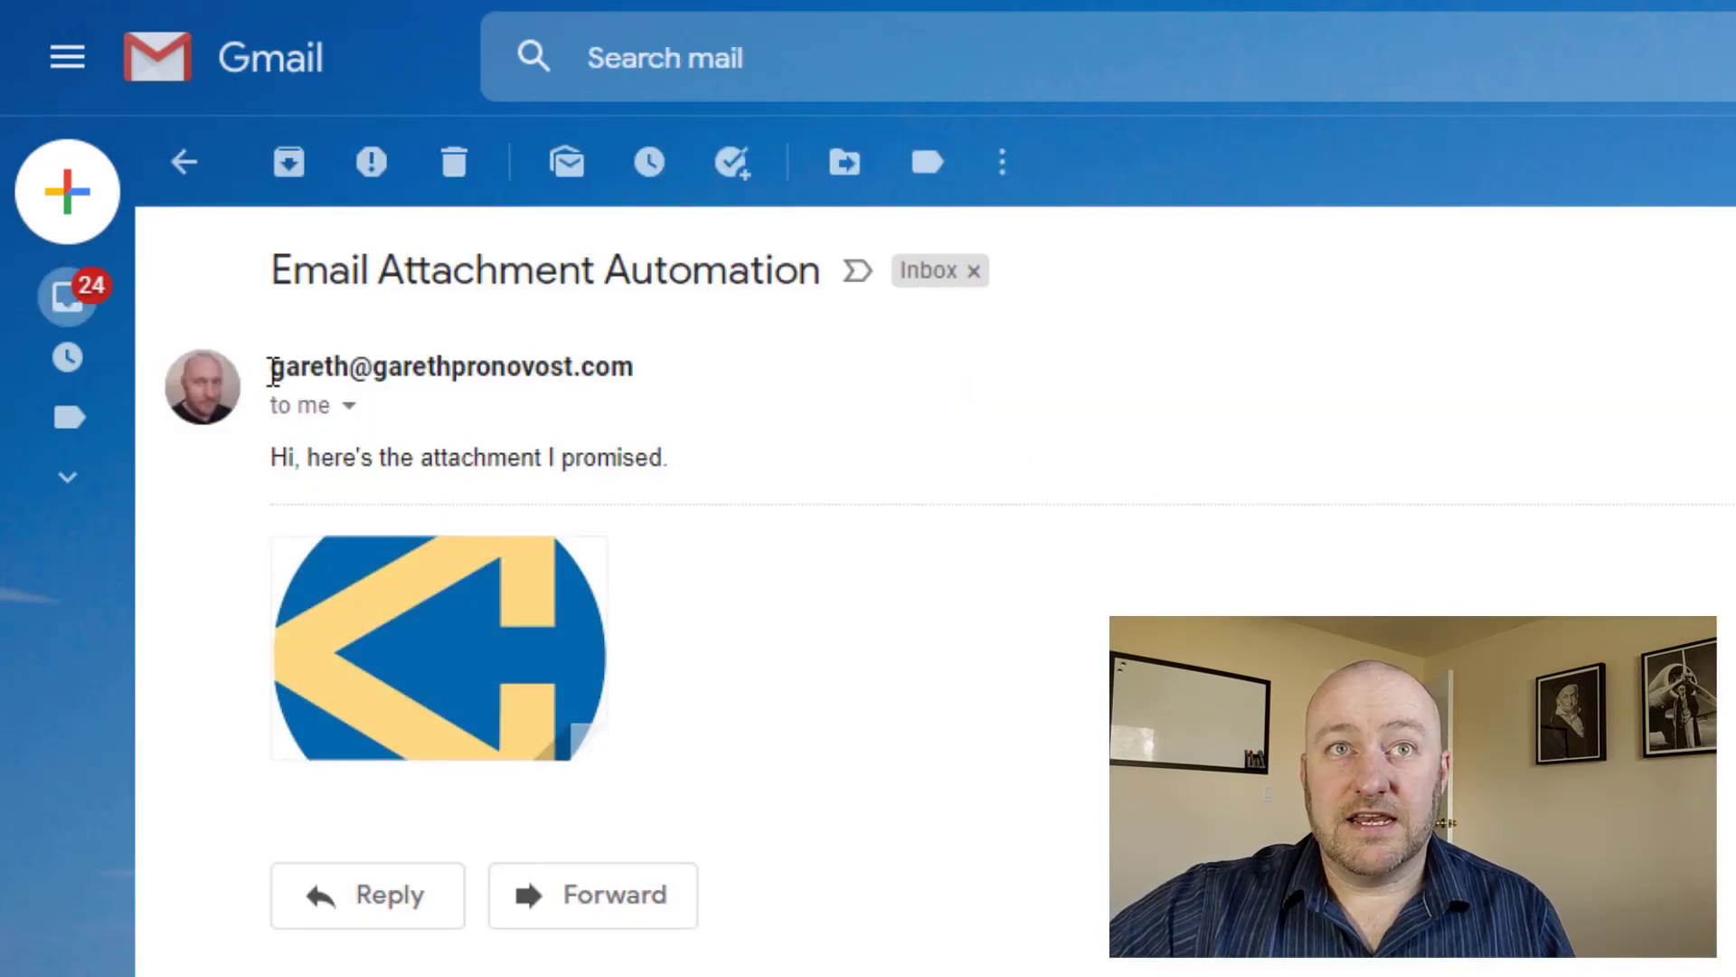
pyautogui.moveTo(273, 369); pyautogui.dragTo(637, 371)
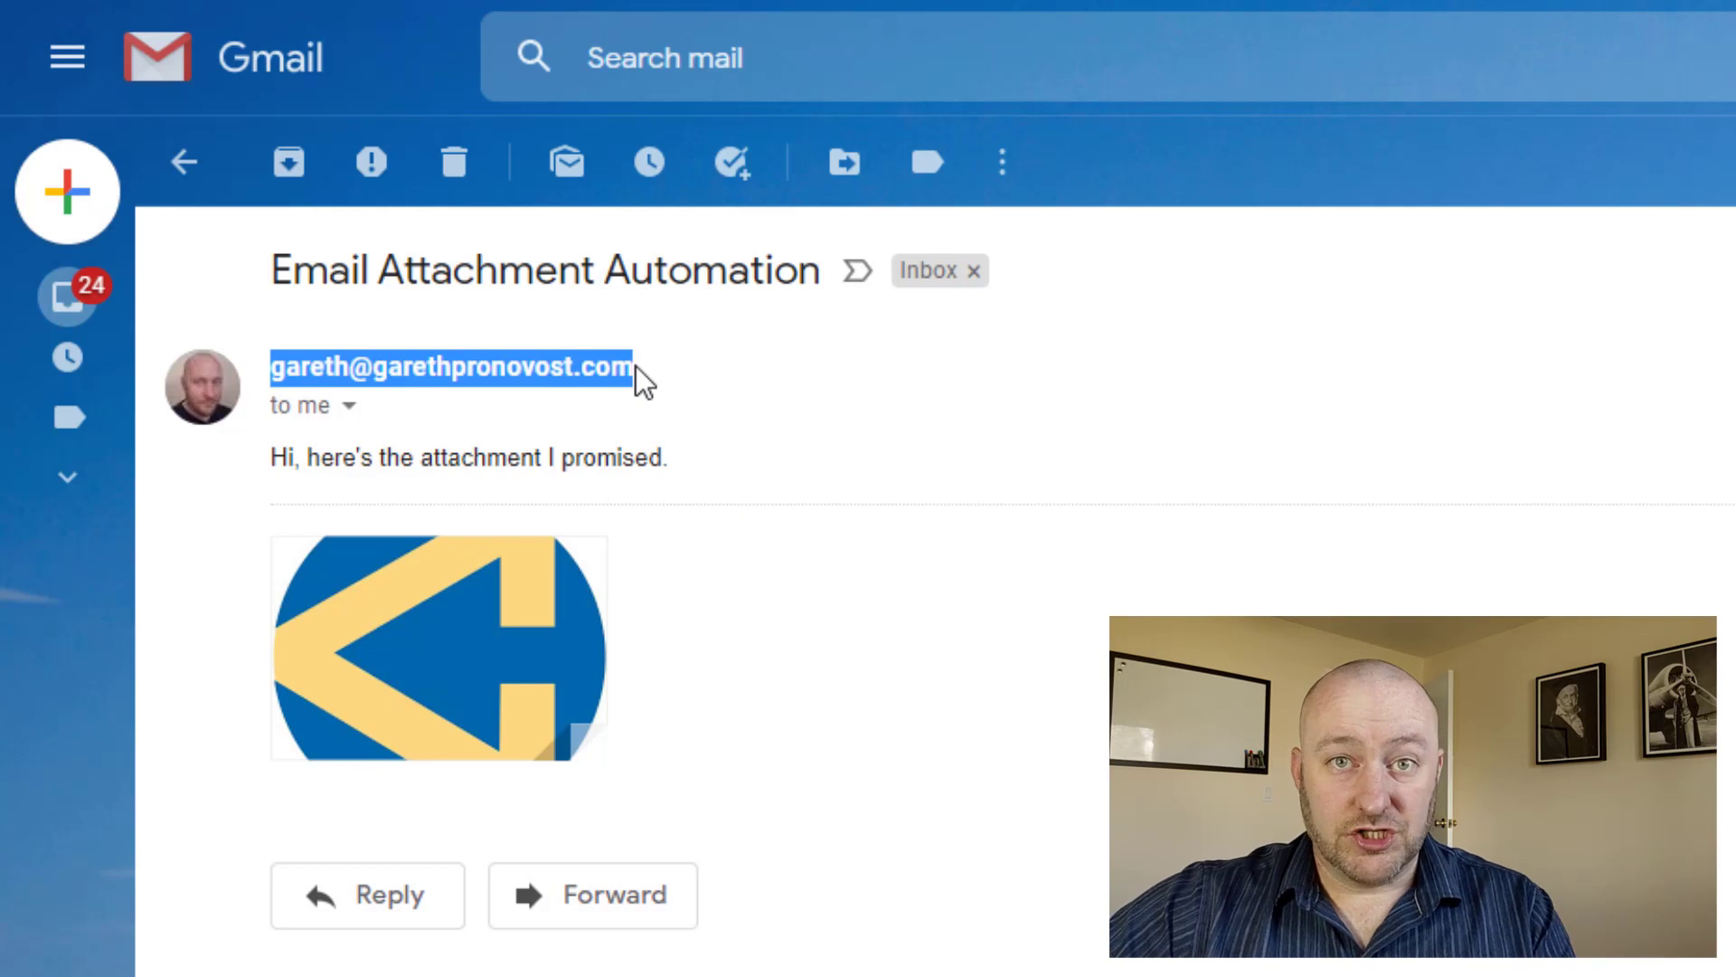
pyautogui.moveTo(273, 458); pyautogui.dragTo(692, 469)
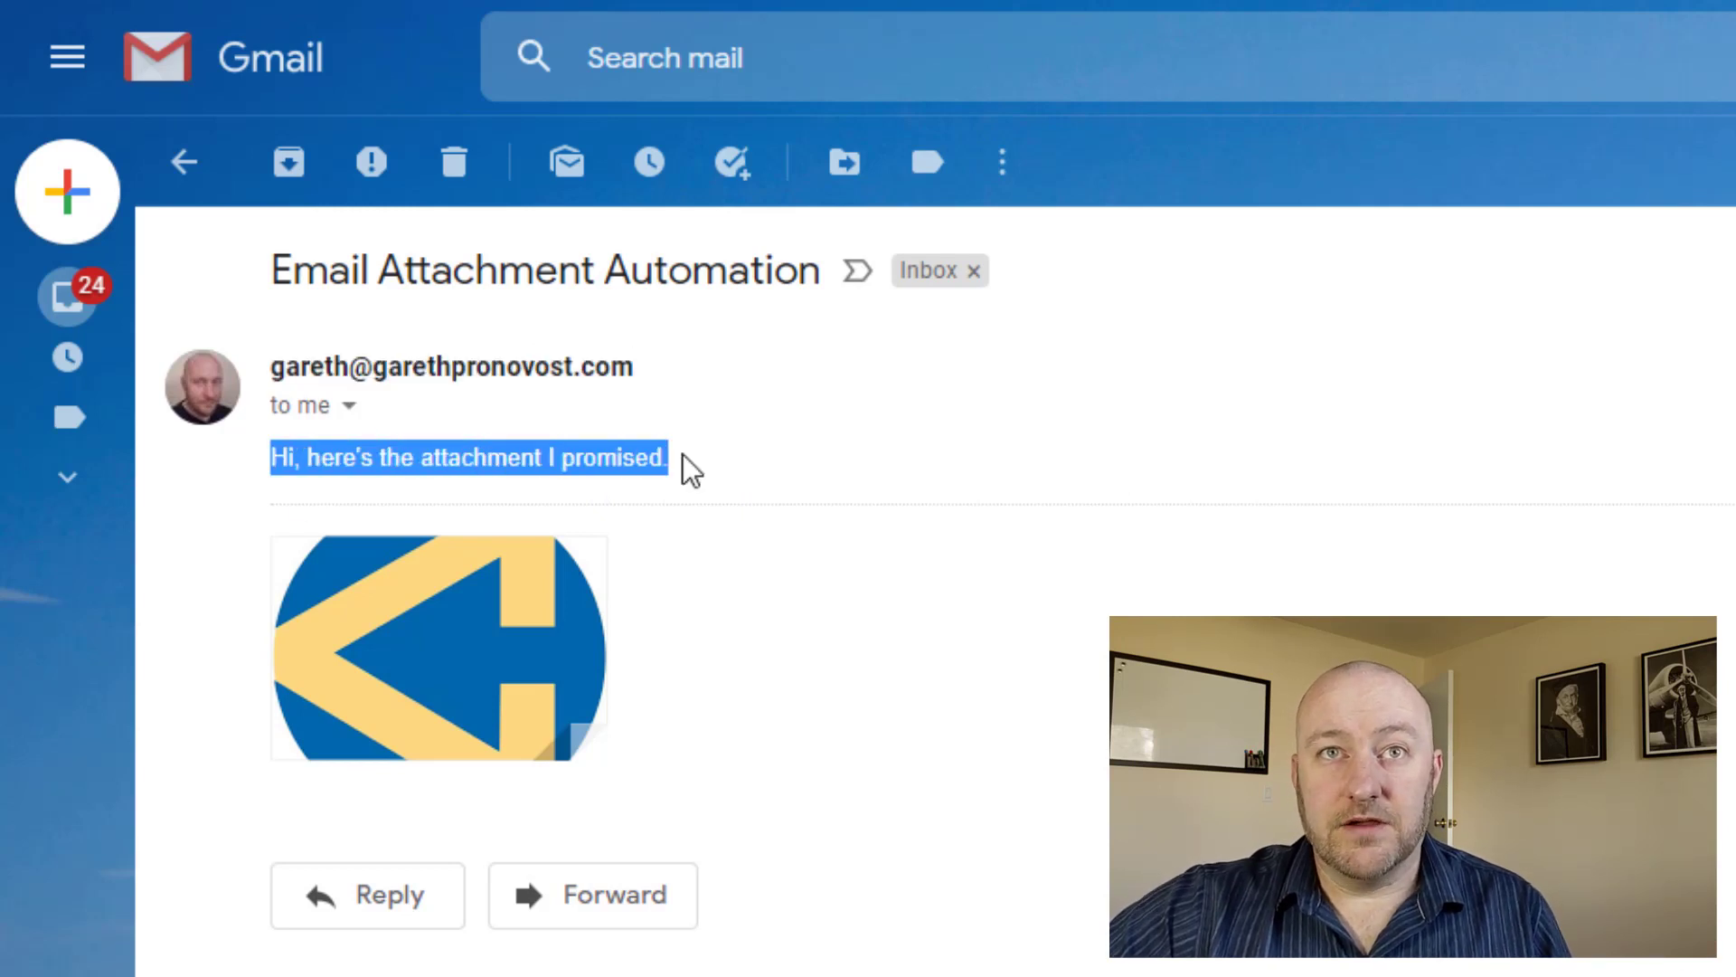
pyautogui.click(486, 333)
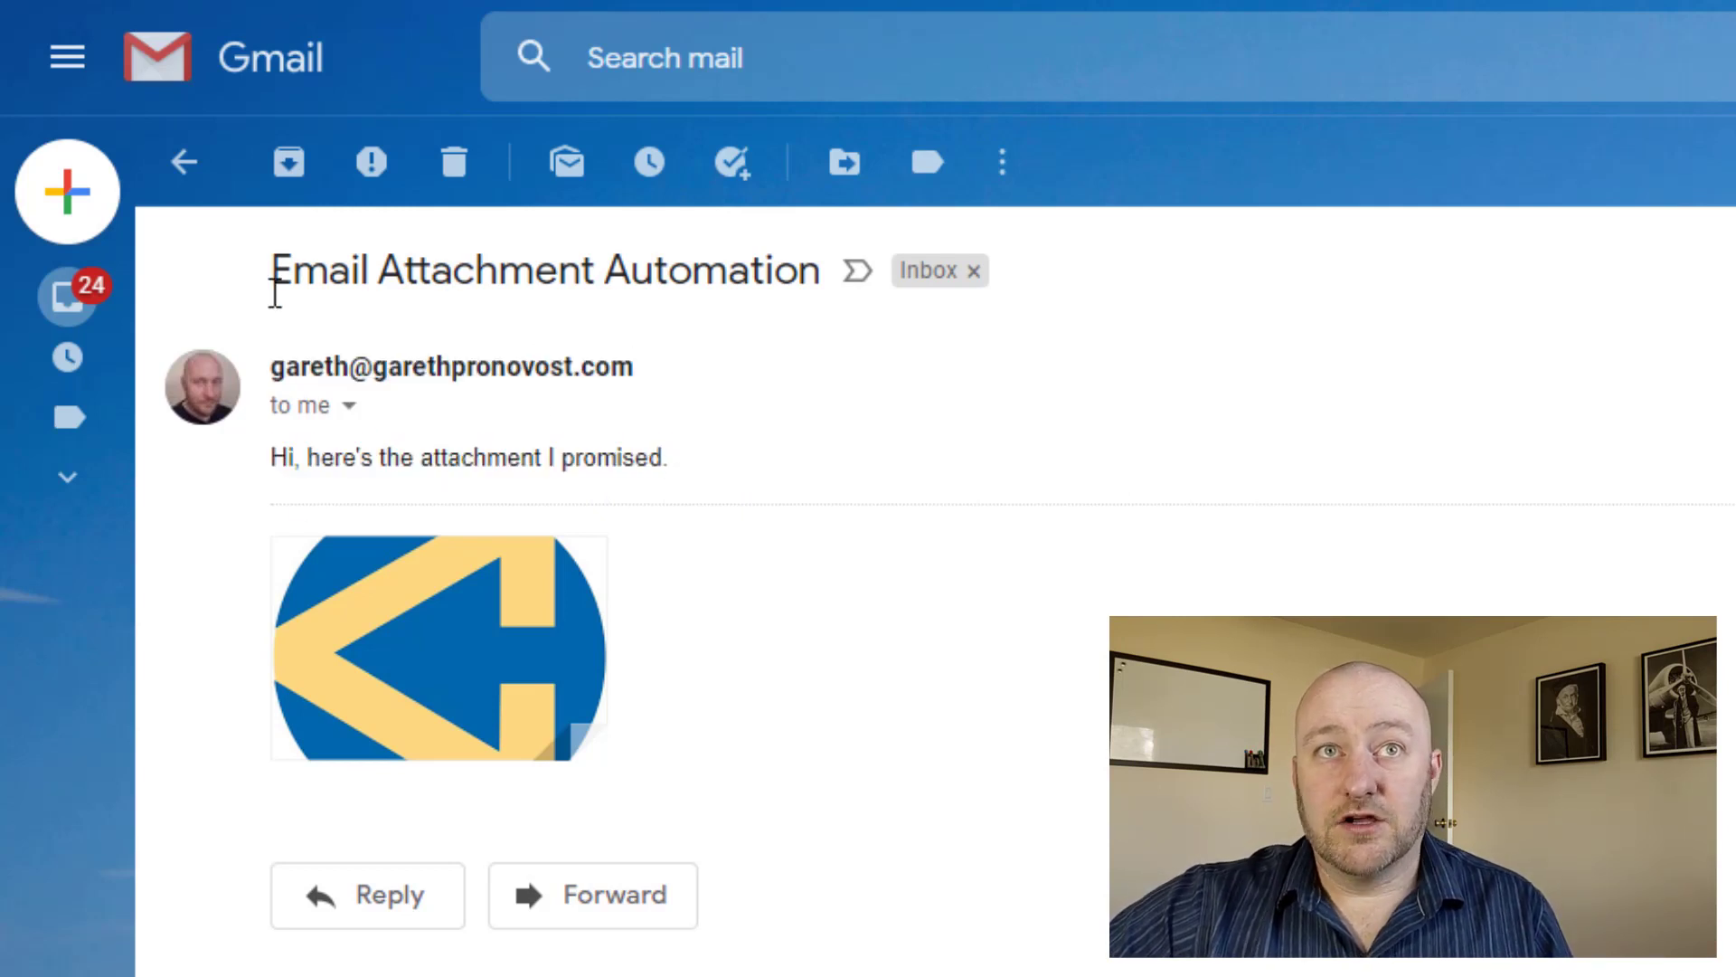
pyautogui.moveTo(278, 271); pyautogui.dragTo(830, 294)
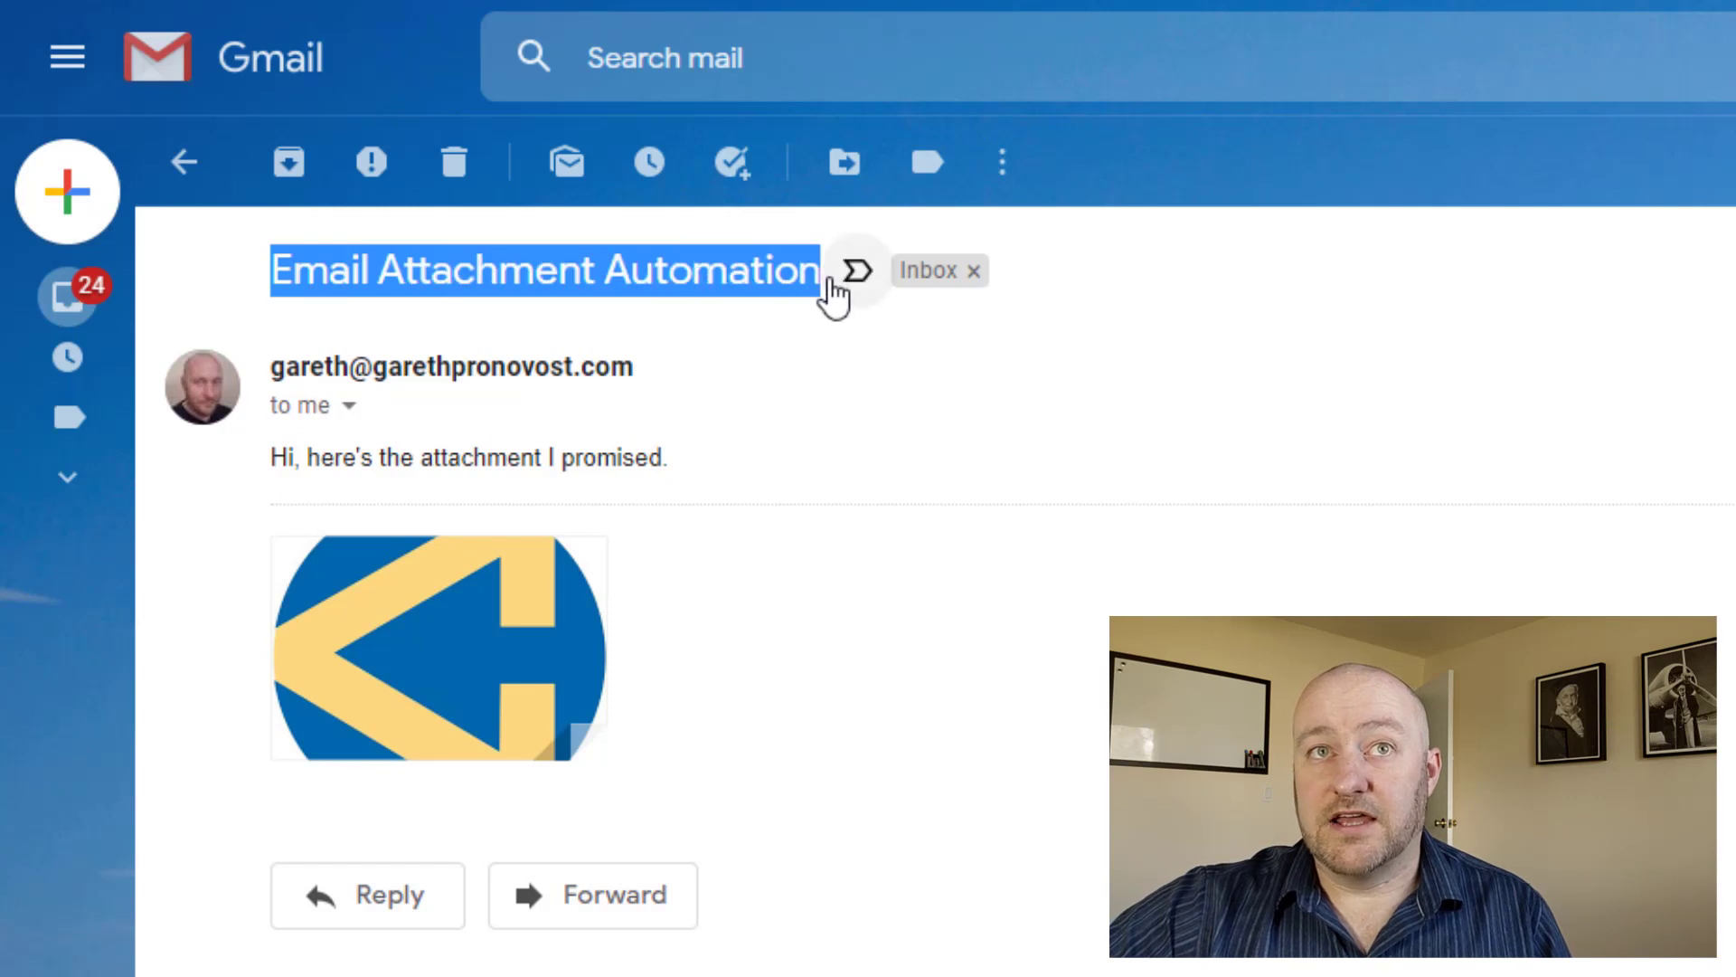
pyautogui.click(630, 280)
# - Preview the attached round logo image full-size, then close the preview
pyautogui.moveTo(476, 748)
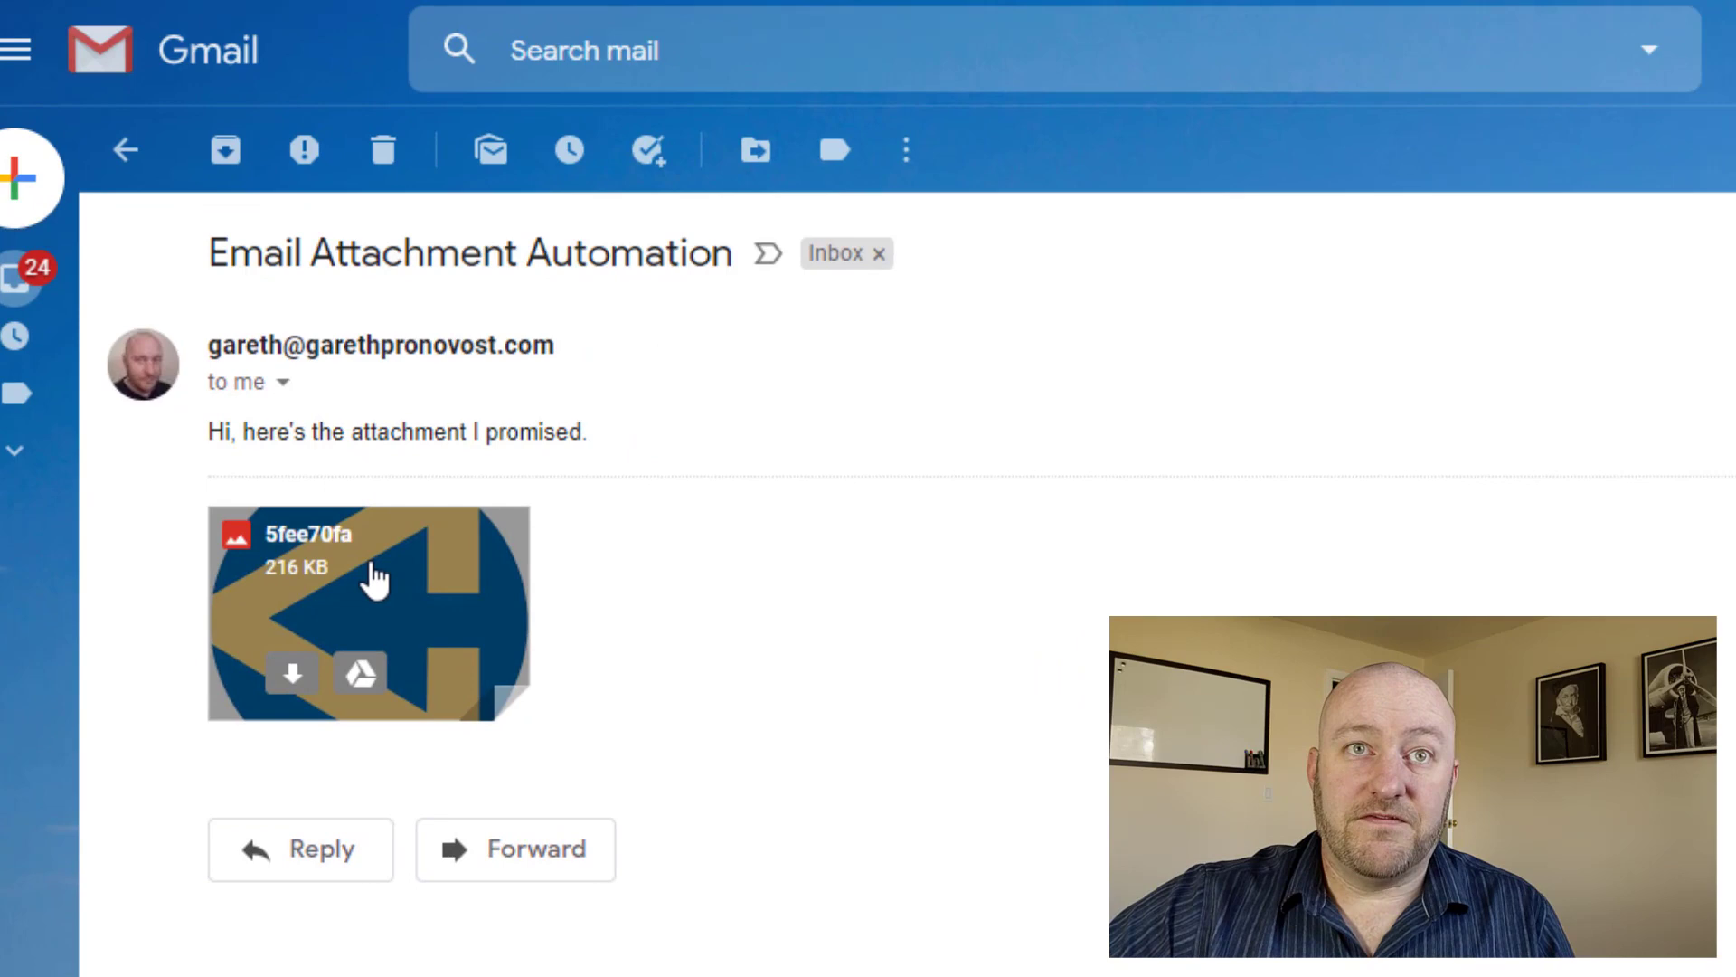
pyautogui.click(443, 613)
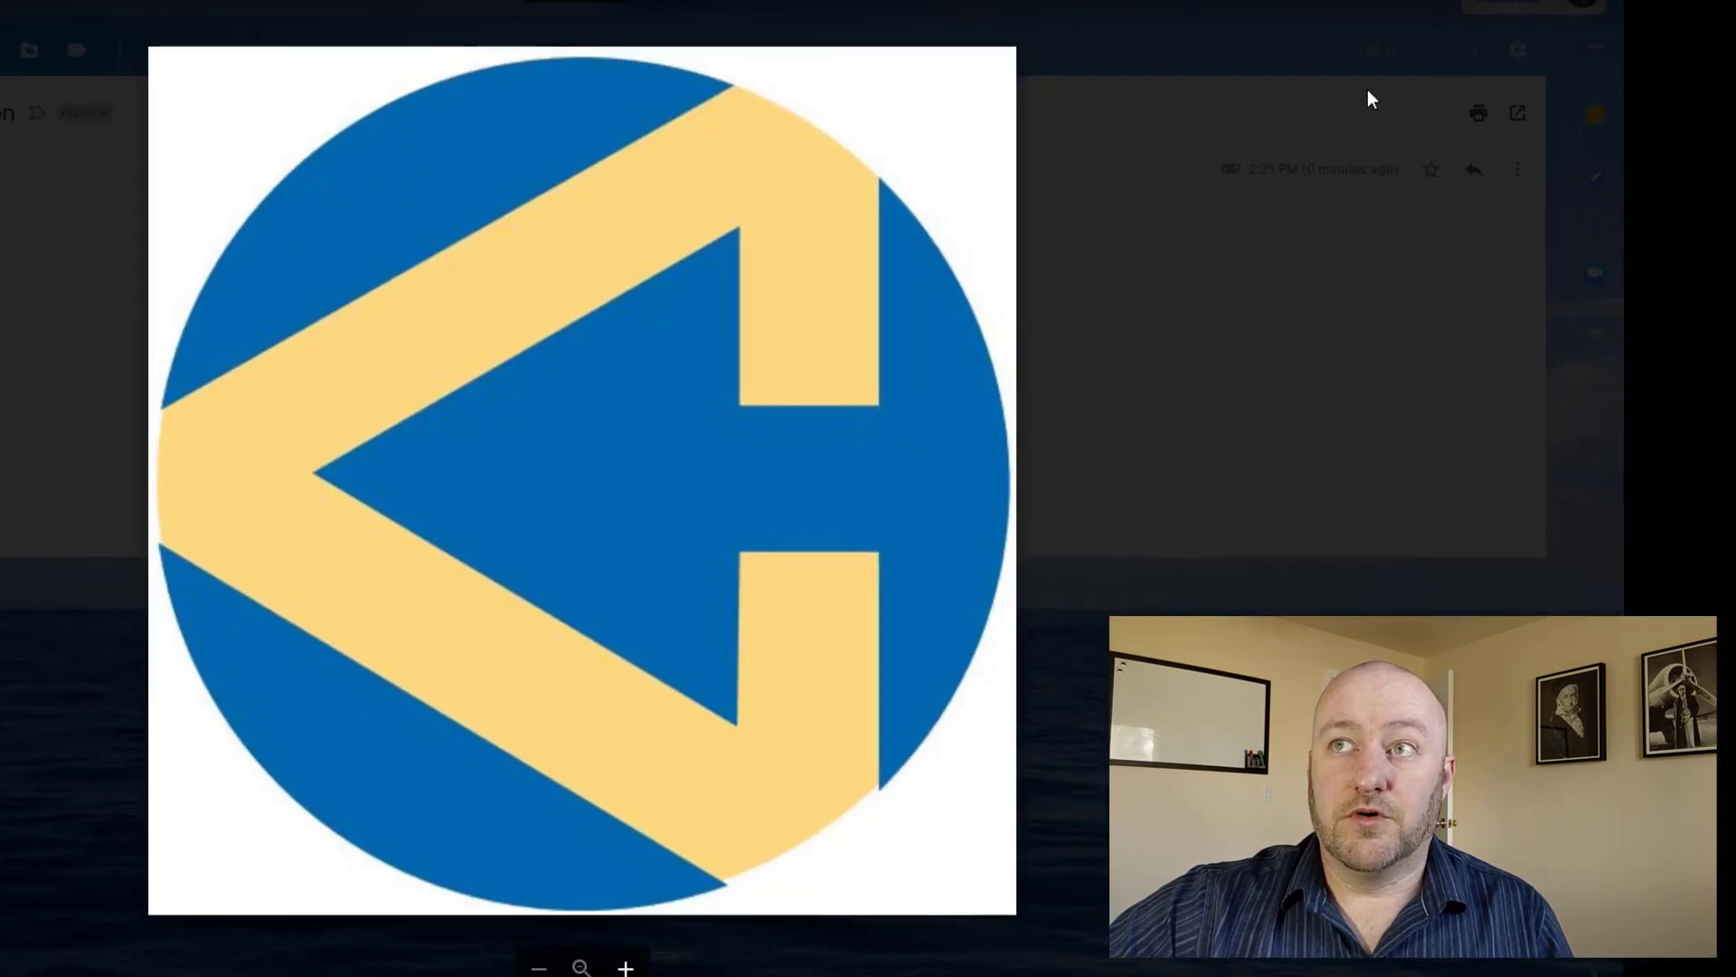
pyautogui.click(1163, 121)
pyautogui.moveTo(241, 682)
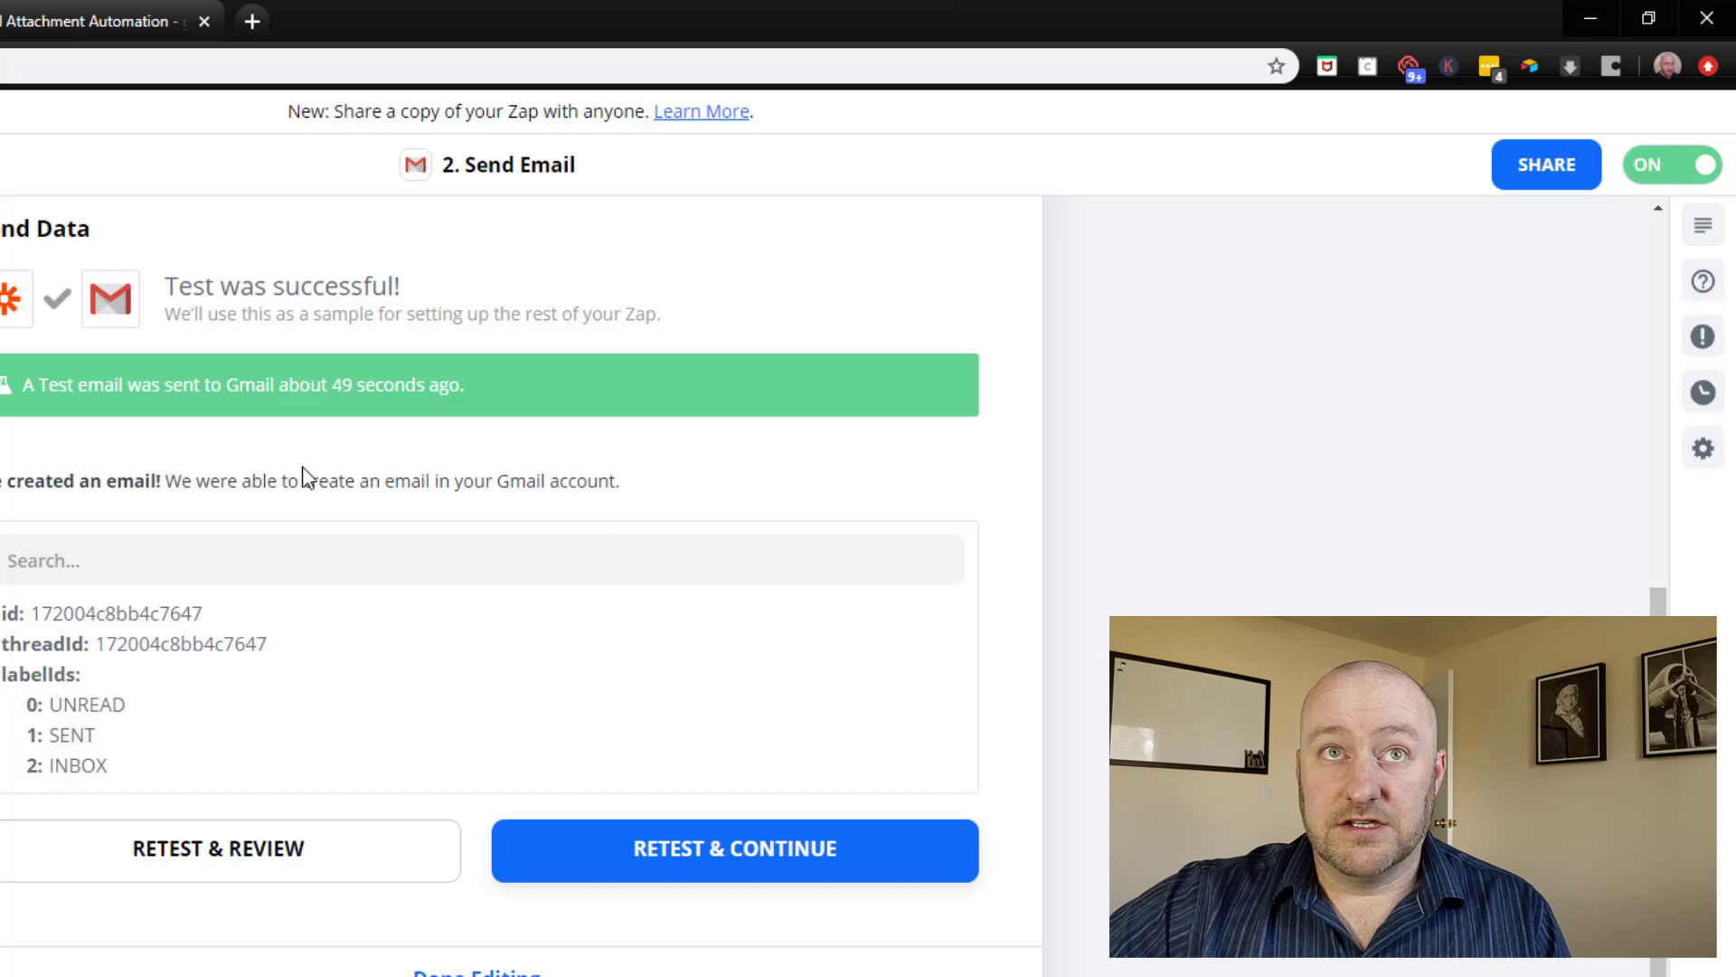
# - Name the zap 'Attachment Automation' and return to the My Zaps list
pyautogui.scroll(7, 521, 579)
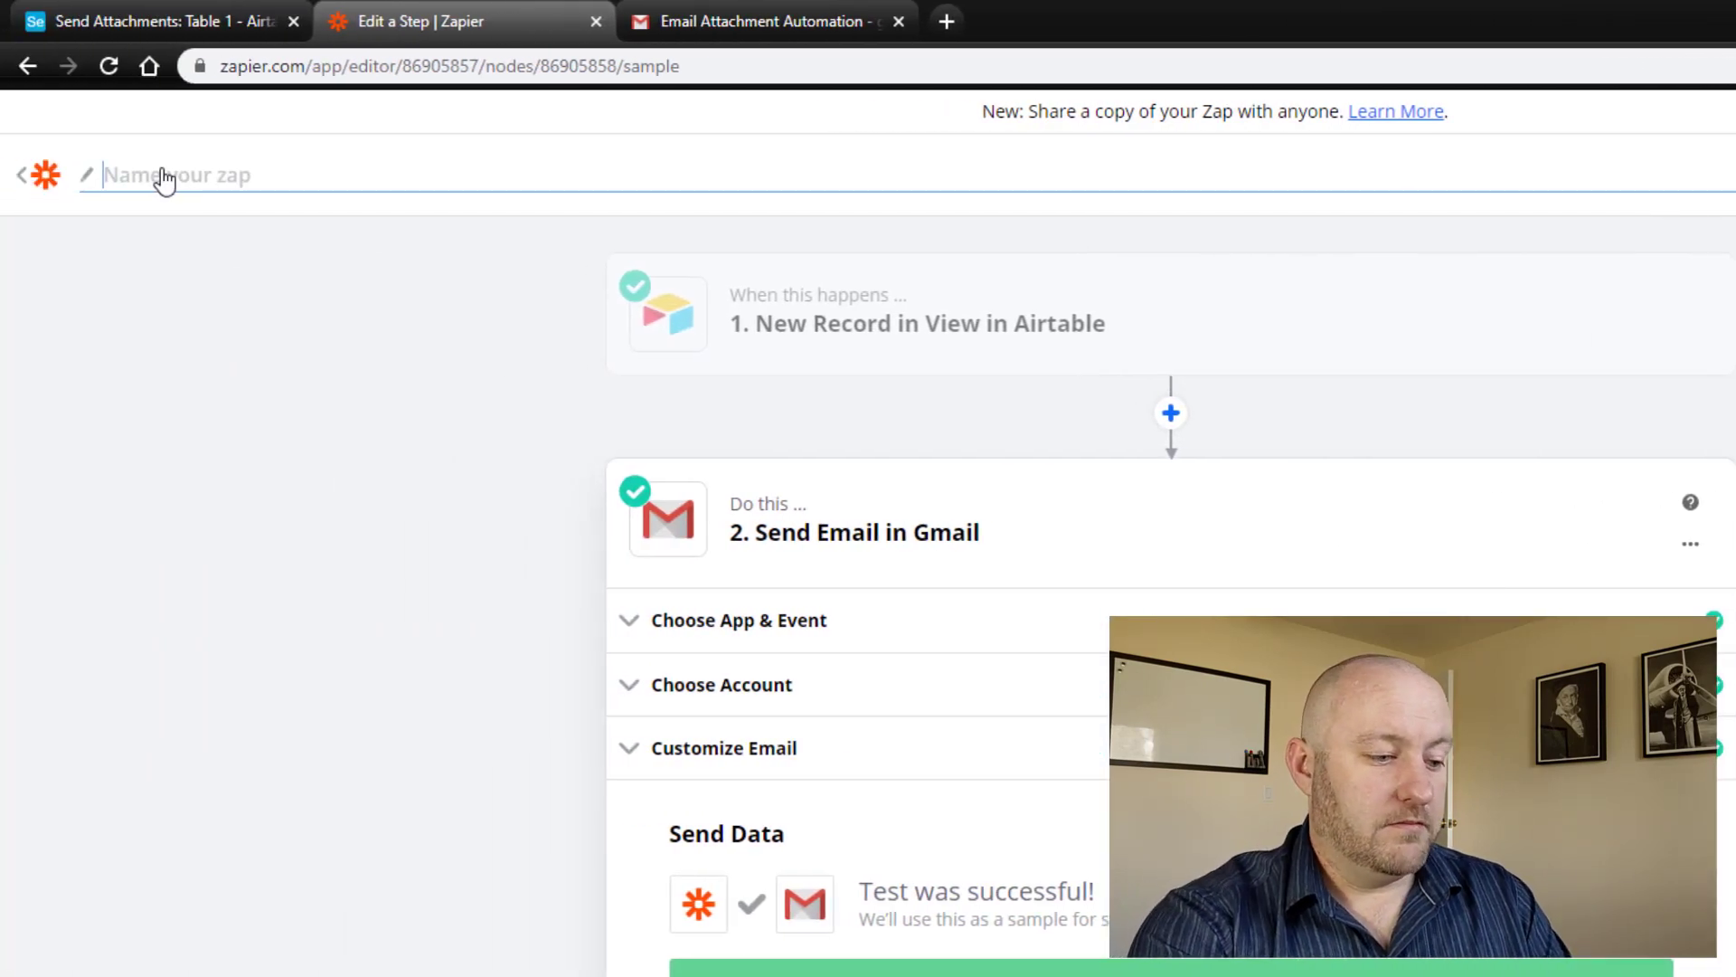
pyautogui.write('Attachm')
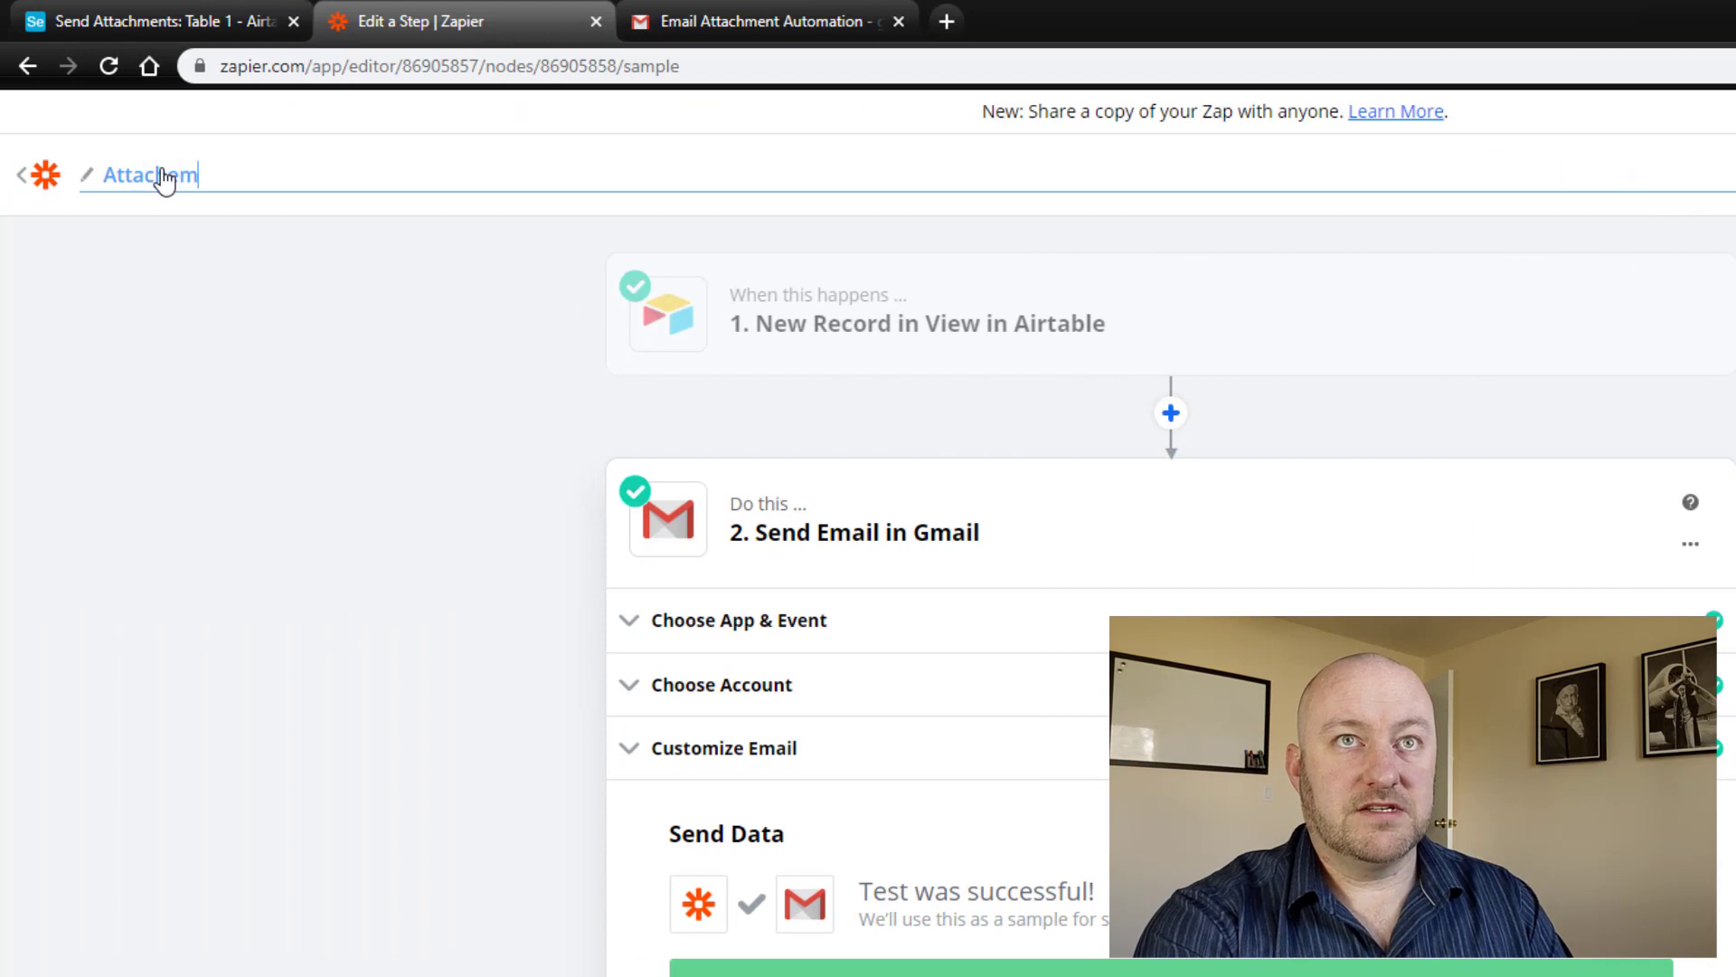
pyautogui.write('ent Automation')
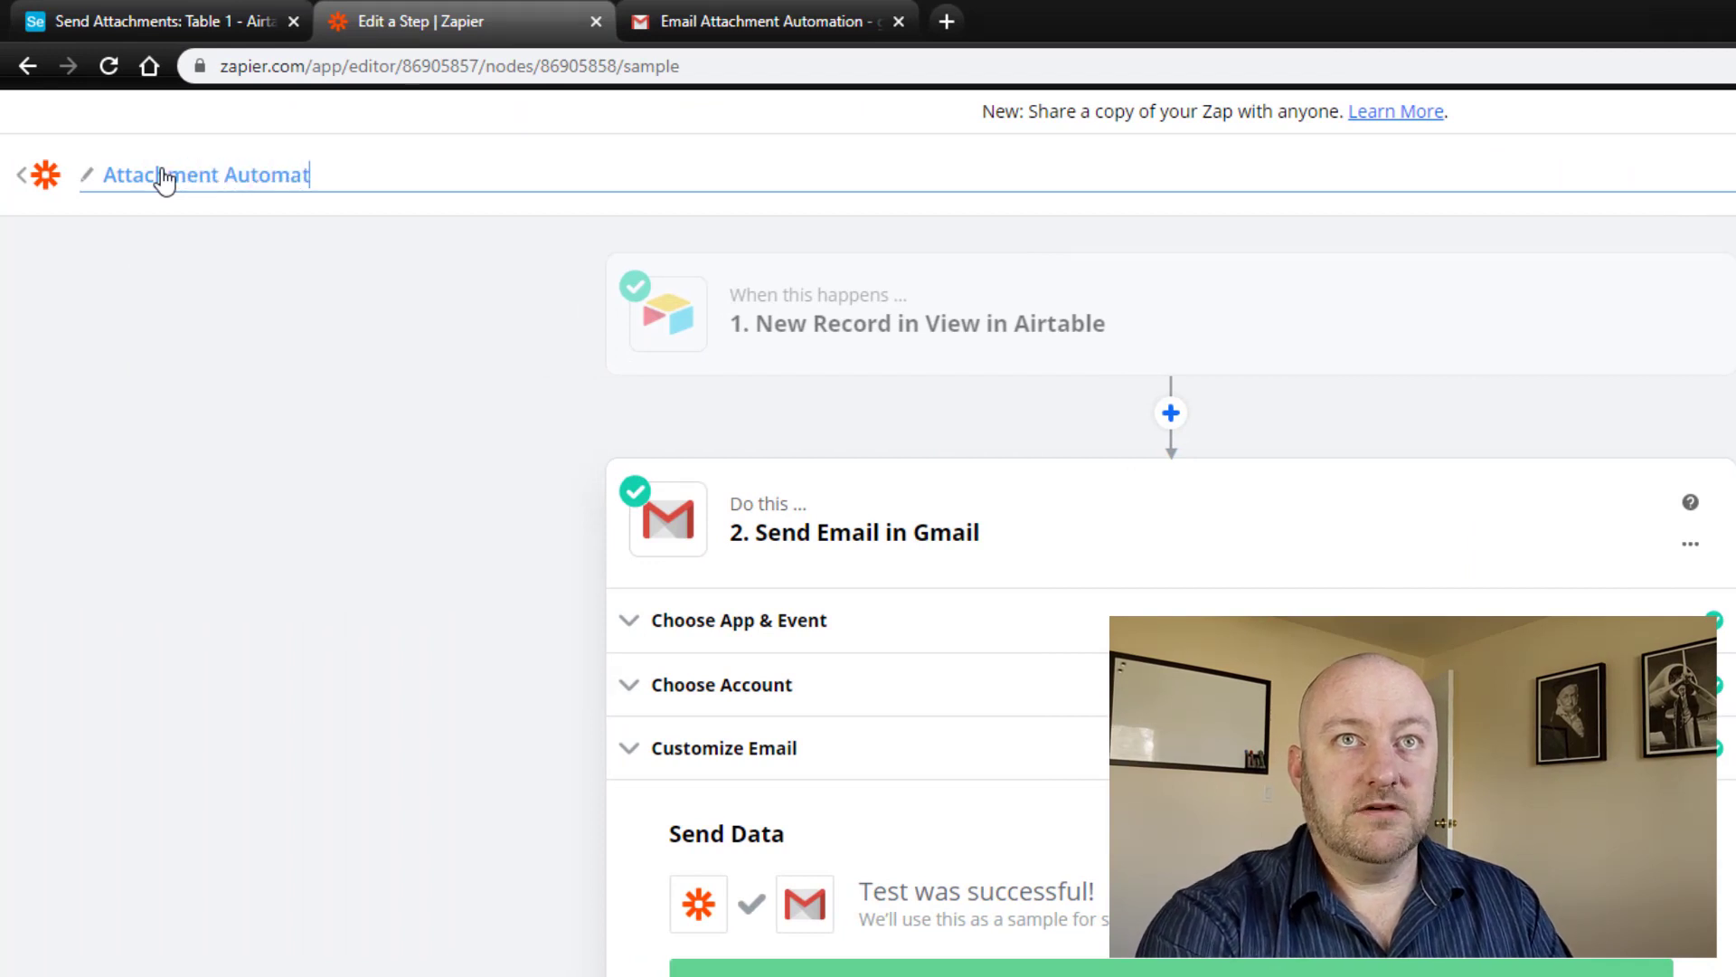
pyautogui.press('Return')
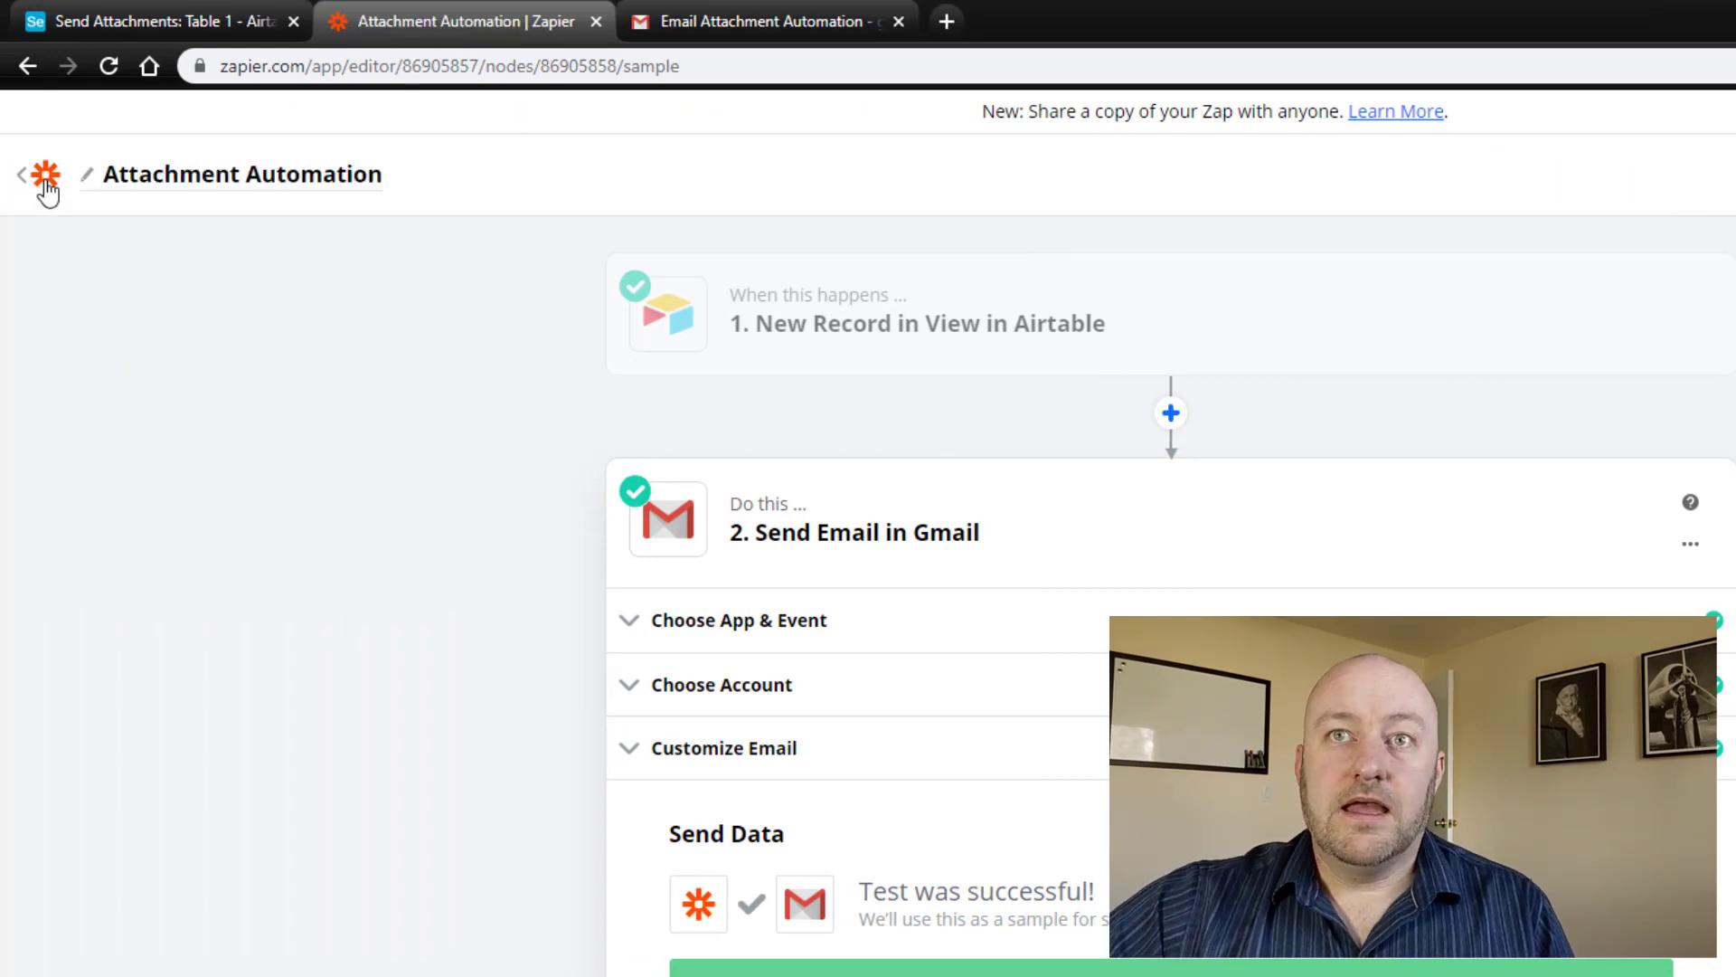
pyautogui.click(45, 186)
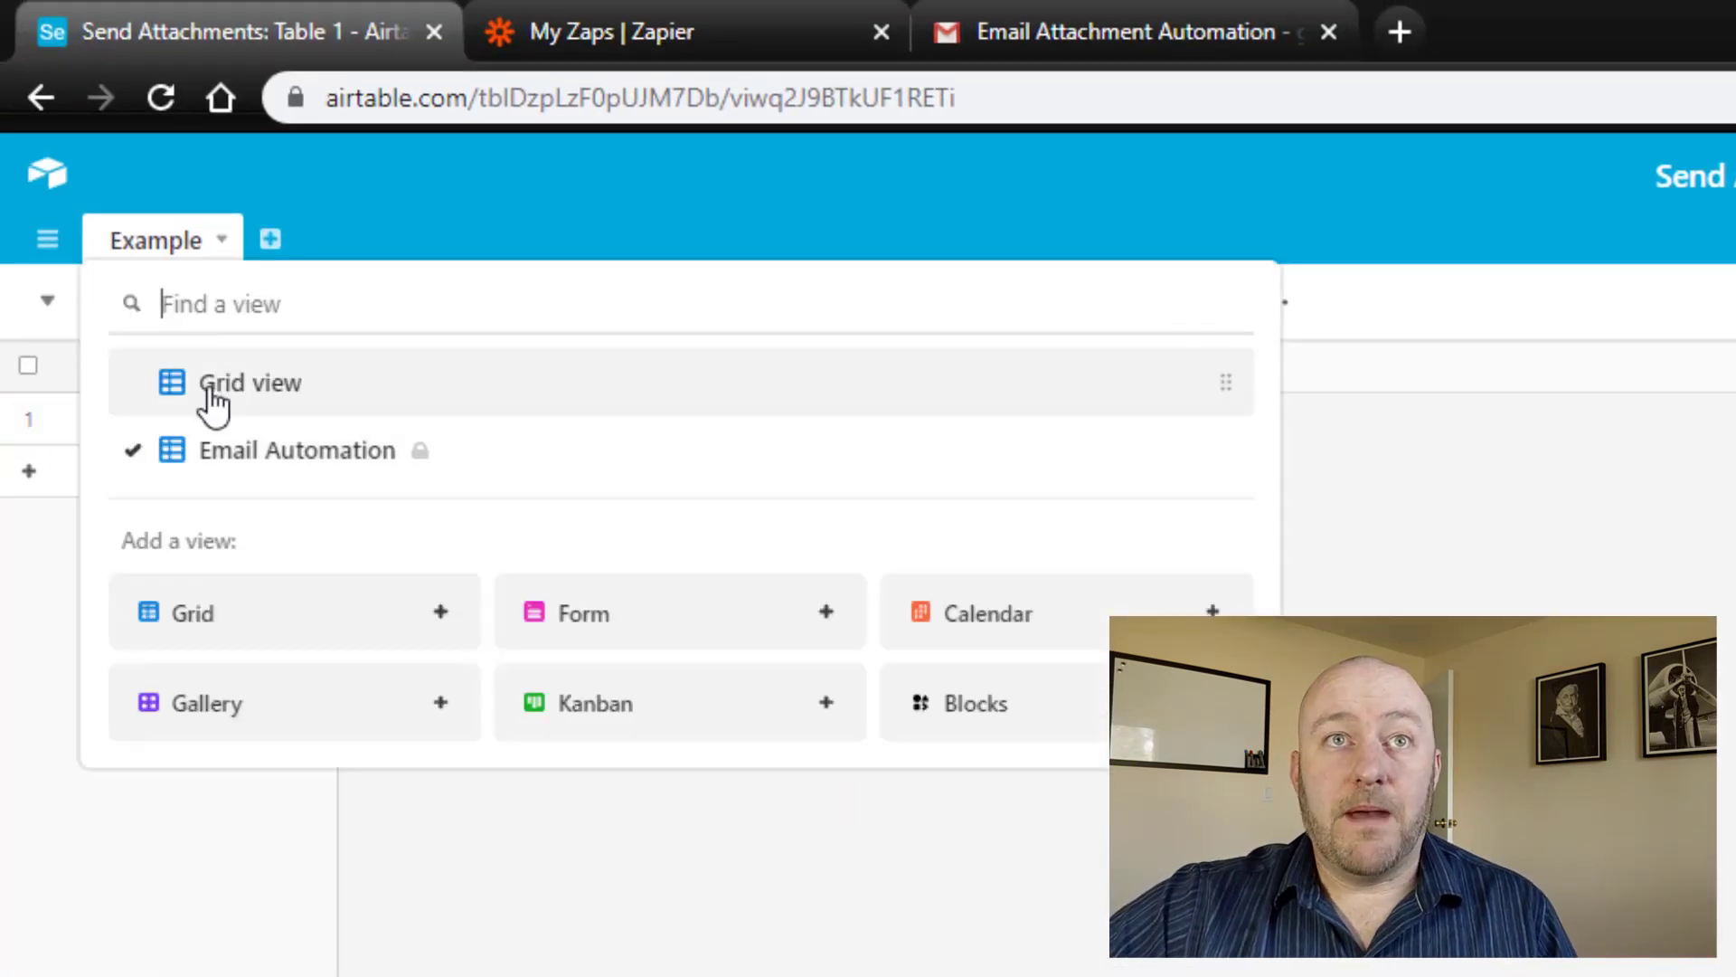
# - In Airtable's Grid view, tick Send Email on the Profile record
pyautogui.click(209, 387)
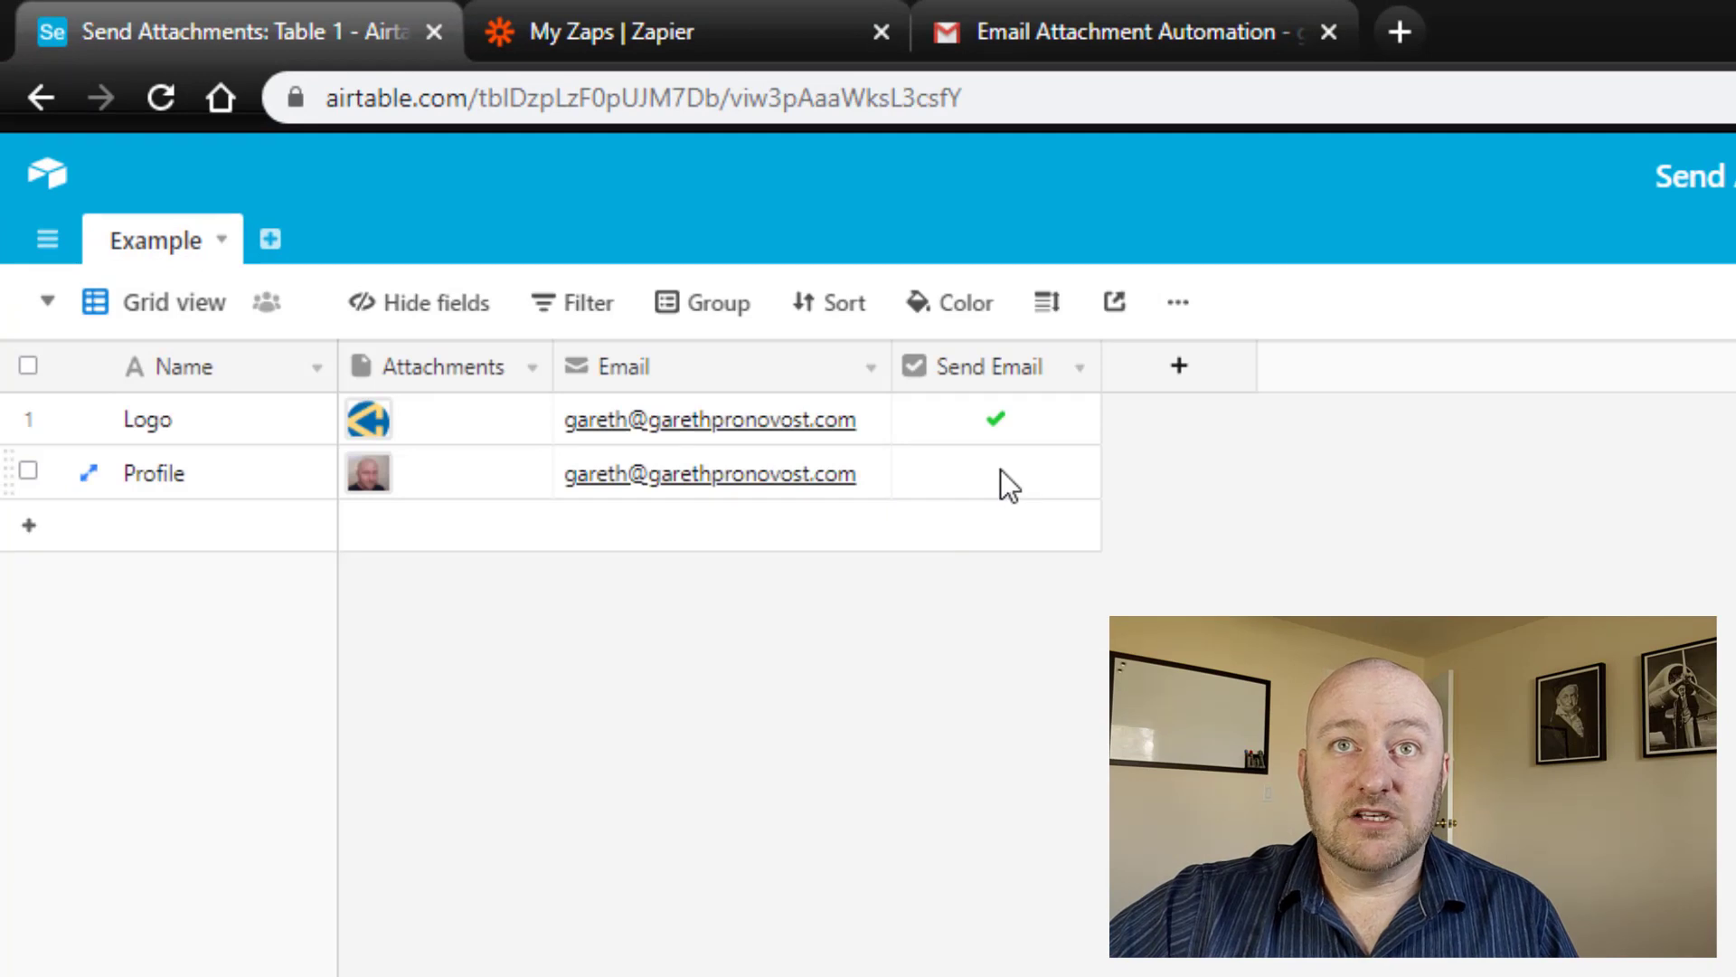
pyautogui.click(1000, 471)
pyautogui.click(999, 471)
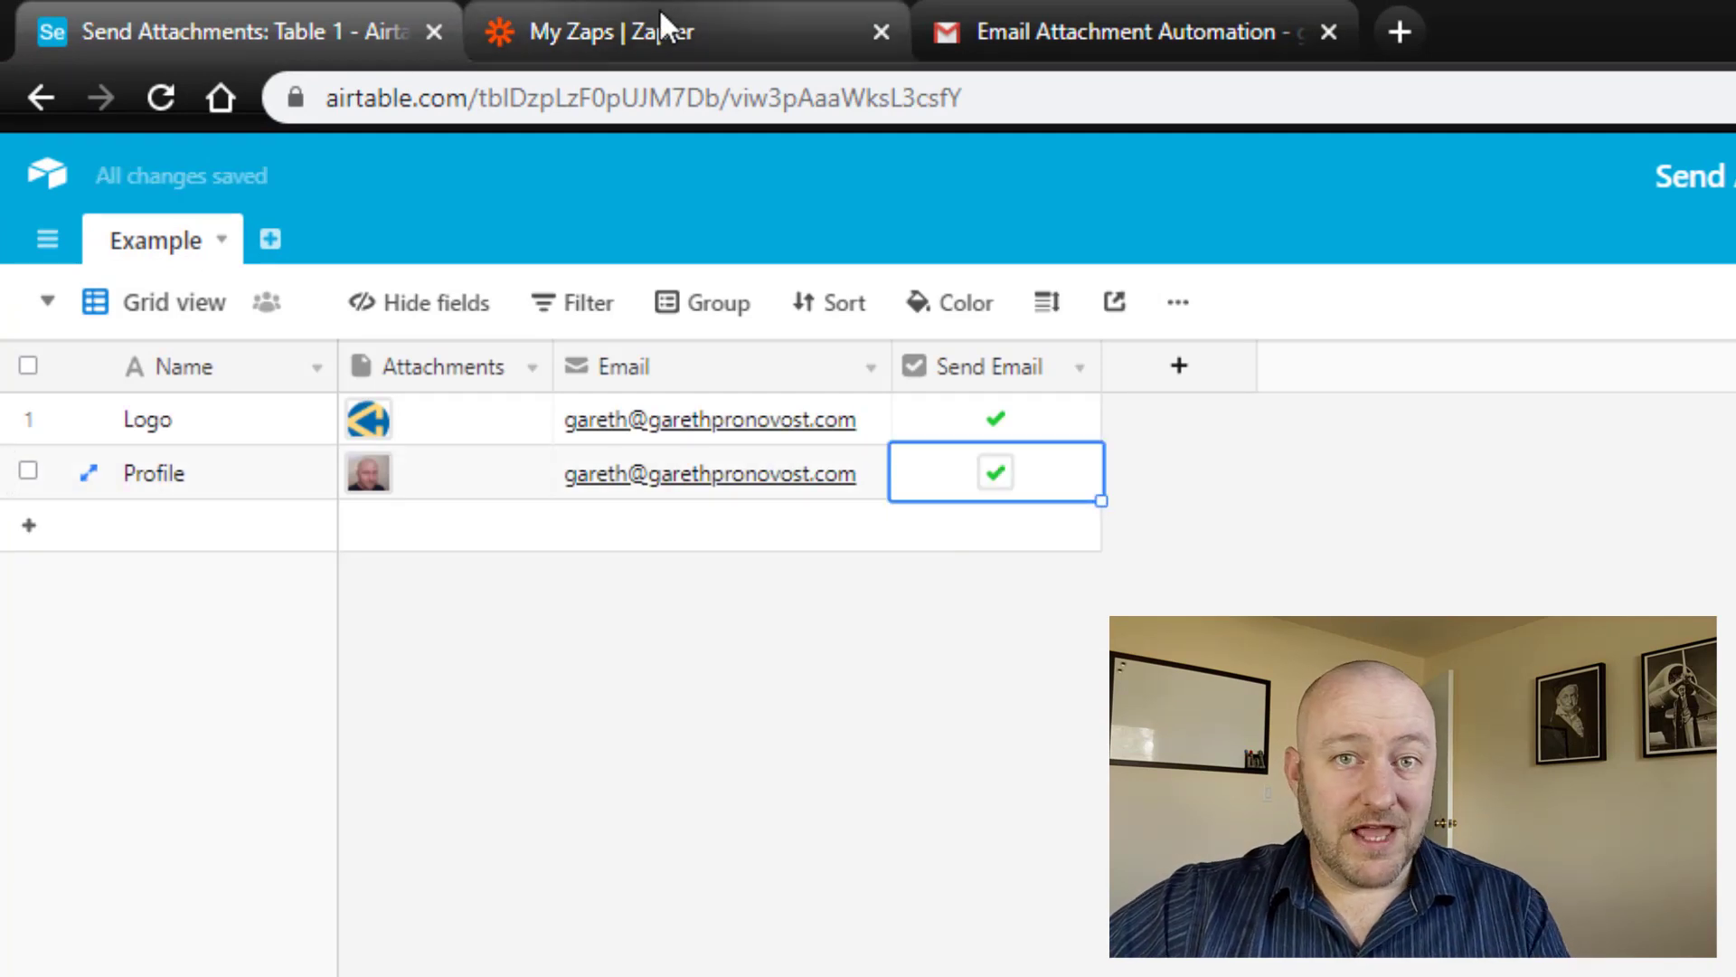
pyautogui.click(660, 11)
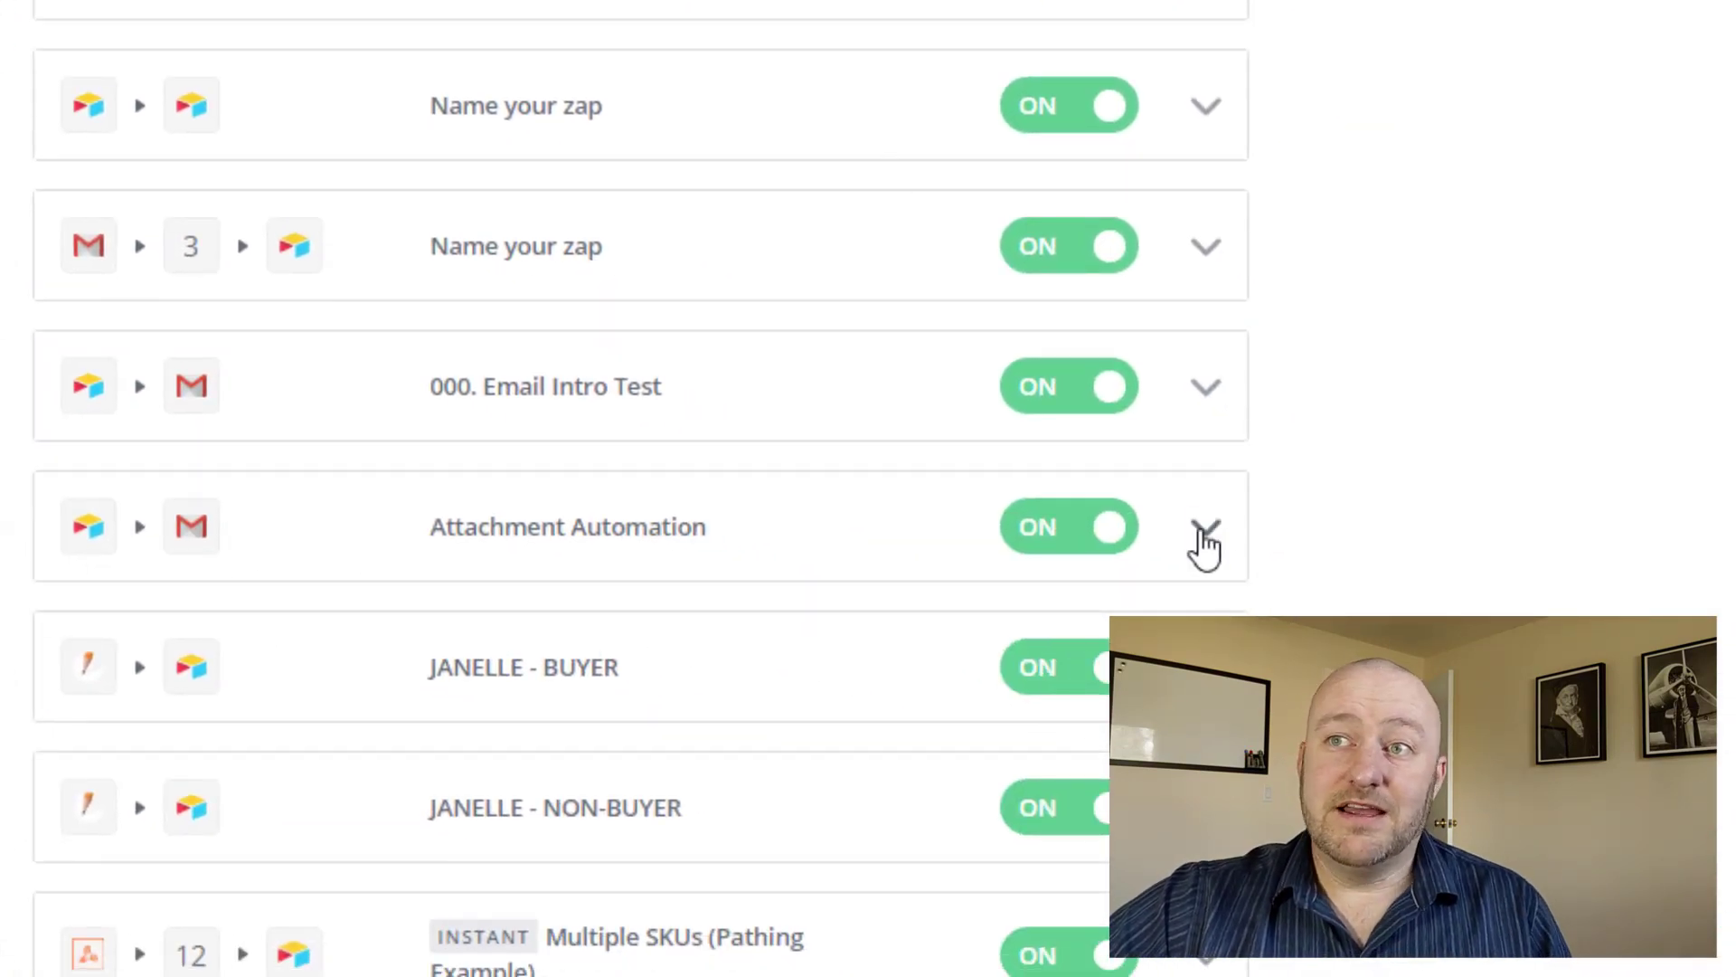
# - Run Attachment Automation manually and close the run status report showing Gmail Send Email succeeded
pyautogui.click(1212, 529)
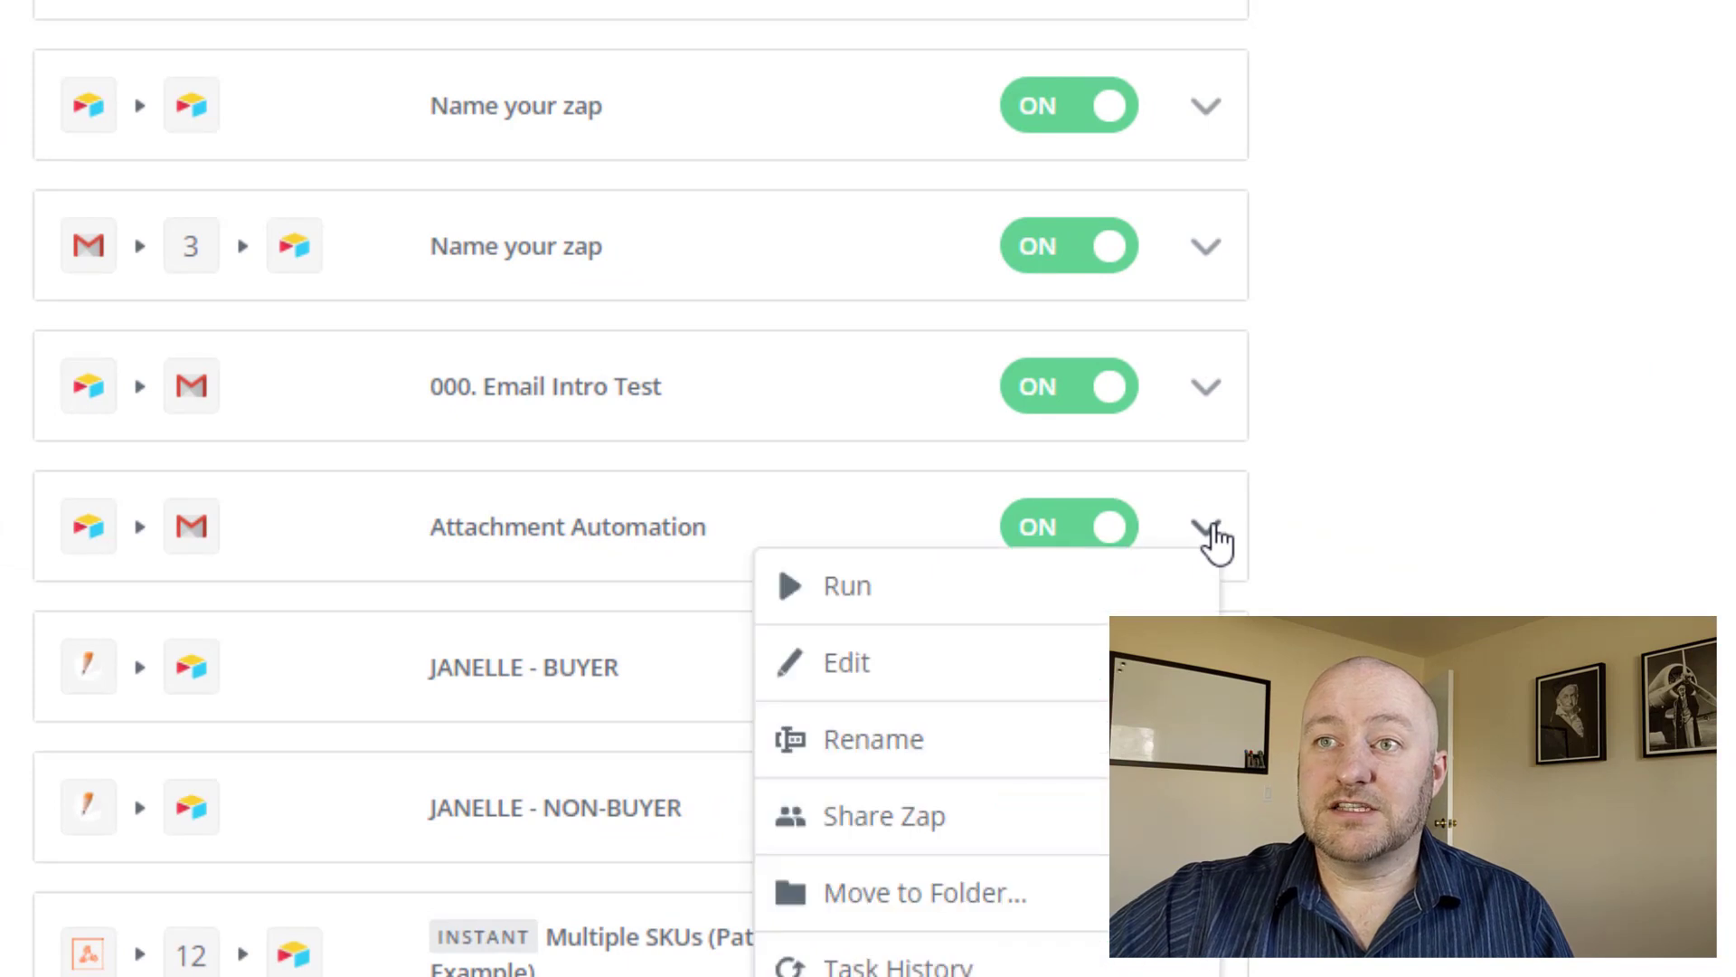
pyautogui.click(920, 600)
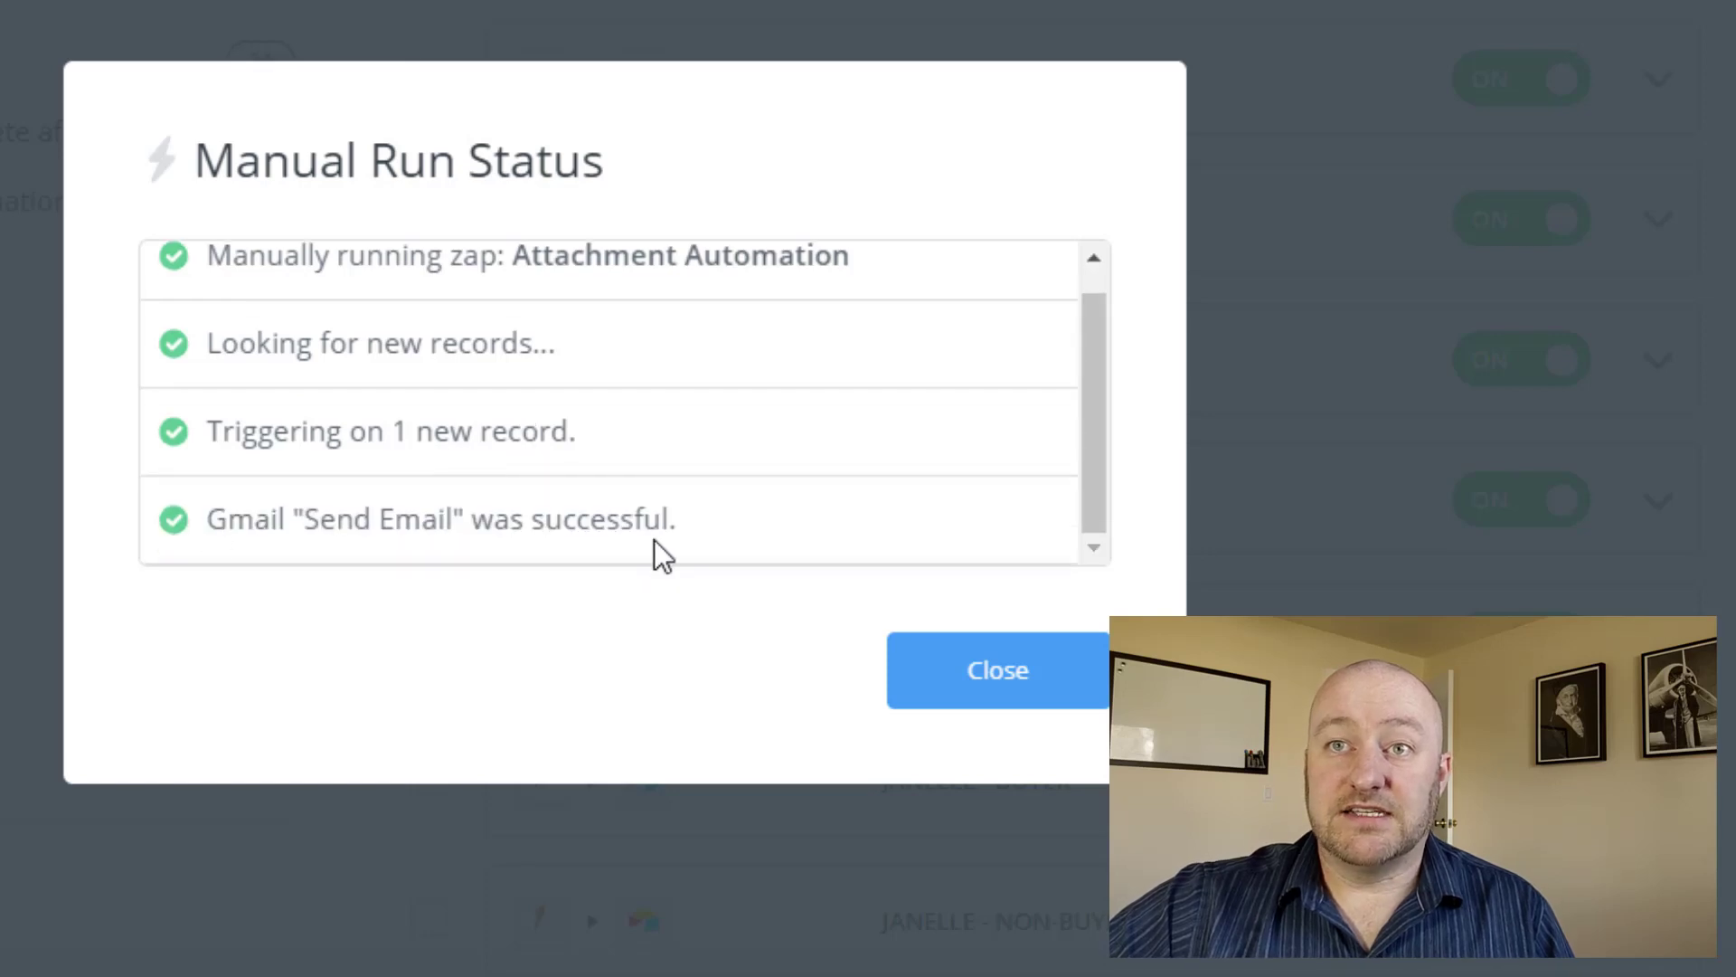
pyautogui.click(1023, 688)
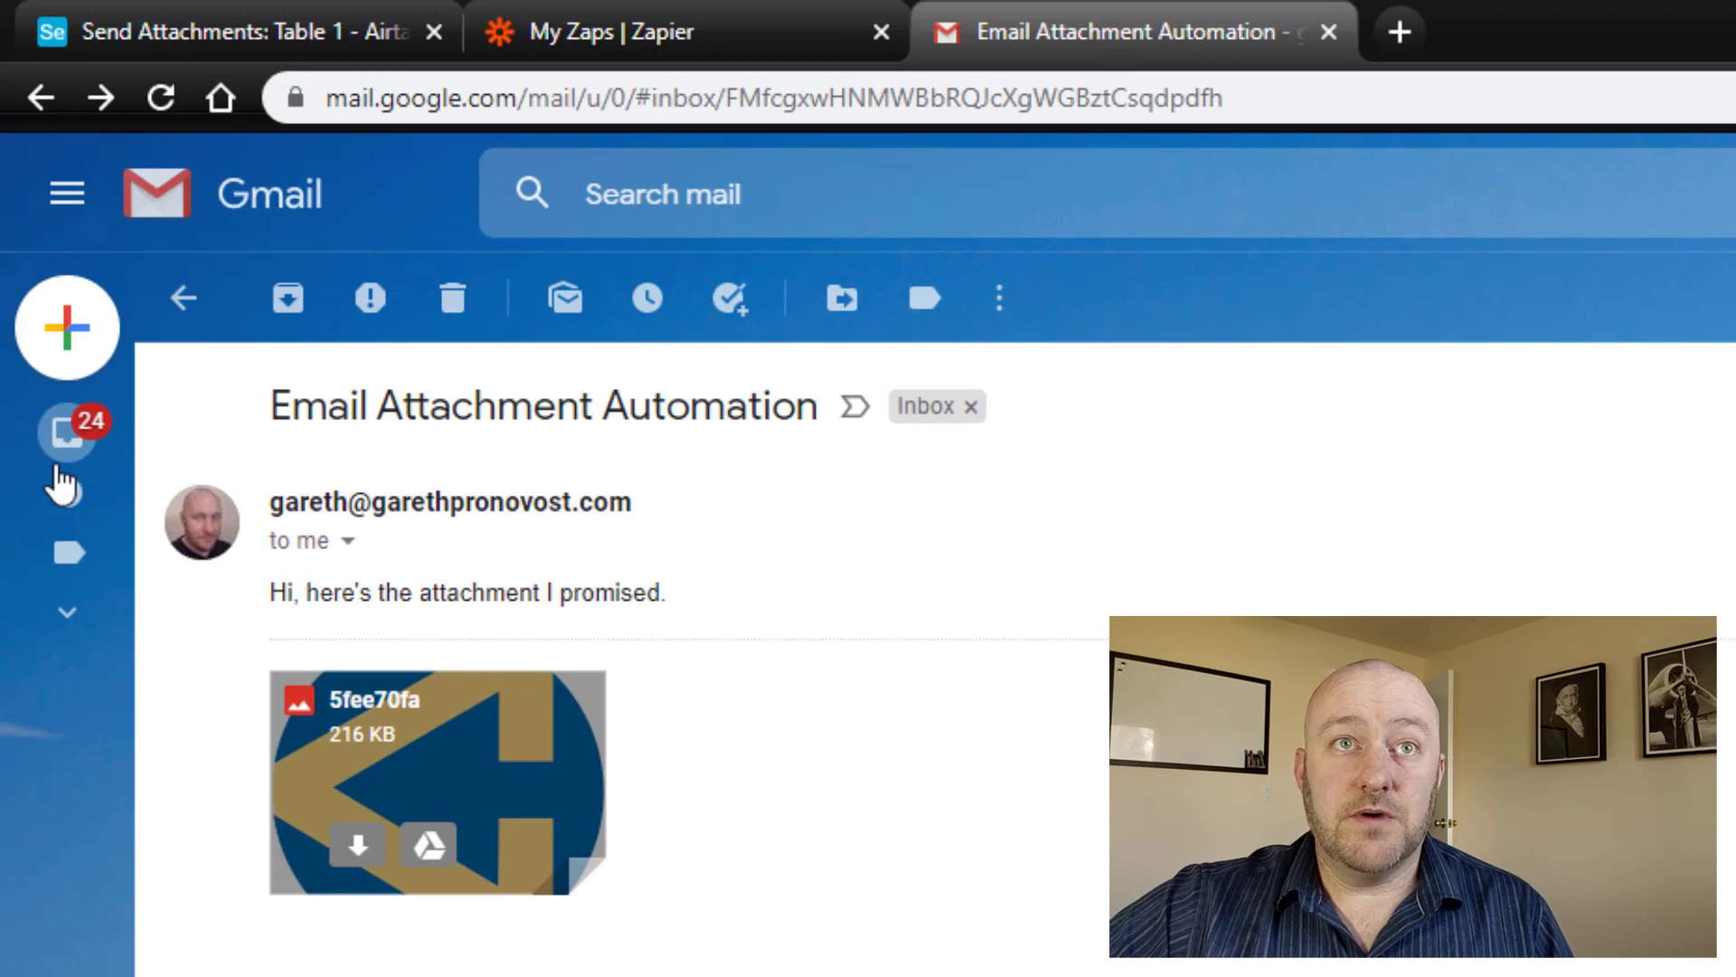
# - Refresh the Gmail inbox and open the new Email Attachment Automation message with the profile photo
pyautogui.click(145, 436)
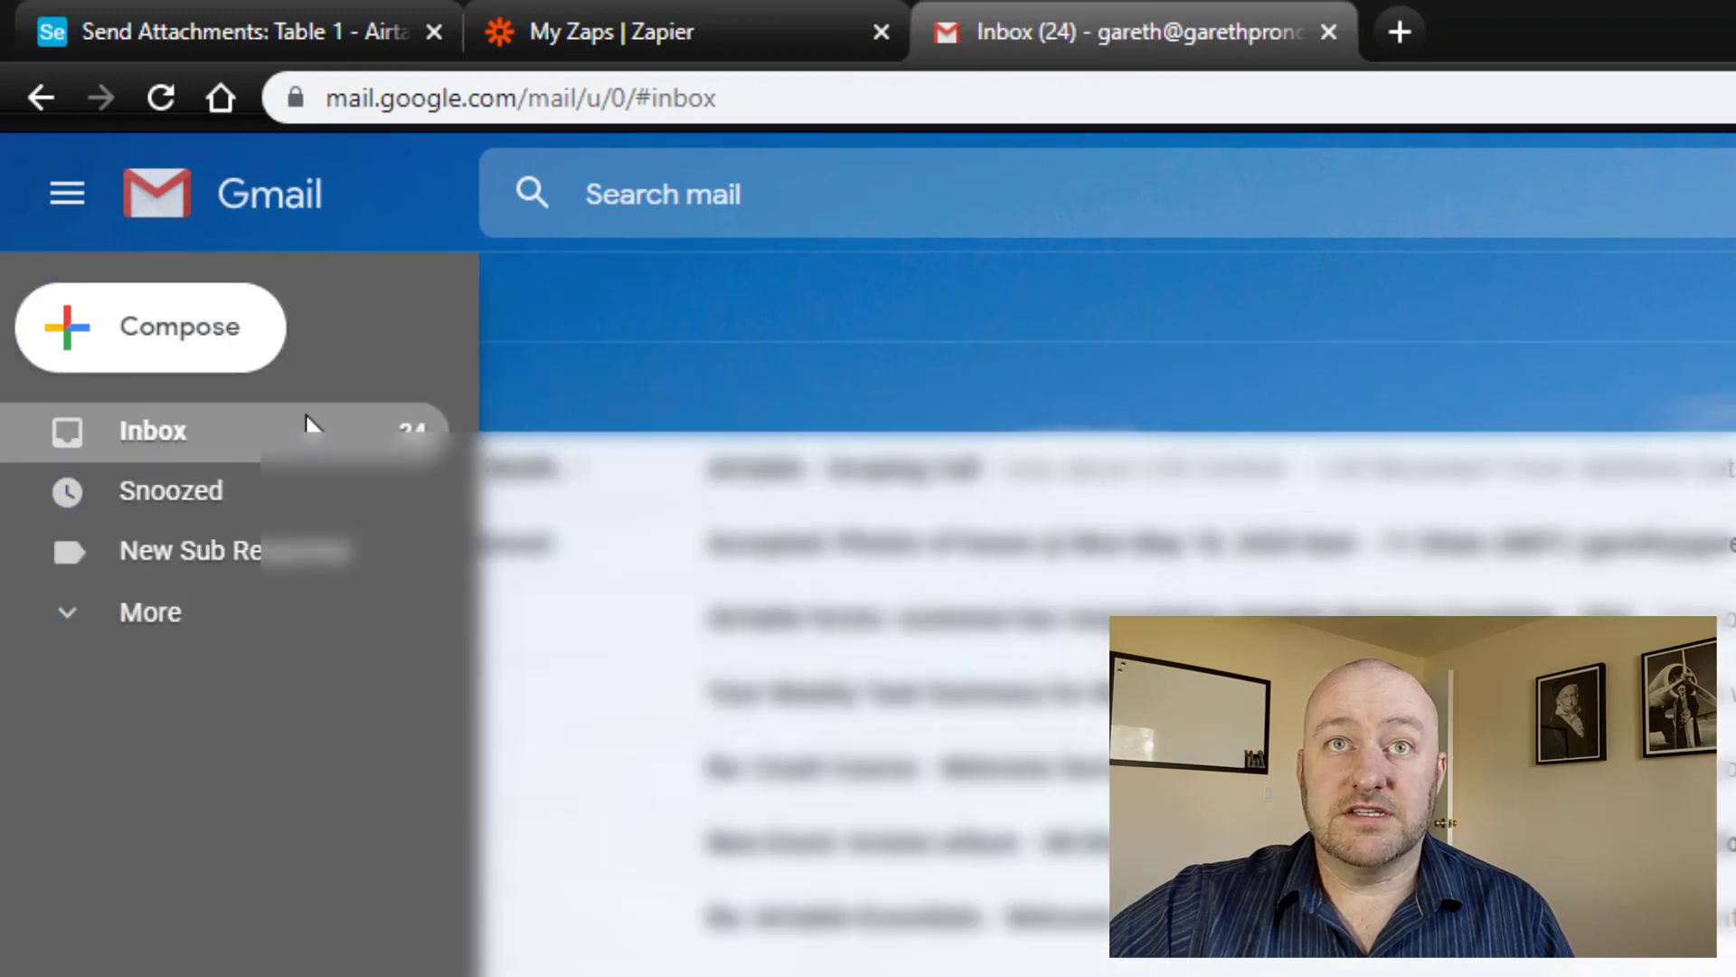
pyautogui.click(282, 309)
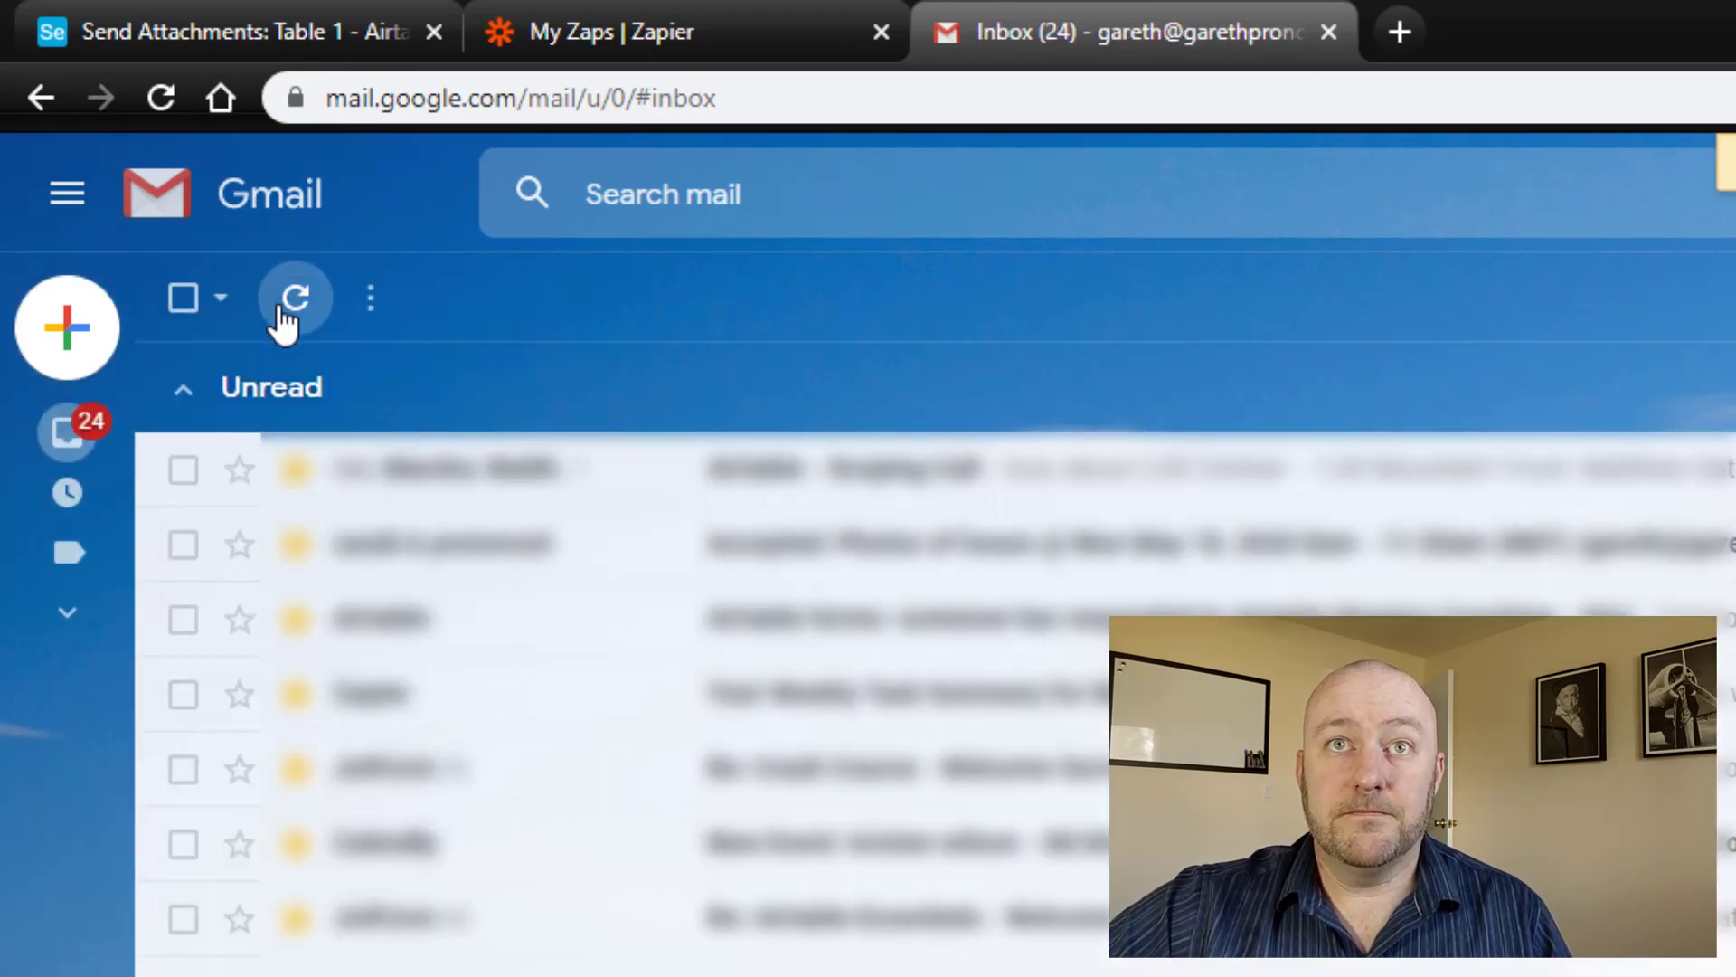
pyautogui.click(825, 487)
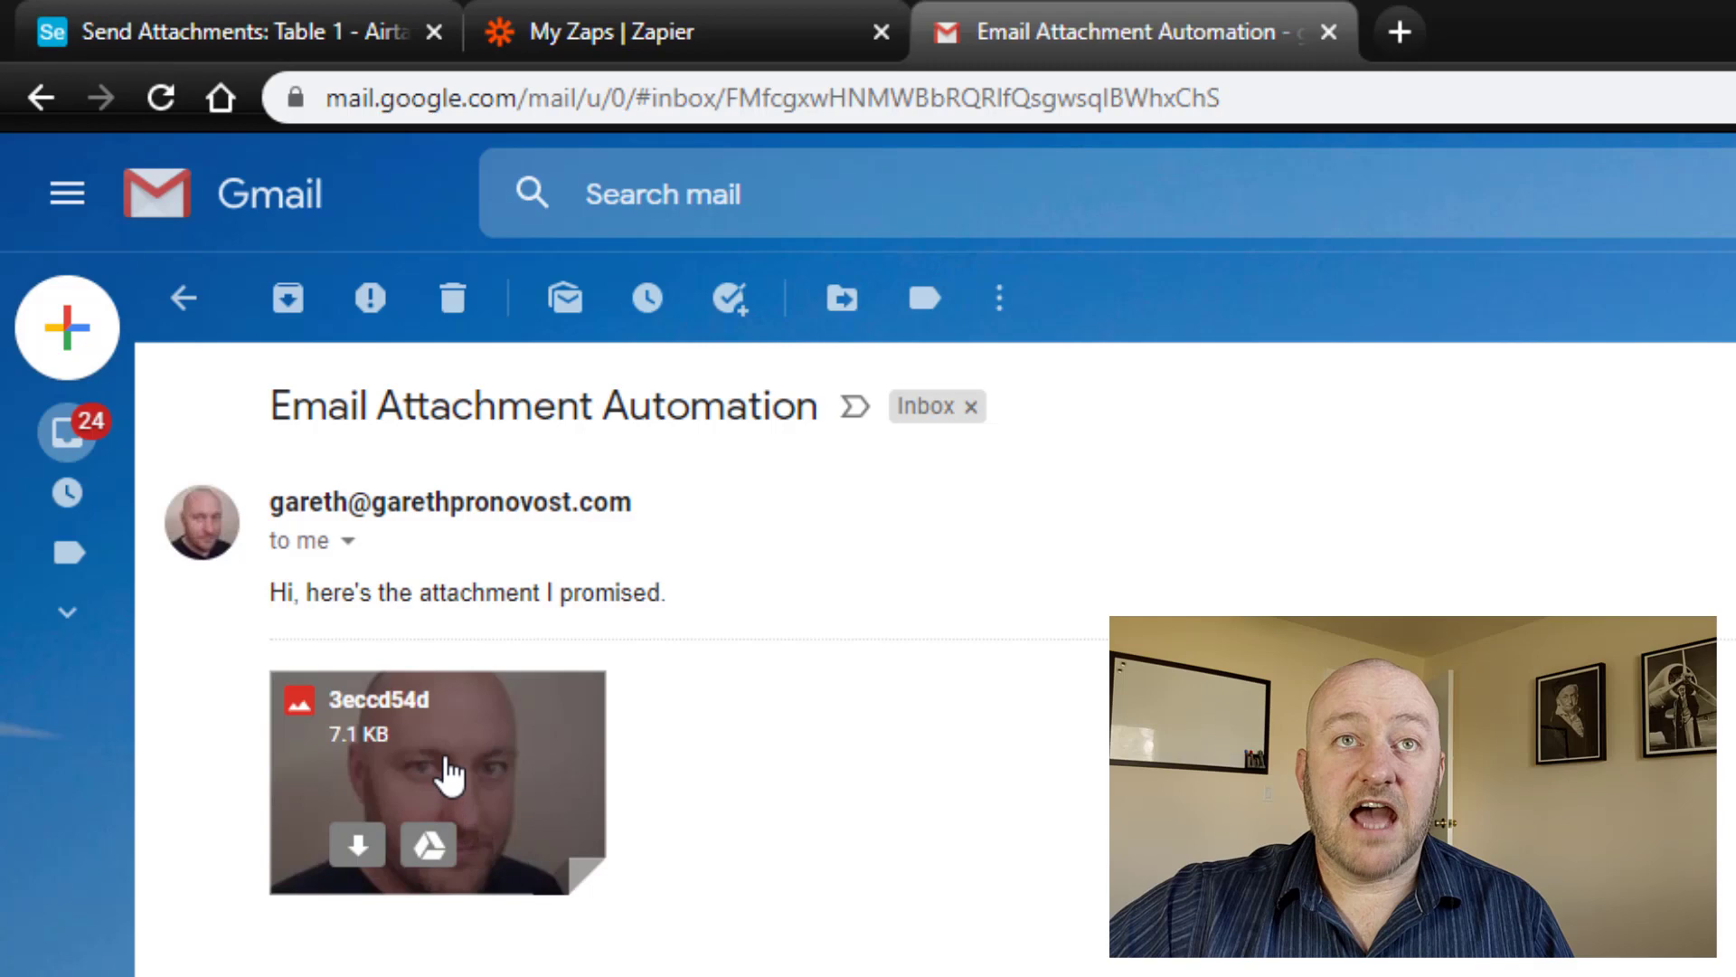
pyautogui.click(271, 34)
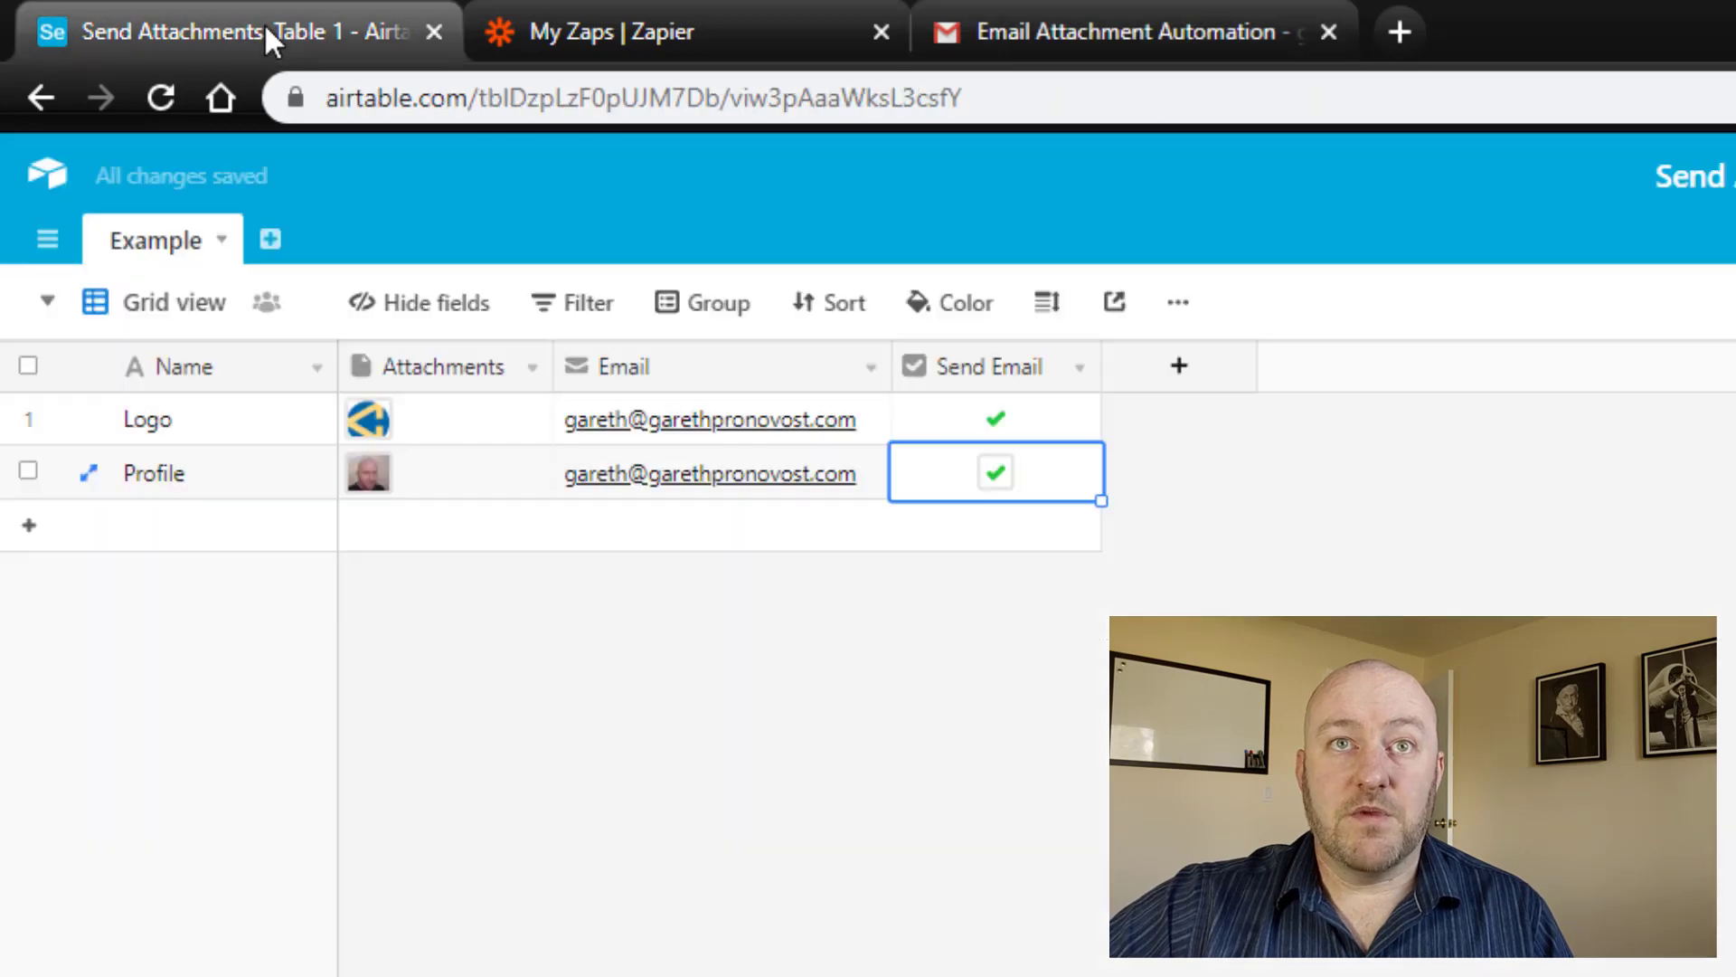
# - Expand the Profile record's photo in Airtable and compare it with the emailed attachment preview
pyautogui.click(279, 481)
pyautogui.click(369, 473)
pyautogui.click(368, 473)
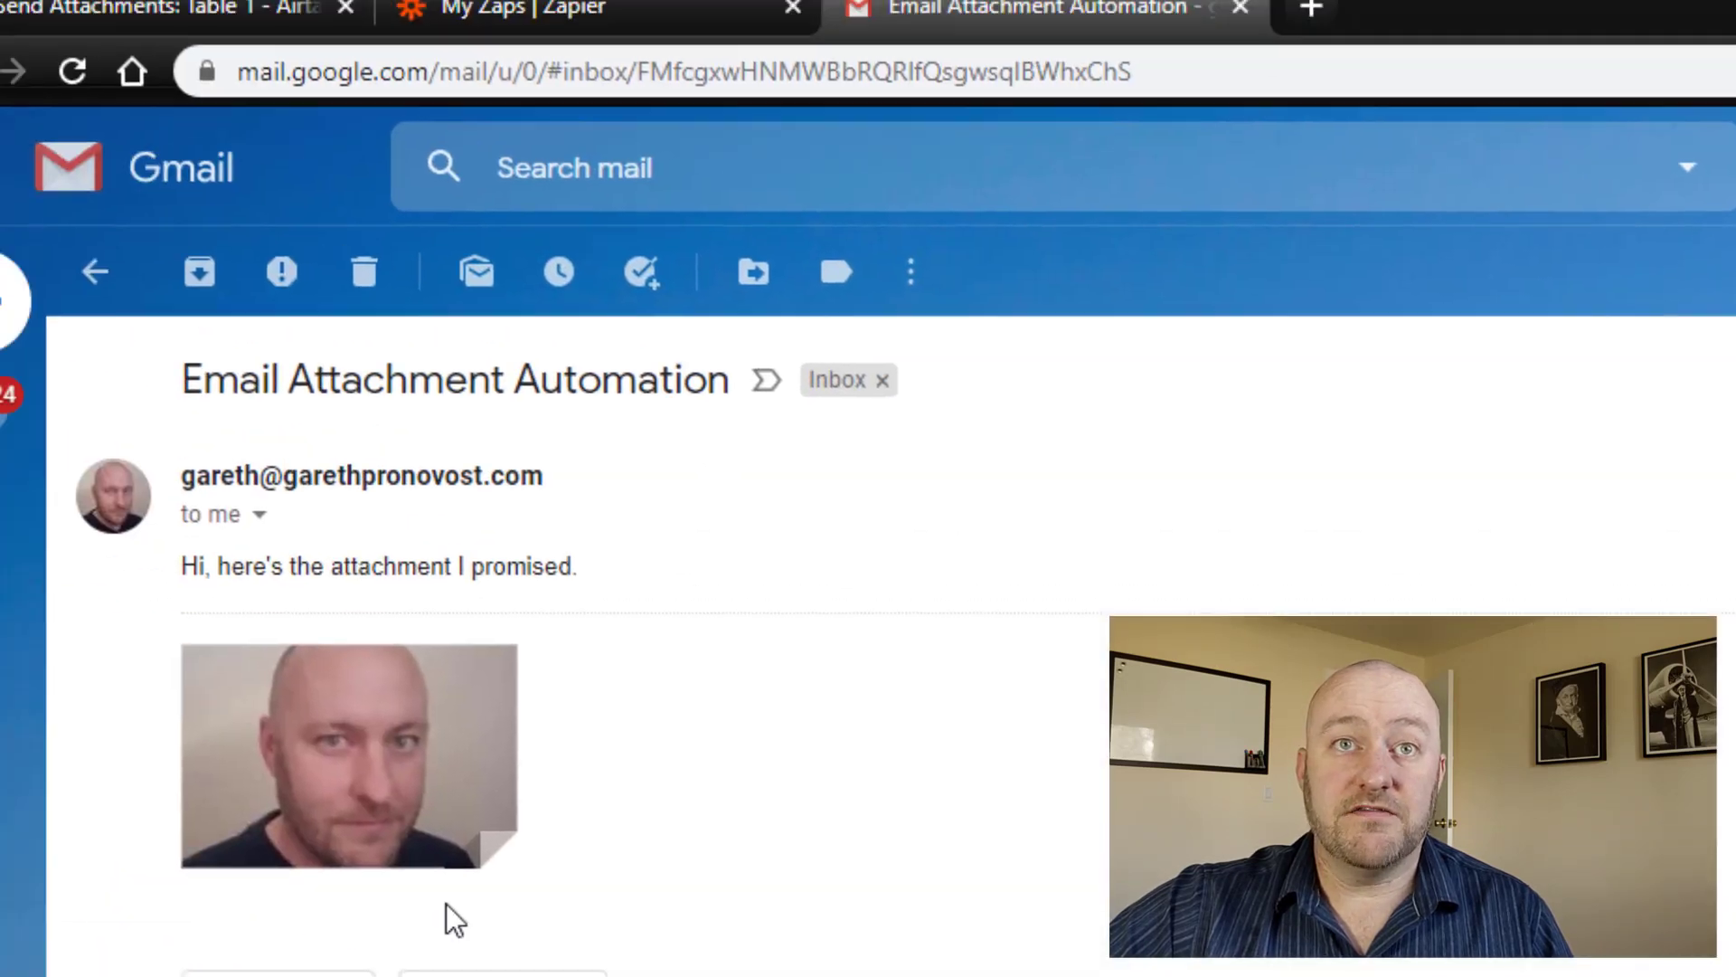
pyautogui.moveTo(486, 773)
pyautogui.click(433, 769)
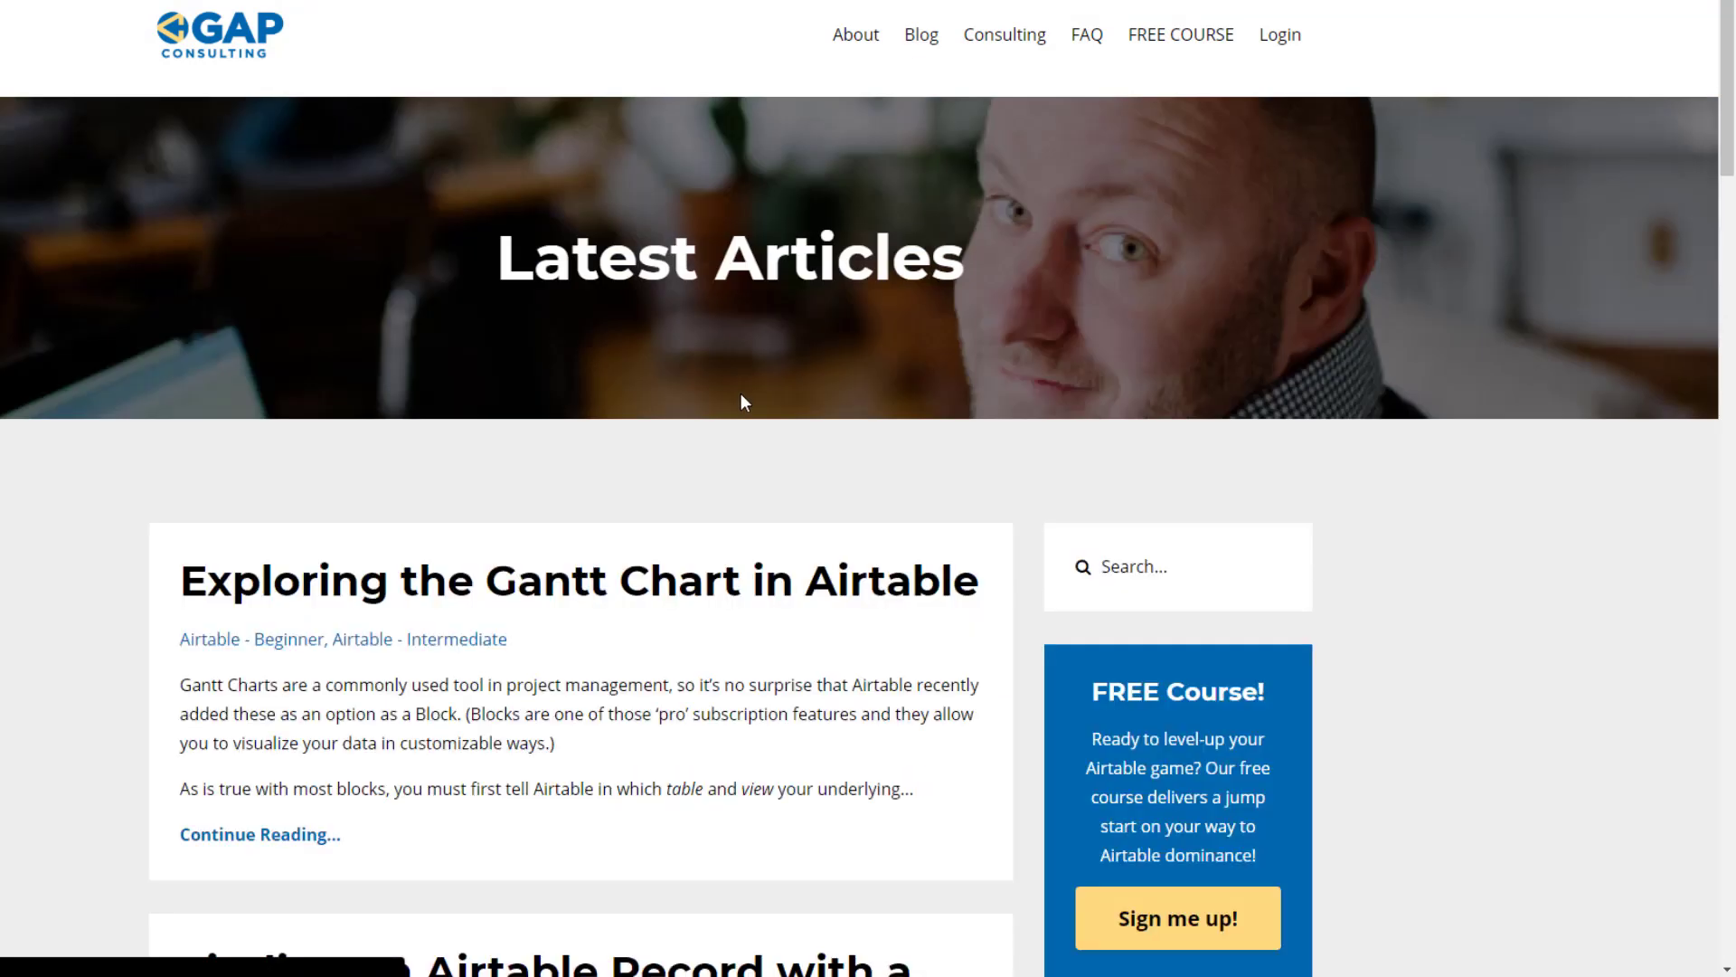
# - Browse the Search Formula blog article and FREE COURSE page, then go back
pyautogui.scroll(-7, 741, 398)
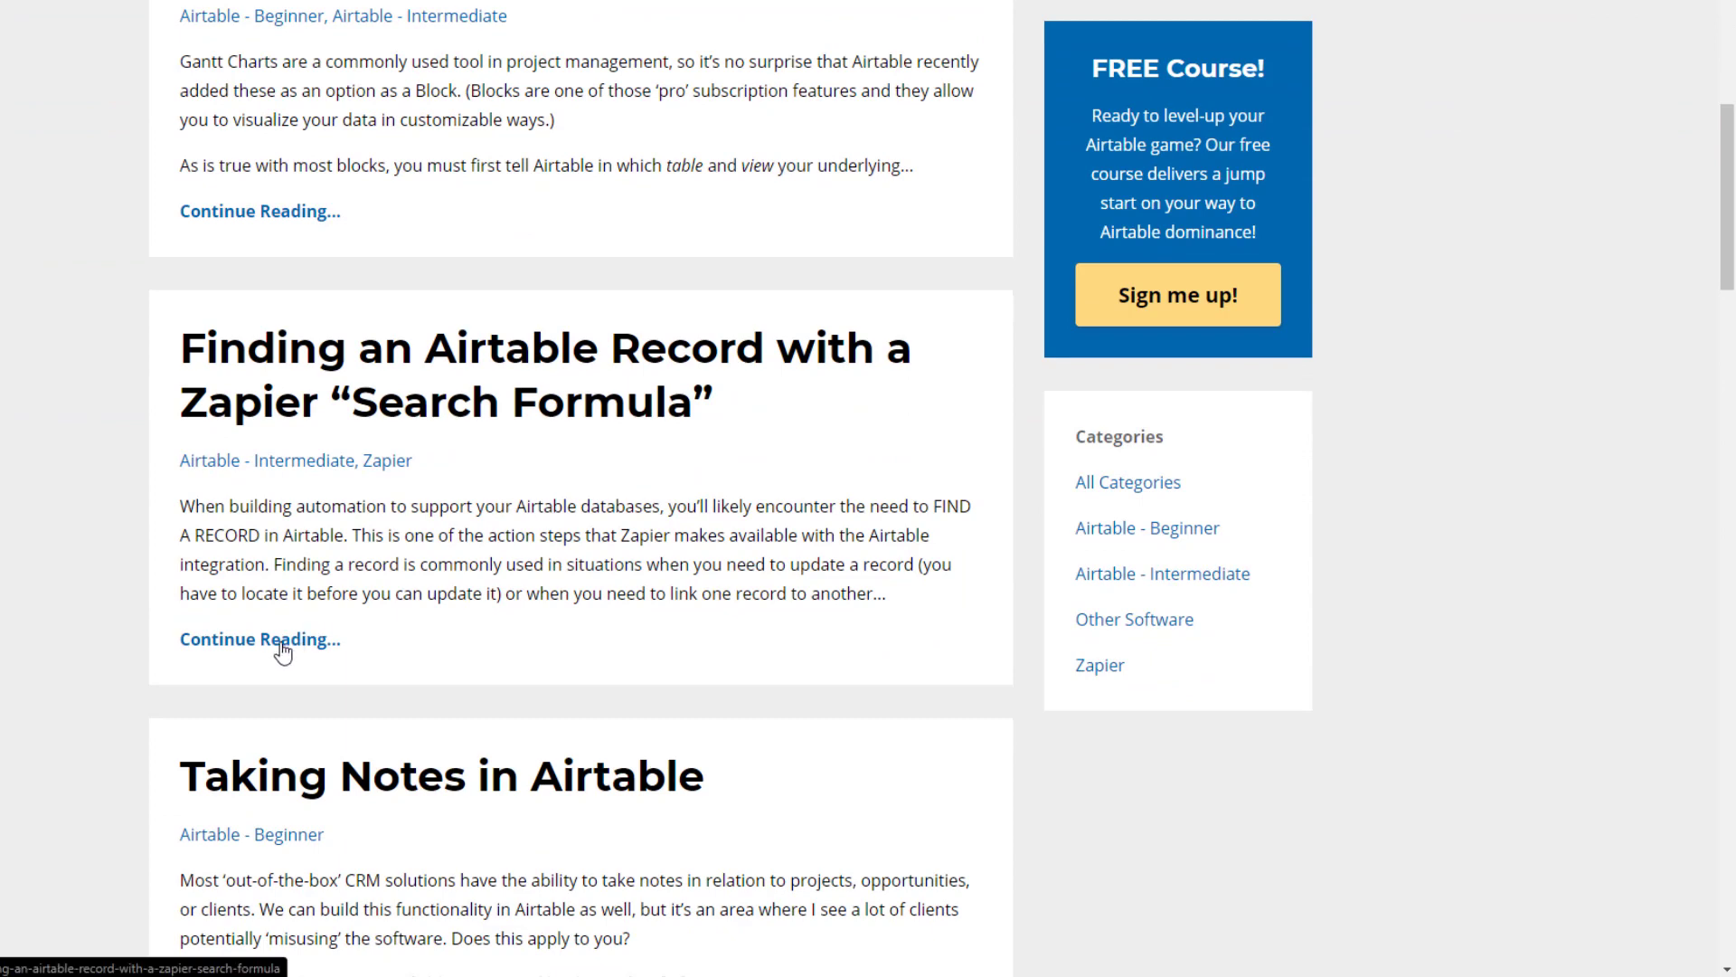
pyautogui.click(286, 638)
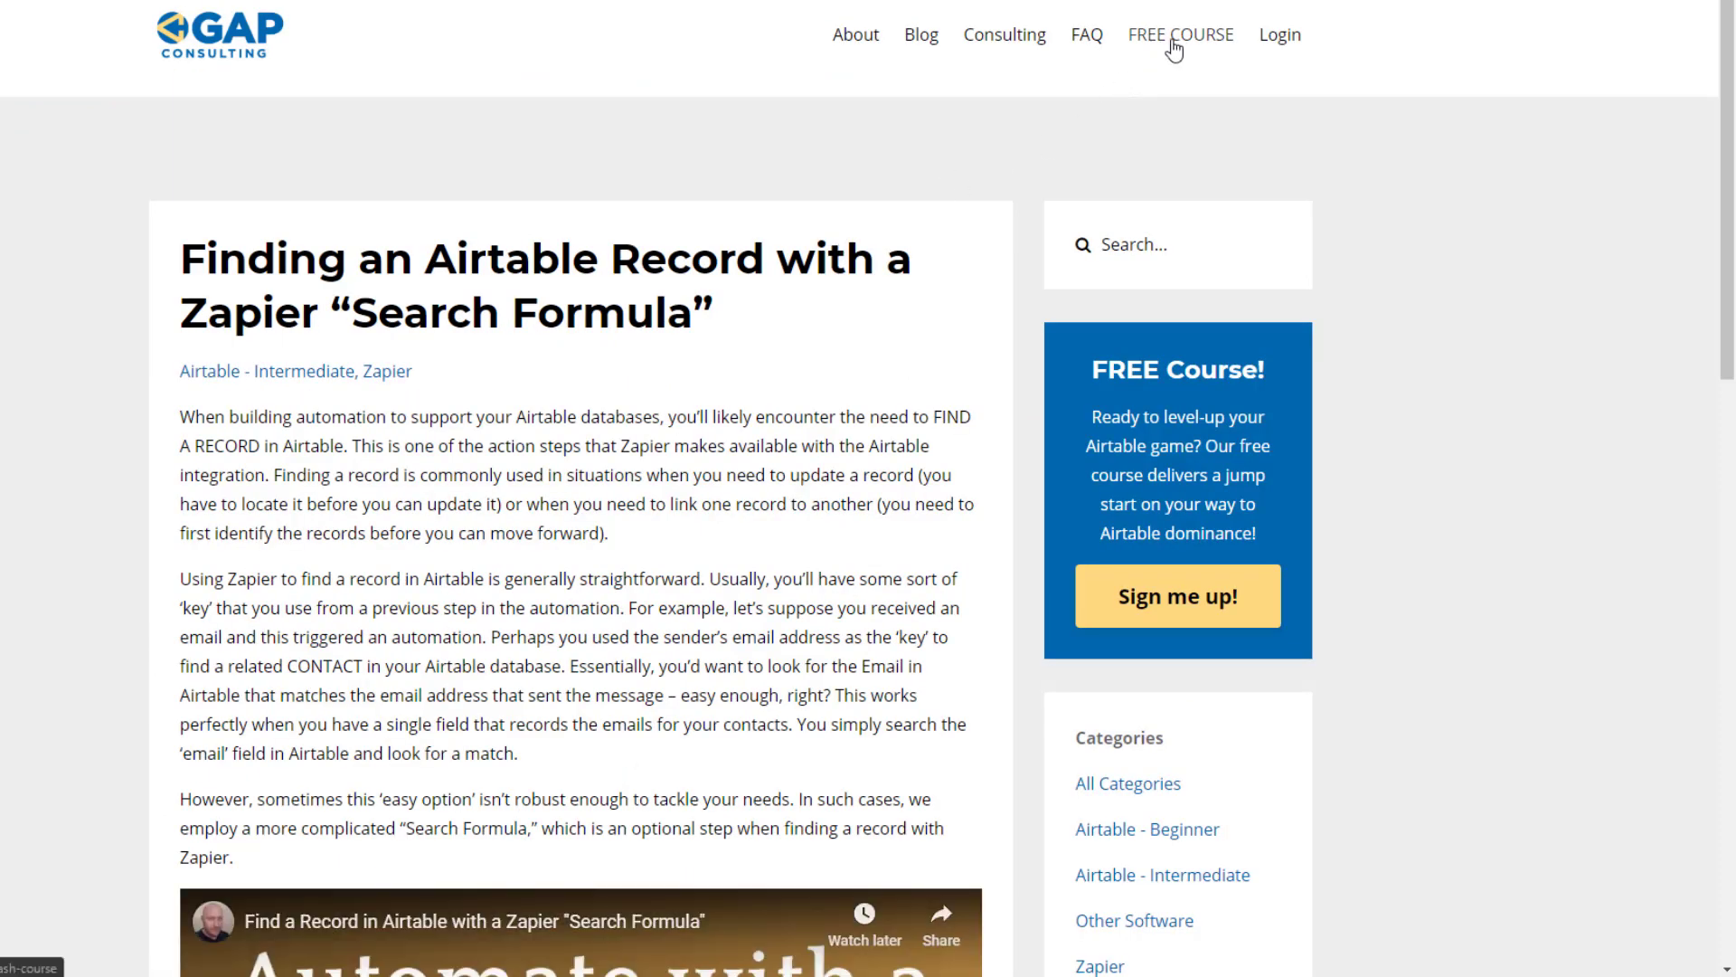
pyautogui.click(1174, 45)
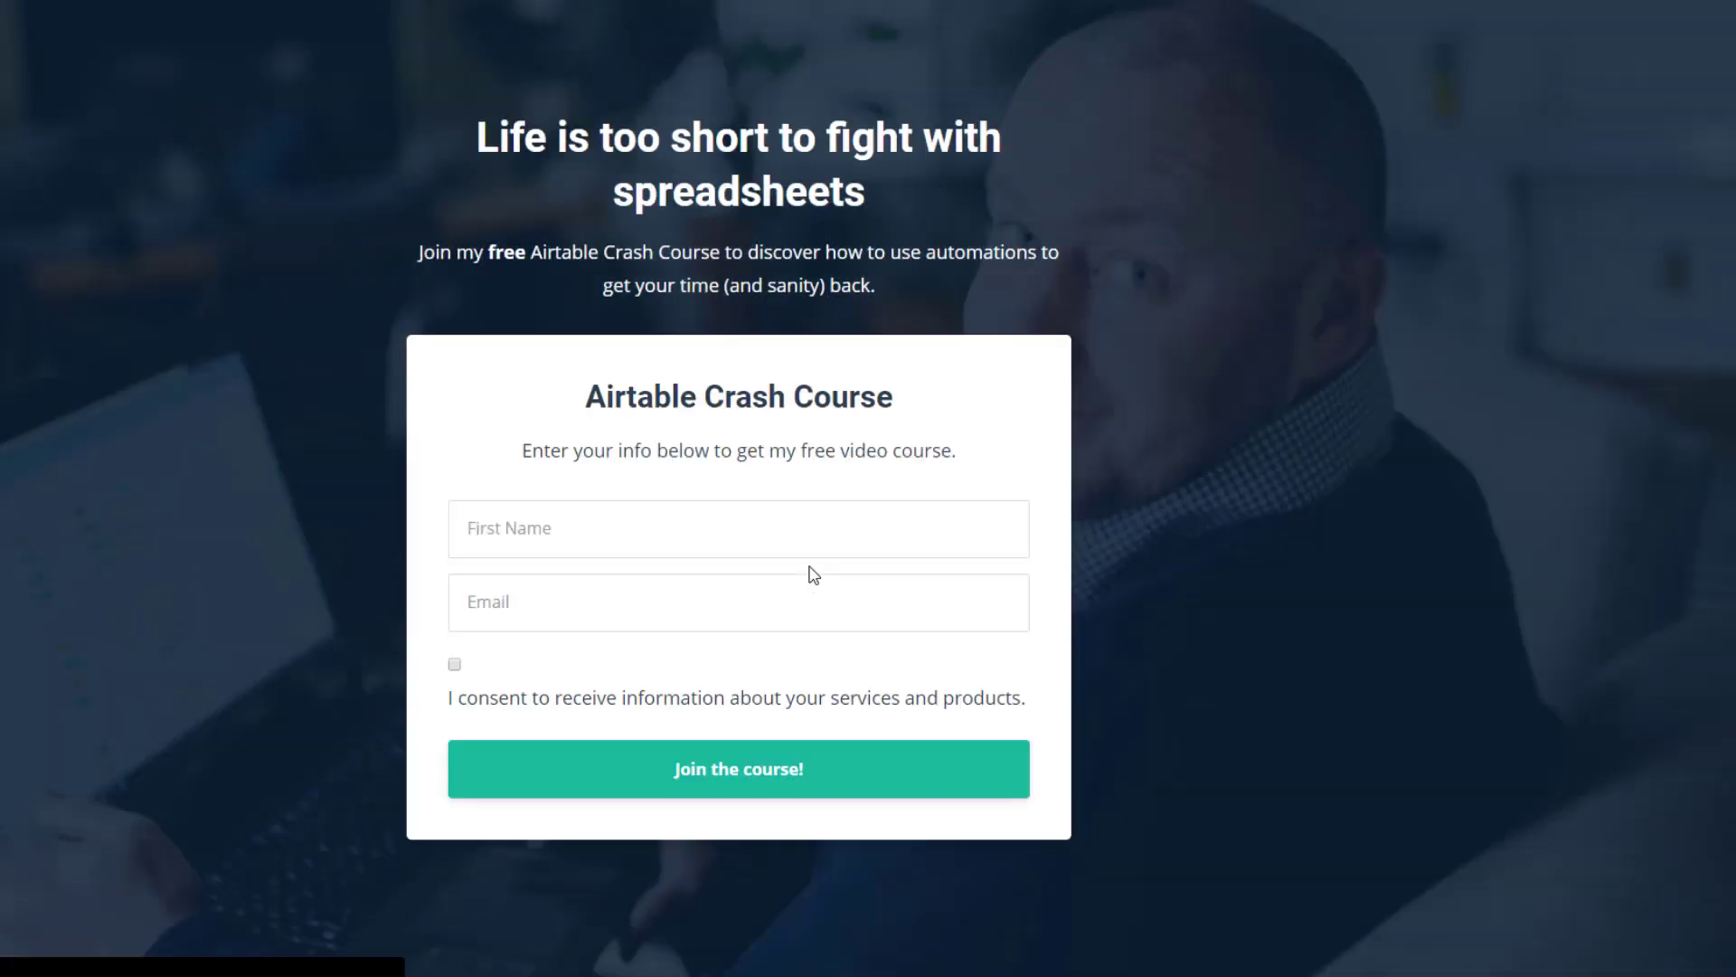
pyautogui.hotkey('alt', 'Left')
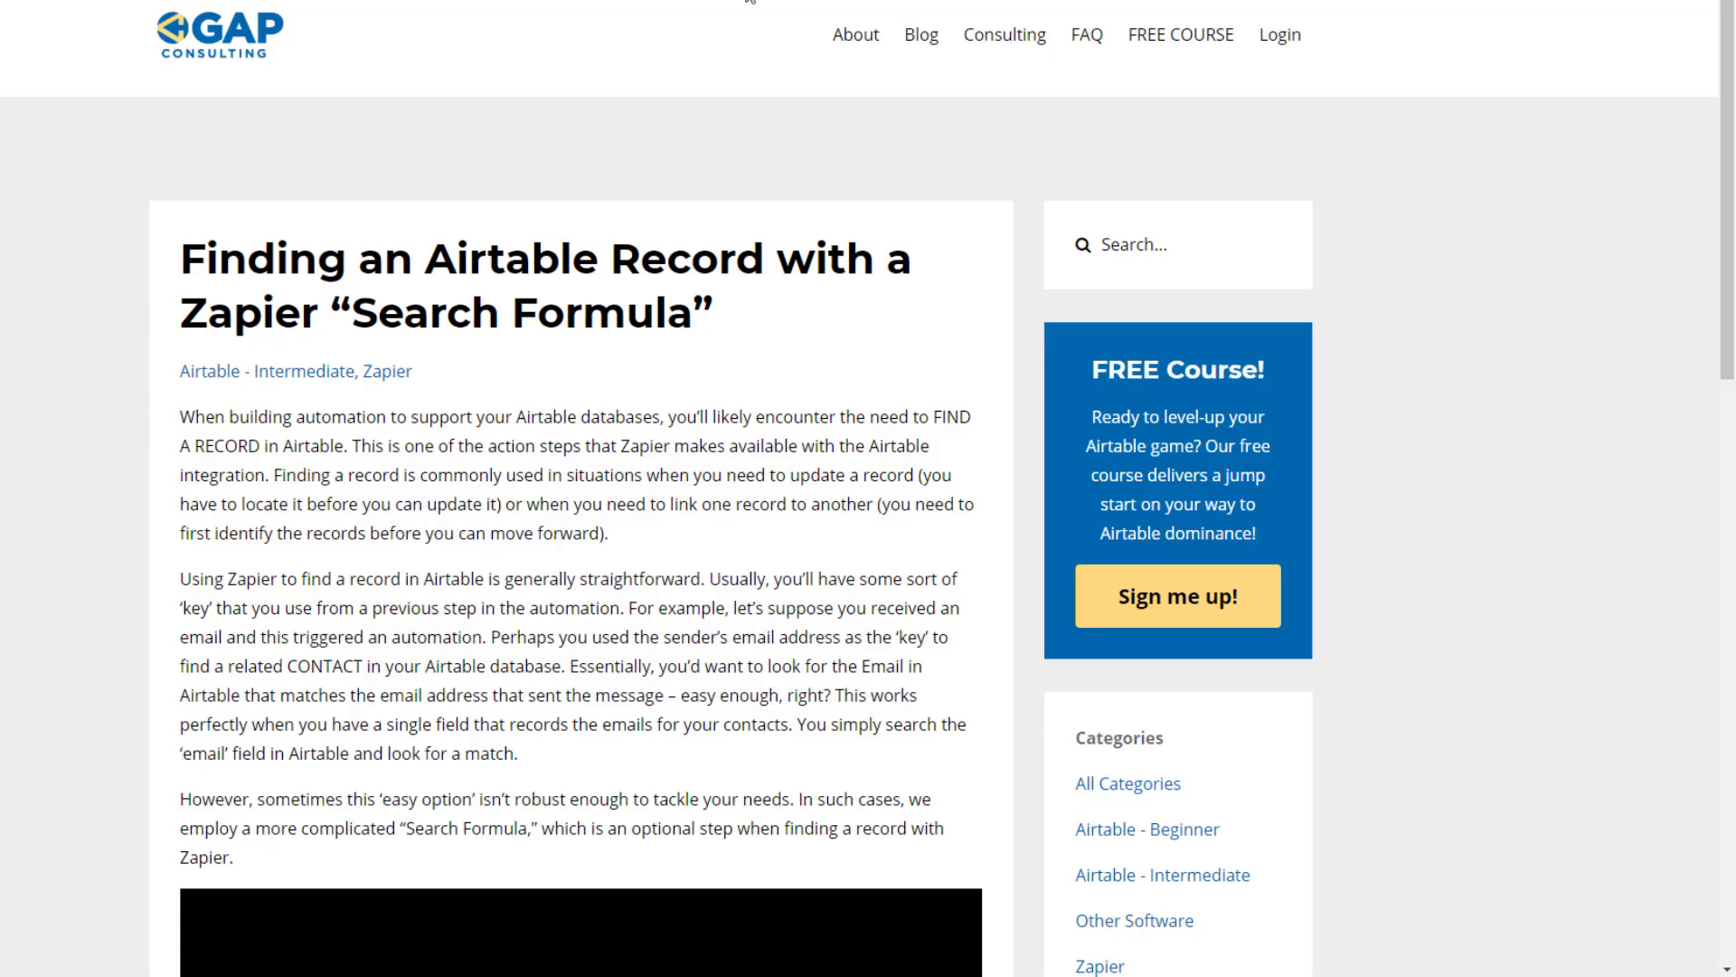
# - Book an intro call from Consulting and choose Thursday, December 5, 2019 in the calendar
pyautogui.click(994, 41)
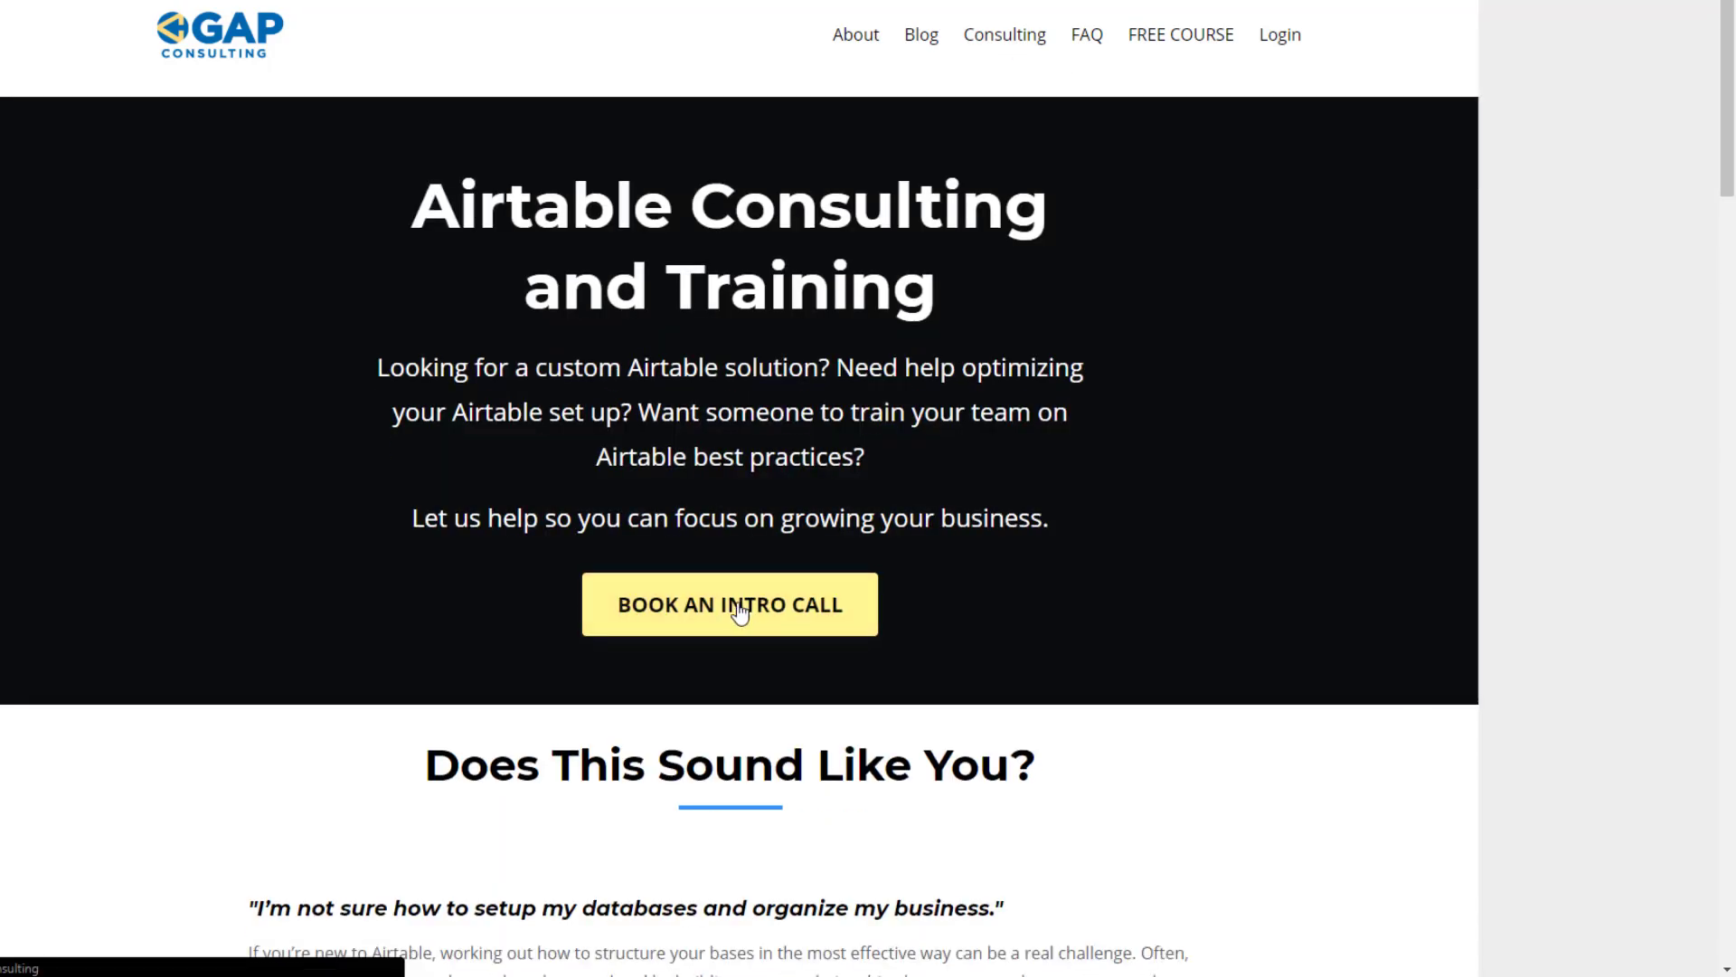
pyautogui.click(737, 613)
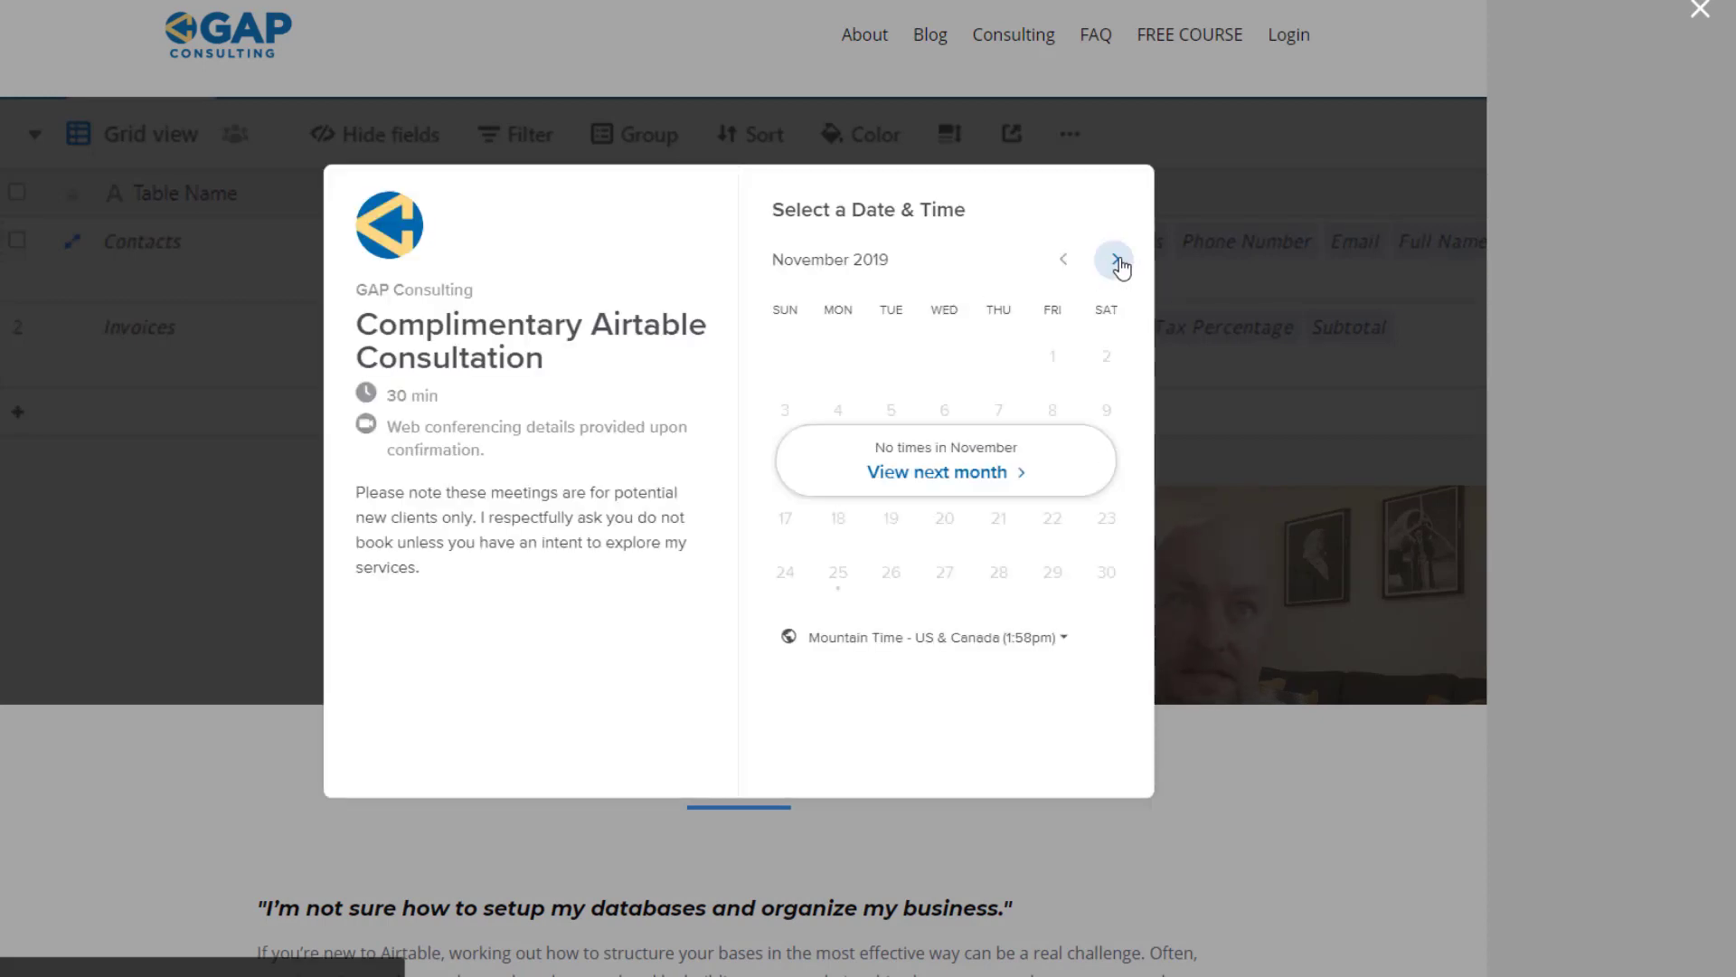
pyautogui.click(1045, 446)
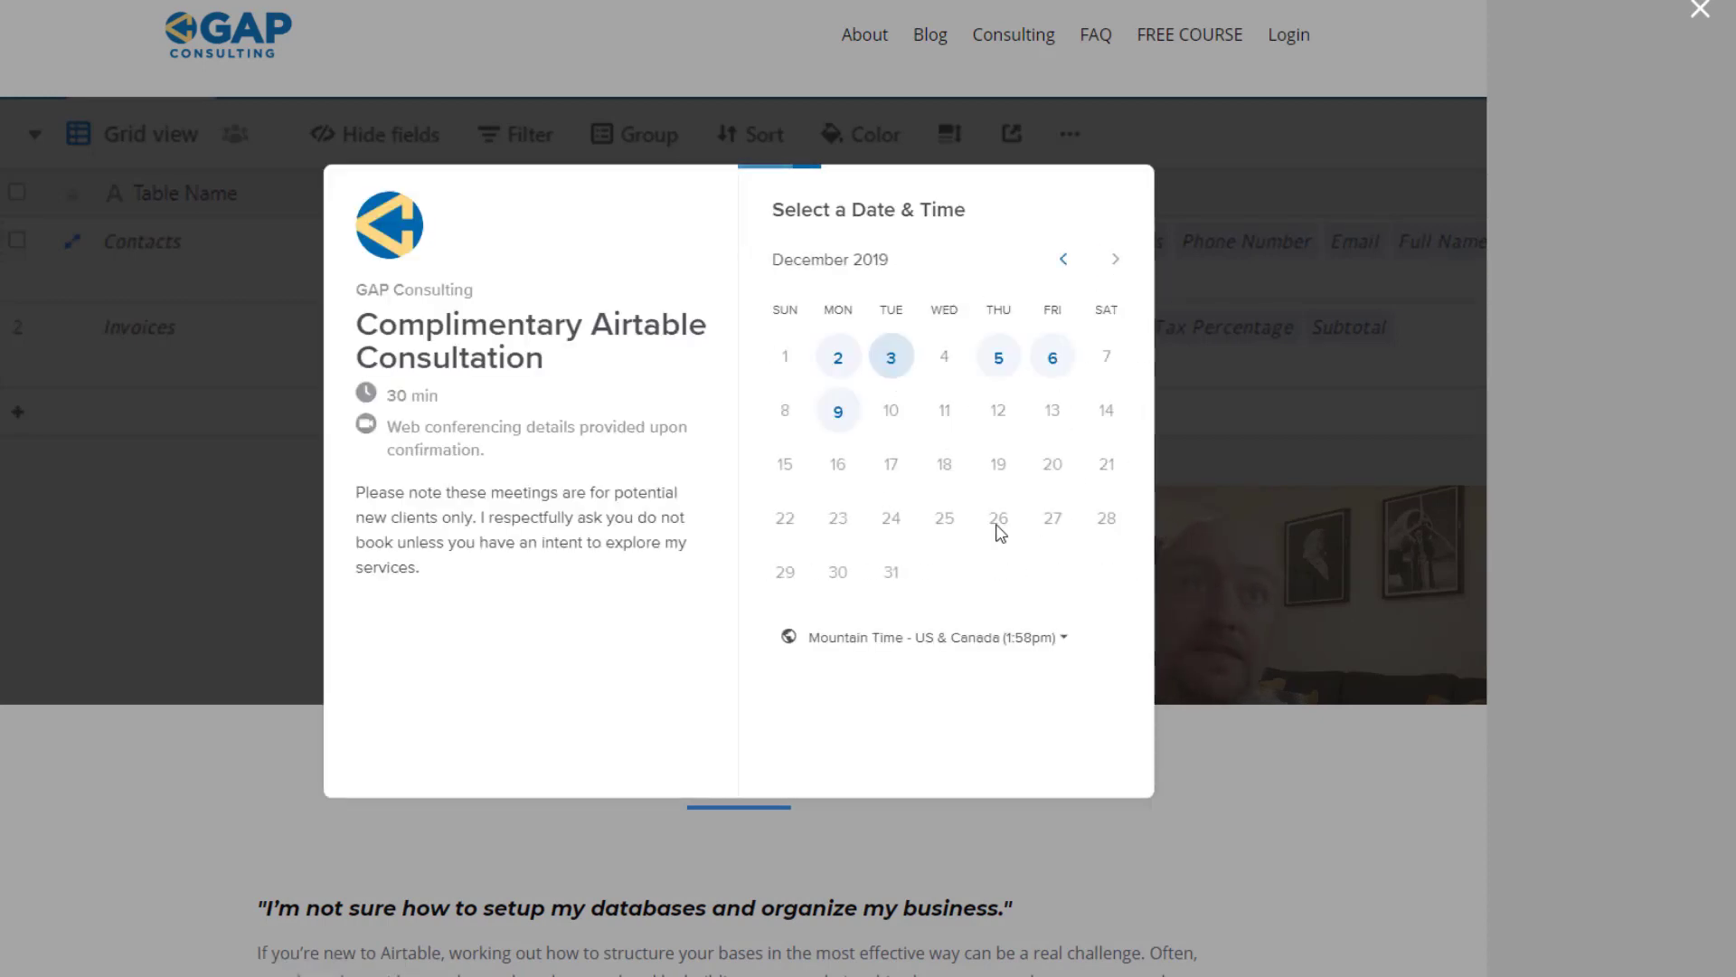
pyautogui.click(999, 376)
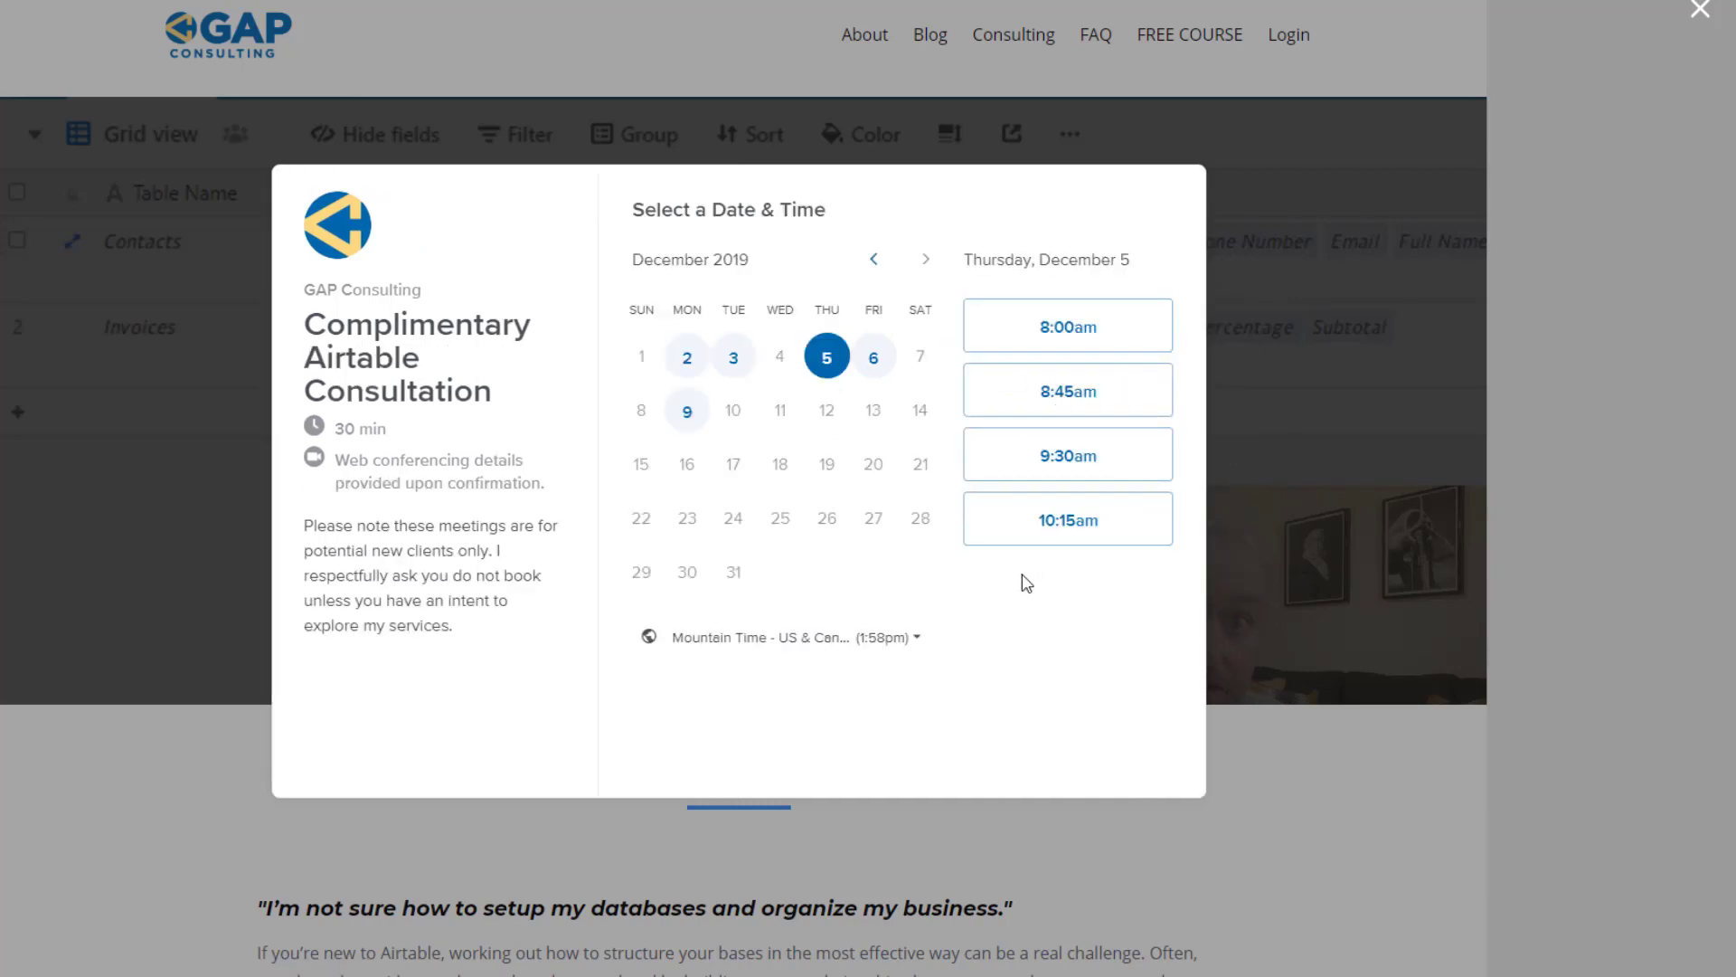